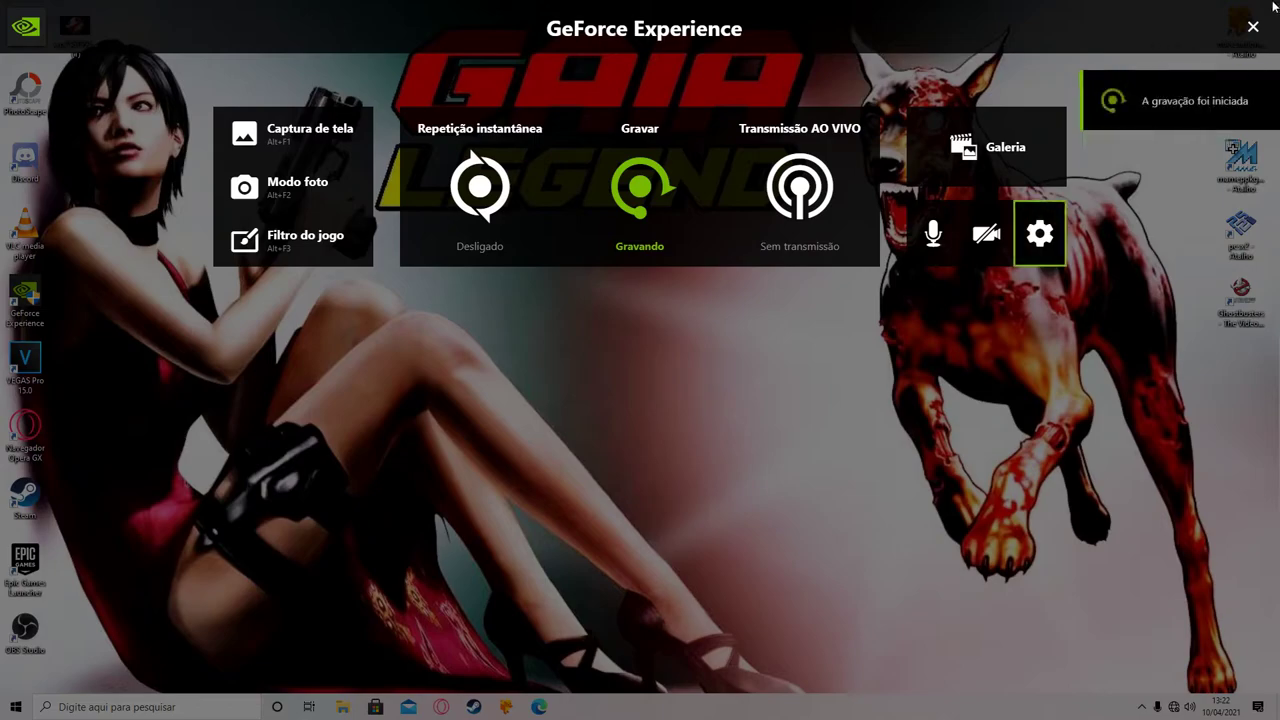
Close the GeForce Experience overlay and launch PhotoScape from the desktop.
{"action": "left_click", "coordinate": [1252, 27]}
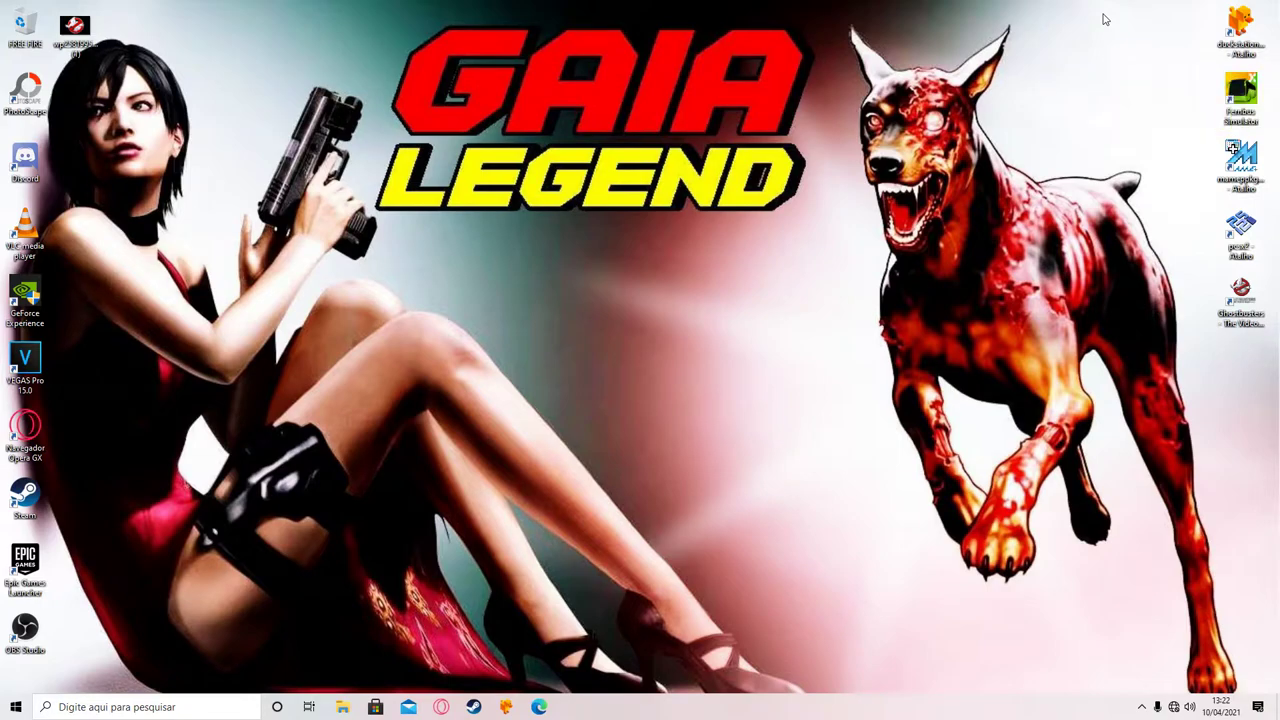
{"action": "double_click", "coordinate": [28, 92]}
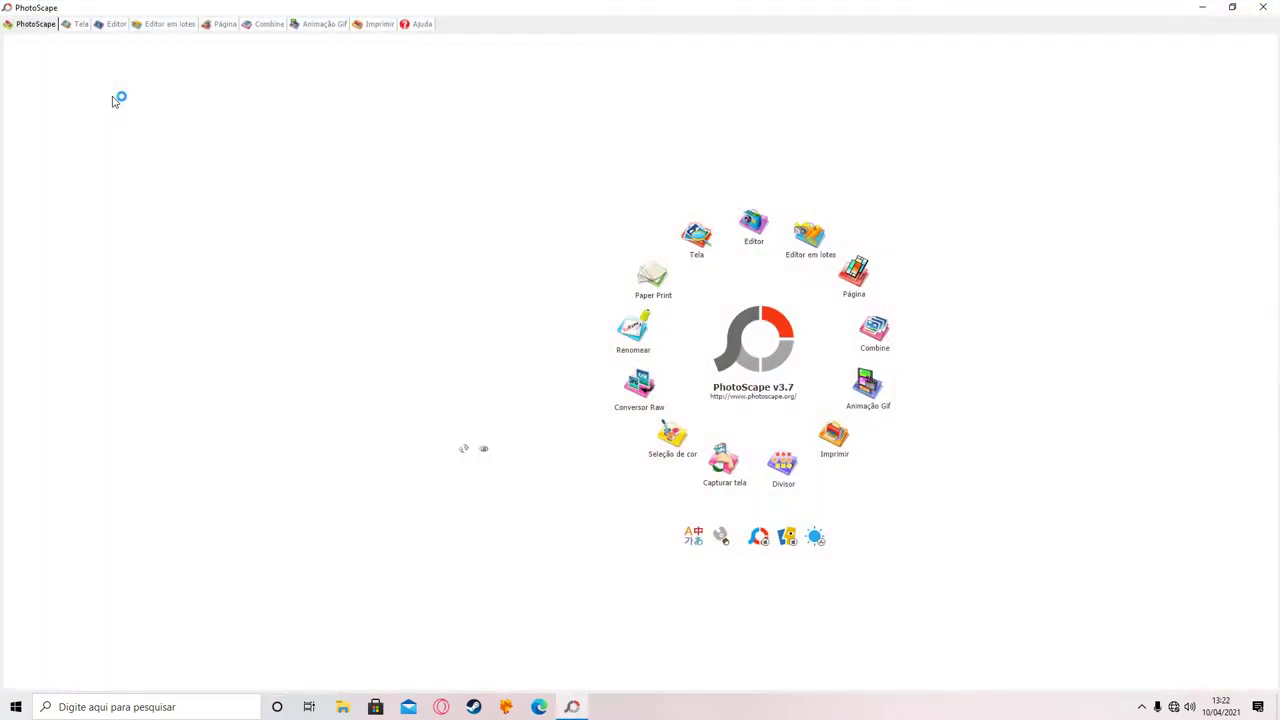
Open the régua.png banner template from Imagens > banners in the Editor.
{"action": "left_click", "coordinate": [764, 232]}
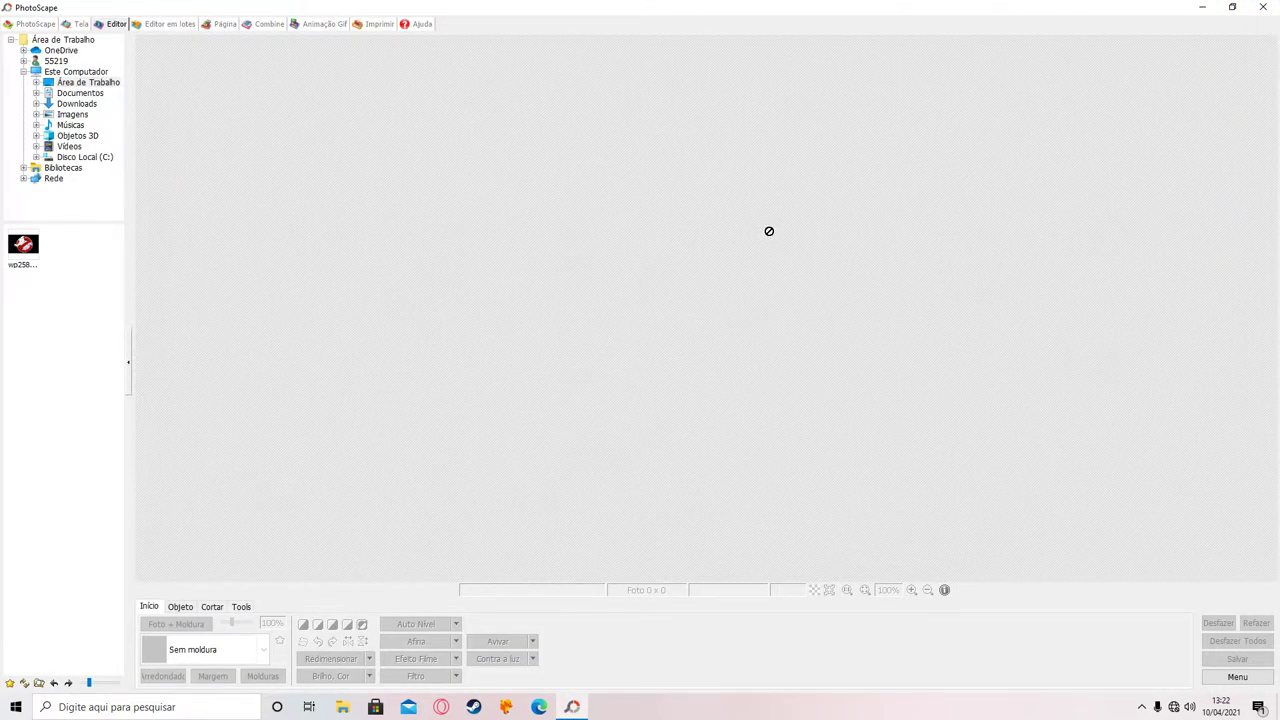
{"action": "left_click", "coordinate": [85, 114]}
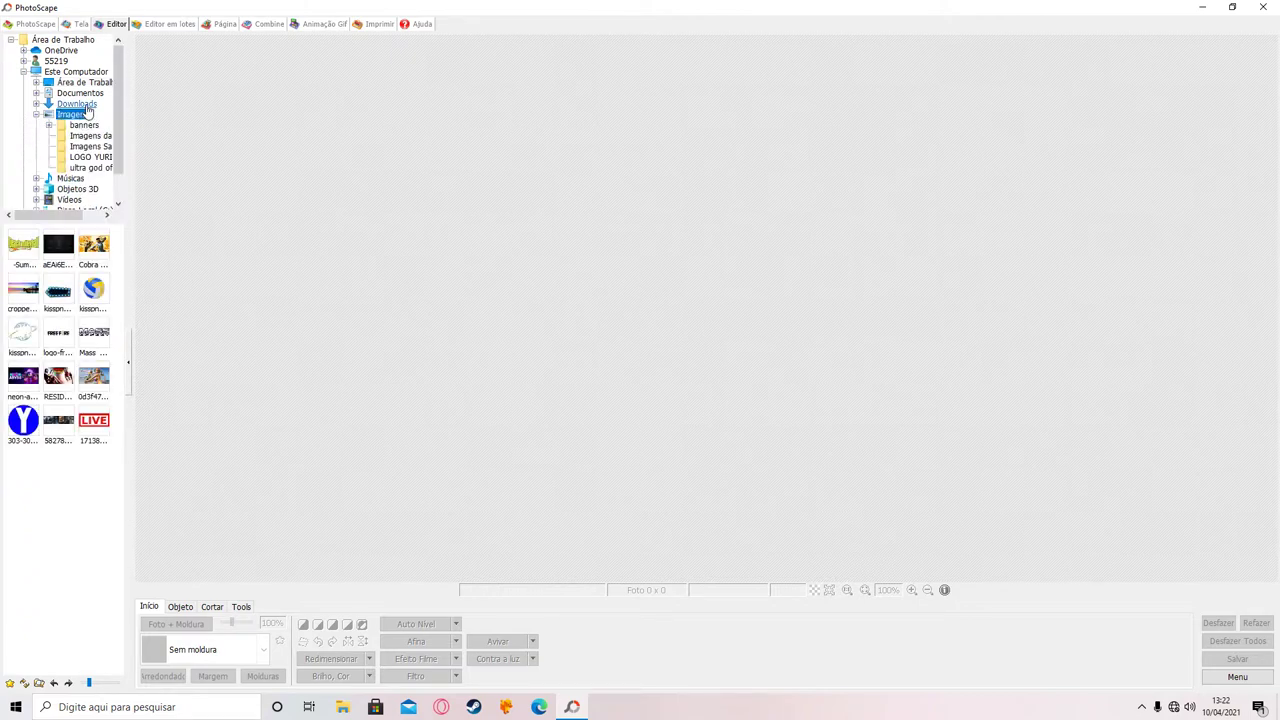
{"action": "left_click", "coordinate": [84, 125]}
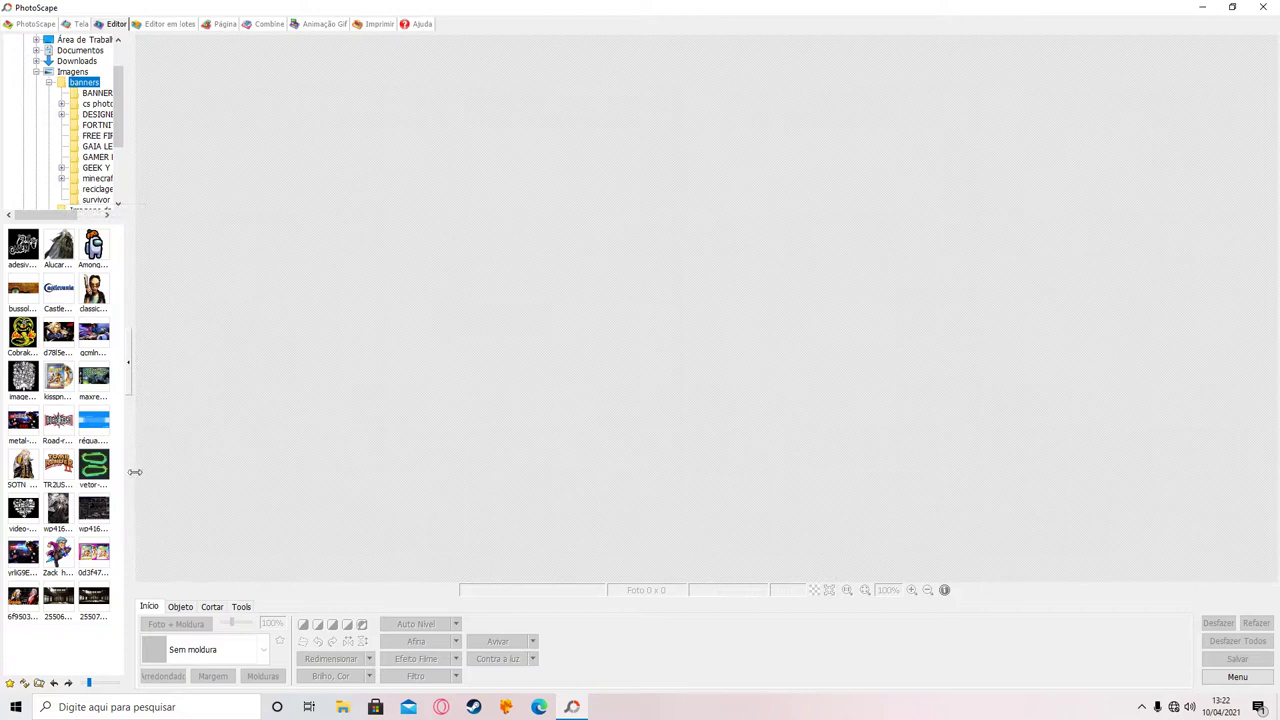
{"action": "left_click", "coordinate": [95, 422]}
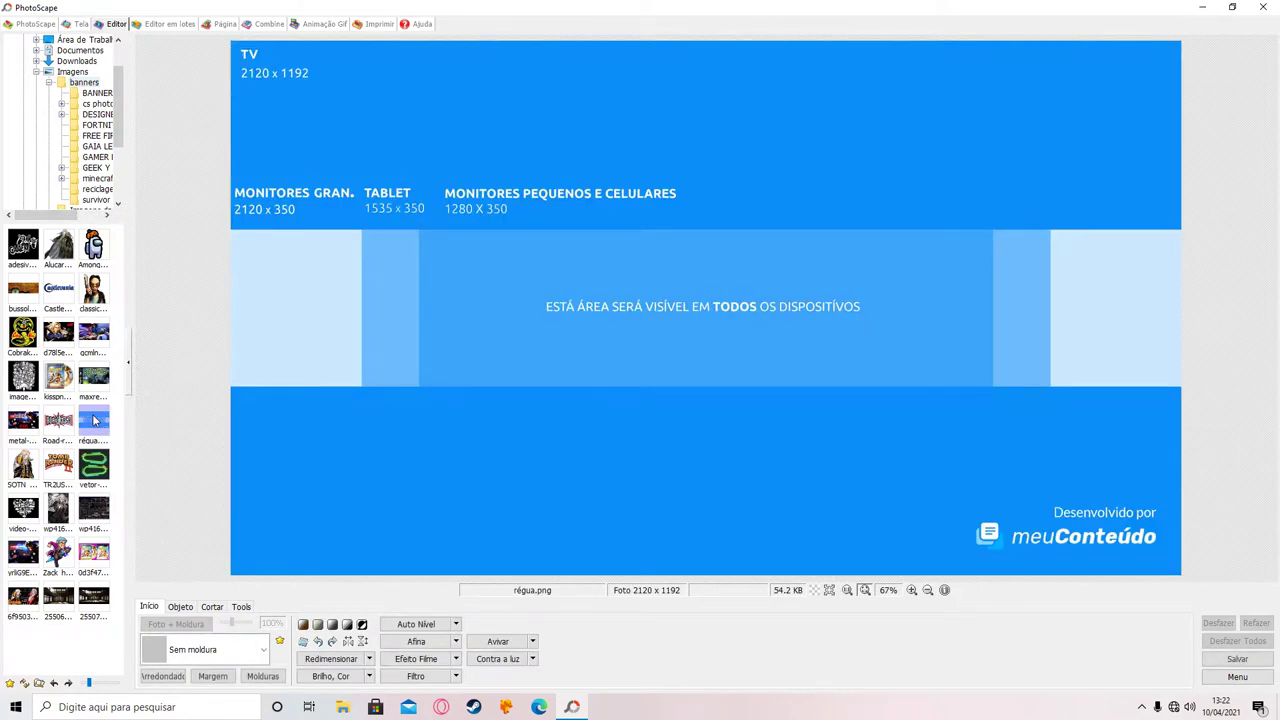
{"action": "left_click", "coordinate": [182, 608]}
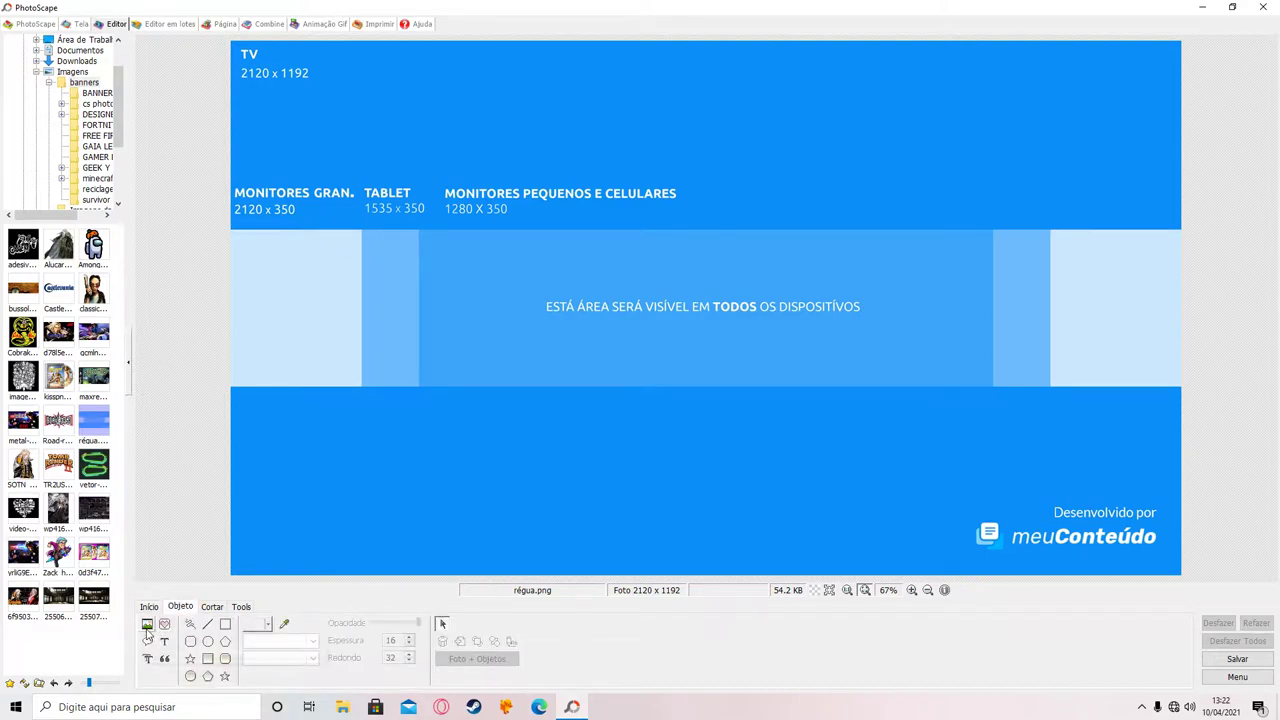
Insert the Neon Abyss image and stretch it to fill the banner's bottom band.
{"action": "left_click", "coordinate": [147, 623]}
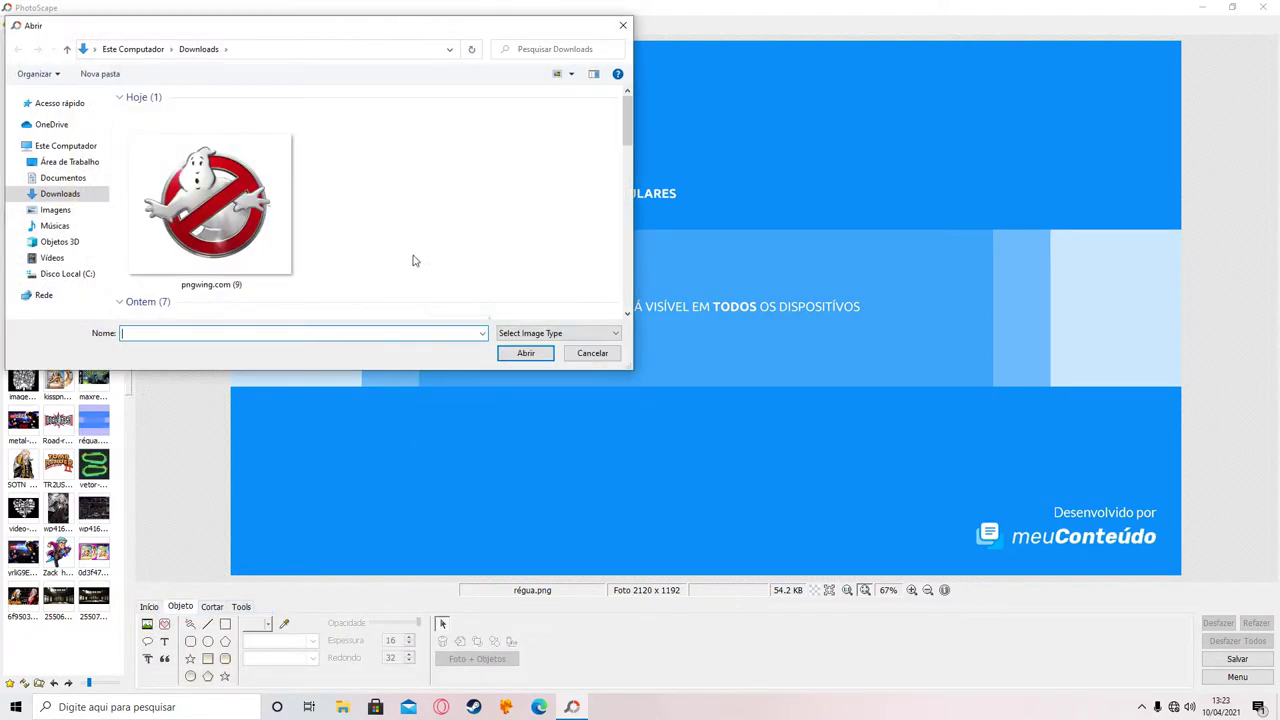
{"action": "left_click", "coordinate": [68, 214]}
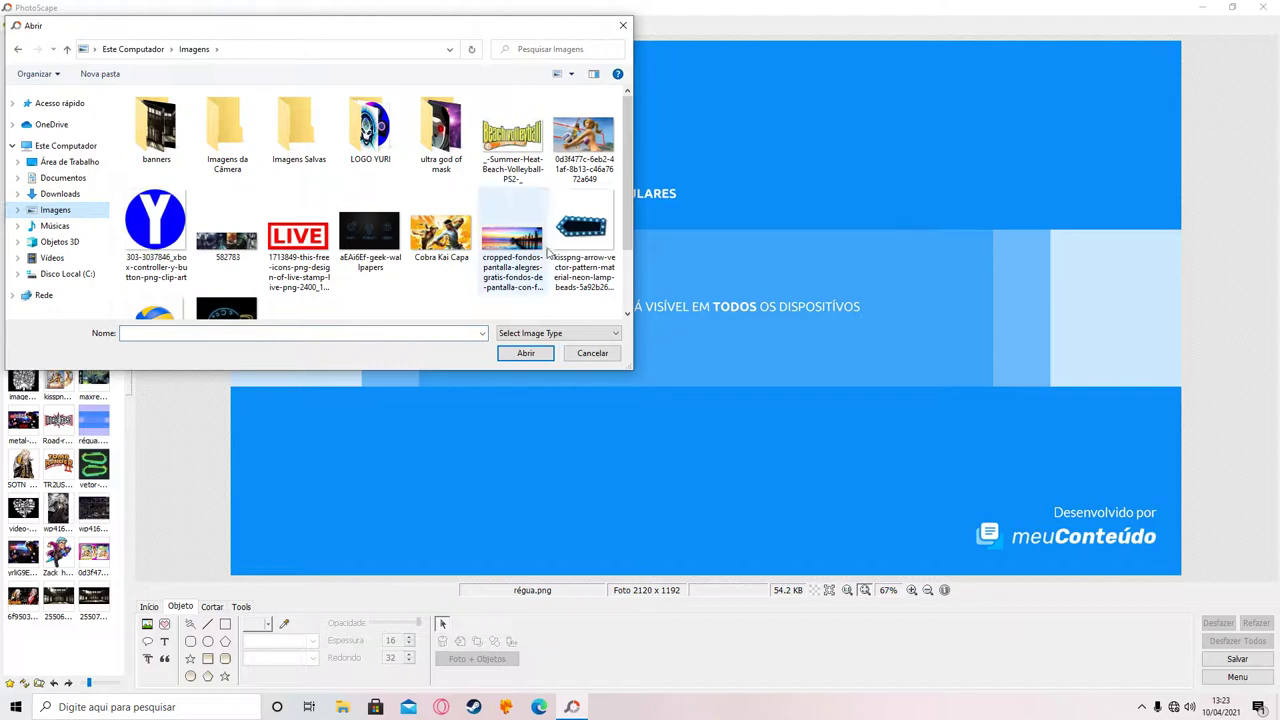
{"action": "left_click_drag", "start_coordinate": [632, 160], "coordinate": [630, 182]}
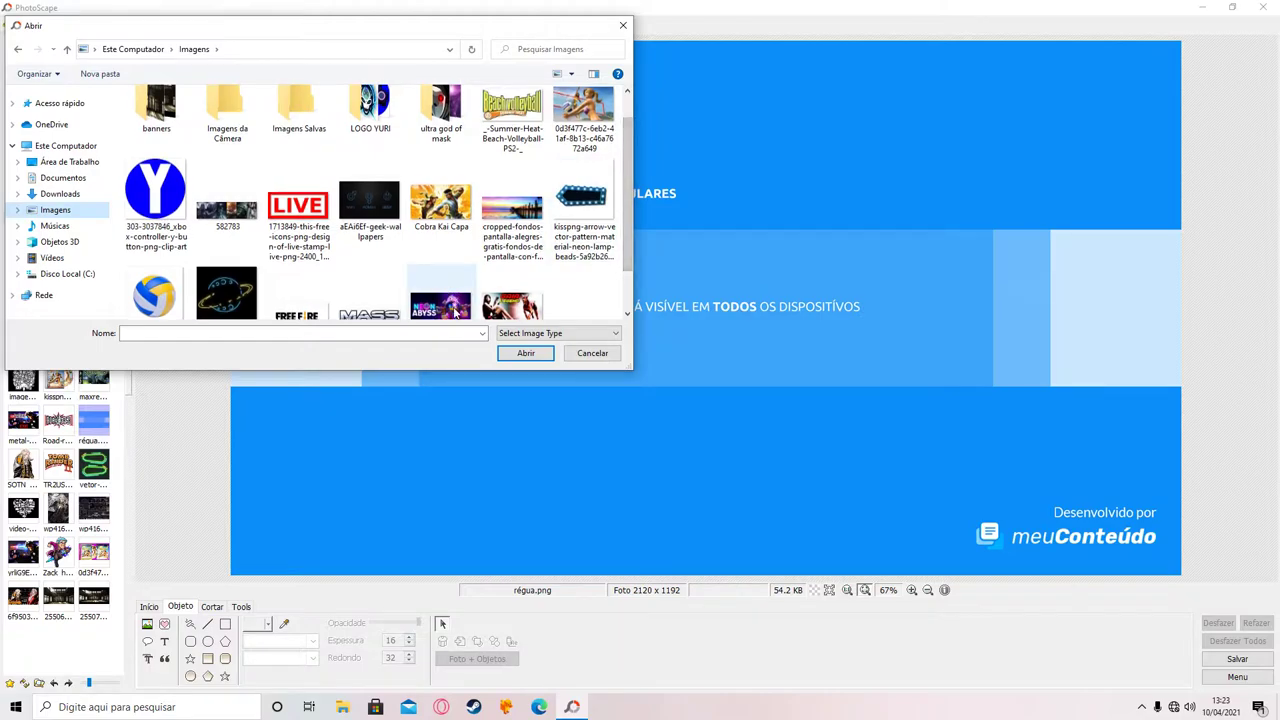
{"action": "left_click", "coordinate": [458, 317]}
{"action": "left_click", "coordinate": [525, 353]}
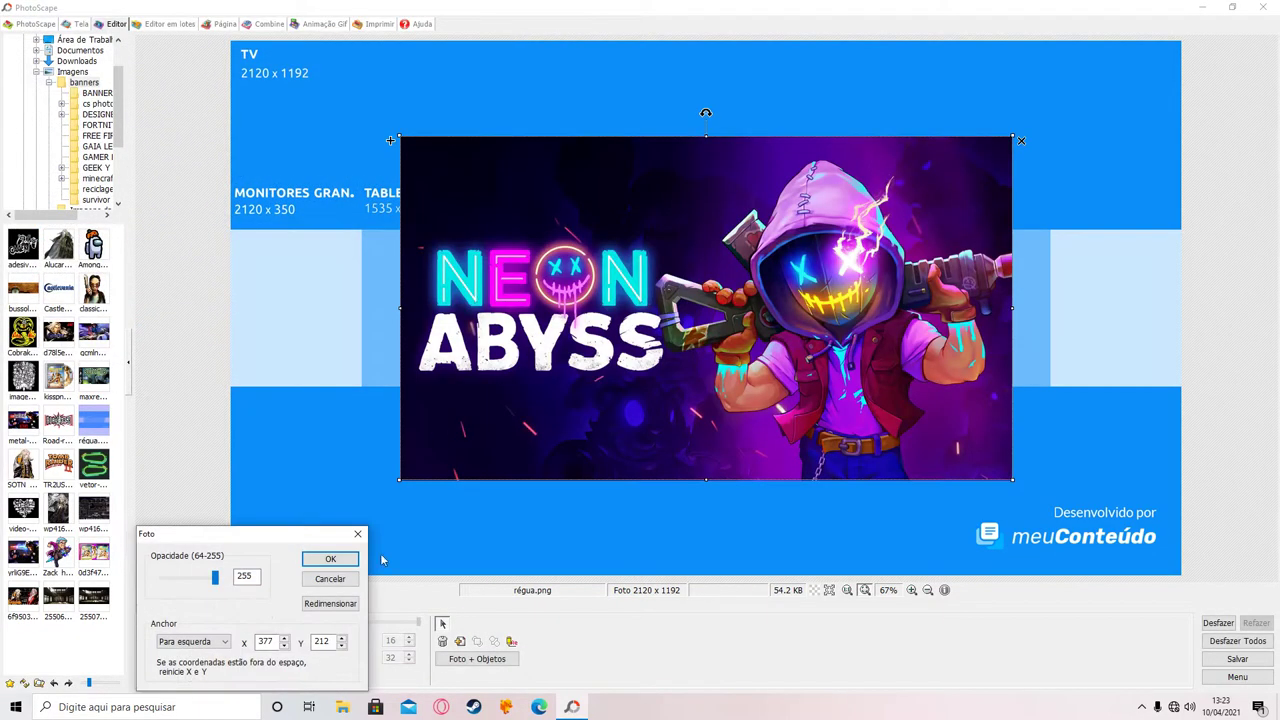
{"action": "left_click", "coordinate": [330, 557]}
{"action": "left_click_drag", "start_coordinate": [644, 363], "coordinate": [480, 459]}
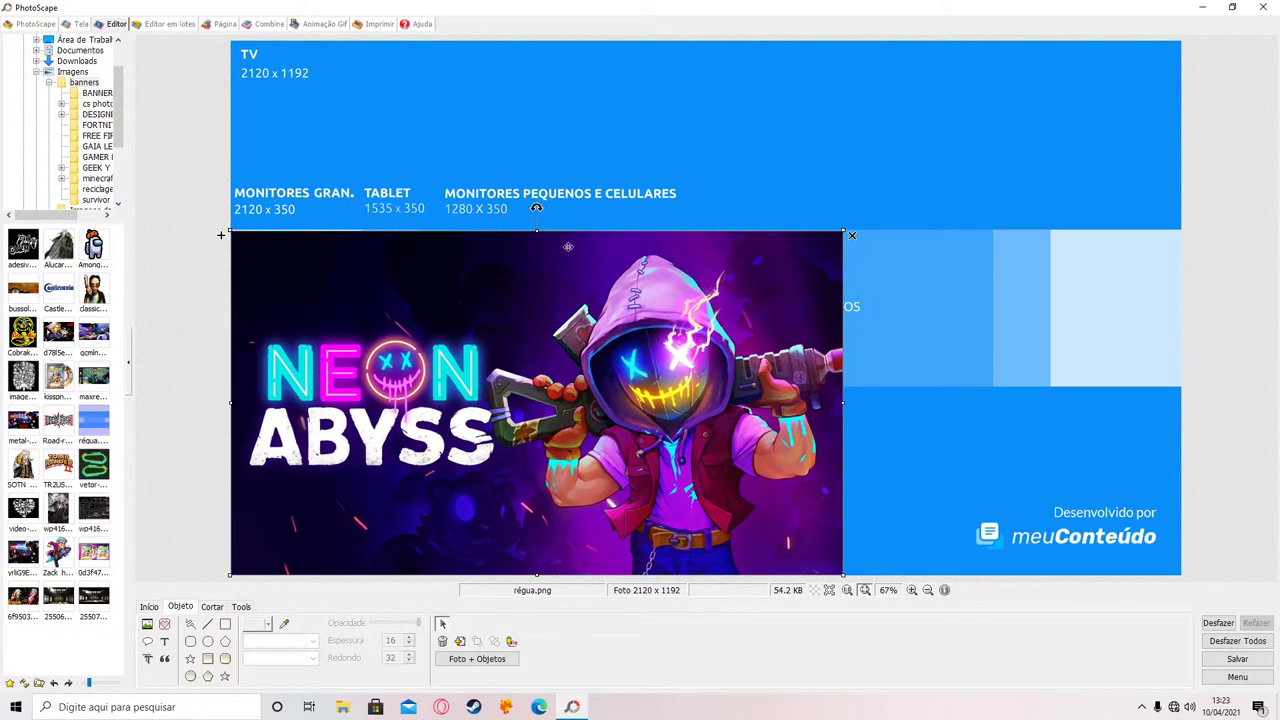
{"action": "left_click_drag", "start_coordinate": [536, 207], "coordinate": [536, 364]}
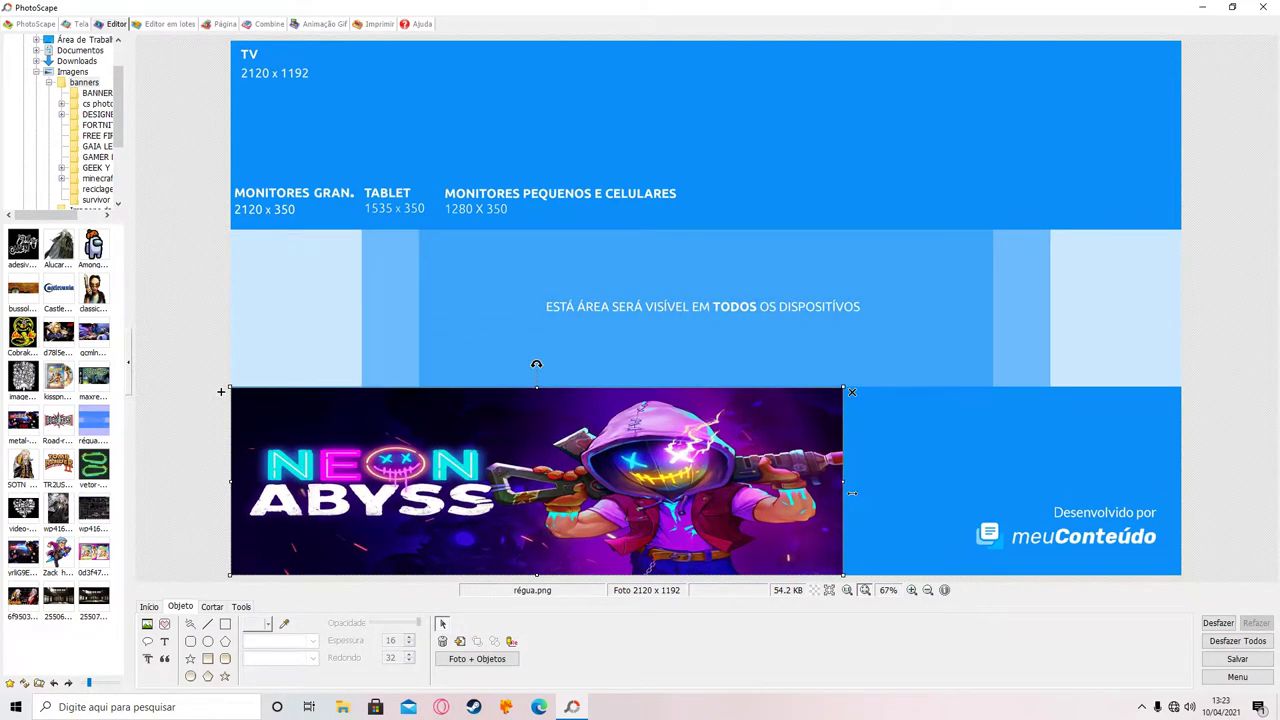
{"action": "left_click_drag", "start_coordinate": [851, 492], "coordinate": [1187, 496]}
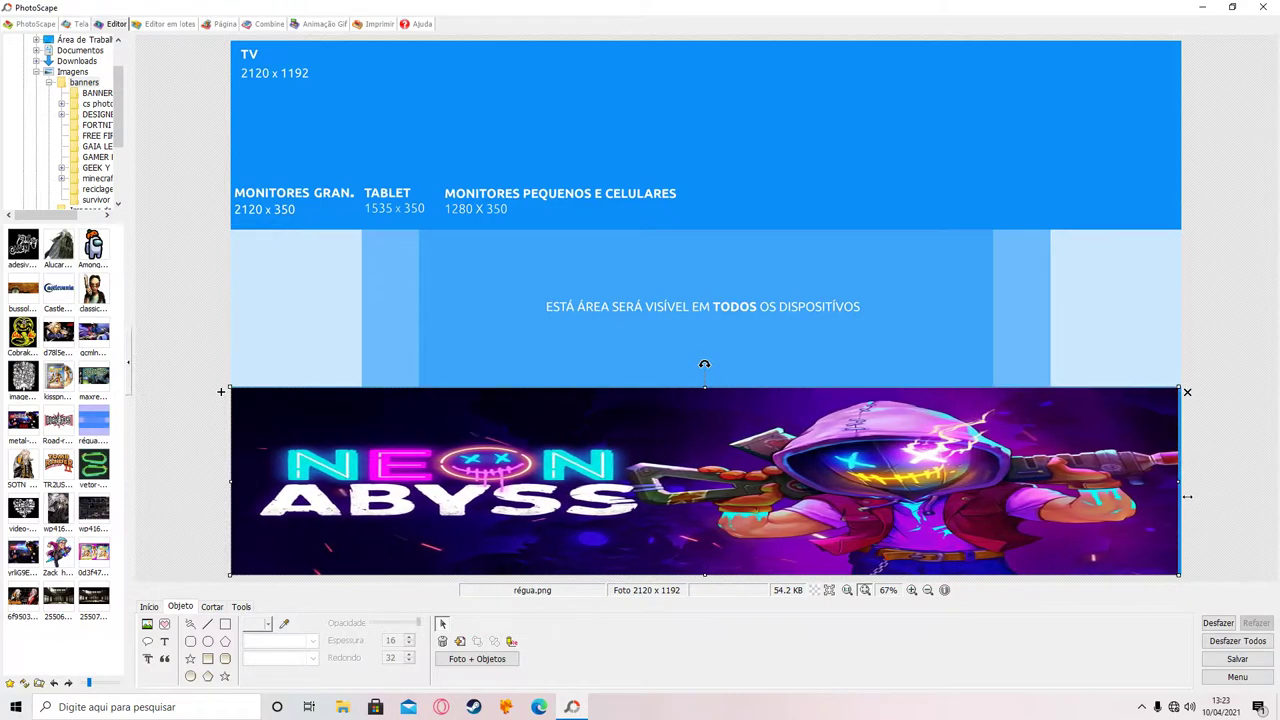
{"action": "left_click_drag", "start_coordinate": [1193, 497], "coordinate": [1191, 497]}
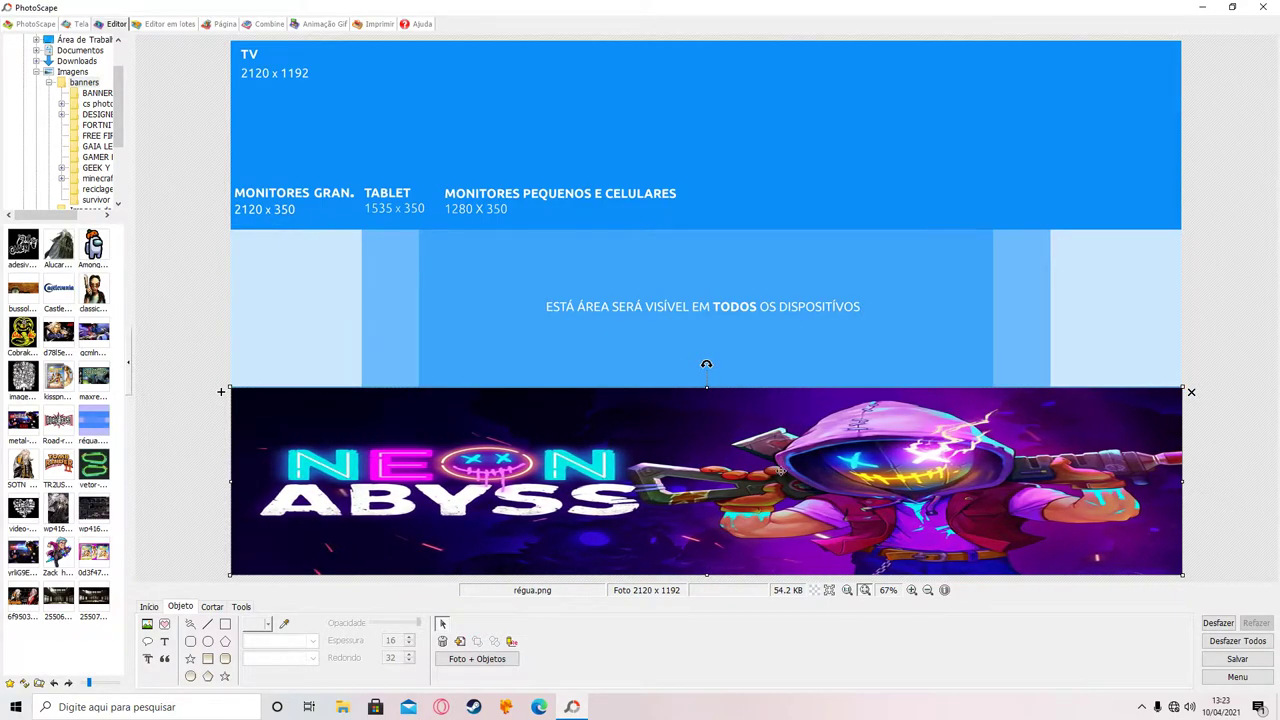
{"action": "left_click_drag", "start_coordinate": [530, 565], "coordinate": [538, 573]}
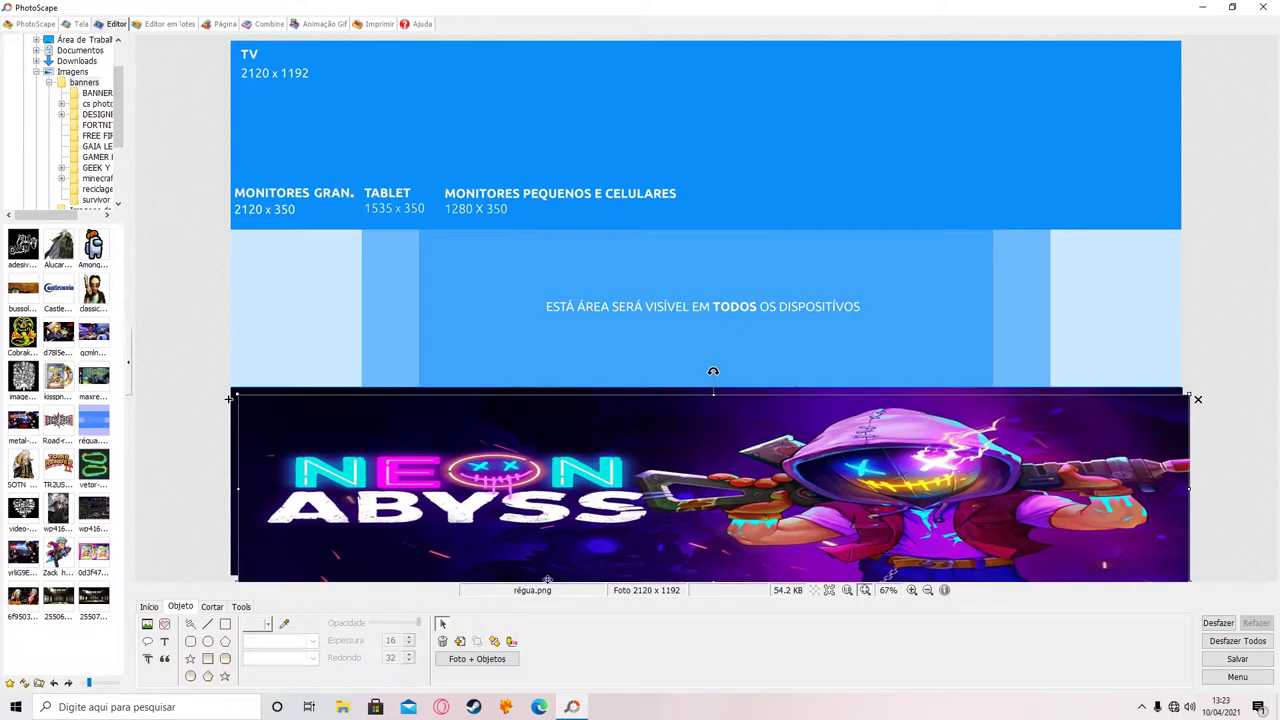
Duplicate the Neon Abyss image and place the copy in the top band.
{"action": "key", "text": "ctrl+c"}
{"action": "key", "text": "ctrl+v"}
{"action": "left_click_drag", "start_coordinate": [762, 326], "coordinate": [670, 181]}
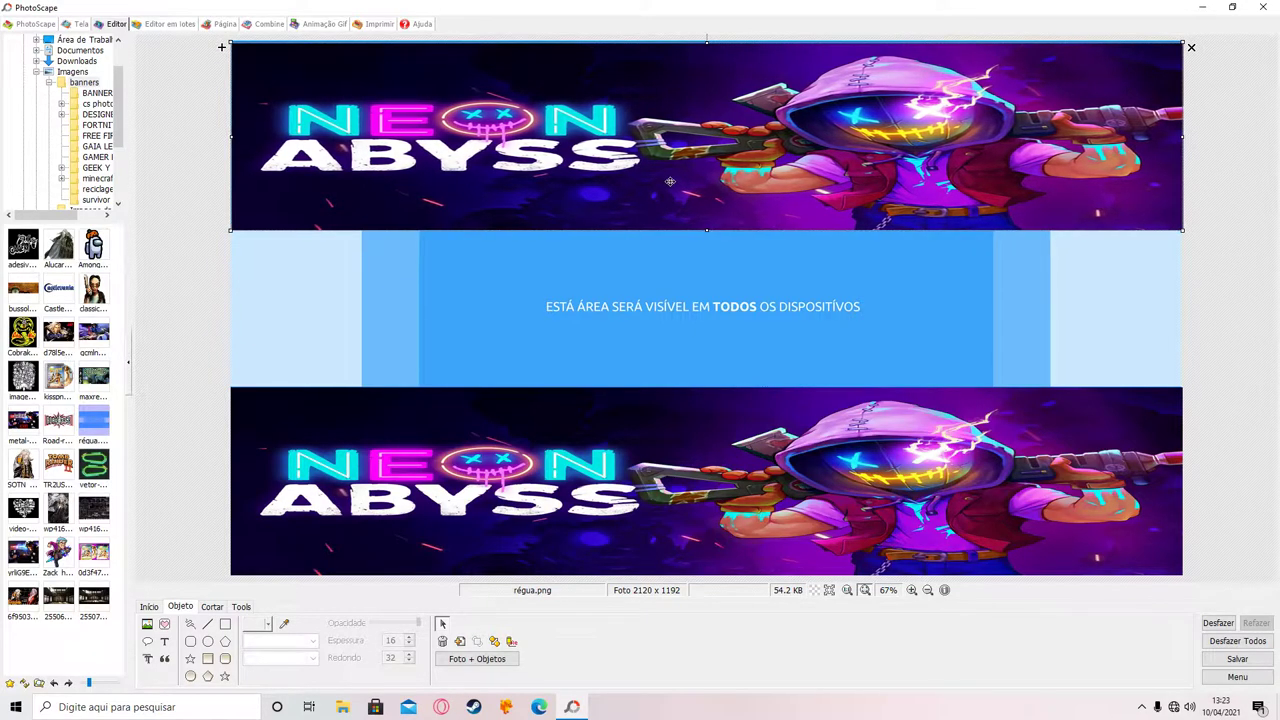
{"action": "left_click_drag", "start_coordinate": [670, 181], "coordinate": [668, 179]}
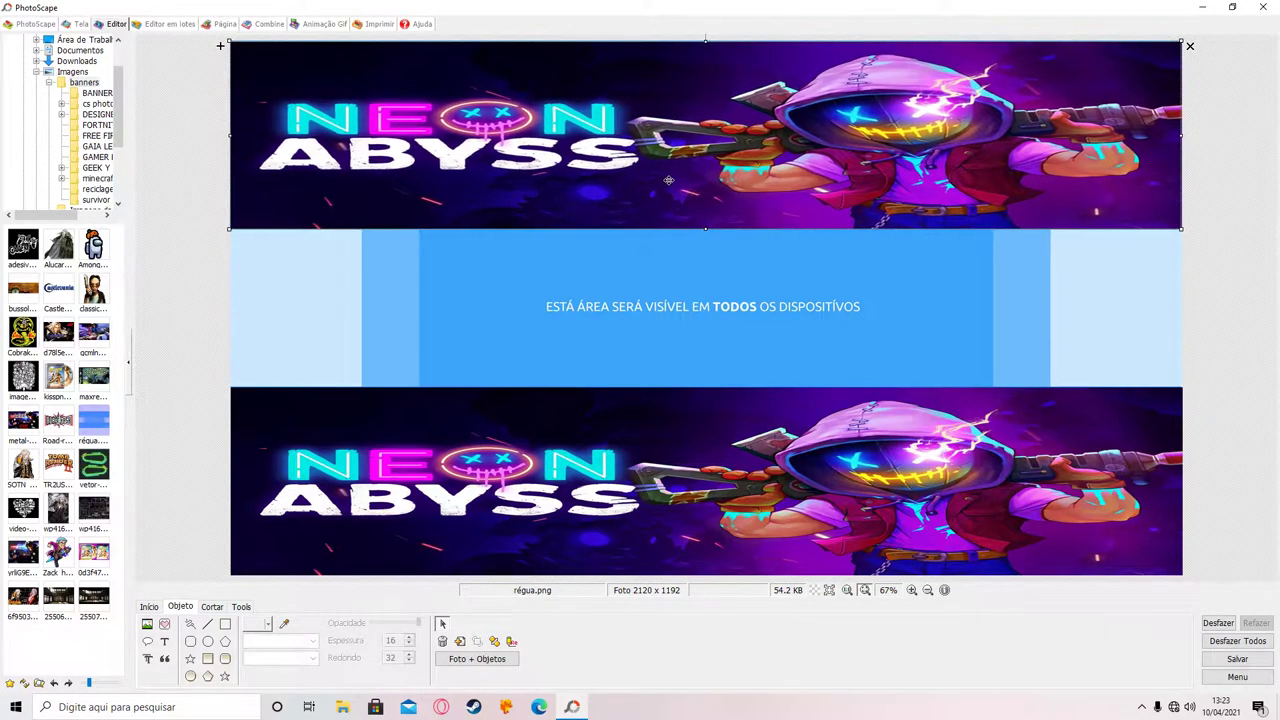
{"action": "left_click", "coordinate": [200, 352]}
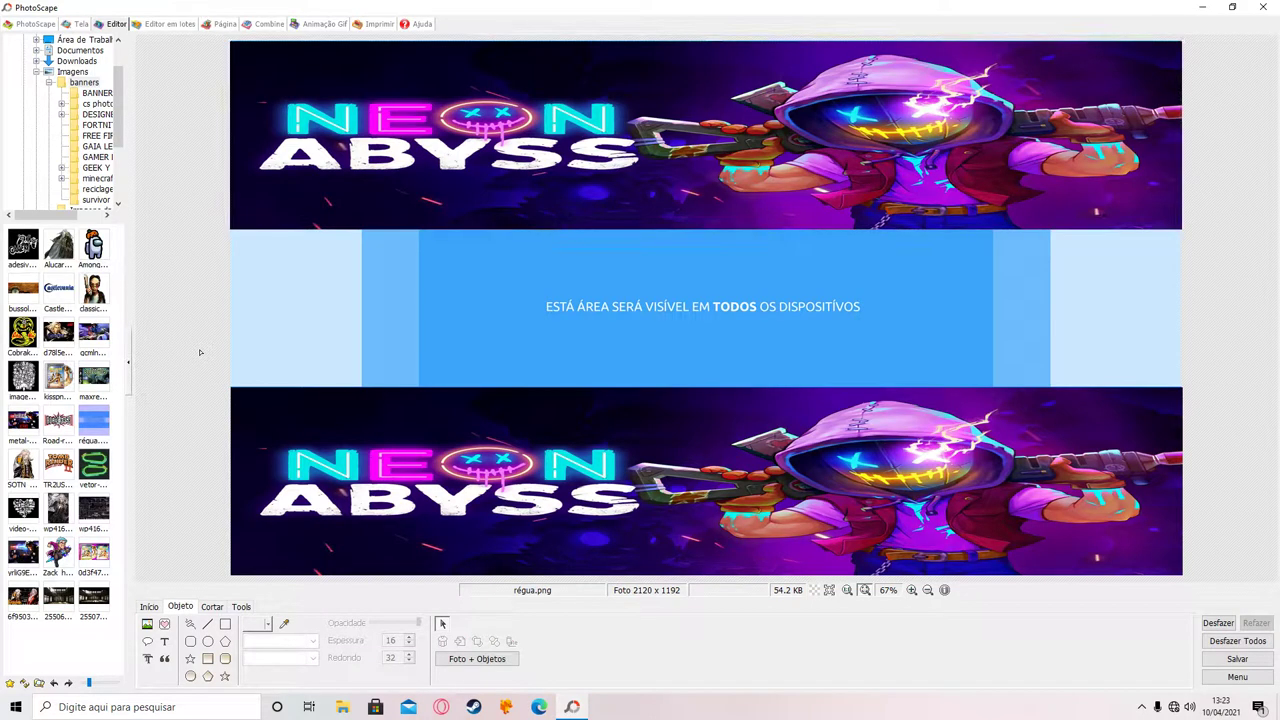
{"action": "left_click", "coordinate": [147, 623]}
{"action": "left_click", "coordinate": [183, 607]}
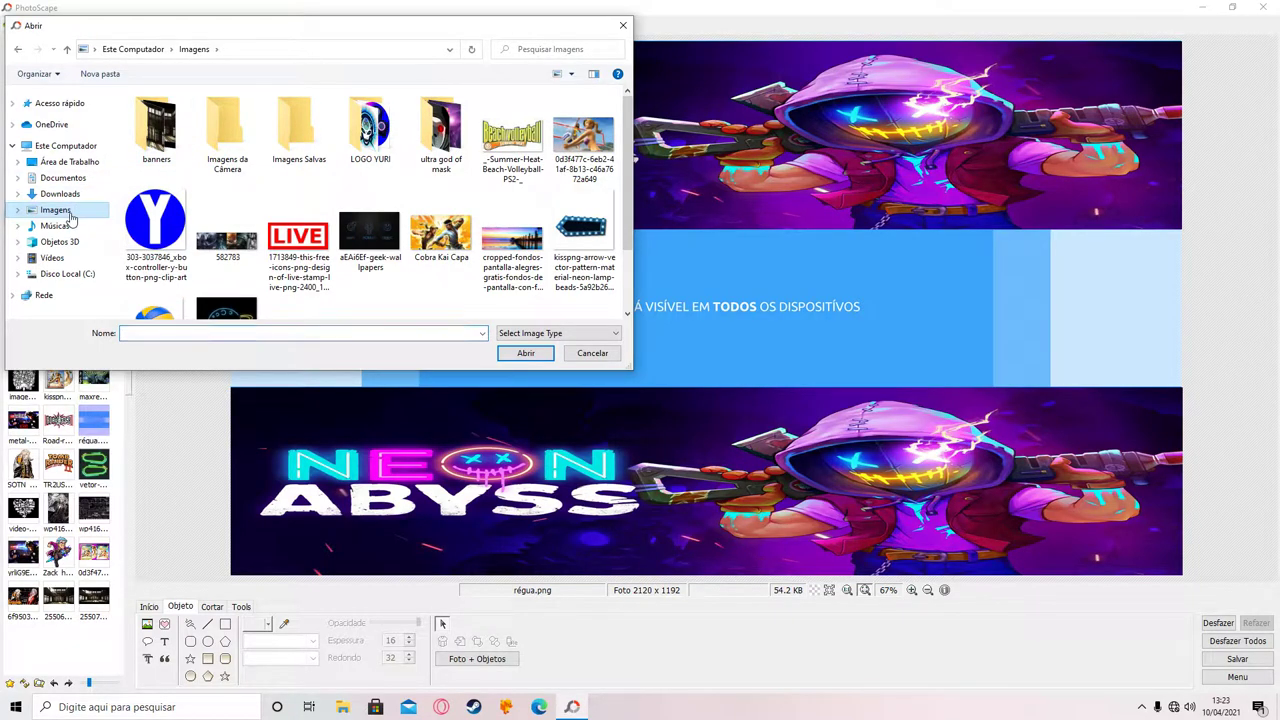
{"action": "left_click", "coordinate": [86, 218]}
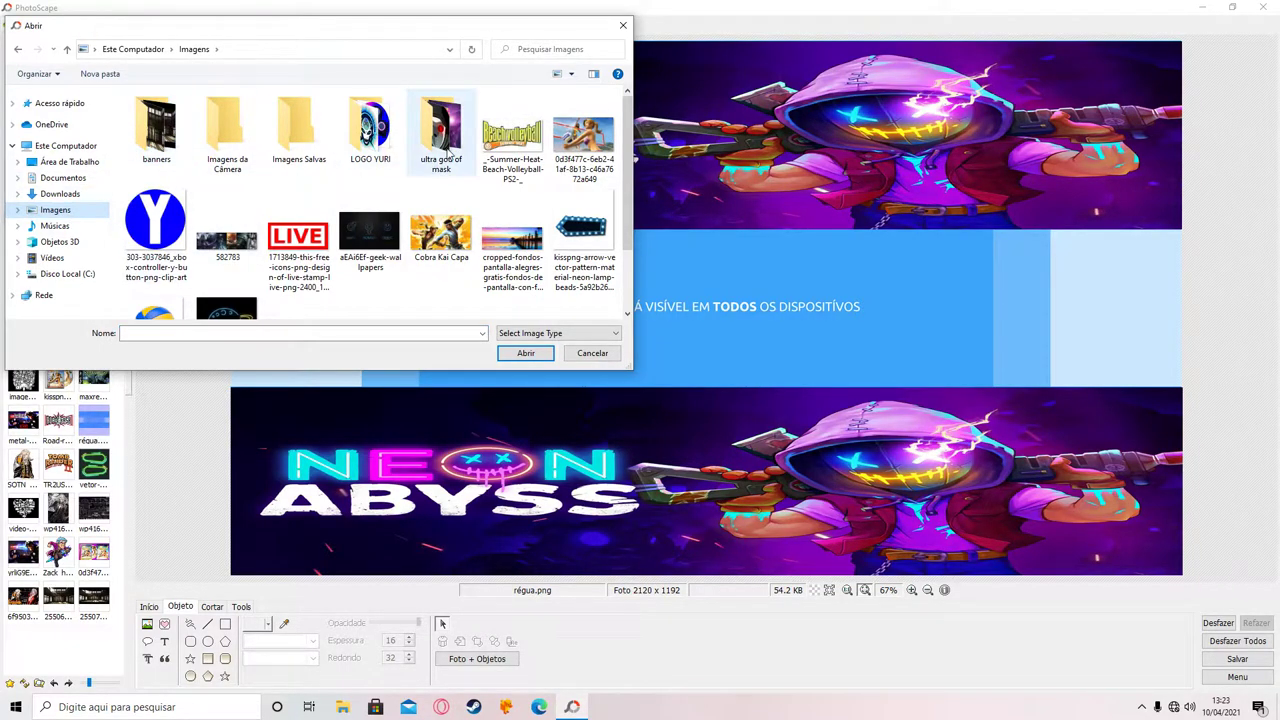
{"action": "double_click", "coordinate": [158, 147]}
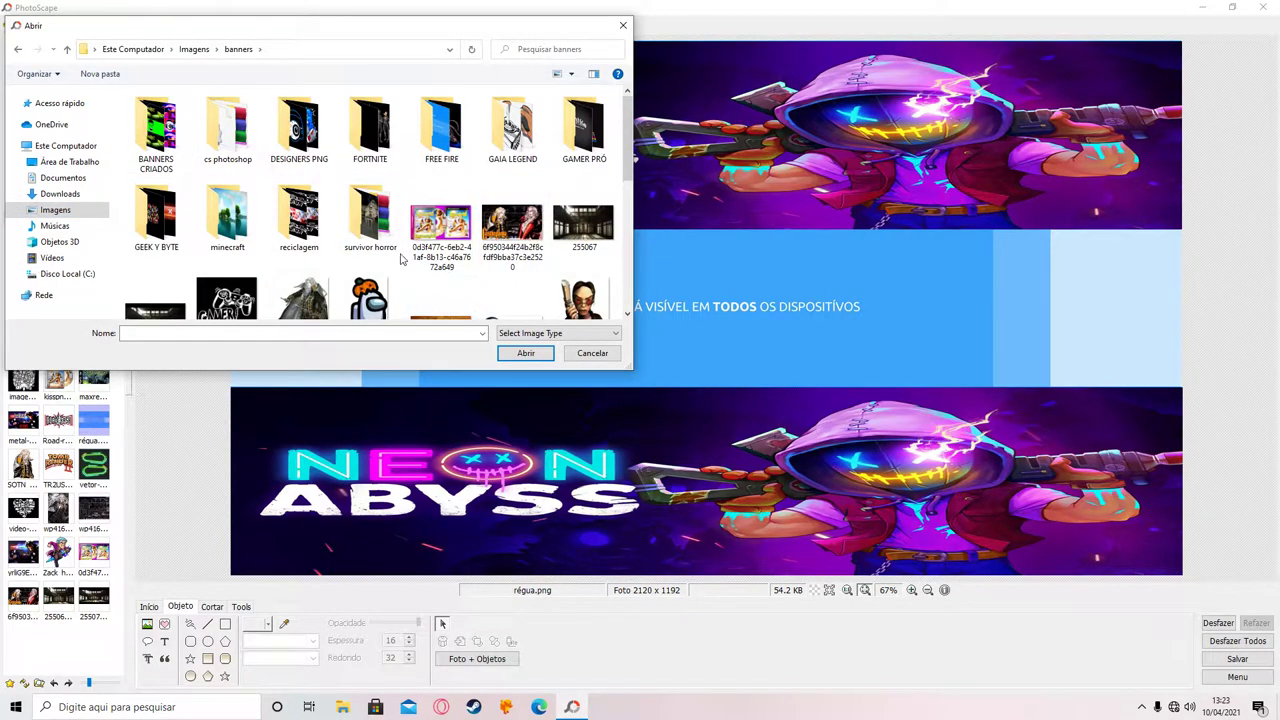
{"action": "double_click", "coordinate": [375, 226]}
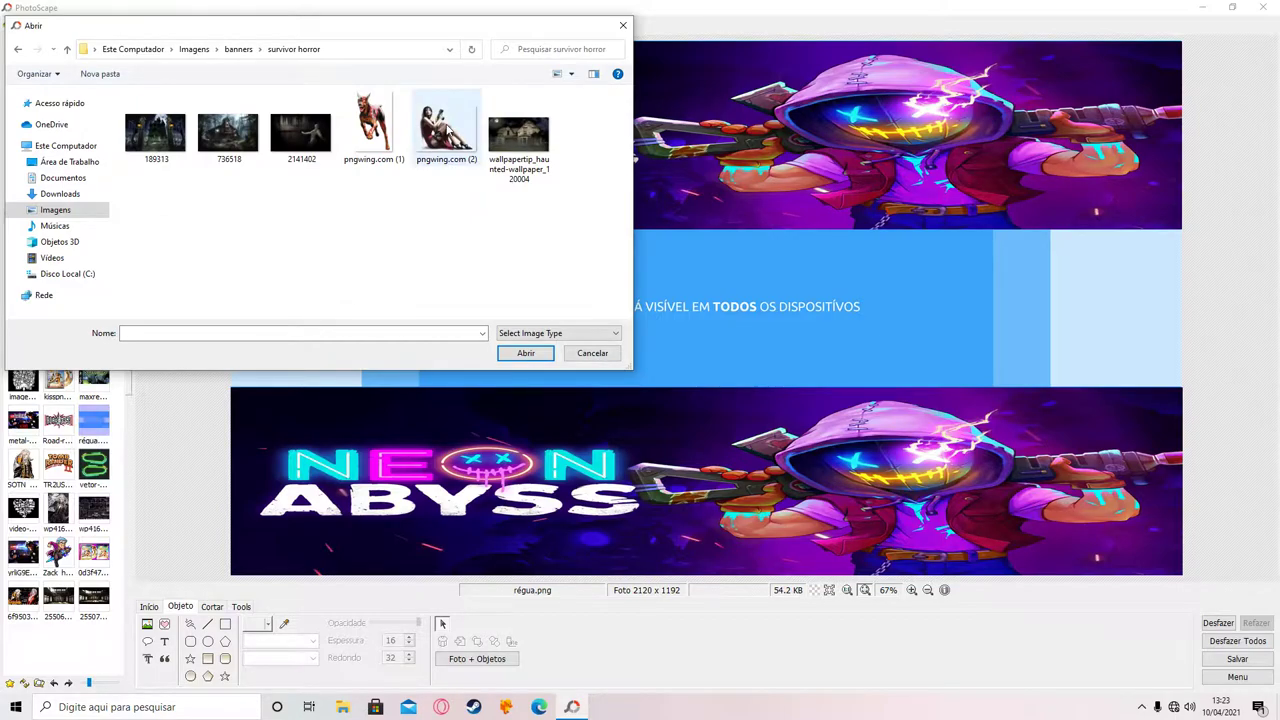
{"action": "left_click", "coordinate": [446, 130]}
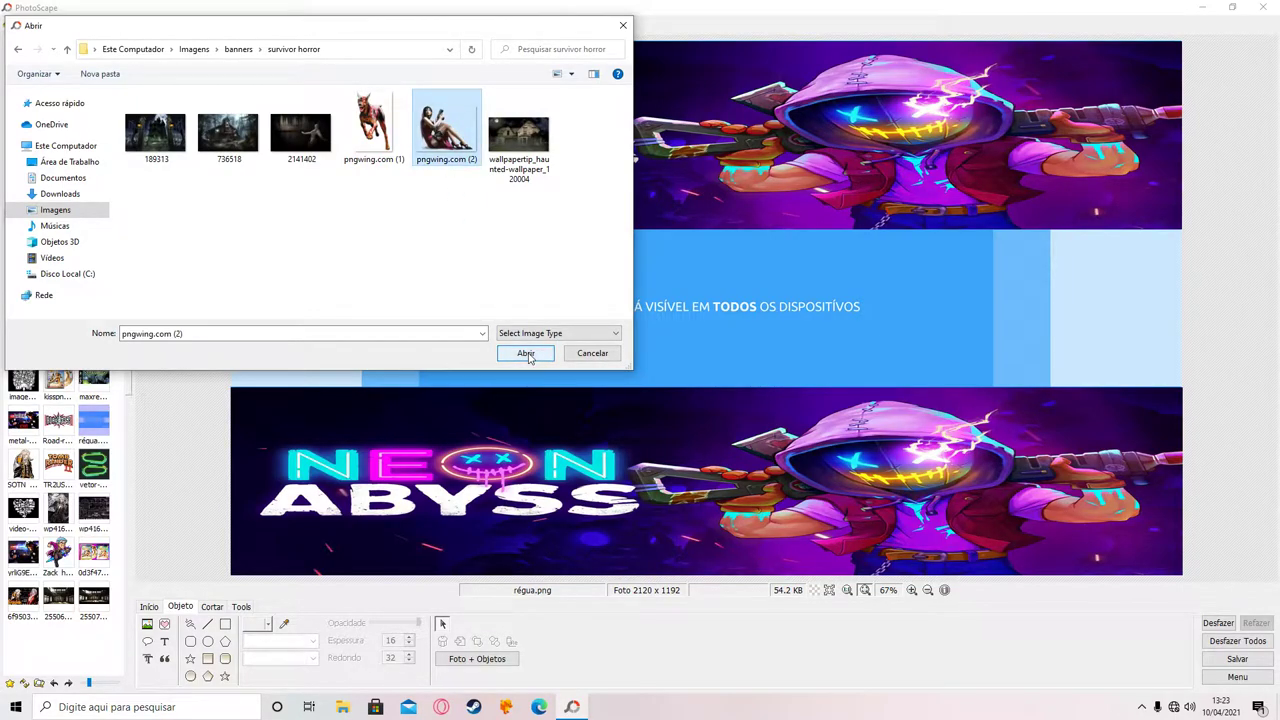
{"action": "double_click", "coordinate": [441, 138]}
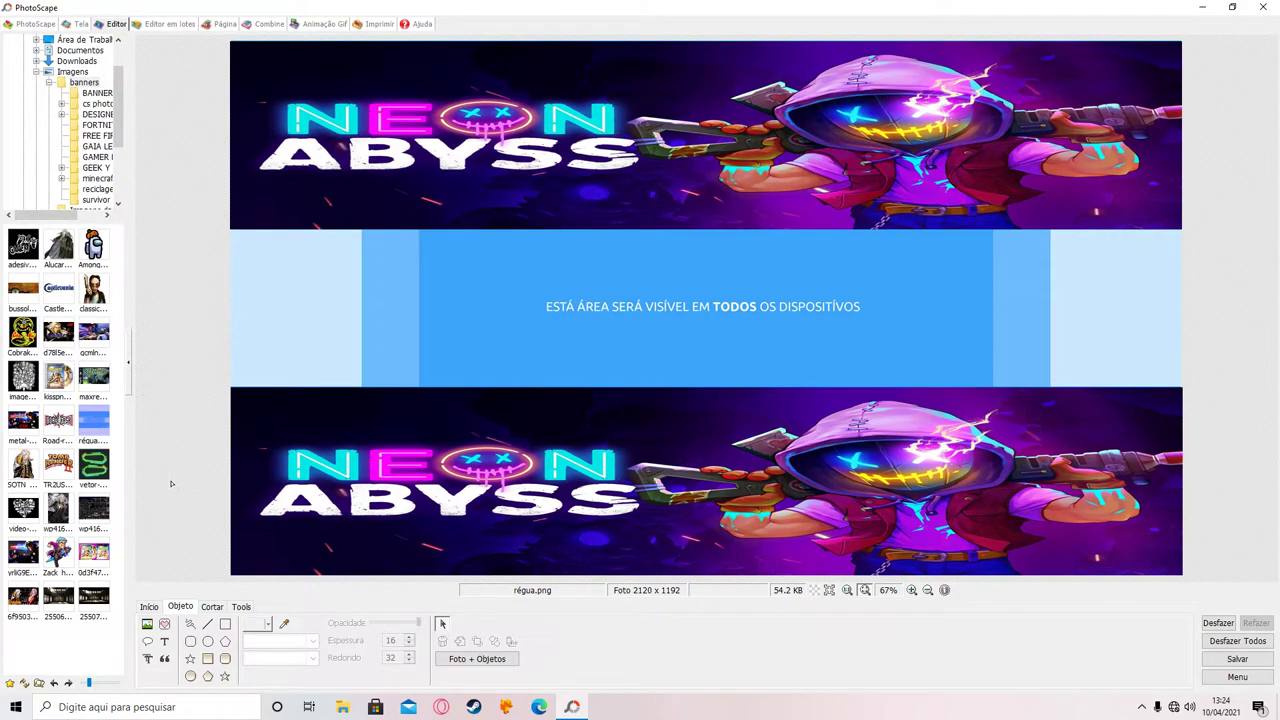
Insert a trial haunted-house picture from the survivor horror folder and shrink it.
{"action": "left_click", "coordinate": [165, 622]}
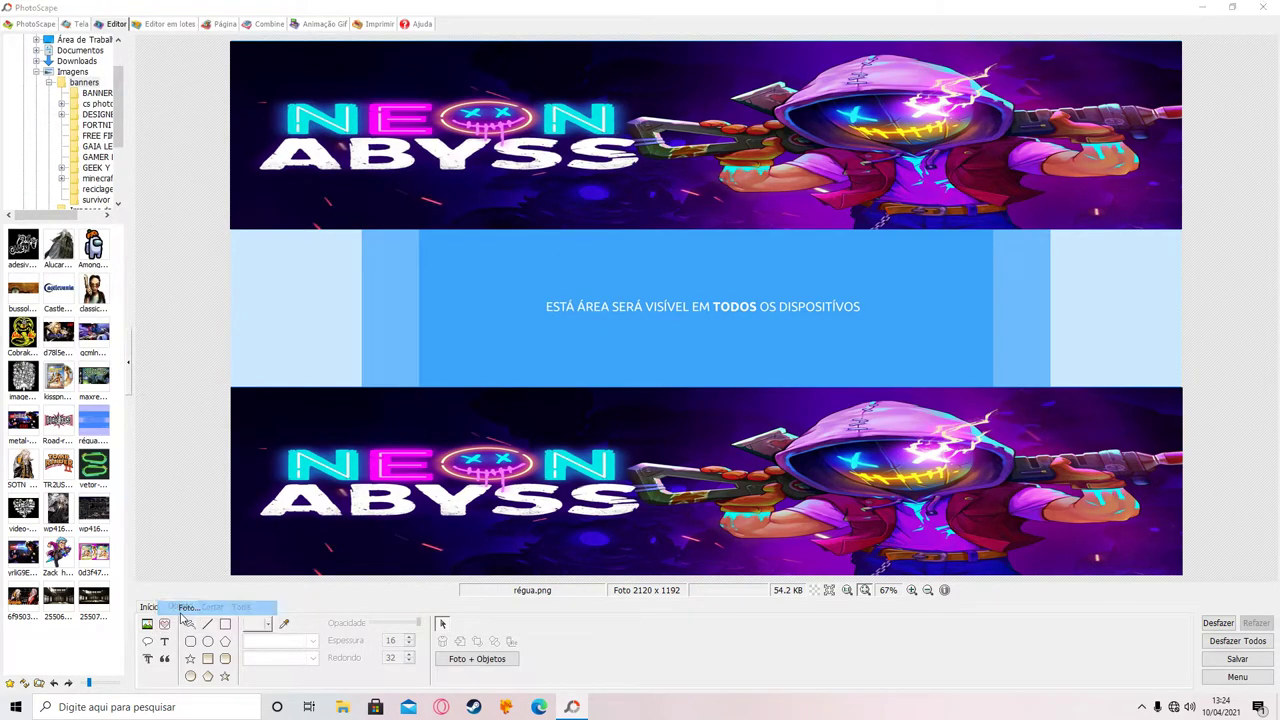
{"action": "left_click", "coordinate": [183, 609]}
{"action": "double_click", "coordinate": [156, 130]}
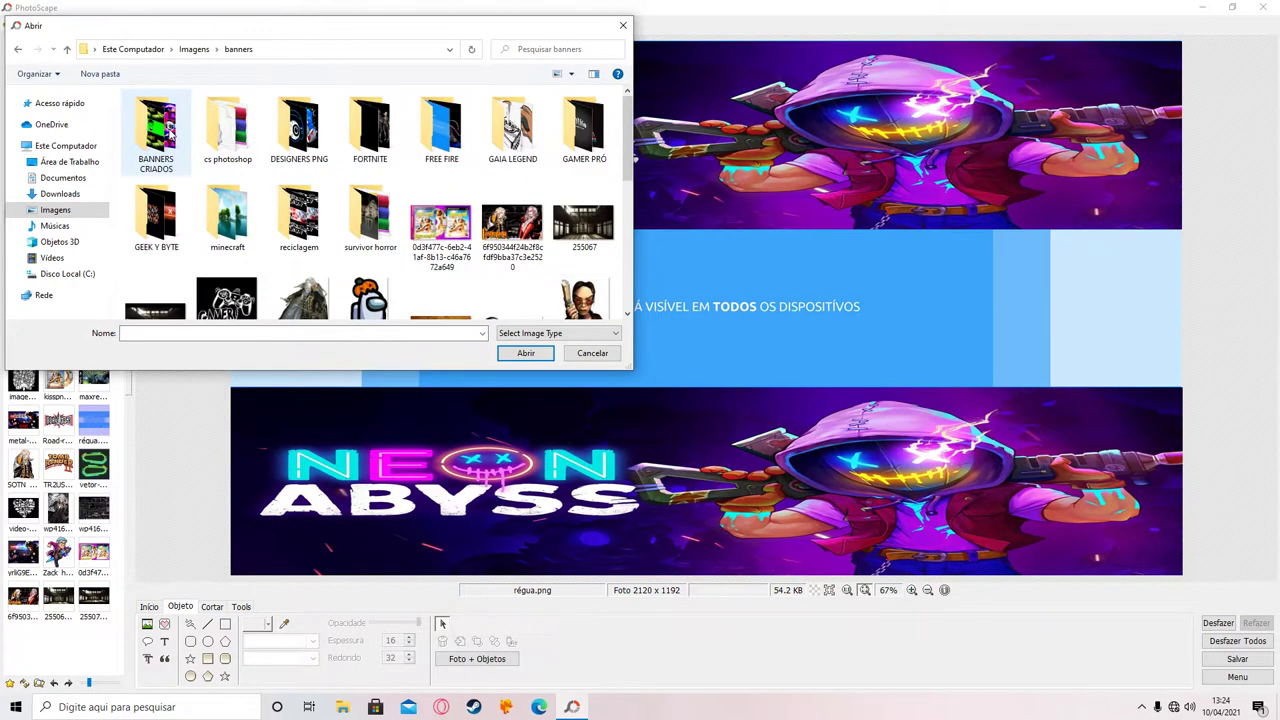
{"action": "double_click", "coordinate": [368, 225]}
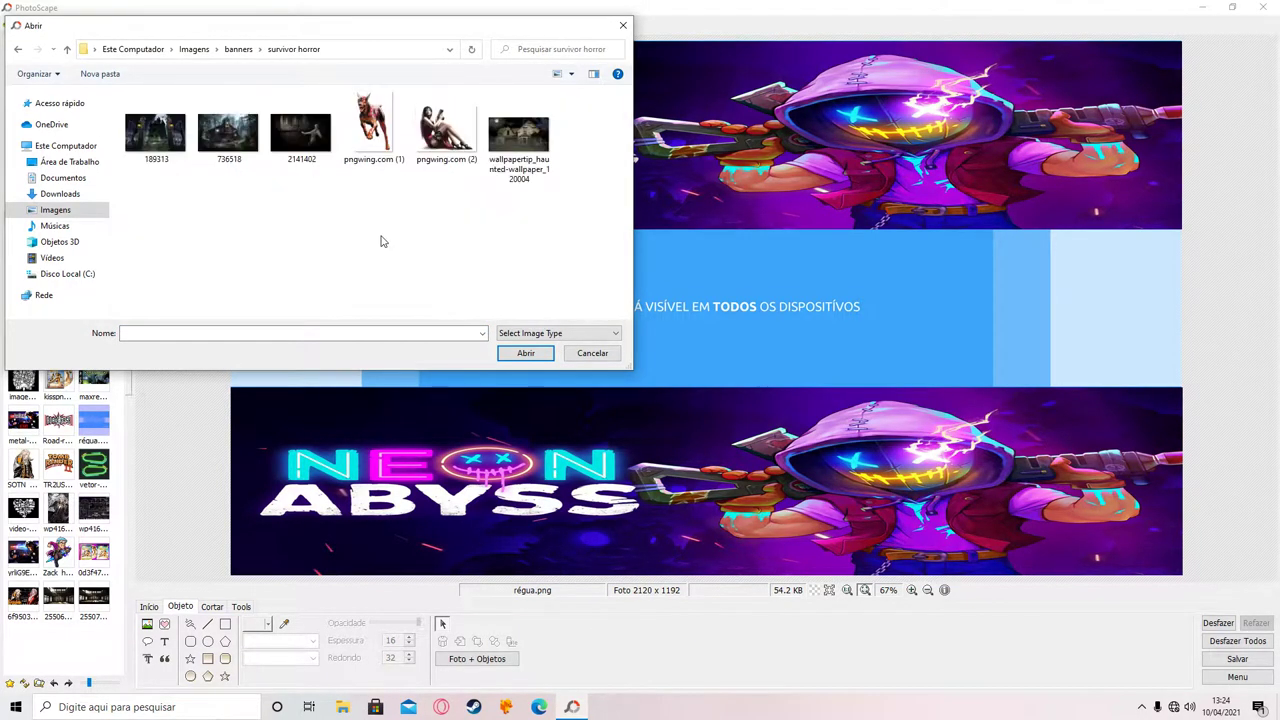
{"action": "left_click", "coordinate": [160, 140]}
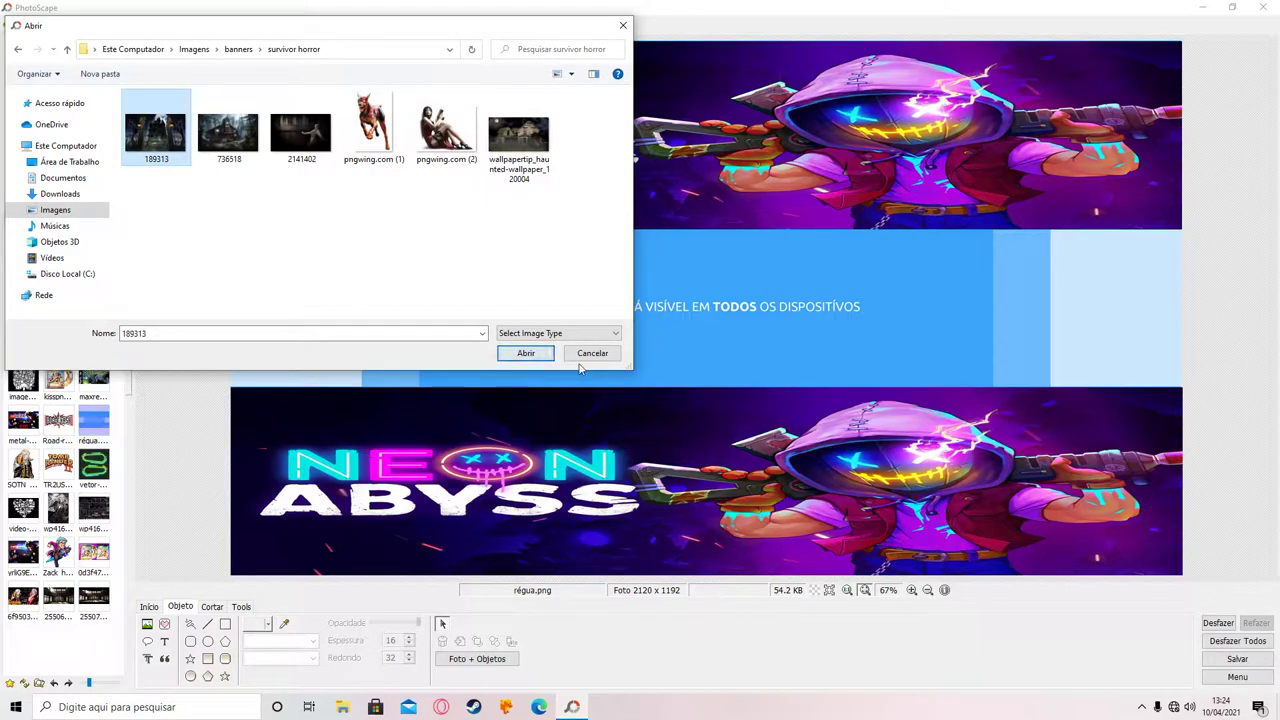
{"action": "left_click", "coordinate": [225, 128]}
{"action": "left_click", "coordinate": [523, 353]}
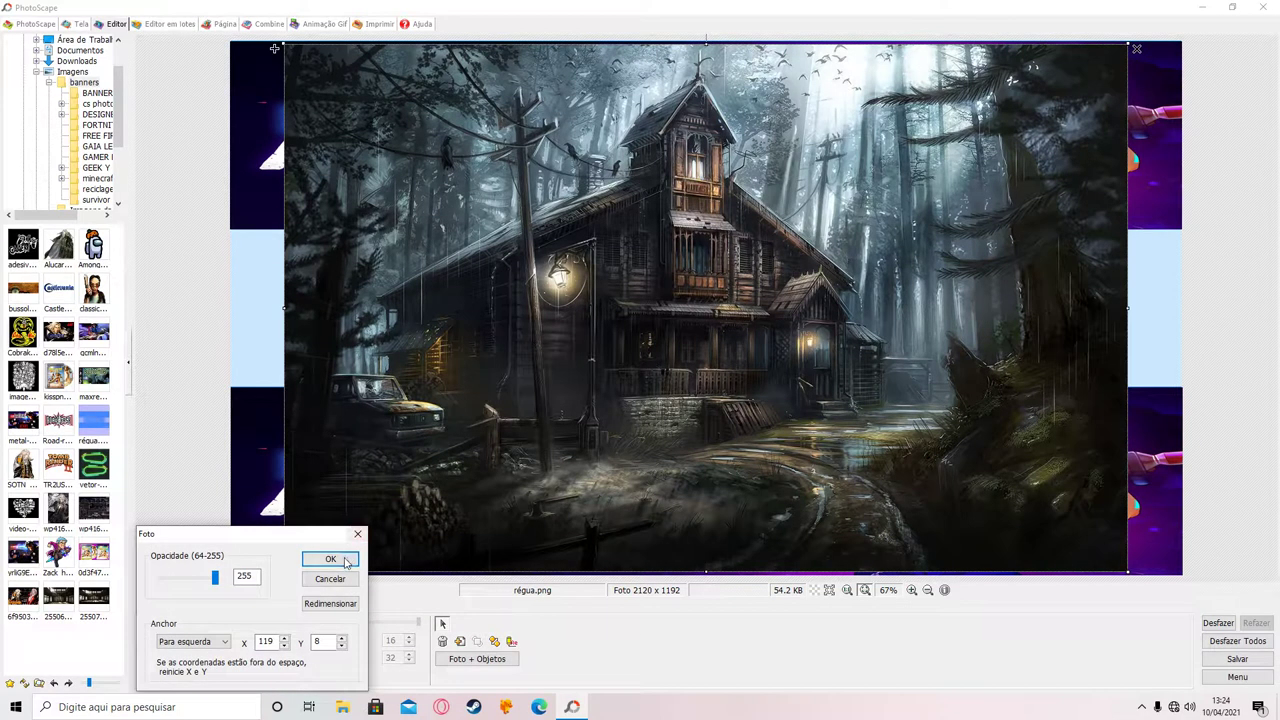
{"action": "left_click", "coordinate": [347, 561]}
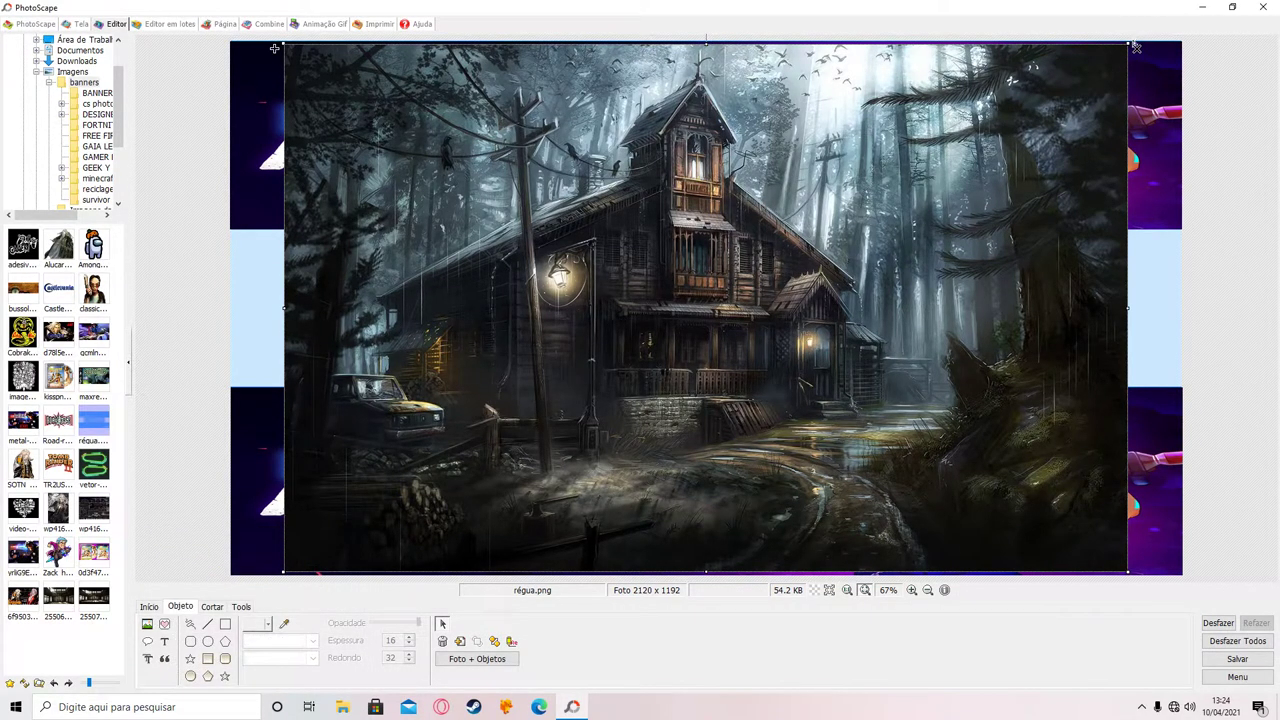
{"action": "mouse_move", "coordinate": [1135, 46]}
{"action": "left_mouse_down"}
{"action": "mouse_move", "coordinate": [931, 258]}
{"action": "mouse_move", "coordinate": [650, 399]}
{"action": "left_mouse_up"}
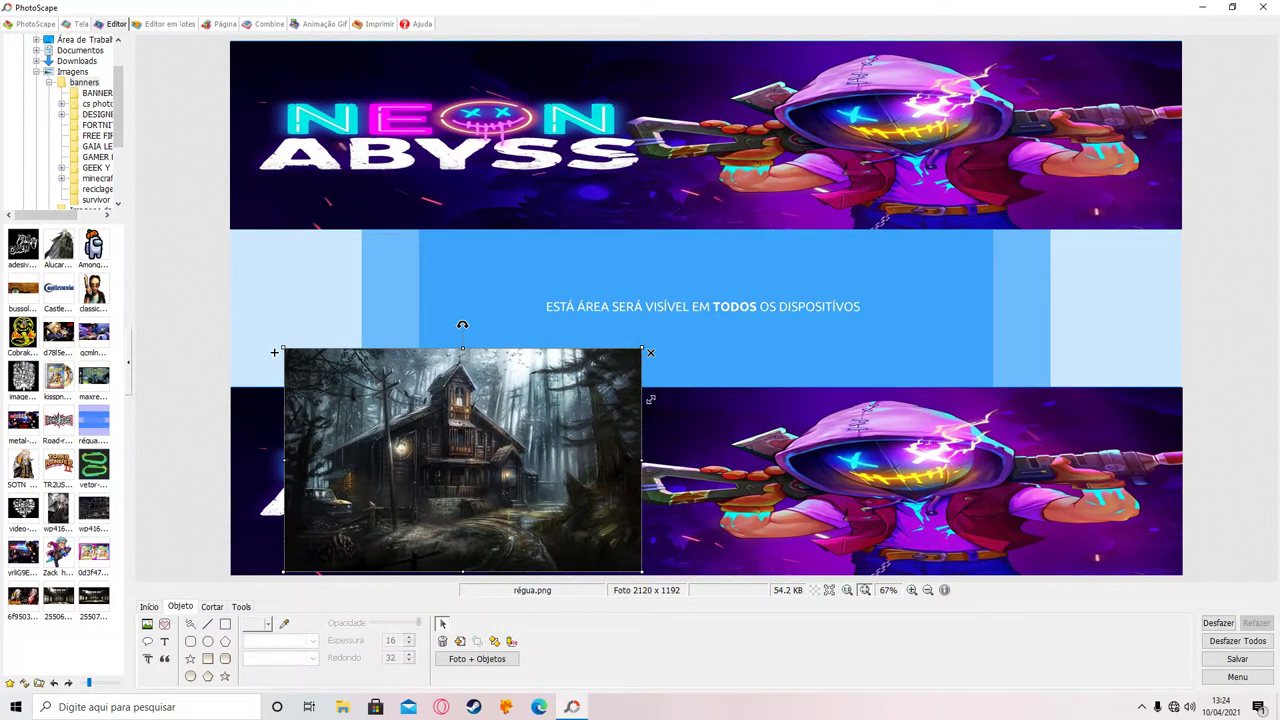
Delete the trial house picture and both Neon Abyss images from the banner.
{"action": "key", "text": "Delete"}
{"action": "left_click", "coordinate": [436, 531]}
{"action": "key", "text": "Delete"}
{"action": "left_click", "coordinate": [517, 113]}
{"action": "key", "text": "Delete"}
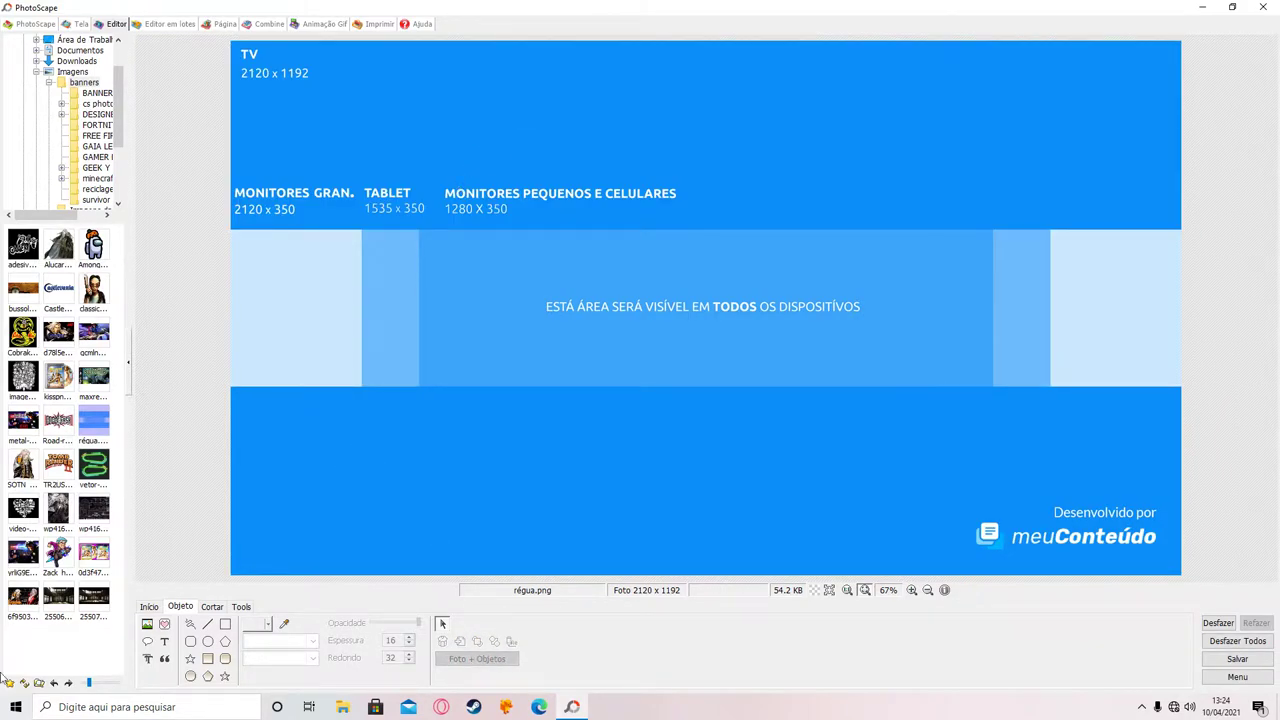
Insert the 736518 haunted-house picture and stretch it to fill the bottom band.
{"action": "left_click", "coordinate": [185, 607]}
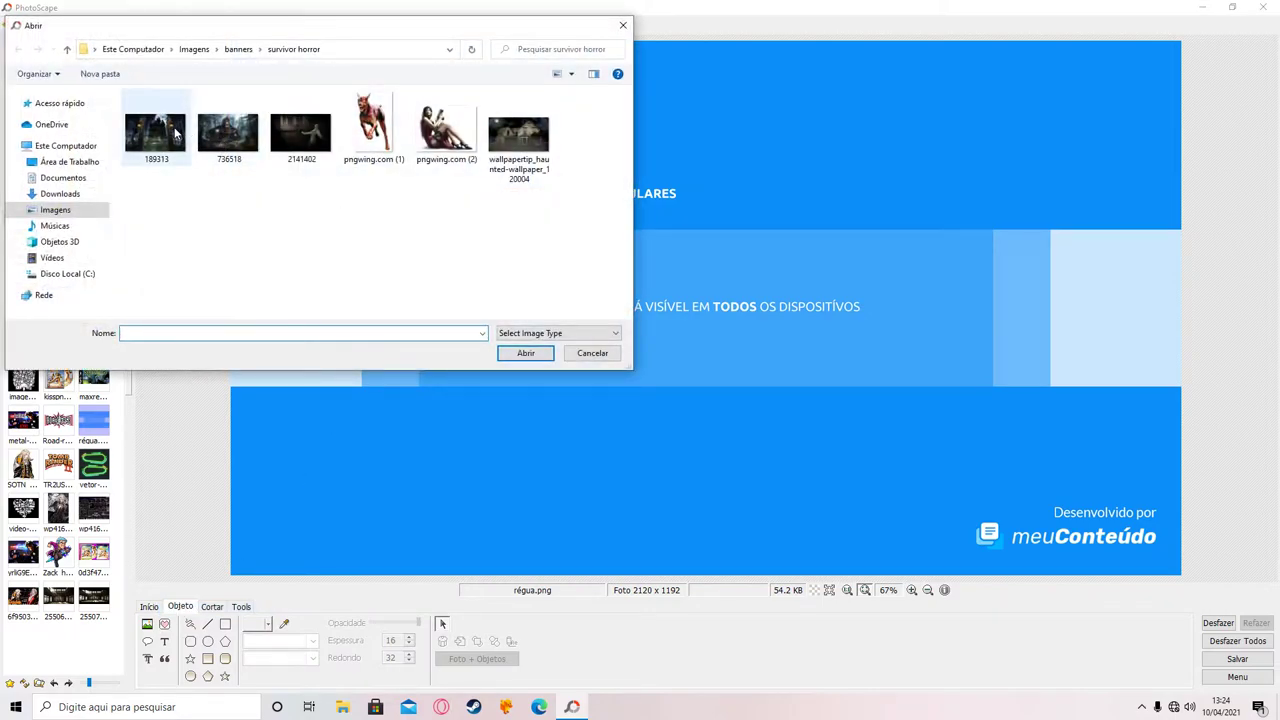
{"action": "left_click", "coordinate": [228, 130]}
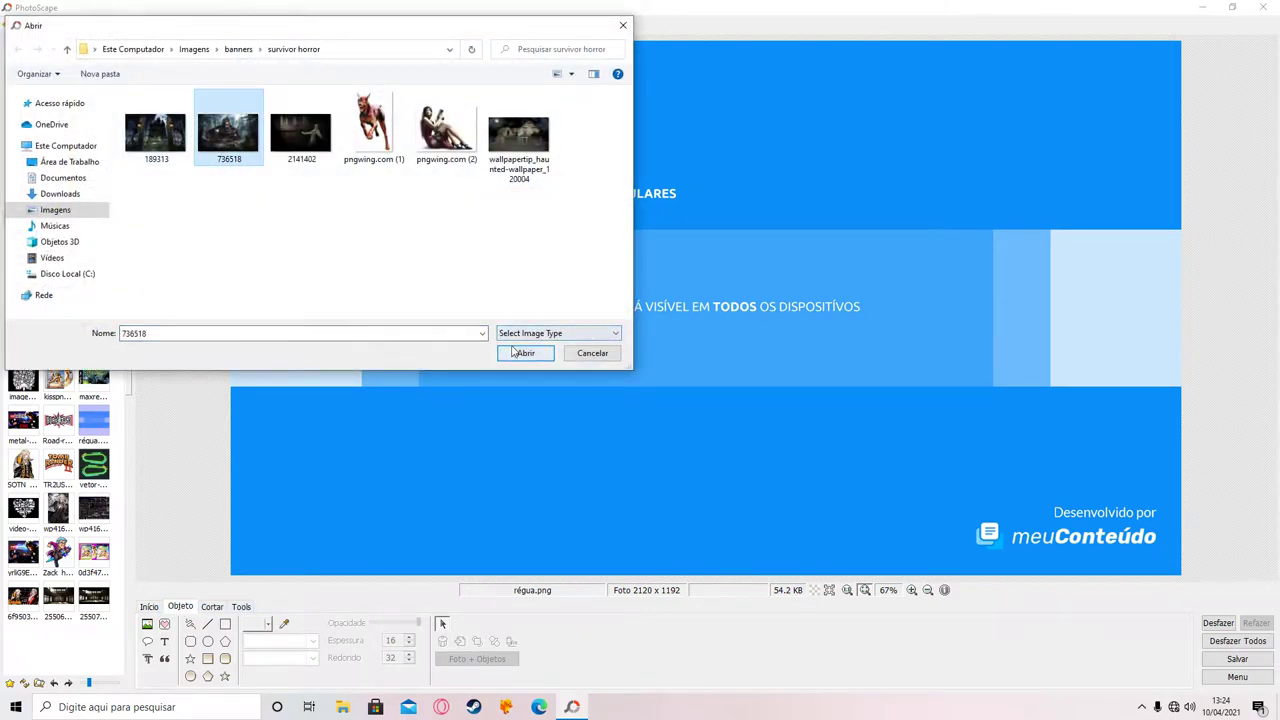
{"action": "left_click", "coordinate": [512, 352]}
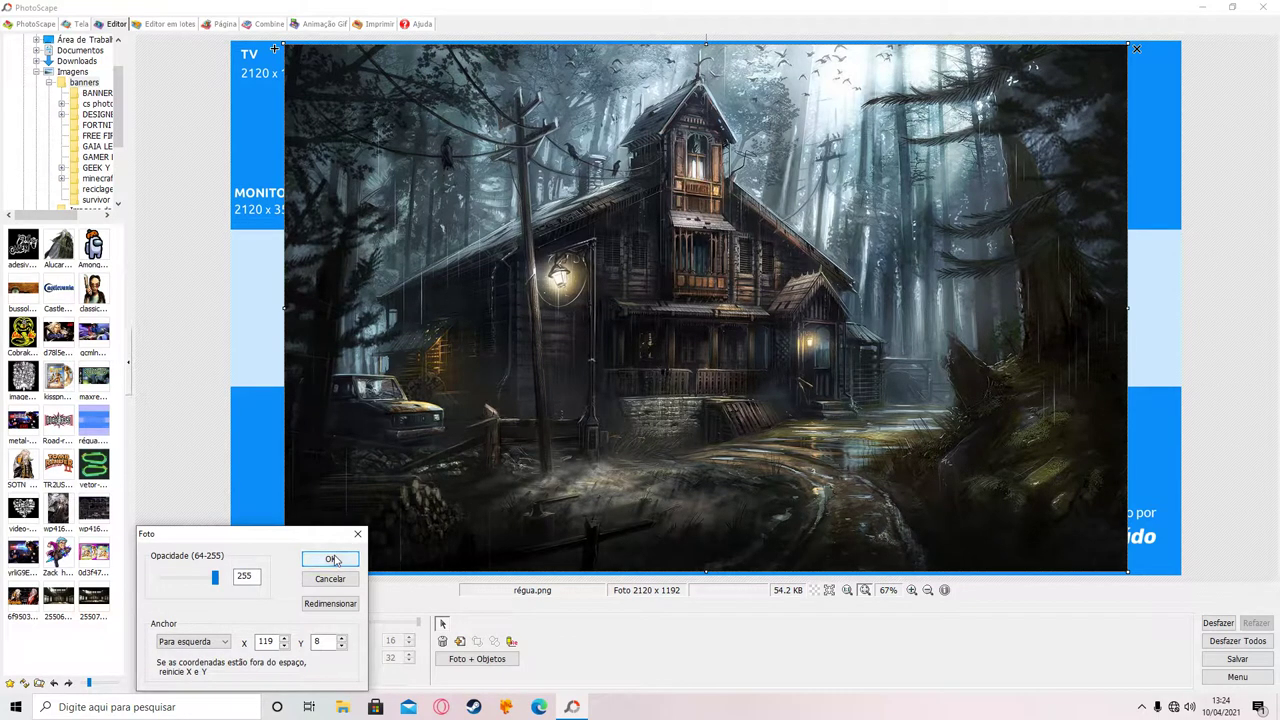
{"action": "left_click", "coordinate": [334, 560]}
{"action": "mouse_move", "coordinate": [1128, 45]}
{"action": "left_mouse_down"}
{"action": "mouse_move", "coordinate": [488, 404]}
{"action": "mouse_move", "coordinate": [510, 396]}
{"action": "left_mouse_up"}
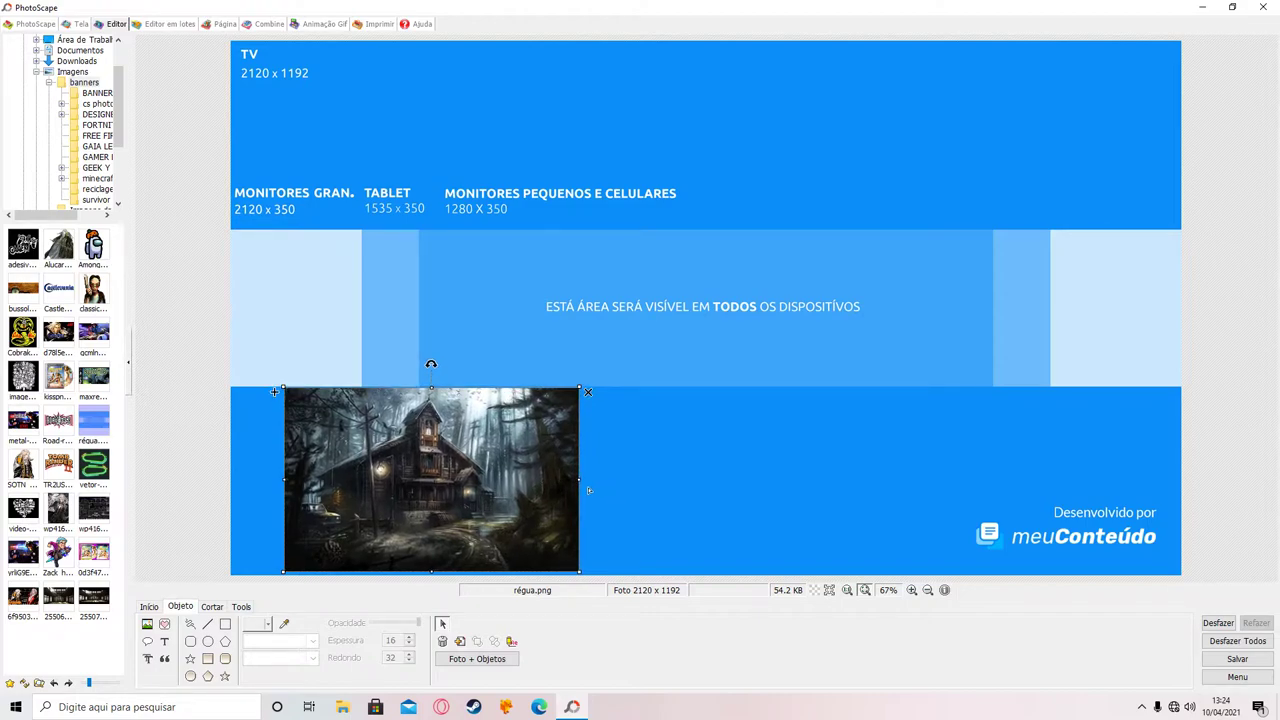
{"action": "left_click_drag", "start_coordinate": [588, 490], "coordinate": [1191, 483]}
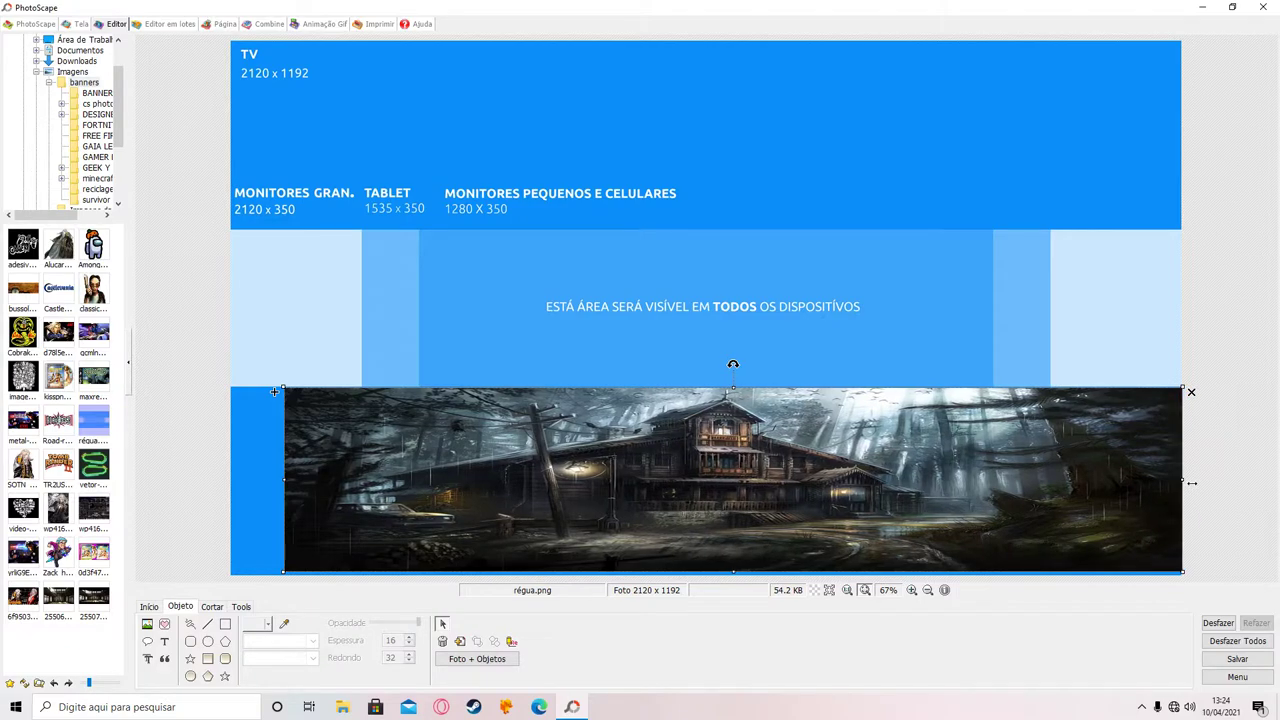
{"action": "left_click_drag", "start_coordinate": [290, 489], "coordinate": [237, 487]}
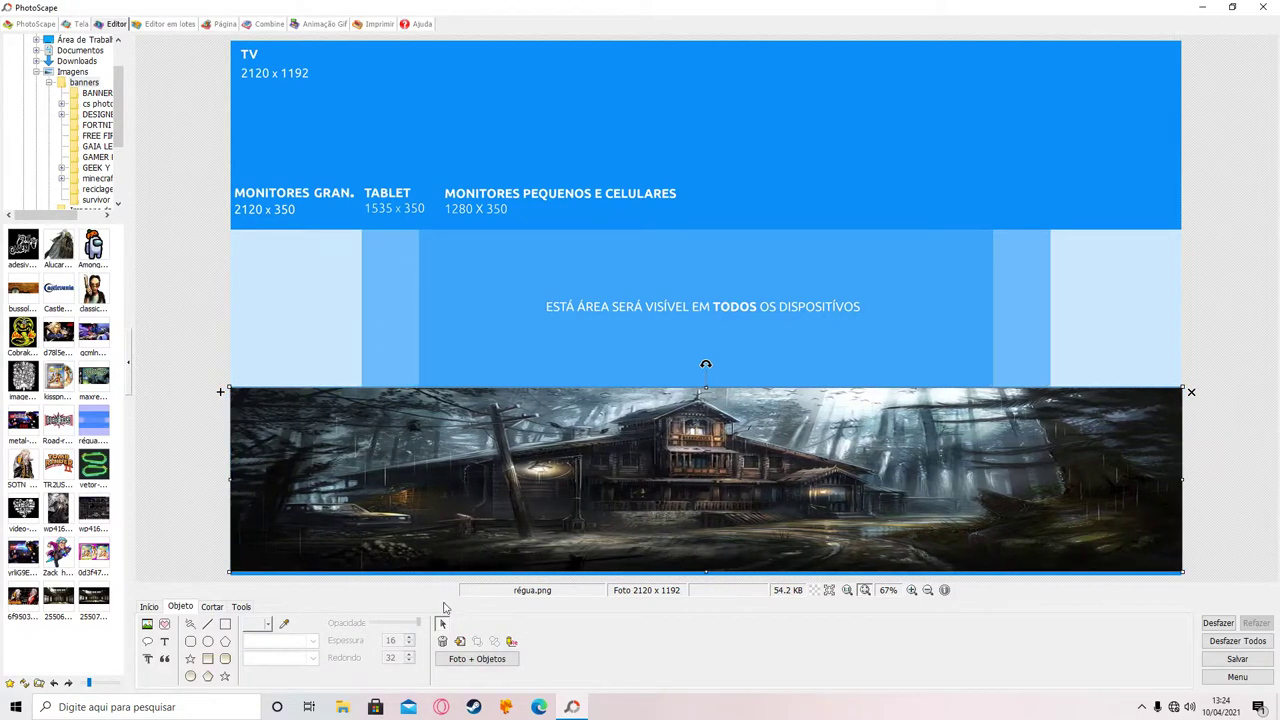
{"action": "left_click_drag", "start_coordinate": [715, 580], "coordinate": [717, 586]}
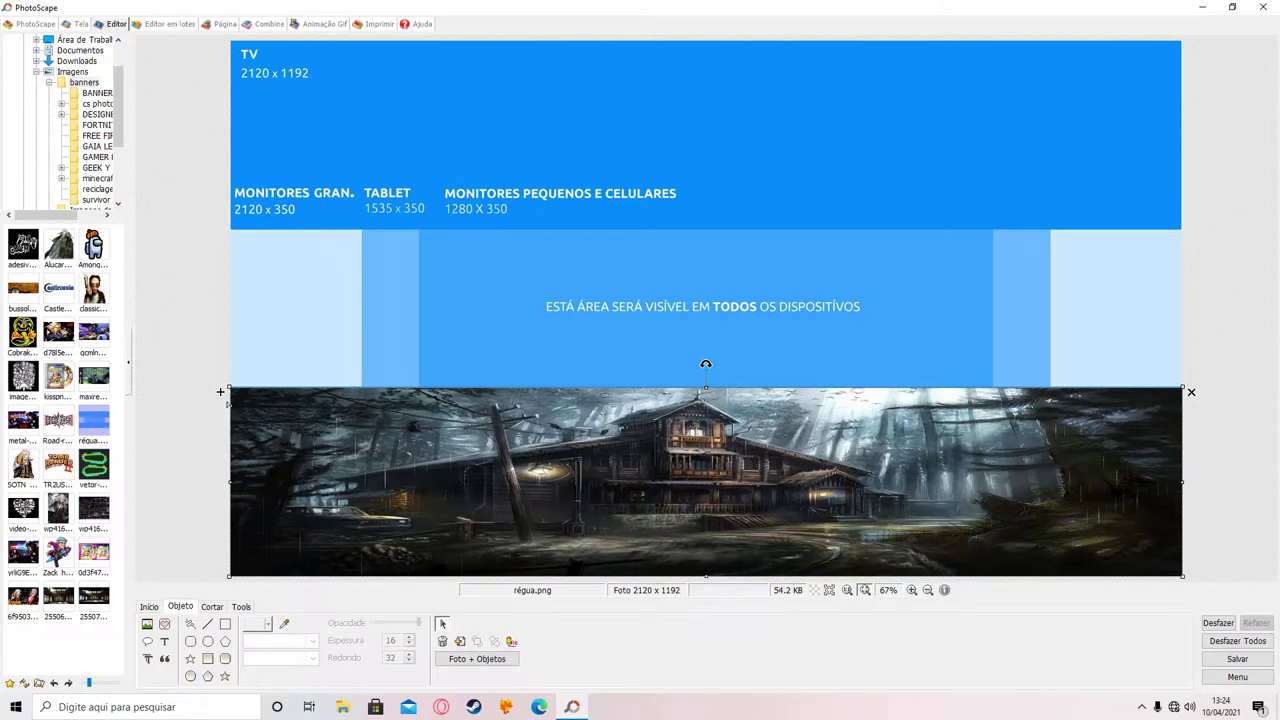
Duplicate the house picture and move the copy into the top band.
{"action": "key", "text": "ctrl+c"}
{"action": "key", "text": "ctrl+v"}
{"action": "mouse_move", "coordinate": [654, 490]}
{"action": "left_mouse_down"}
{"action": "mouse_move", "coordinate": [657, 132]}
{"action": "mouse_move", "coordinate": [645, 134]}
{"action": "left_mouse_up"}
Insert the 189313 haunted-gate picture and stretch it across the banner's full width.
{"action": "left_click", "coordinate": [186, 418]}
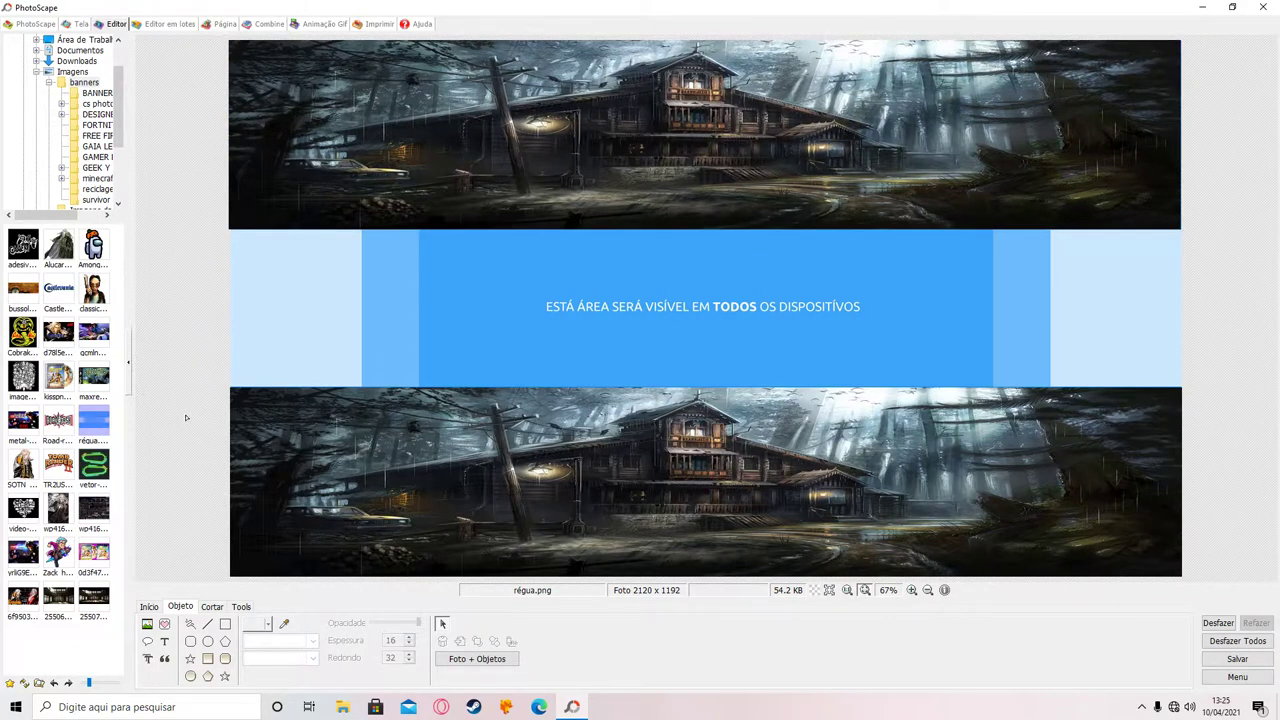
{"action": "left_click", "coordinate": [147, 624]}
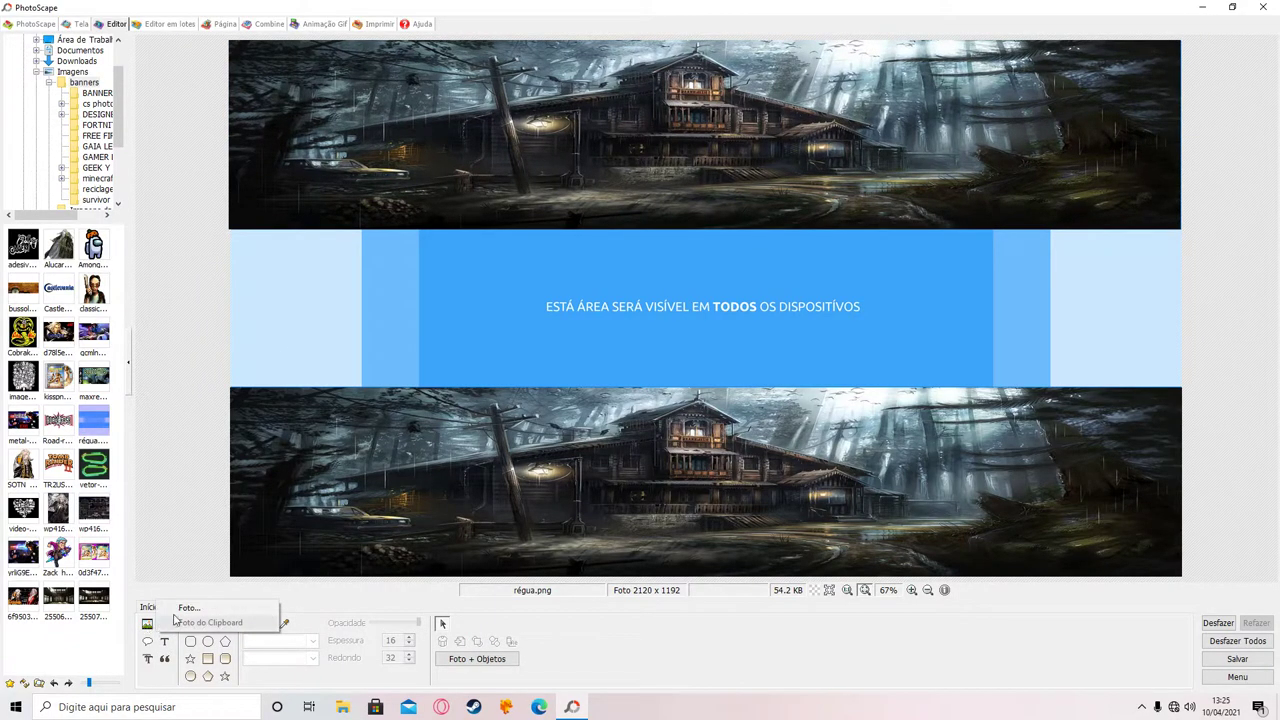
{"action": "left_click", "coordinate": [189, 609]}
{"action": "left_click", "coordinate": [155, 133]}
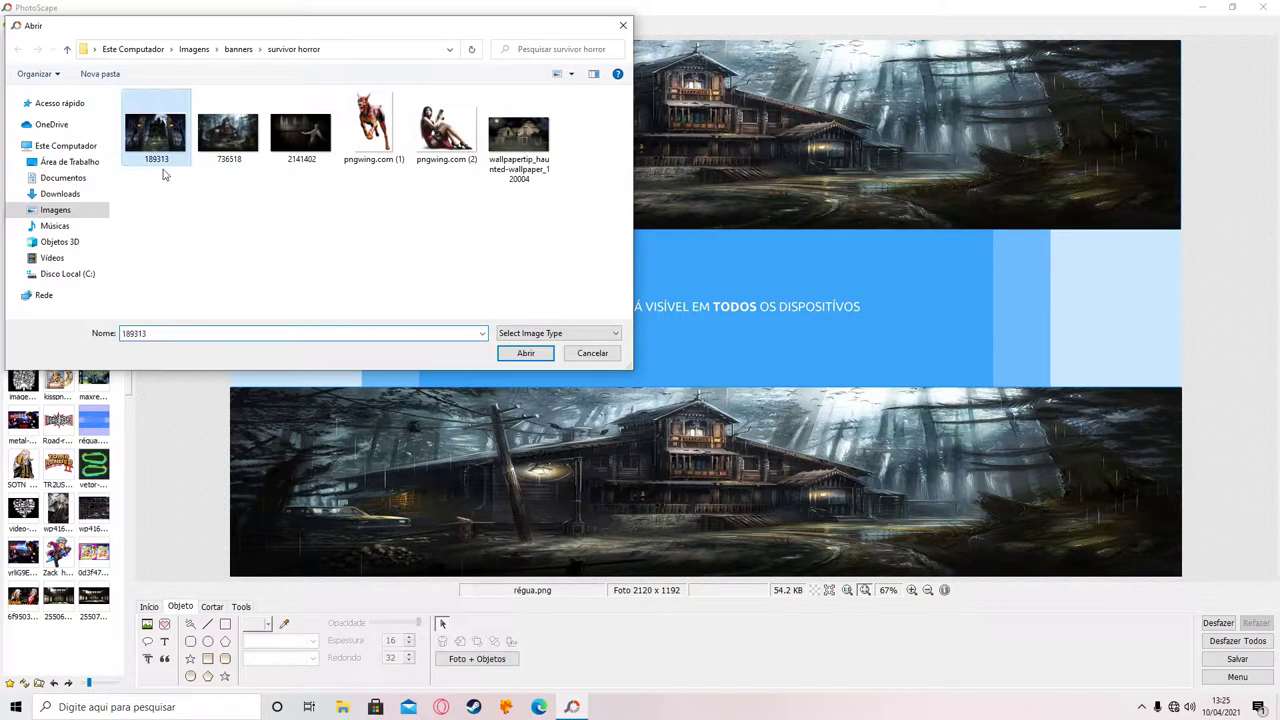
{"action": "left_click", "coordinate": [526, 353]}
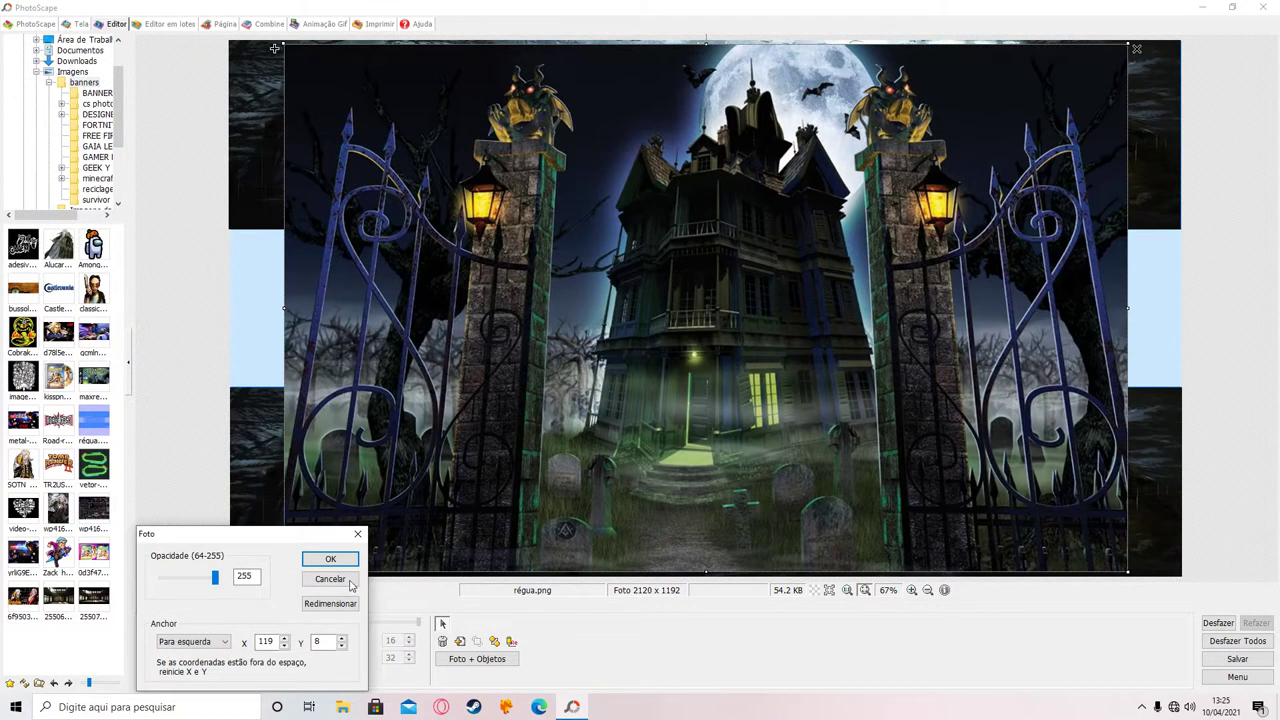
{"action": "left_click", "coordinate": [330, 559]}
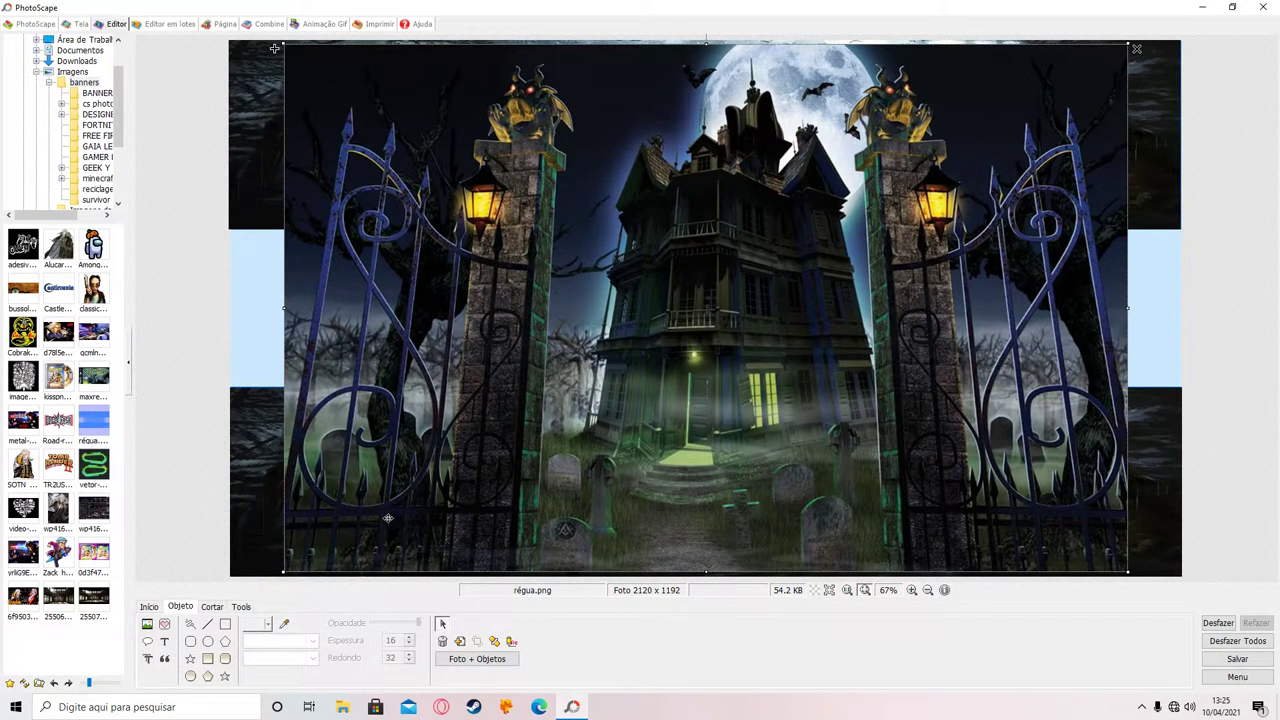
{"action": "left_click_drag", "start_coordinate": [274, 48], "coordinate": [206, 48]}
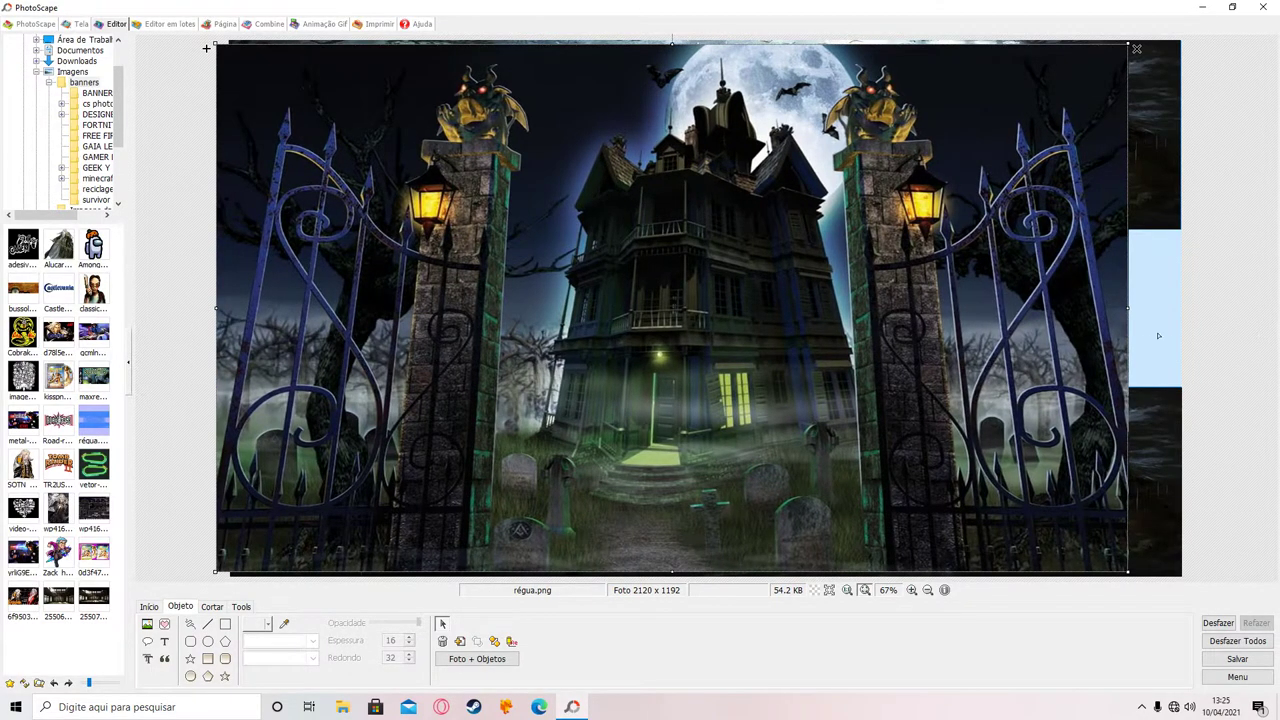
{"action": "left_click_drag", "start_coordinate": [1147, 319], "coordinate": [1225, 319]}
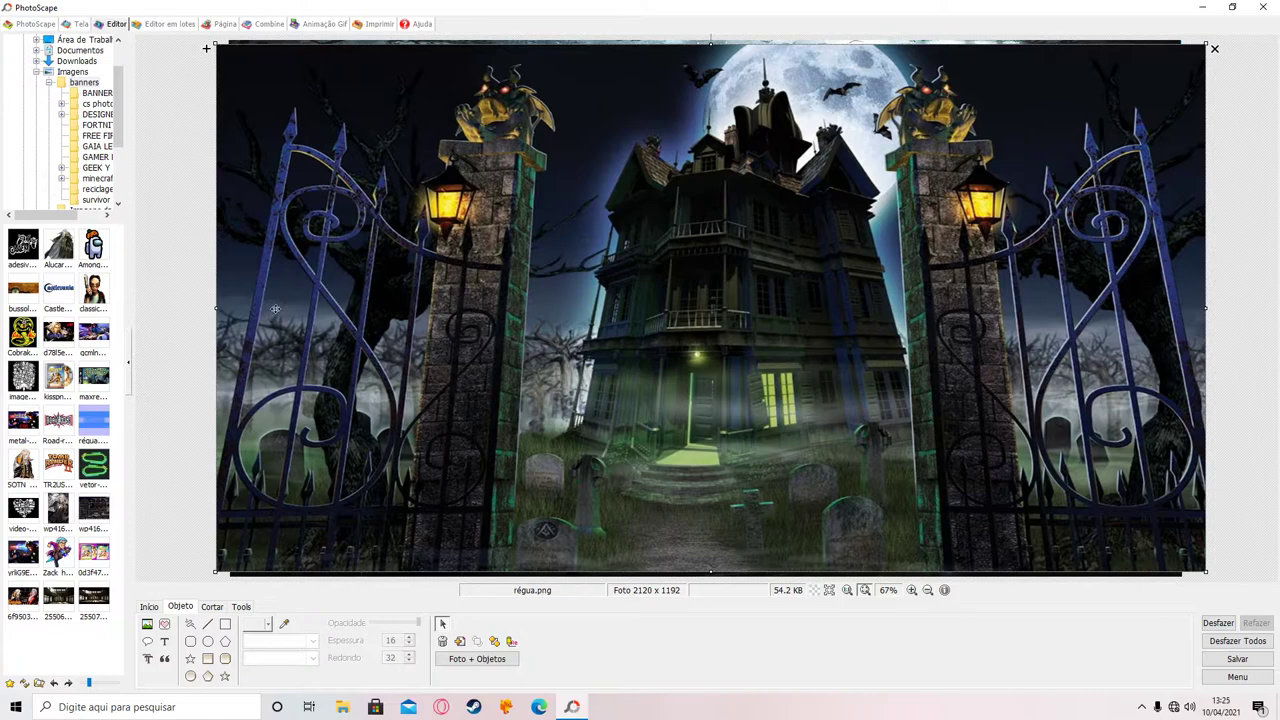
Lower the gate picture's opacity to 126 and align its edges with the banner.
{"action": "double_click", "coordinate": [243, 305]}
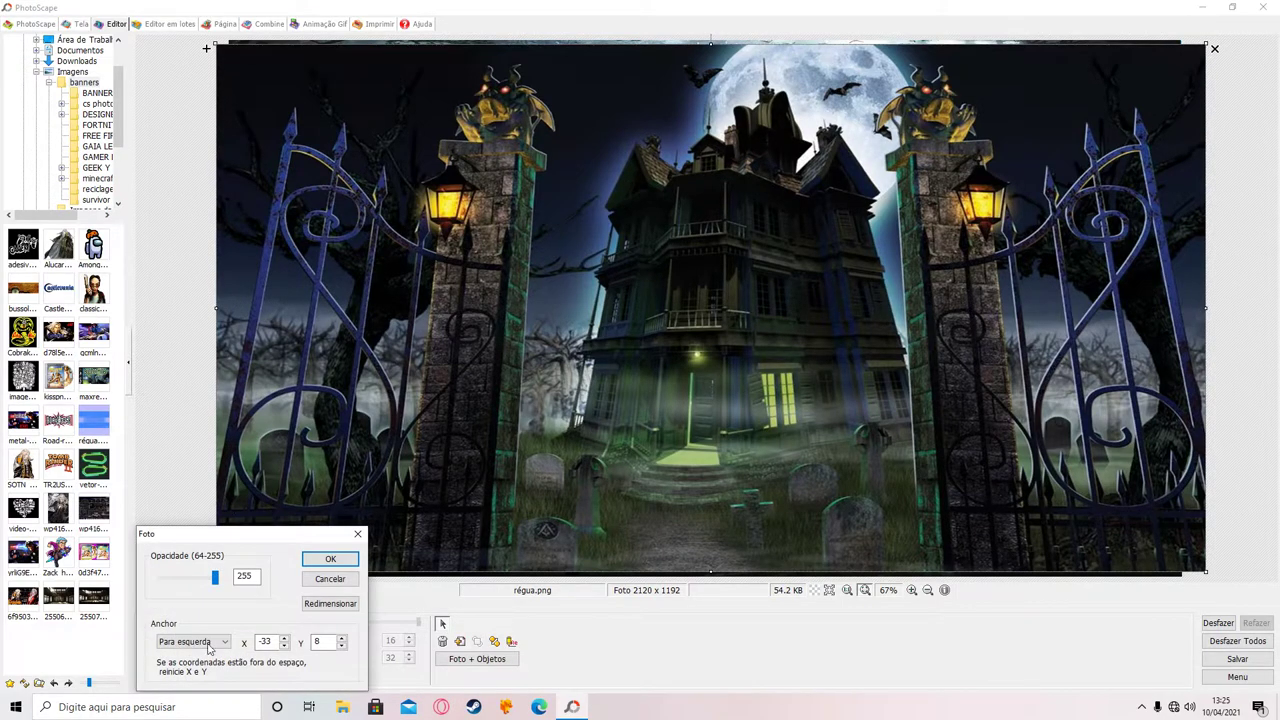
{"action": "left_click_drag", "start_coordinate": [222, 580], "coordinate": [183, 586]}
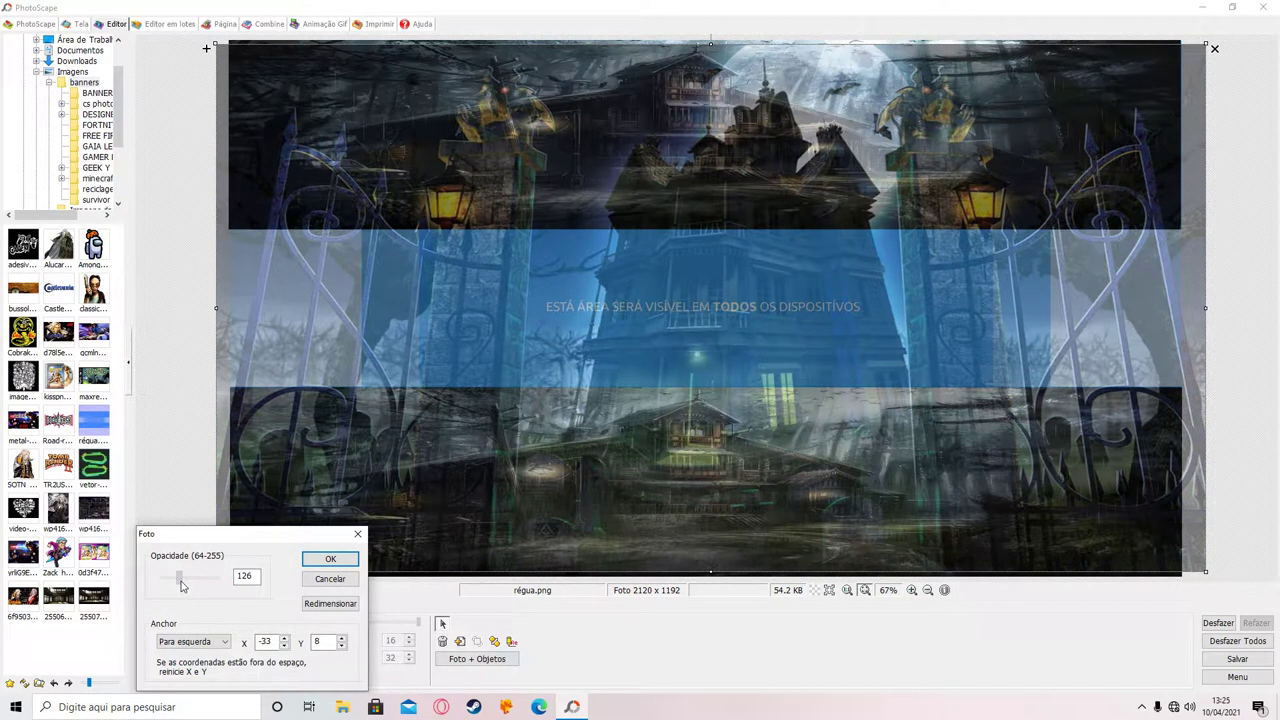
{"action": "left_click", "coordinate": [330, 560]}
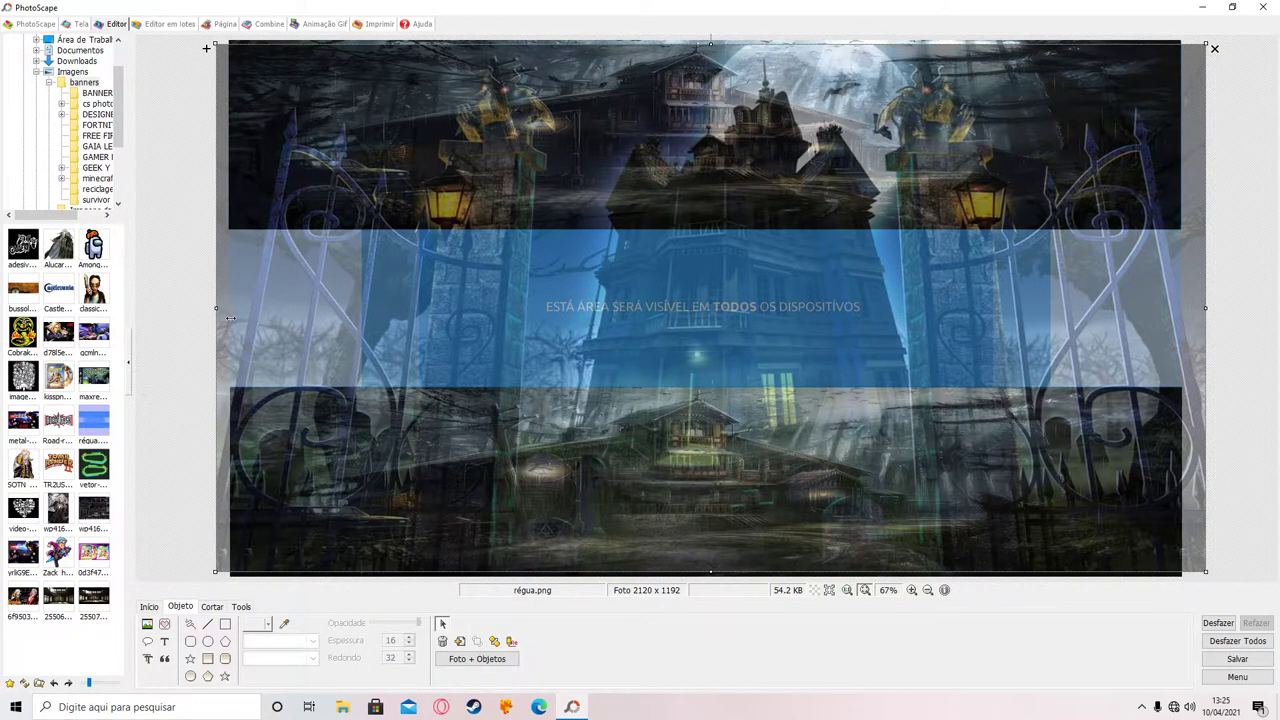
{"action": "left_click_drag", "start_coordinate": [229, 318], "coordinate": [242, 320]}
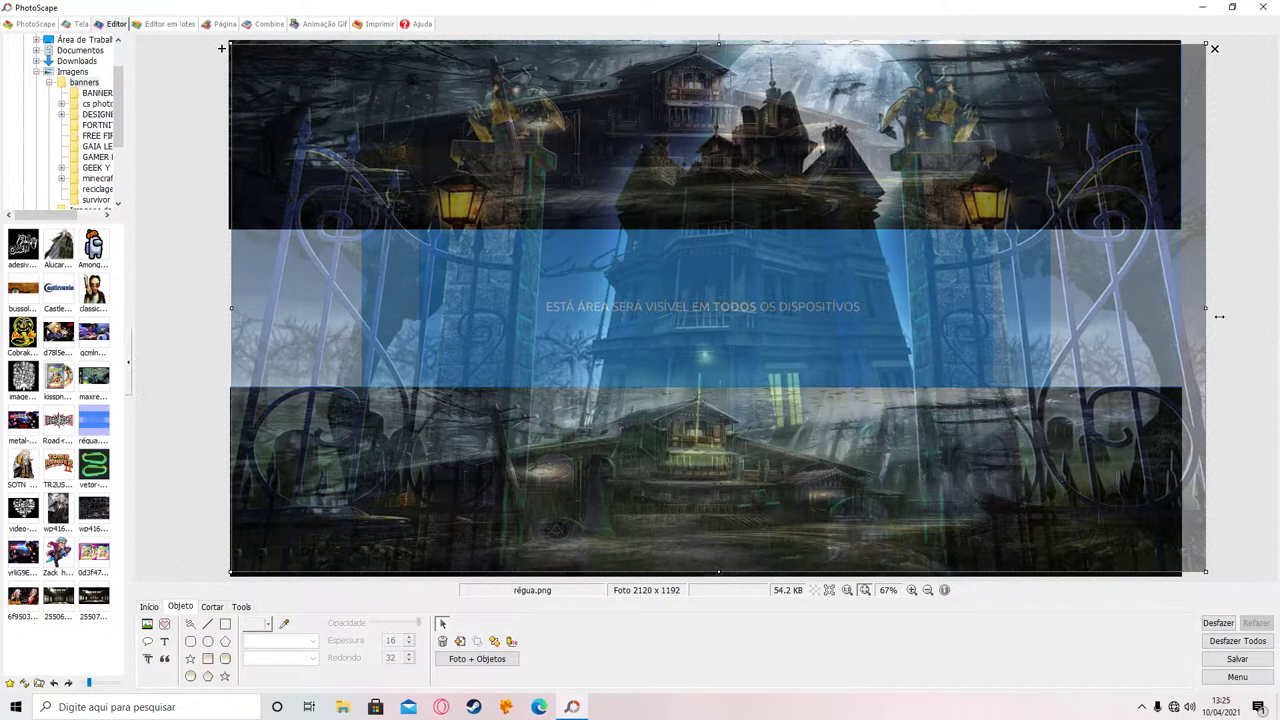
{"action": "left_click_drag", "start_coordinate": [1219, 316], "coordinate": [1195, 325]}
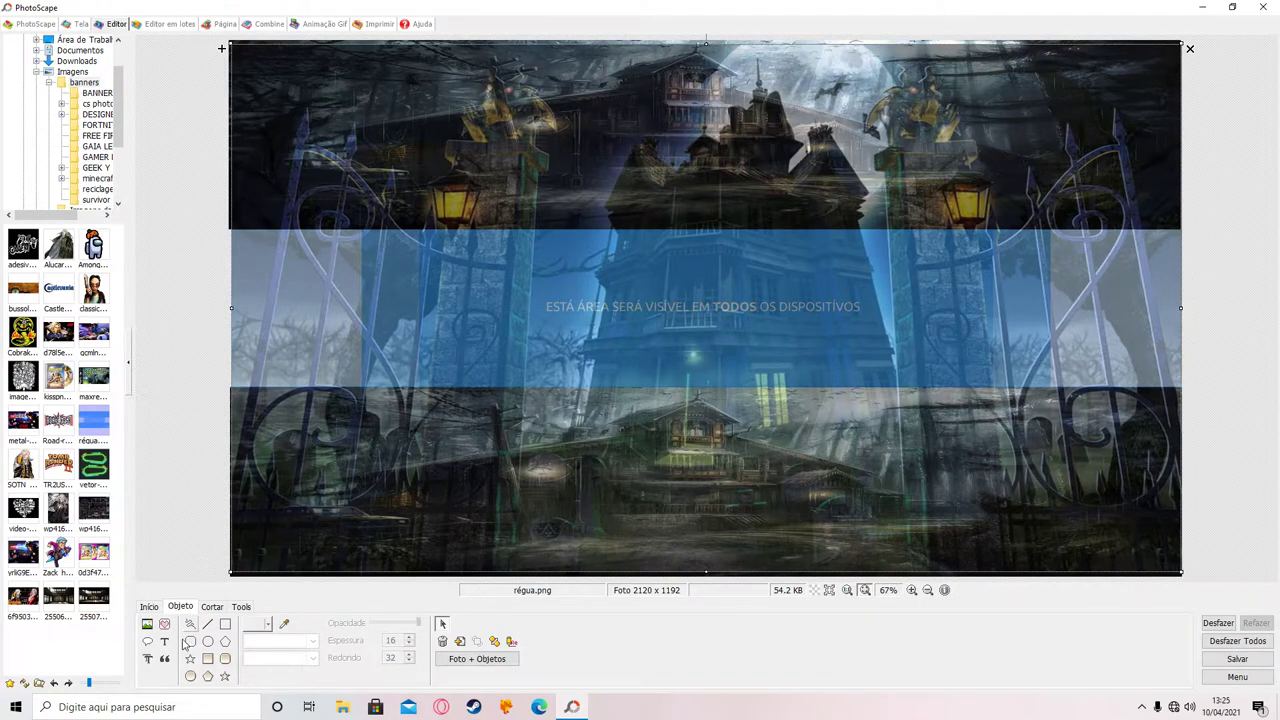
{"action": "left_click", "coordinate": [147, 624]}
Insert the pngwing.com (1) zombie dog at the right edge, enlarged to reach the bottom.
{"action": "left_click", "coordinate": [190, 607]}
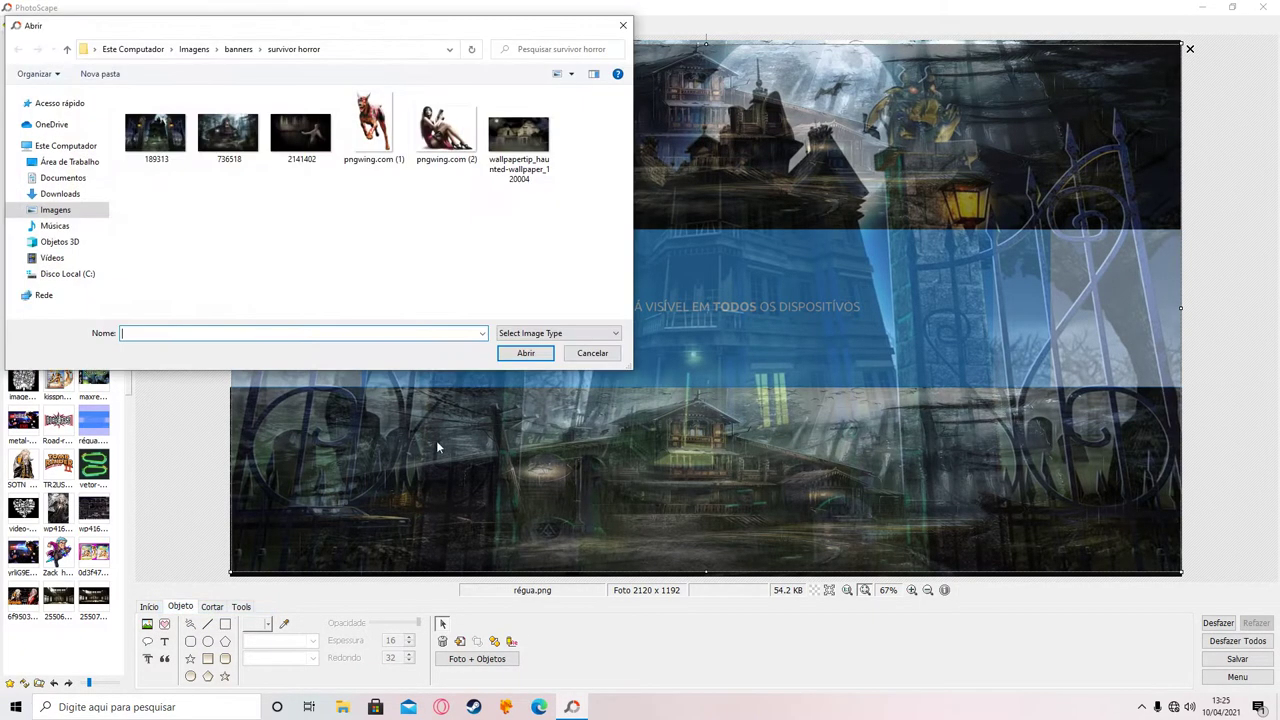
{"action": "left_click", "coordinate": [374, 133]}
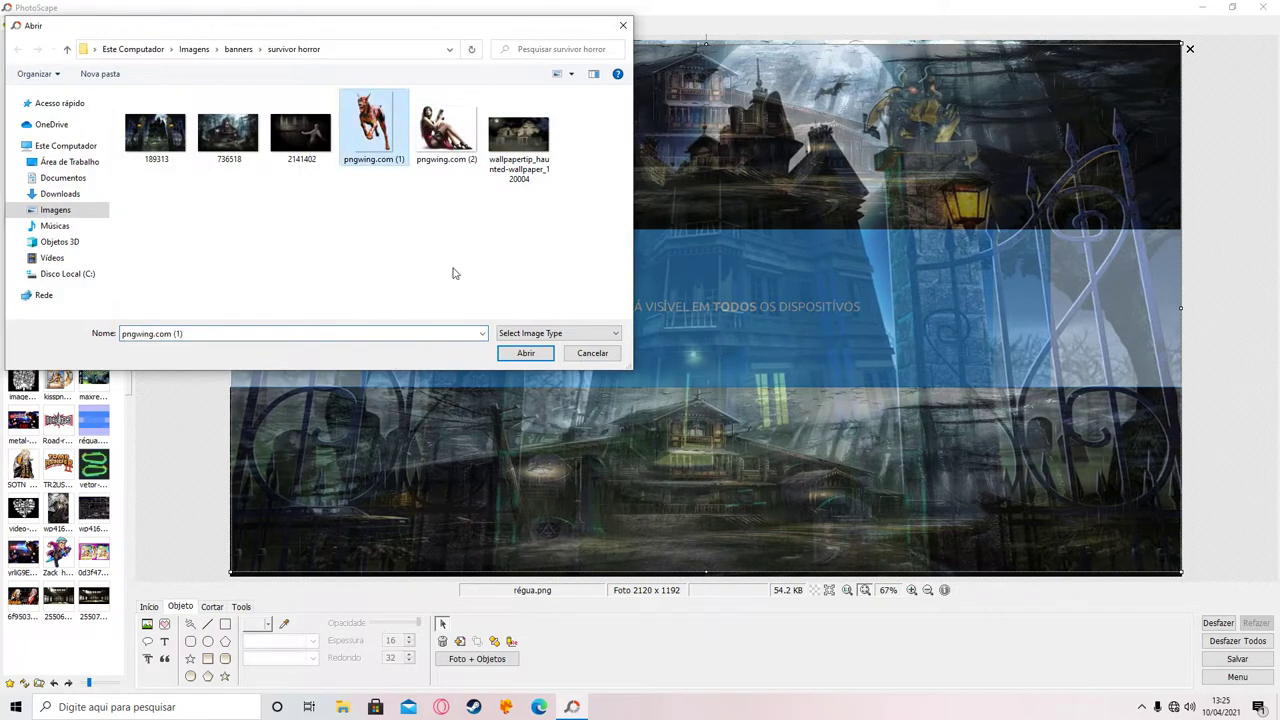
{"action": "left_click", "coordinate": [529, 358]}
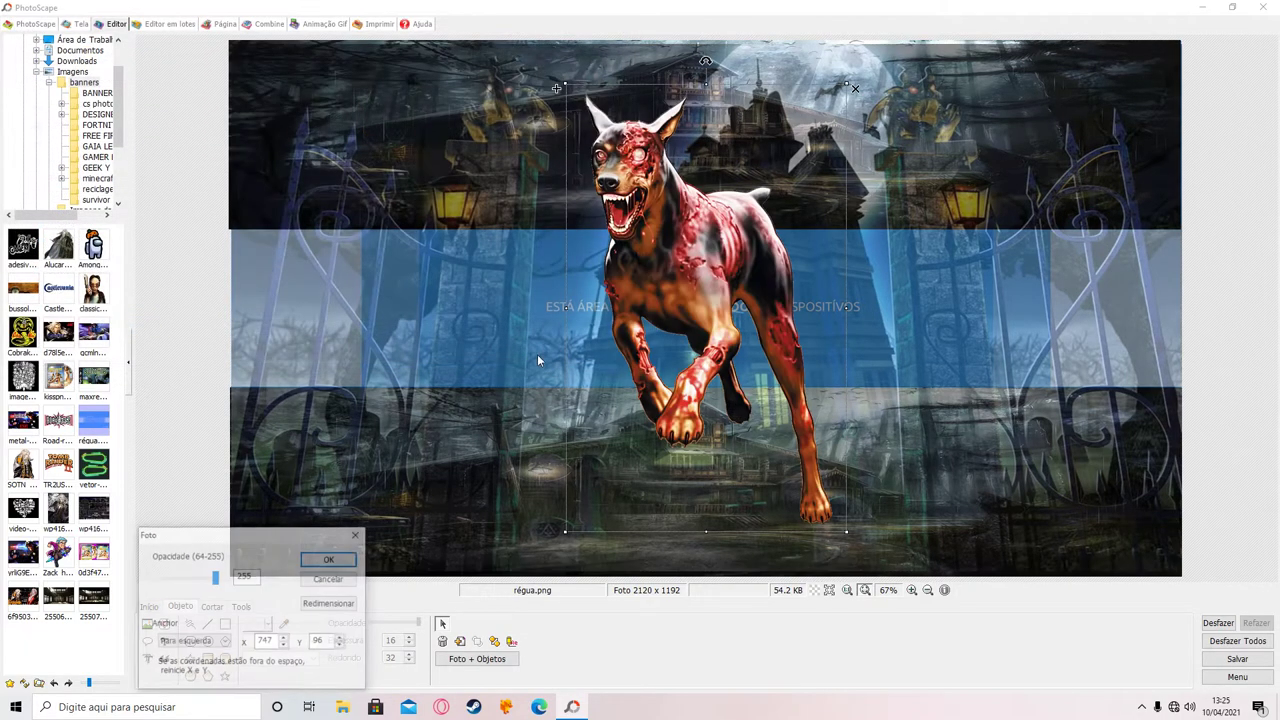
{"action": "left_click", "coordinate": [330, 558]}
{"action": "left_click_drag", "start_coordinate": [646, 434], "coordinate": [960, 386]}
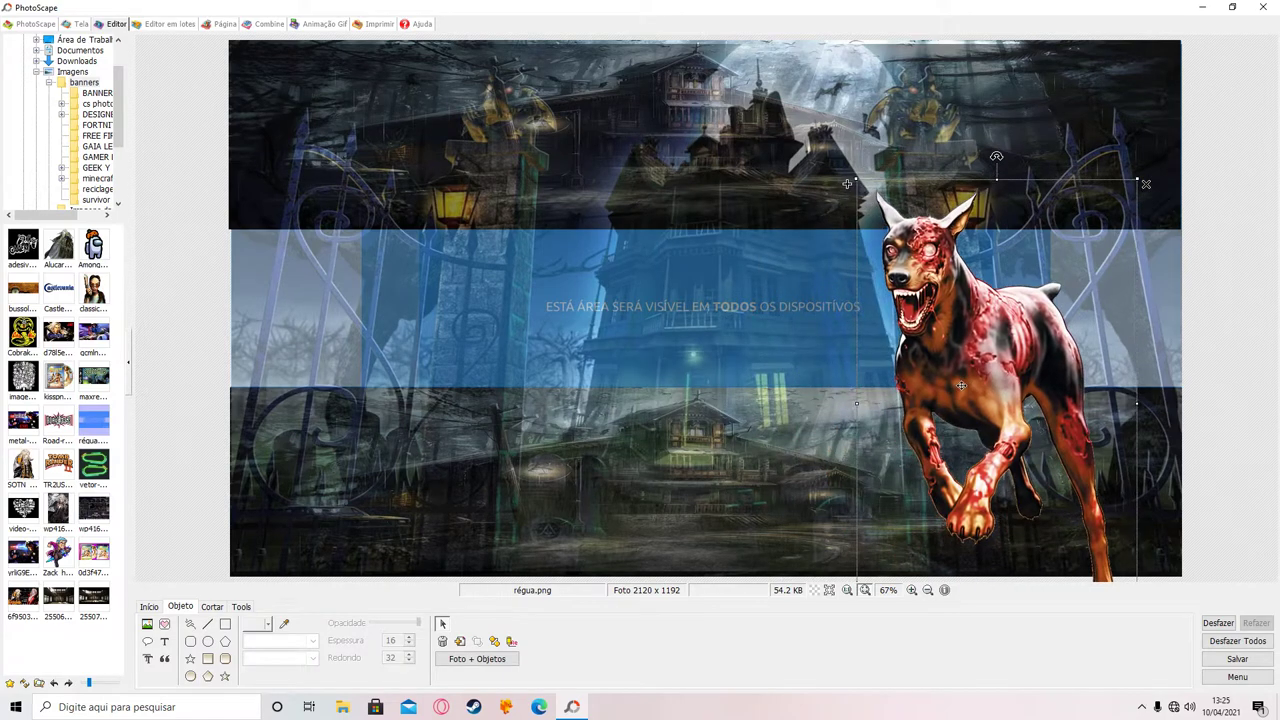
{"action": "left_click_drag", "start_coordinate": [987, 400], "coordinate": [1015, 404]}
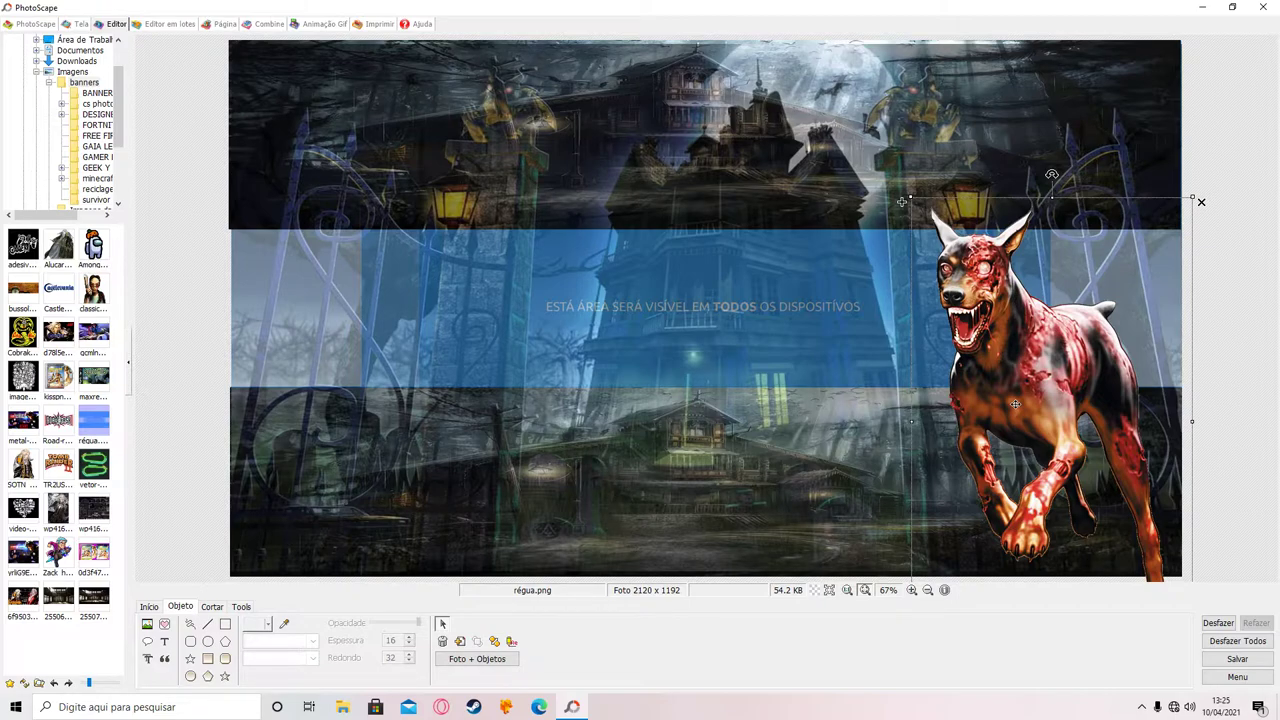
{"action": "left_click_drag", "start_coordinate": [1015, 404], "coordinate": [1009, 401]}
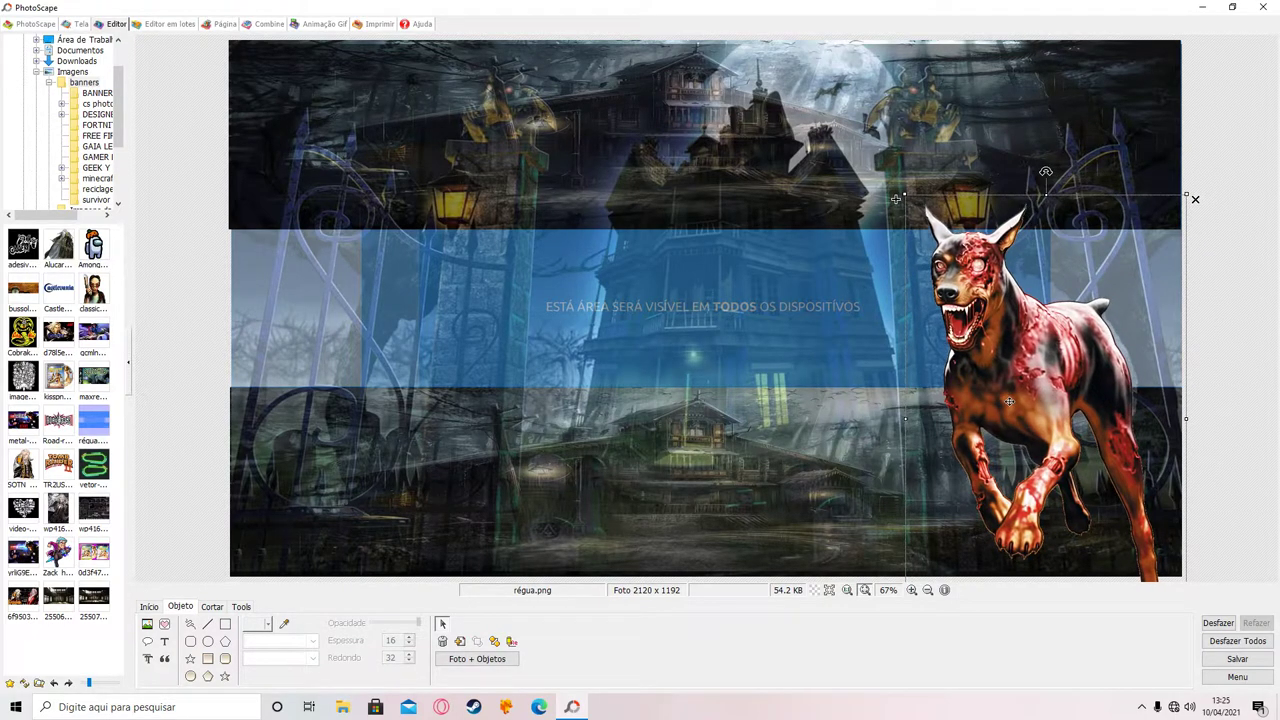
{"action": "left_click_drag", "start_coordinate": [896, 200], "coordinate": [887, 186]}
{"action": "left_click_drag", "start_coordinate": [1043, 347], "coordinate": [1028, 354]}
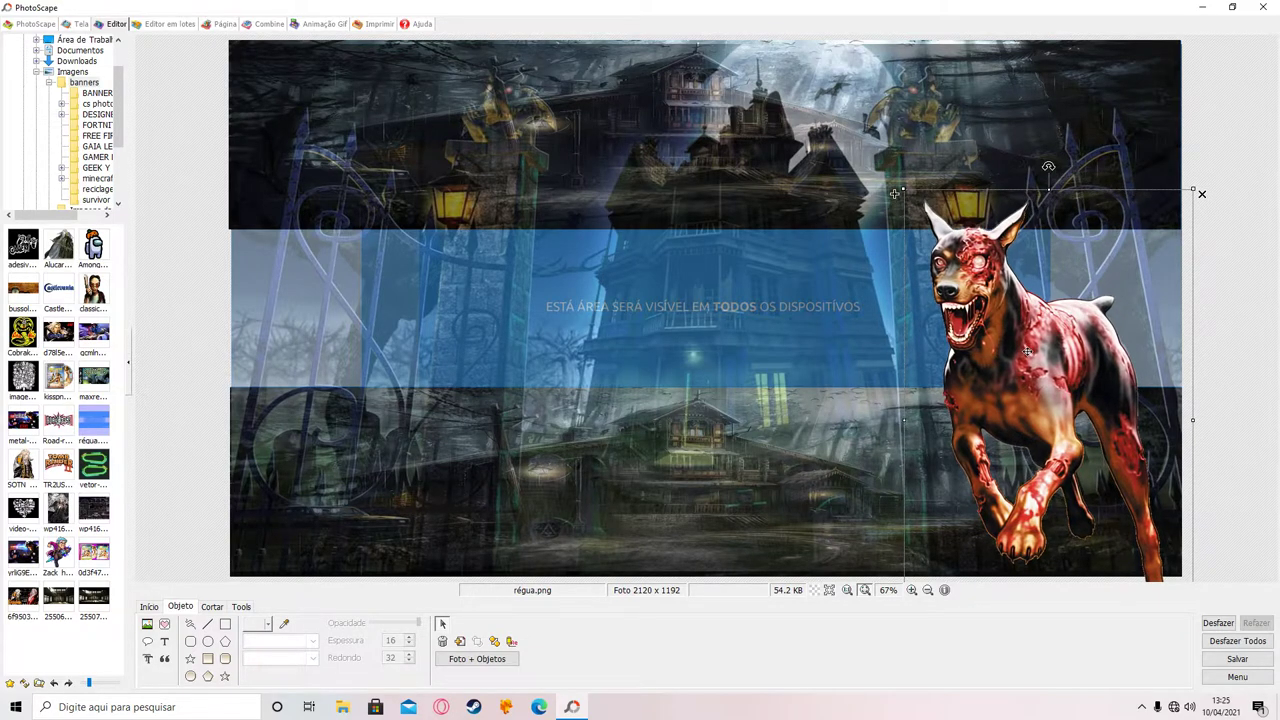
{"action": "left_click_drag", "start_coordinate": [1028, 355], "coordinate": [1023, 356]}
{"action": "left_click", "coordinate": [1251, 124]}
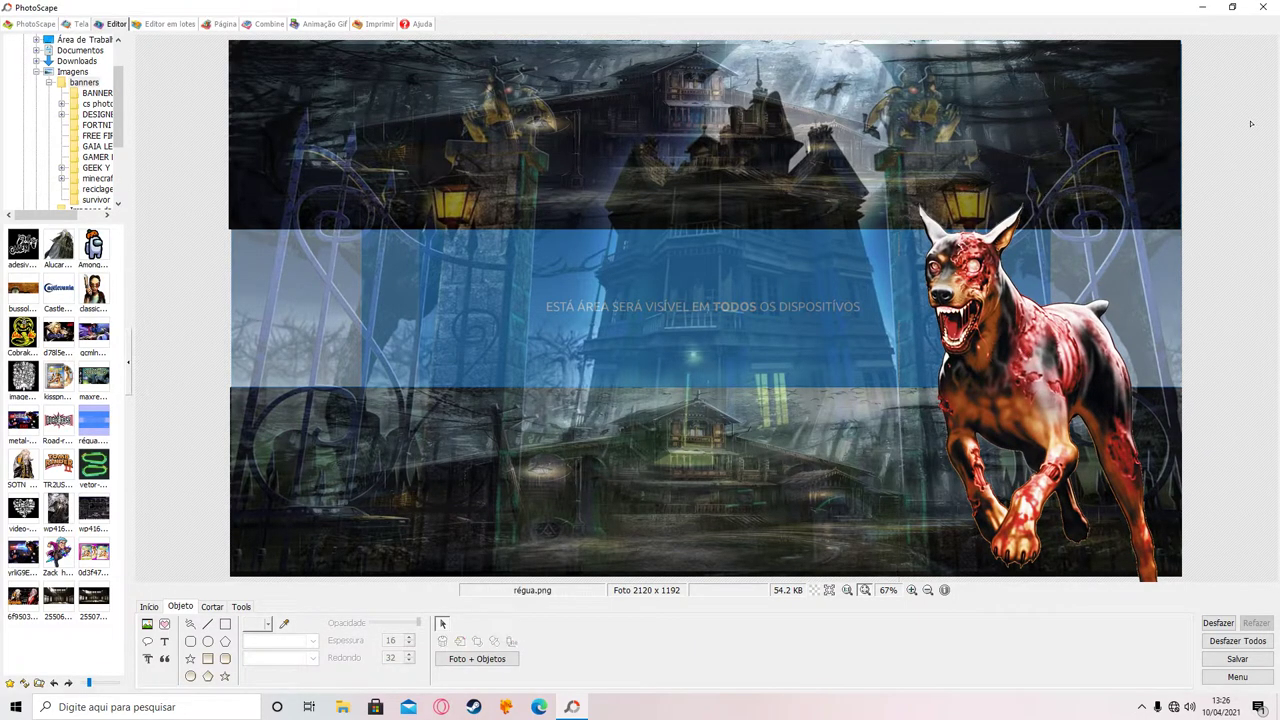
{"action": "left_click", "coordinate": [147, 624]}
Insert the pngwing.com (2) pistol-wielding woman, shrunk and placed on the banner's left side.
{"action": "left_click", "coordinate": [180, 608]}
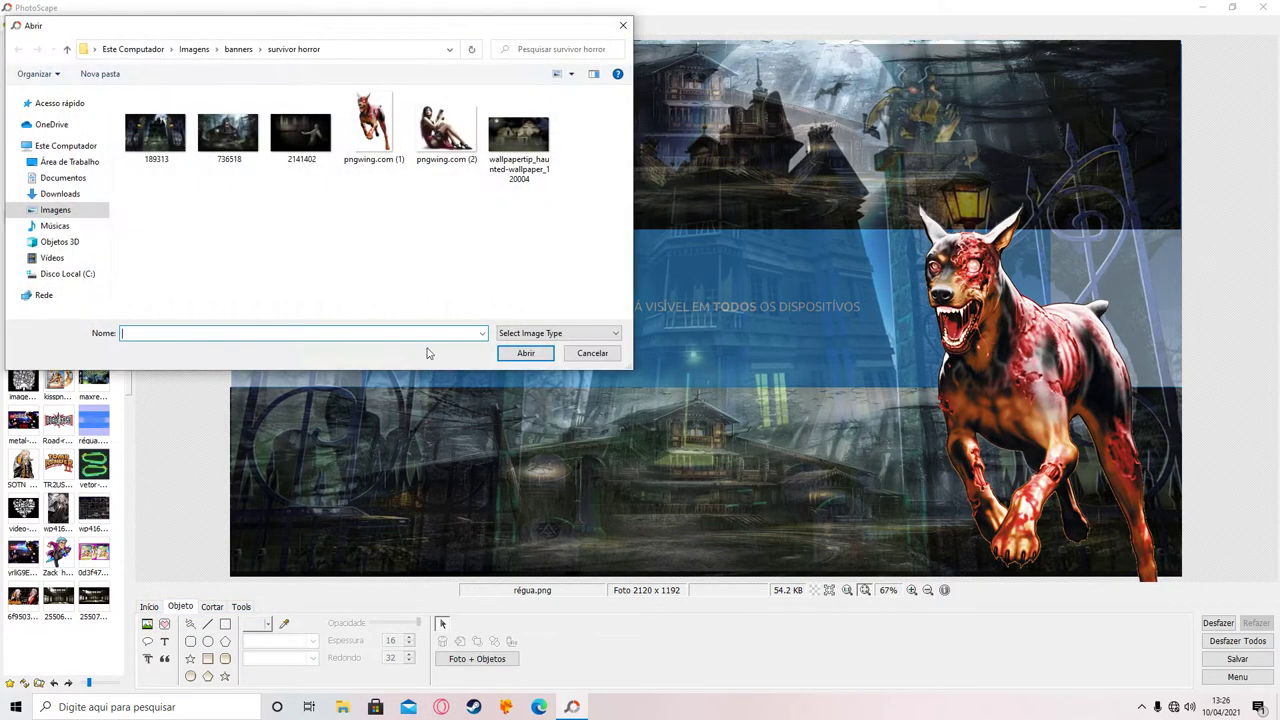
{"action": "left_click", "coordinate": [447, 128]}
{"action": "left_click", "coordinate": [526, 353]}
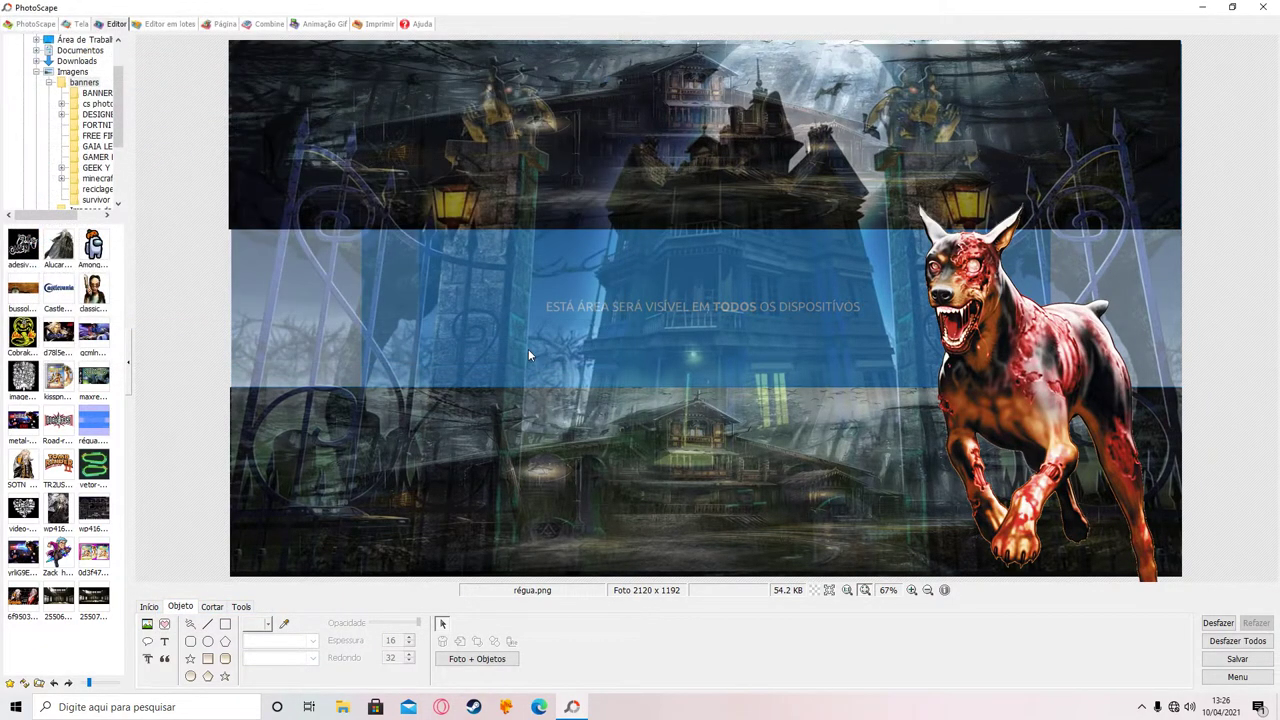
{"action": "left_click", "coordinate": [330, 558]}
{"action": "left_click_drag", "start_coordinate": [546, 385], "coordinate": [360, 415]}
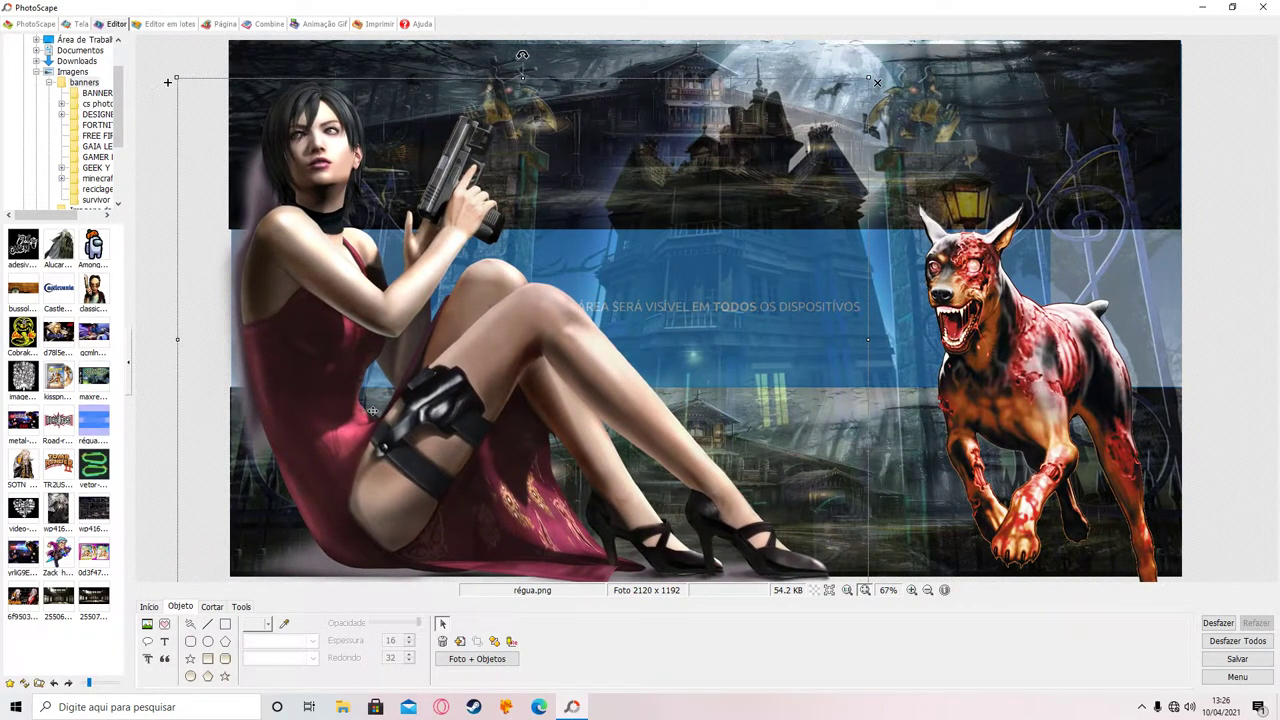
{"action": "mouse_move", "coordinate": [878, 83]}
{"action": "left_mouse_down"}
{"action": "mouse_move", "coordinate": [688, 225]}
{"action": "mouse_move", "coordinate": [698, 217]}
{"action": "left_mouse_up"}
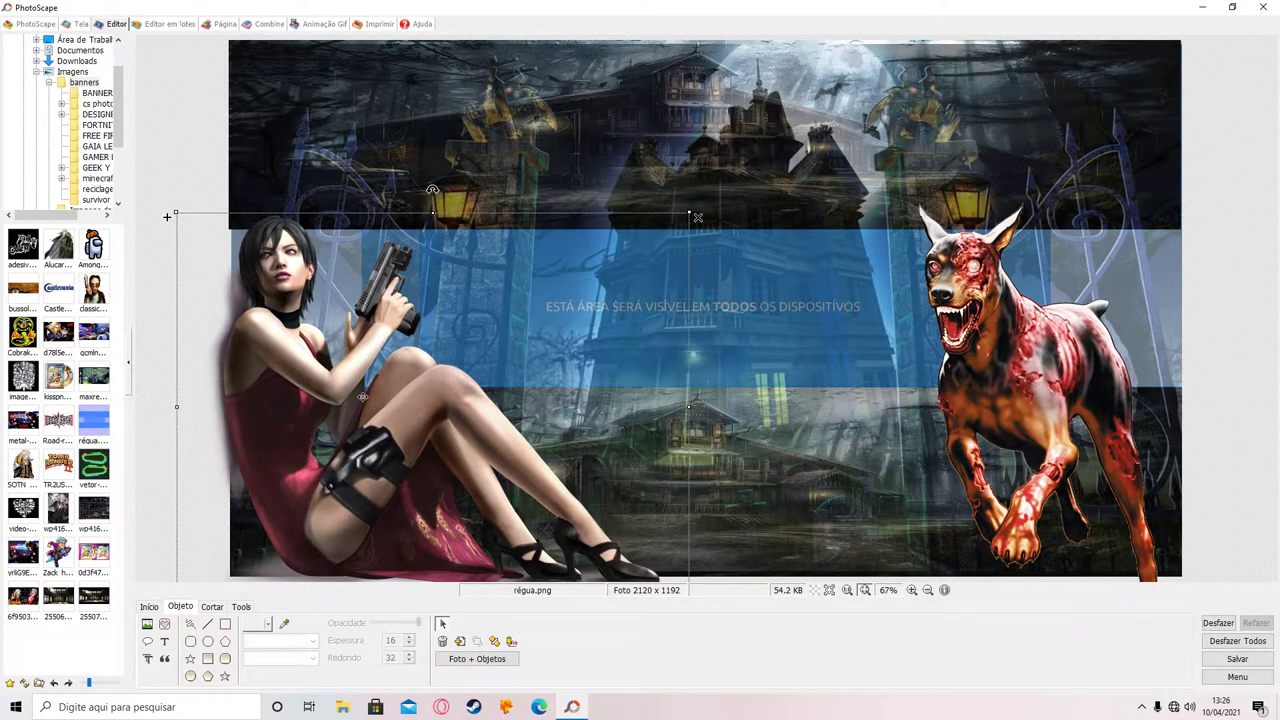
{"action": "left_click_drag", "start_coordinate": [298, 410], "coordinate": [309, 410]}
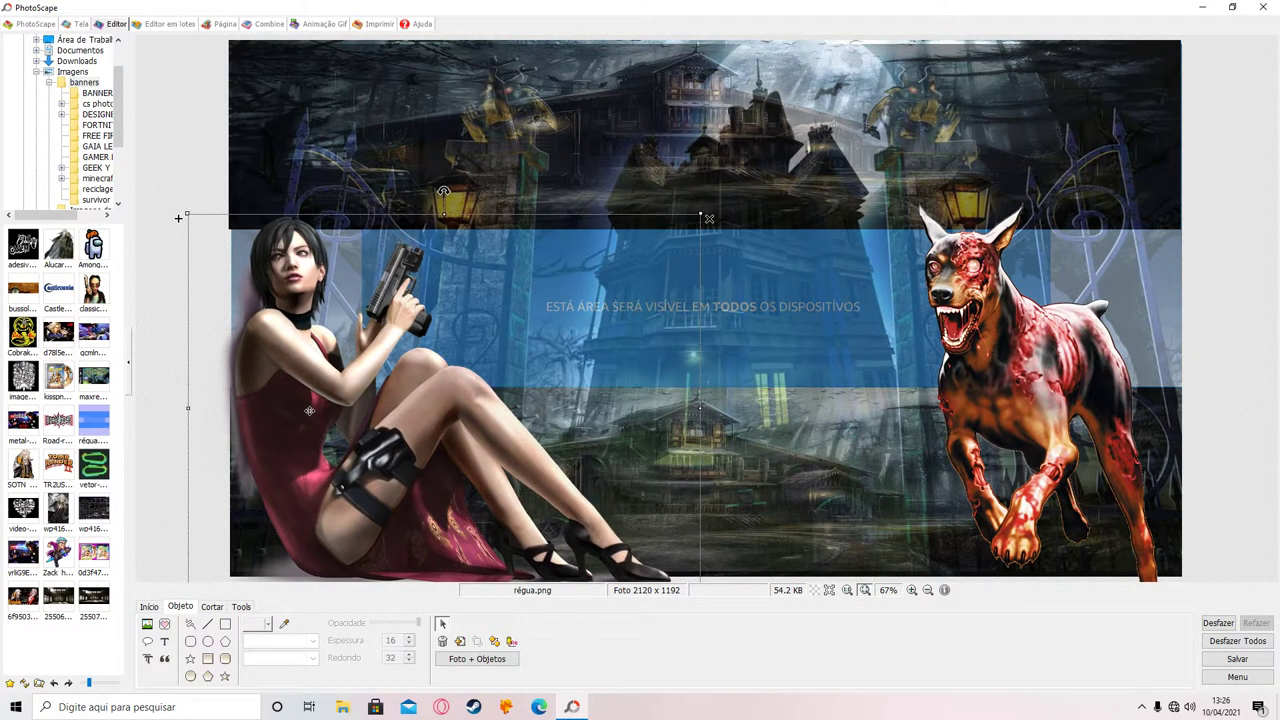
{"action": "left_click", "coordinate": [175, 113]}
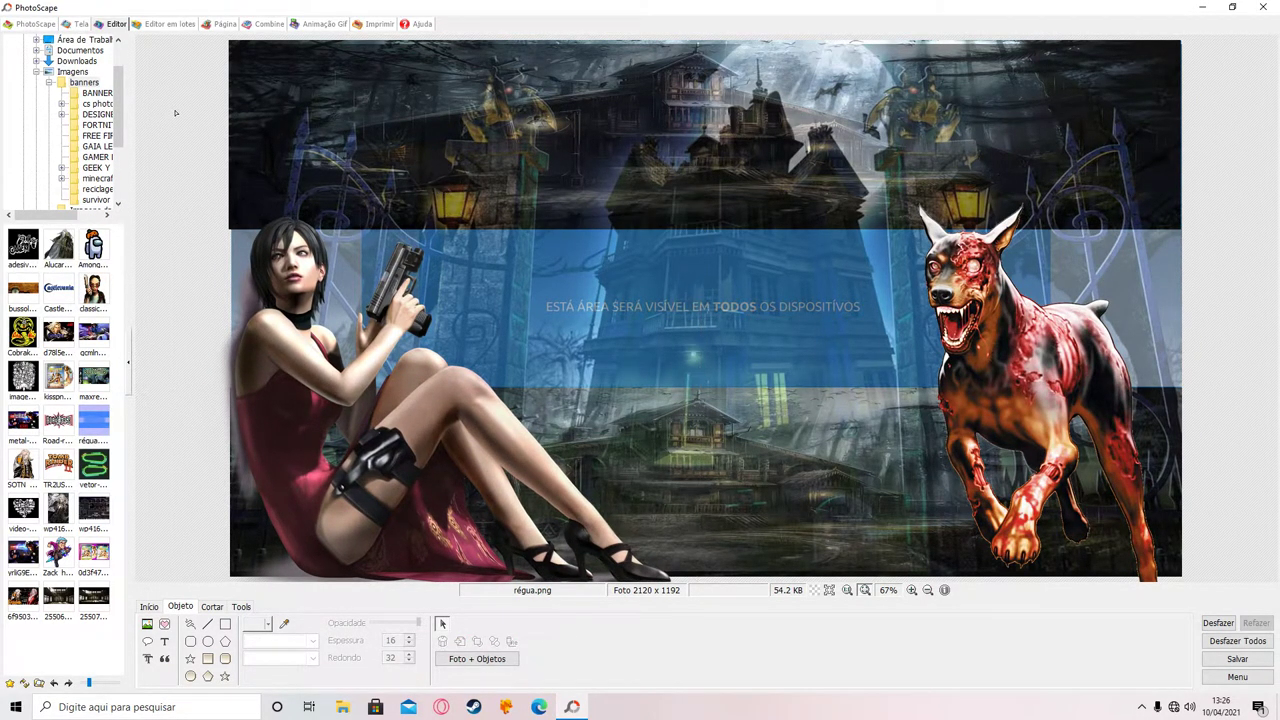
{"action": "left_click", "coordinate": [257, 244]}
Raise the haunted-gate background's opacity to 255 and shift it to cover the banner.
{"action": "left_click_drag", "start_coordinate": [263, 286], "coordinate": [218, 286]}
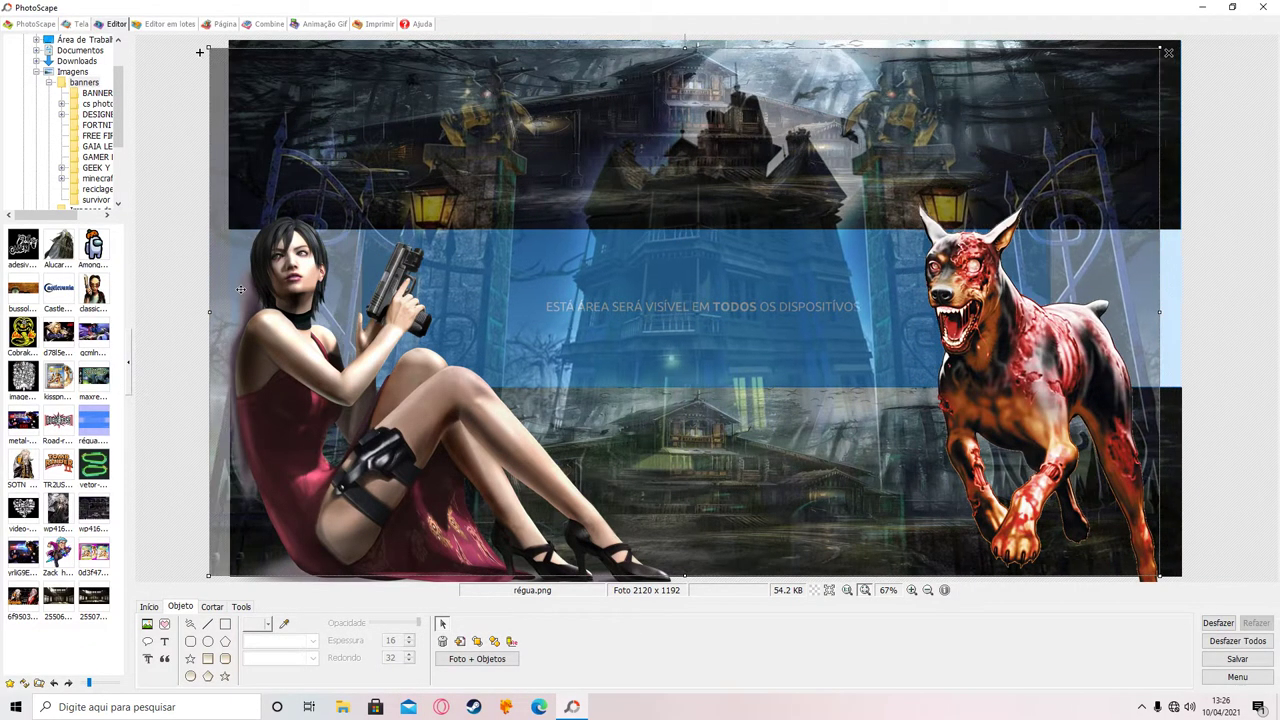
{"action": "double_click", "coordinate": [208, 267]}
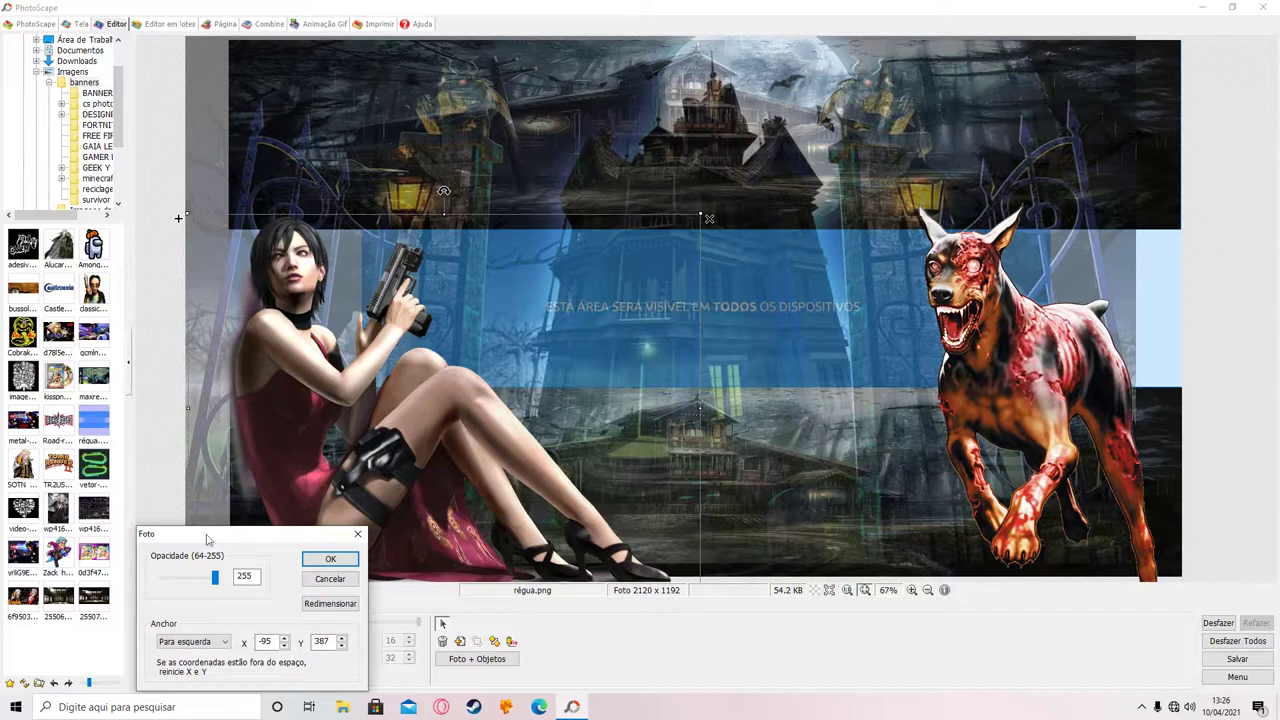
{"action": "left_click", "coordinate": [318, 580]}
{"action": "double_click", "coordinate": [208, 300]}
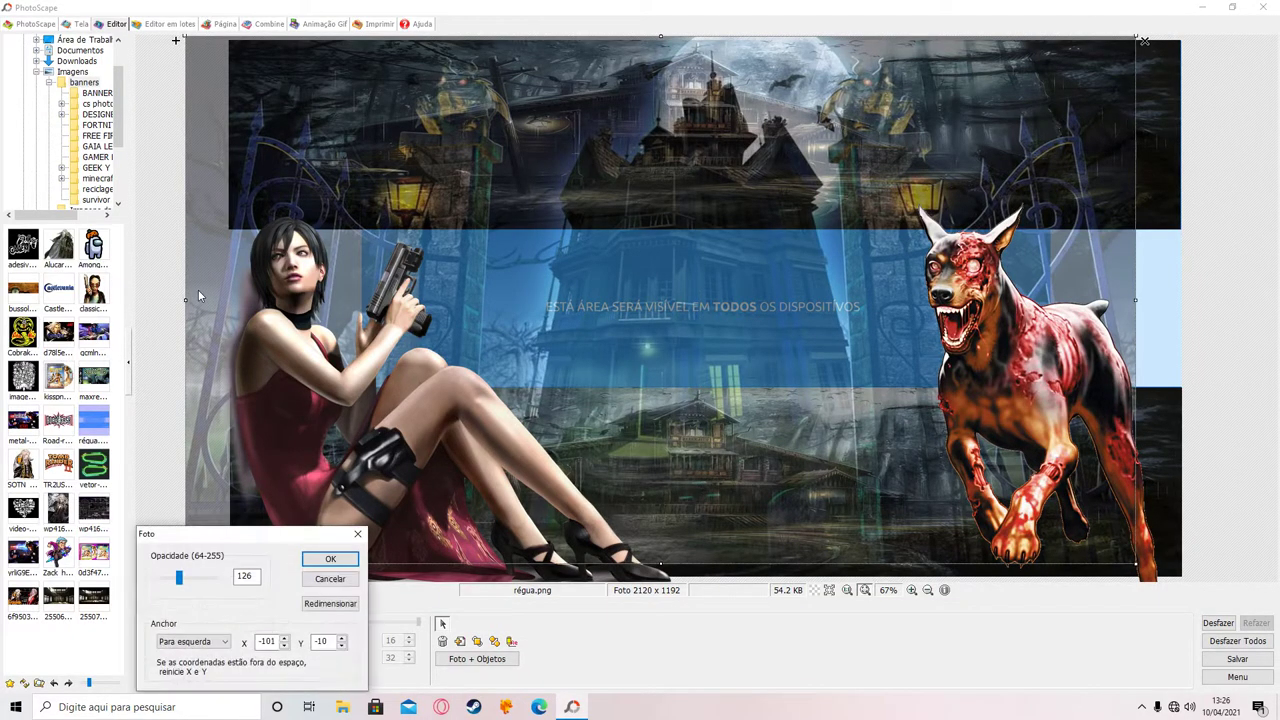
{"action": "left_click_drag", "start_coordinate": [182, 580], "coordinate": [255, 584]}
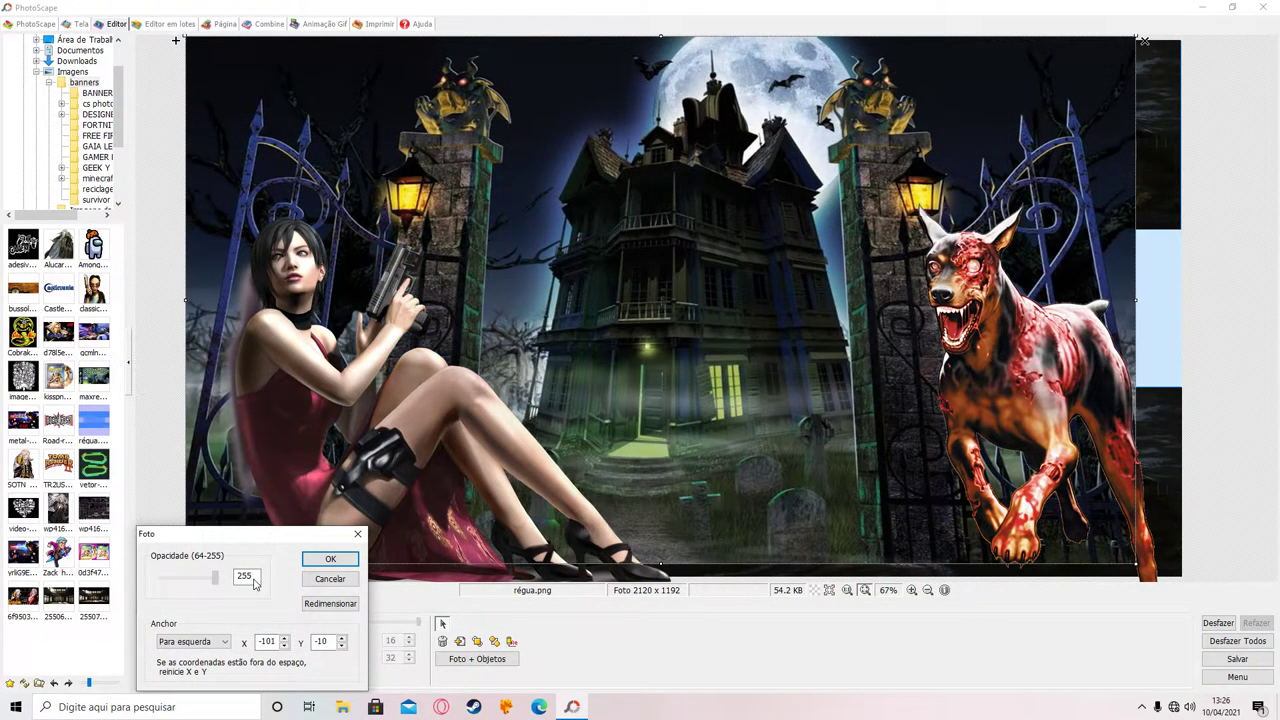
{"action": "left_click", "coordinate": [330, 560]}
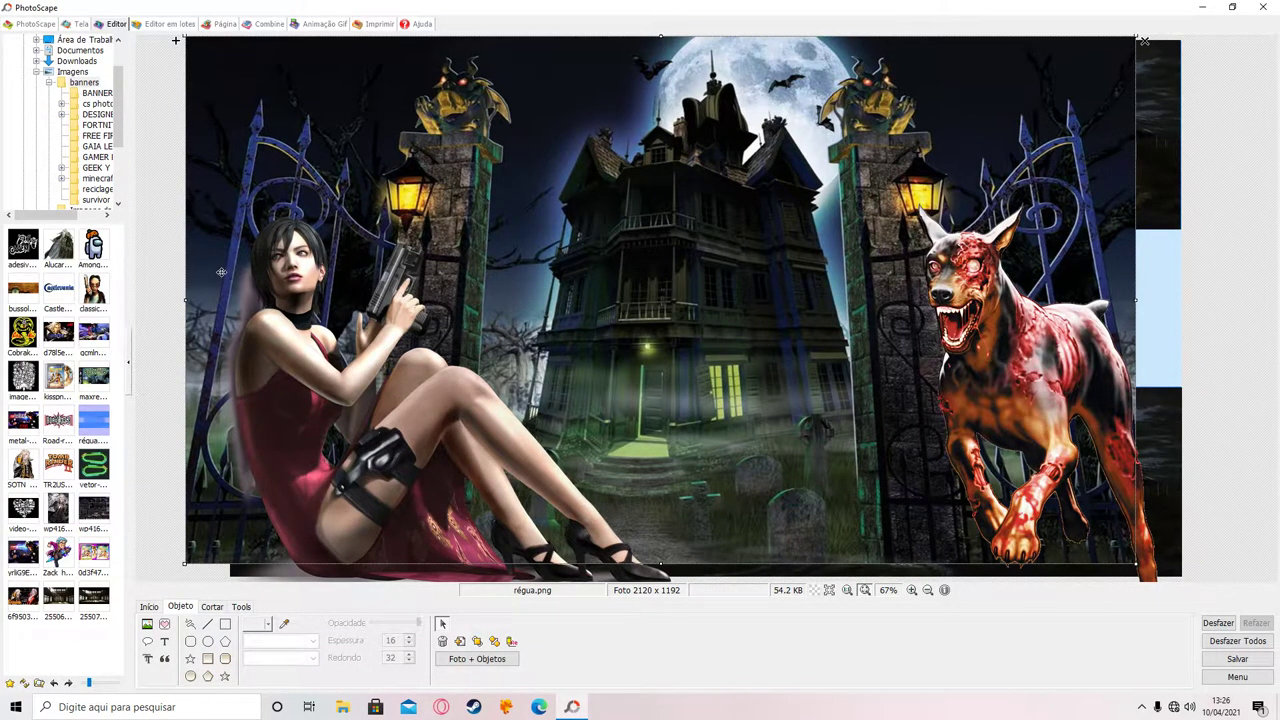
{"action": "left_click_drag", "start_coordinate": [226, 250], "coordinate": [268, 287]}
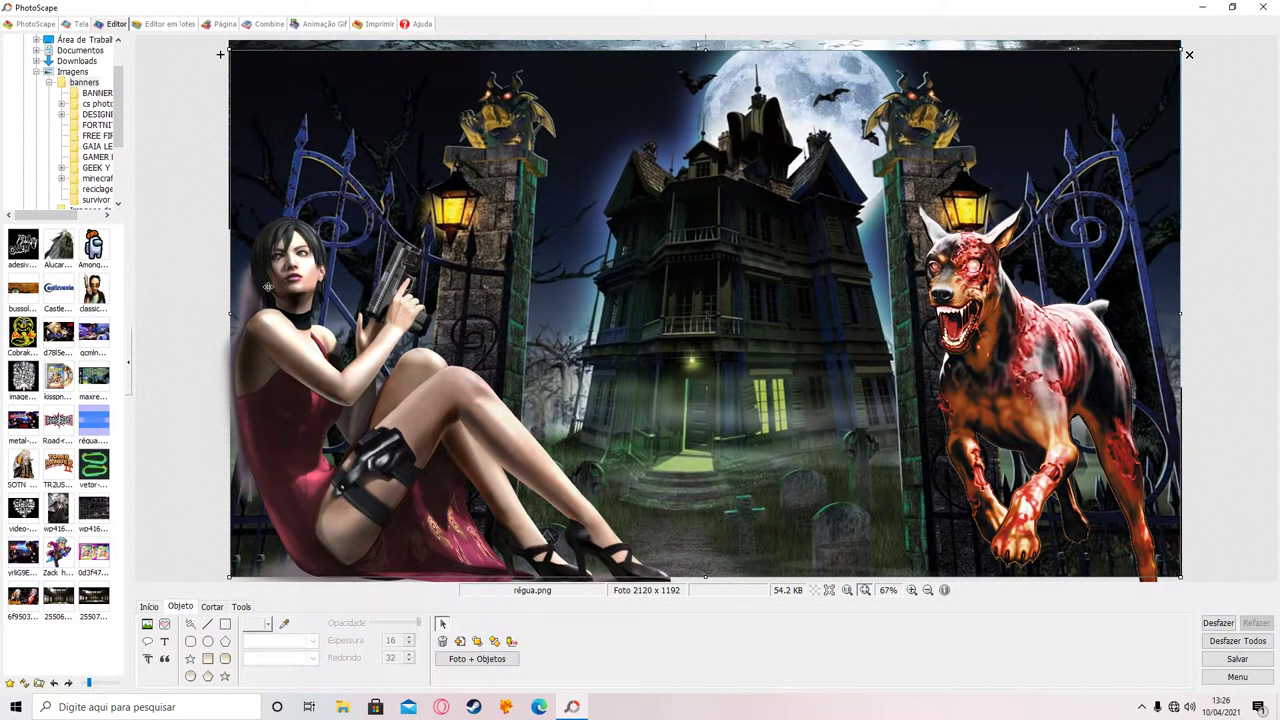
{"action": "left_click_drag", "start_coordinate": [268, 287], "coordinate": [268, 282]}
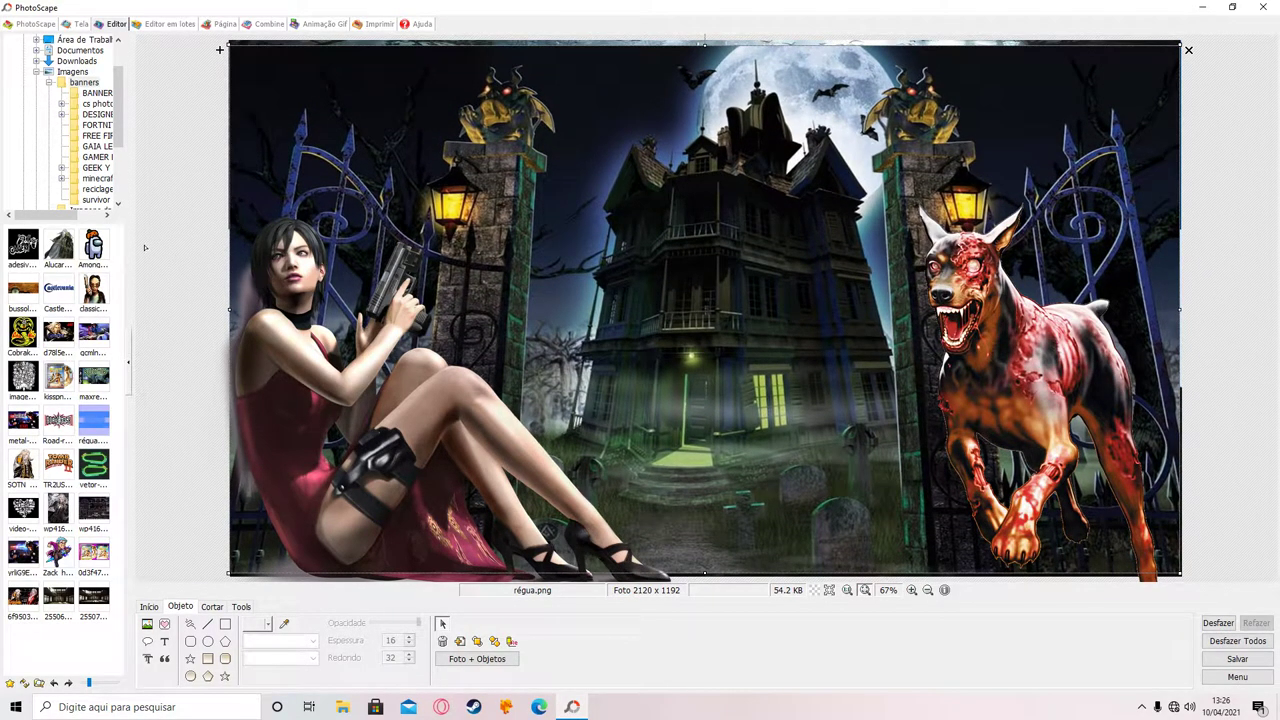
{"action": "left_click", "coordinate": [161, 146]}
{"action": "left_click", "coordinate": [722, 540]}
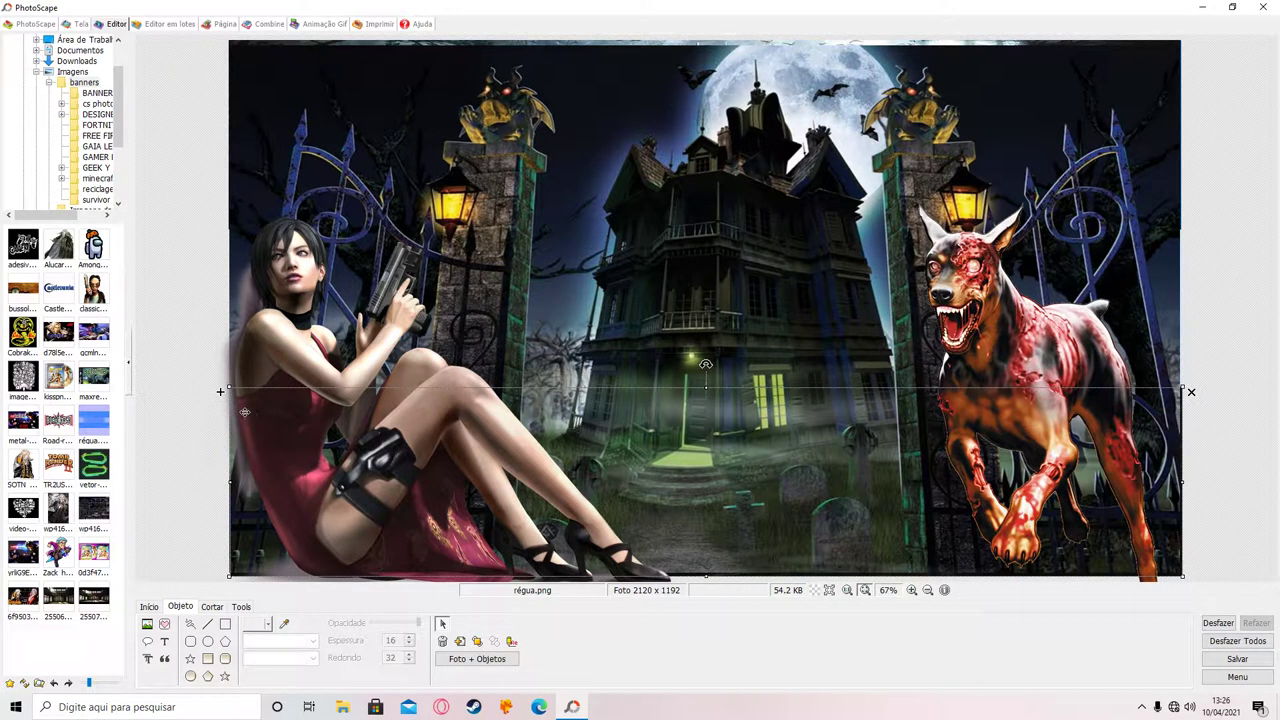
Fit the forest-house picture over the bottom band and place a copy in the top band.
{"action": "left_click_drag", "start_coordinate": [222, 393], "coordinate": [222, 386]}
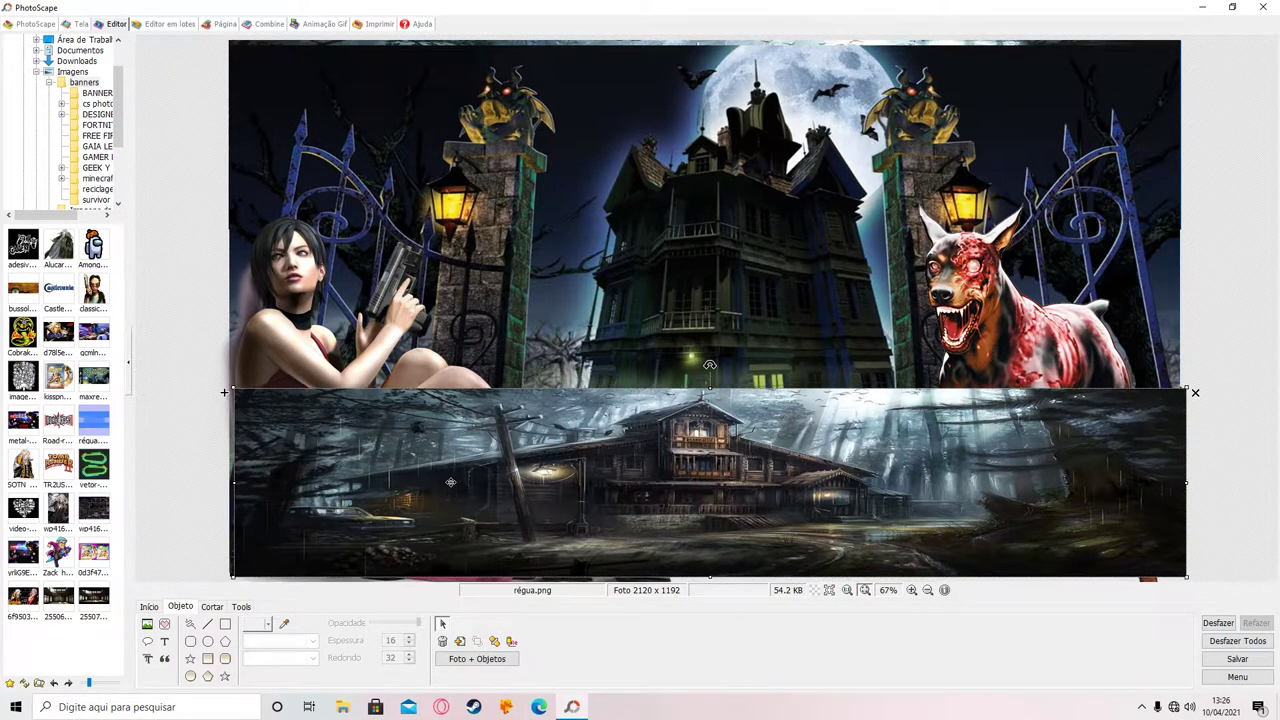
{"action": "left_click_drag", "start_coordinate": [449, 482], "coordinate": [450, 487]}
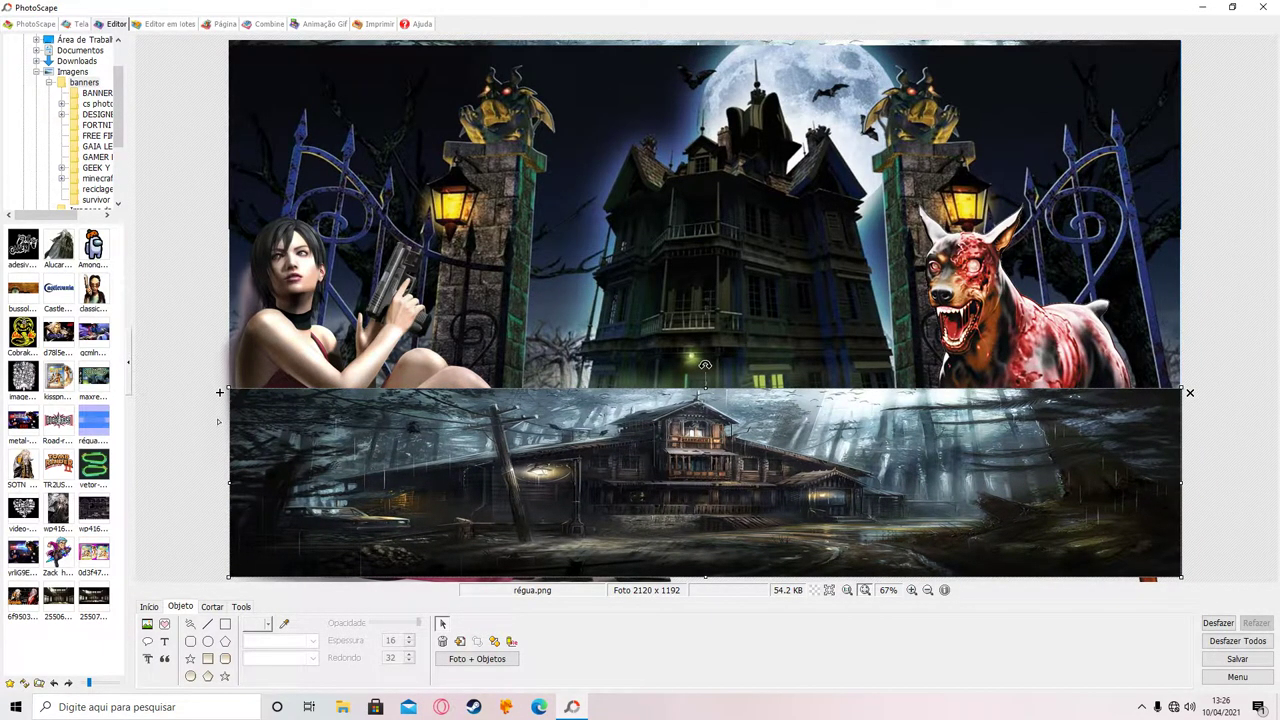
{"action": "key", "text": "ctrl+c"}
{"action": "key", "text": "ctrl+v"}
{"action": "mouse_move", "coordinate": [563, 539]}
{"action": "left_mouse_down"}
{"action": "mouse_move", "coordinate": [567, 130]}
{"action": "mouse_move", "coordinate": [553, 184]}
{"action": "left_mouse_up"}
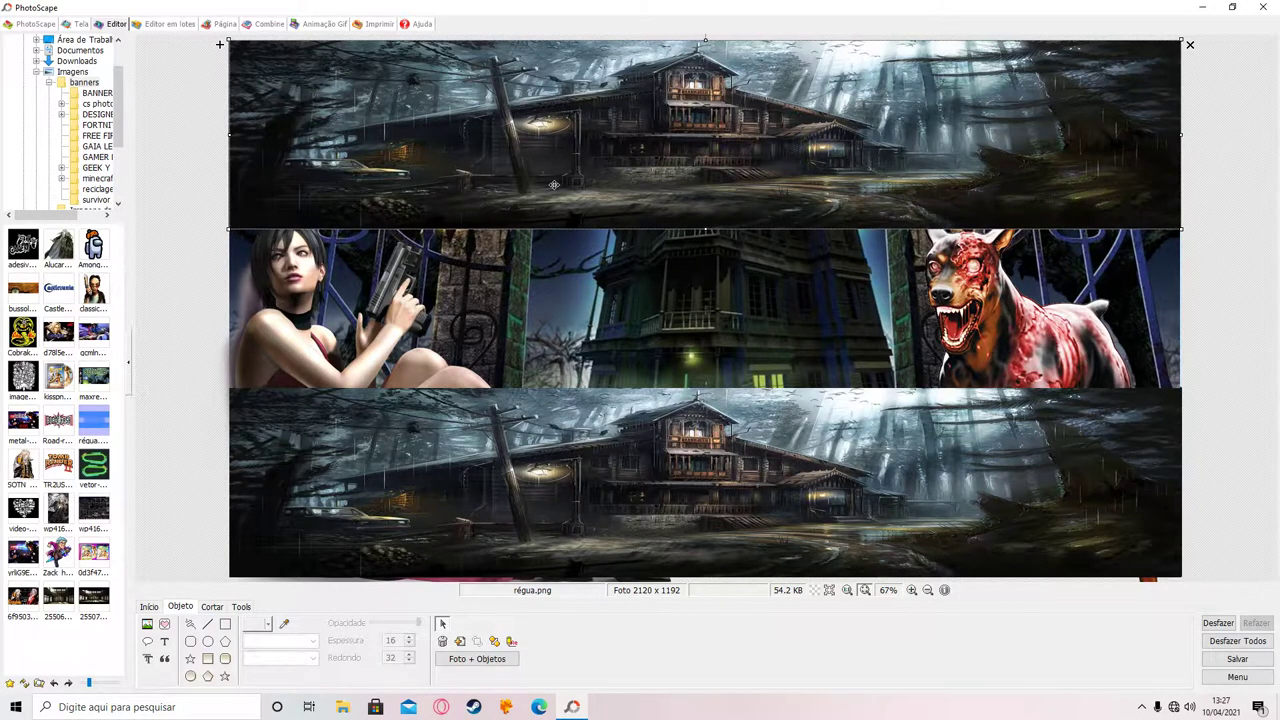
{"action": "left_click", "coordinate": [172, 218]}
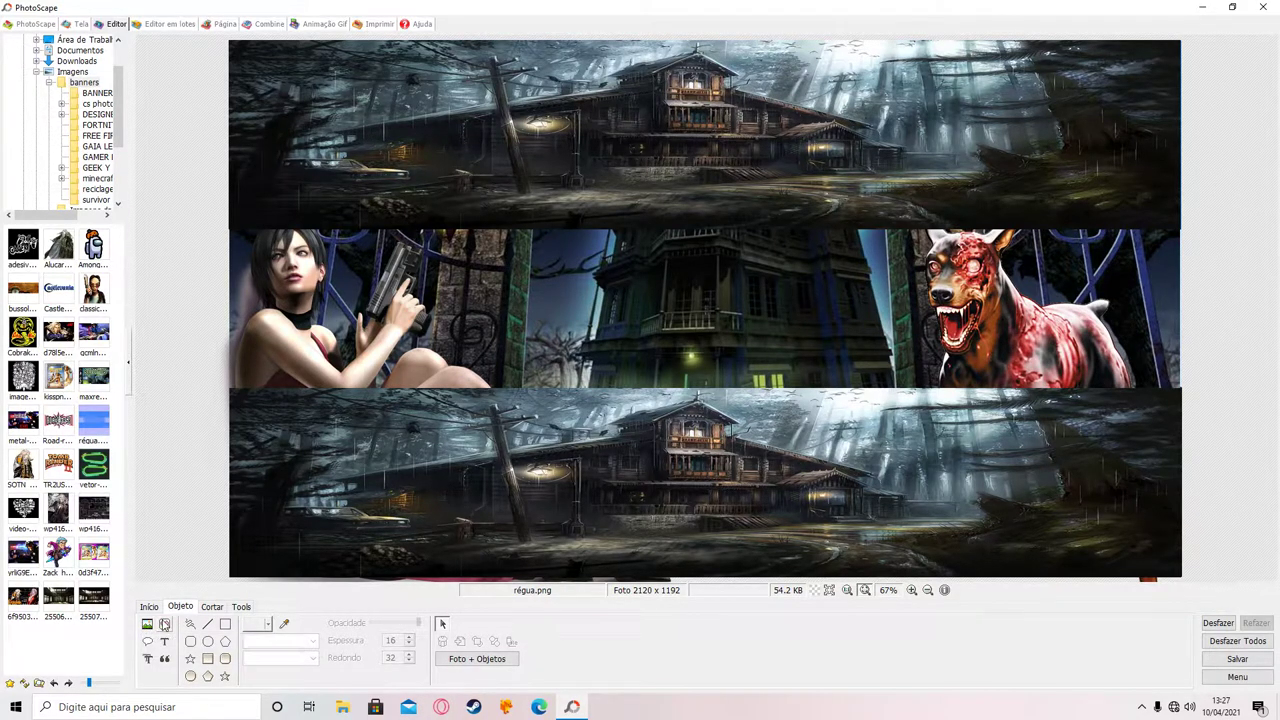
{"action": "left_click", "coordinate": [164, 624]}
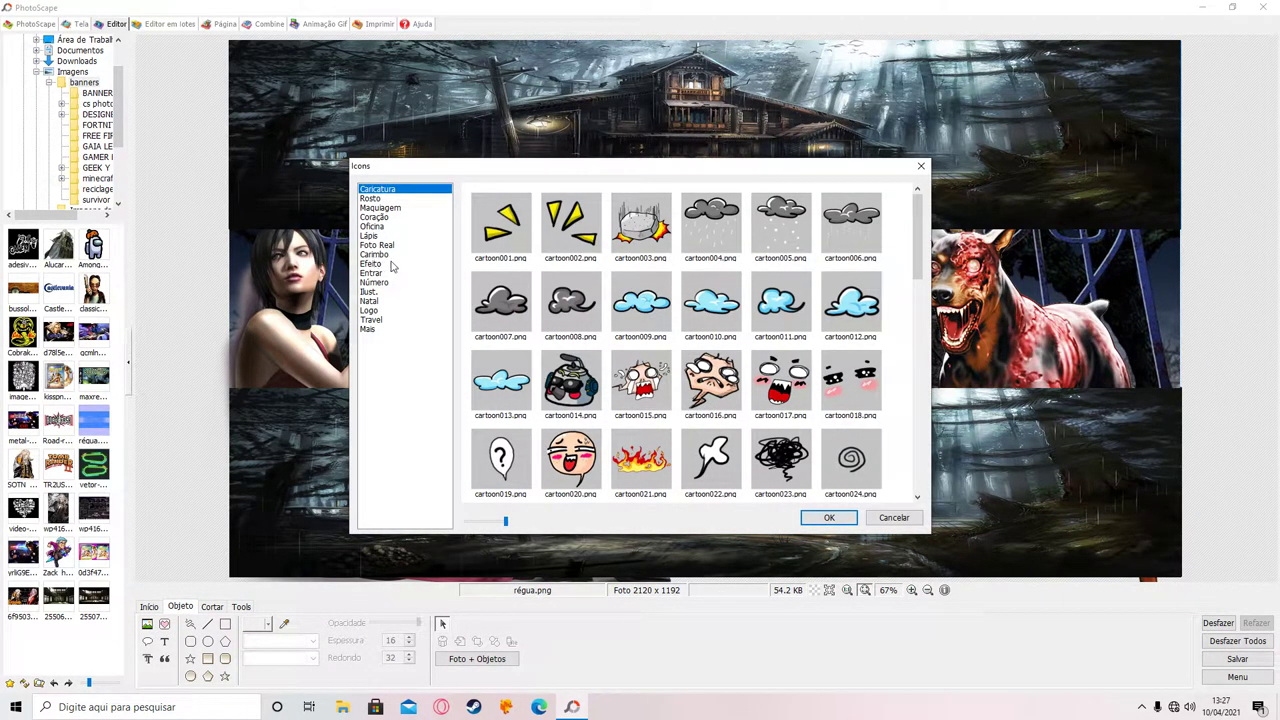
Insert the fantasyball_004 glow from the Efeito icons into the banner's middle.
{"action": "left_click", "coordinate": [381, 208]}
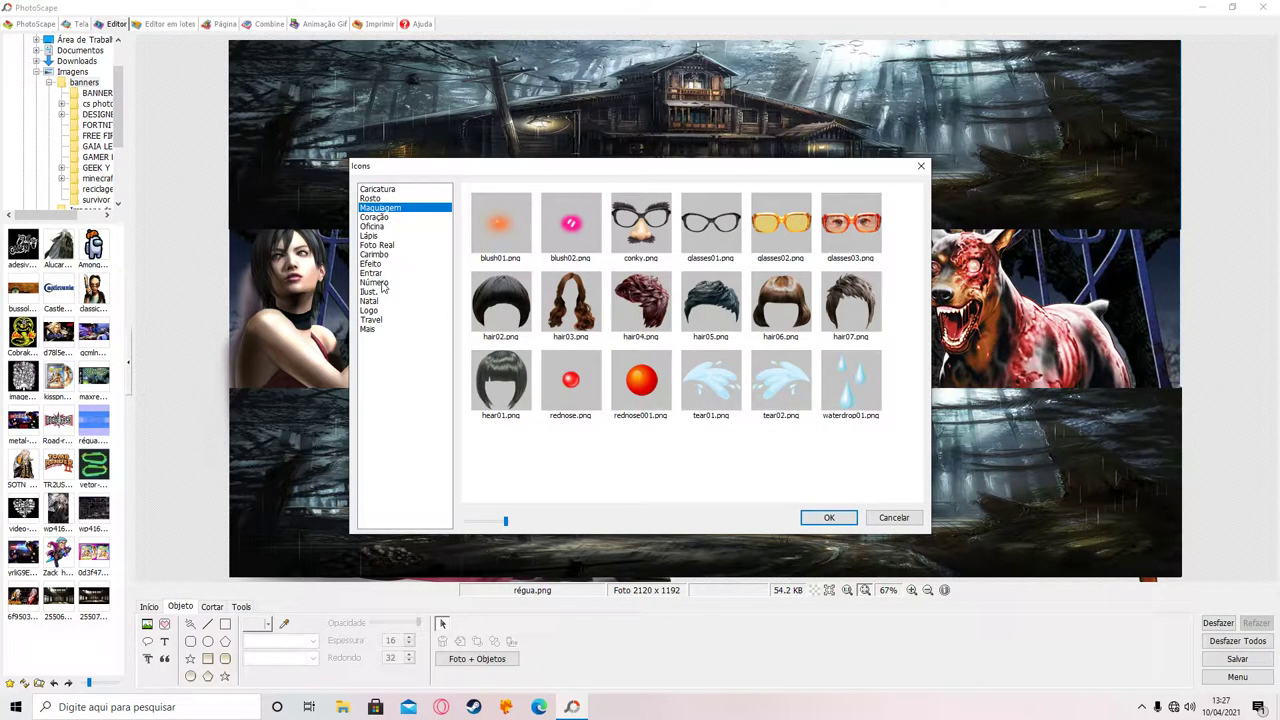
{"action": "left_click", "coordinate": [373, 227]}
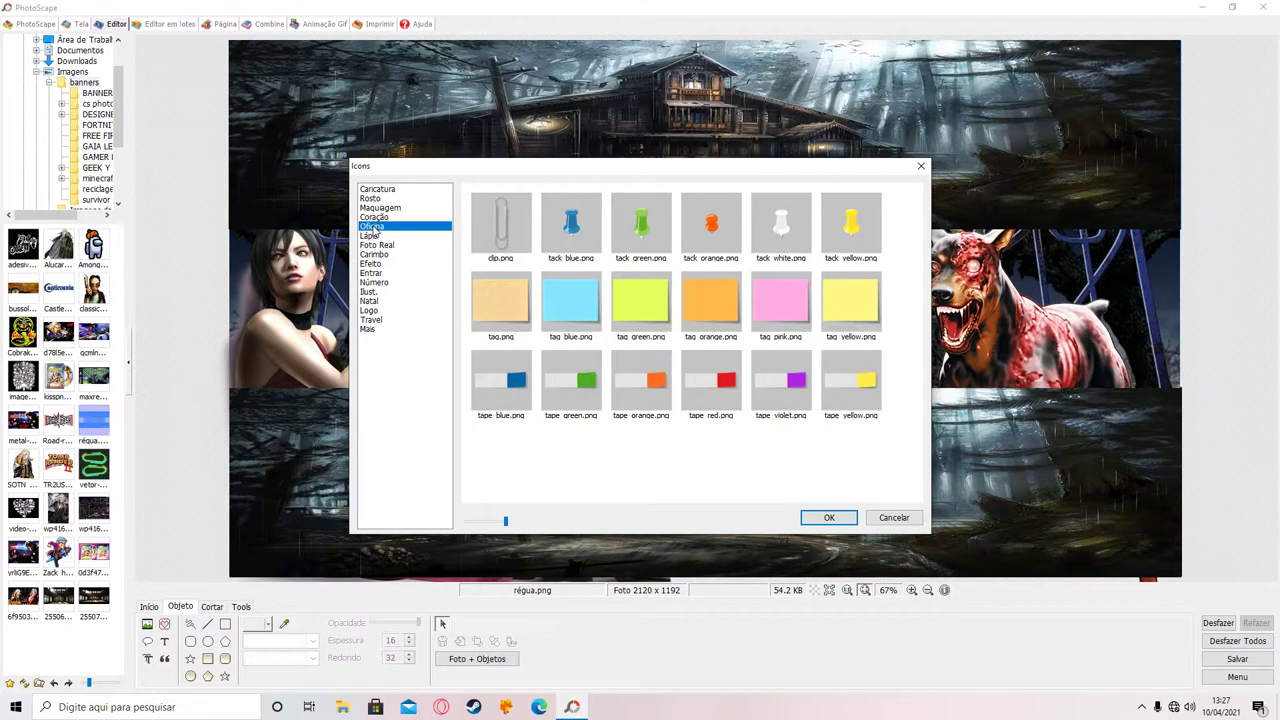
{"action": "left_click", "coordinate": [376, 245]}
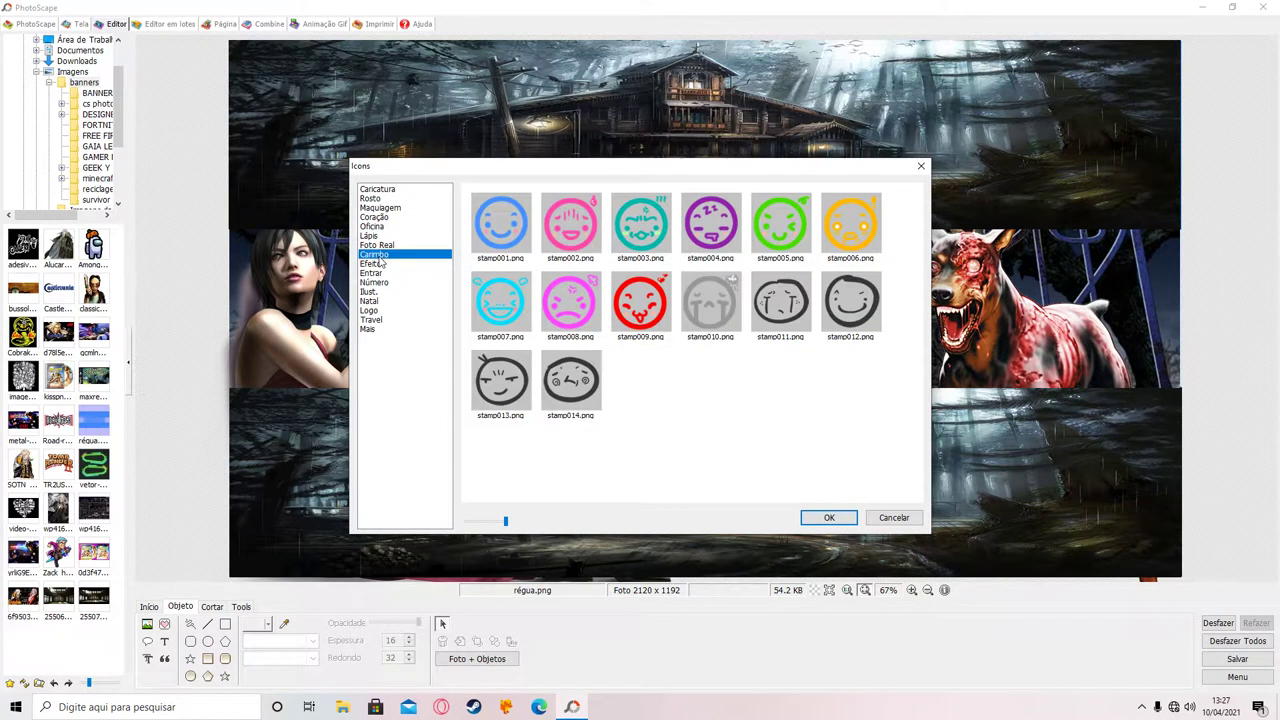
{"action": "left_click", "coordinate": [379, 264]}
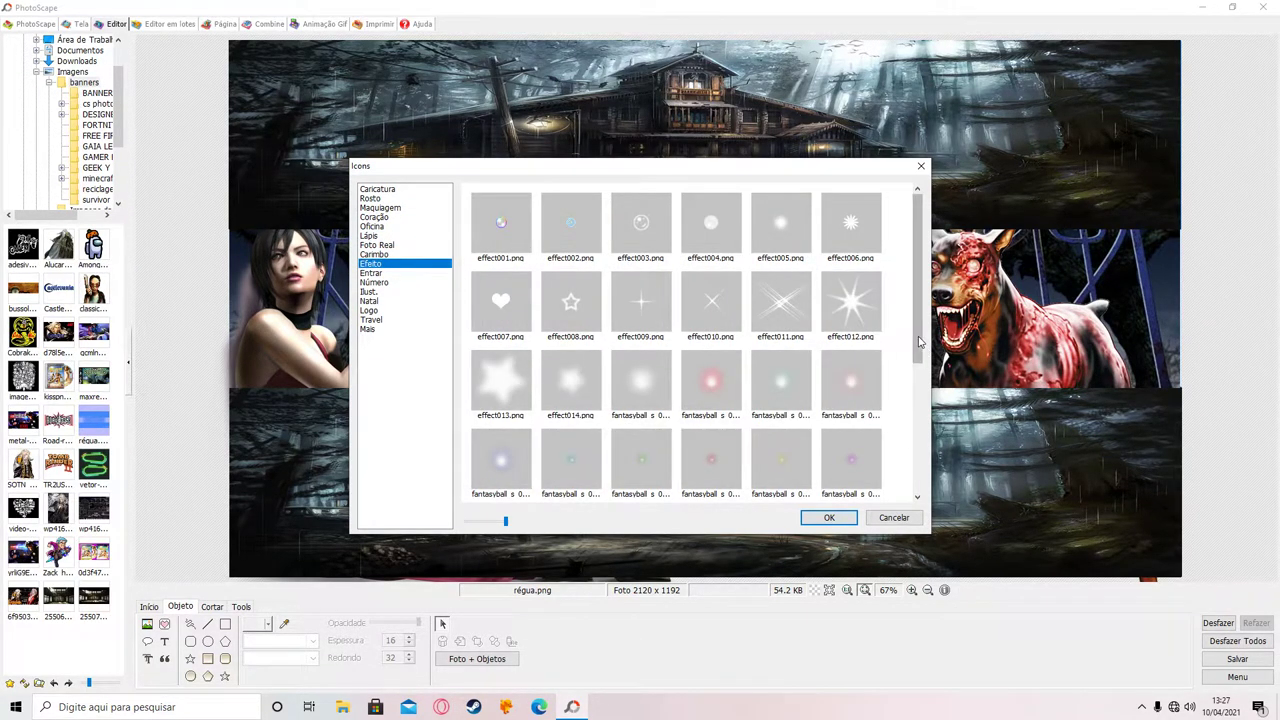
{"action": "left_click_drag", "start_coordinate": [917, 300], "coordinate": [930, 500]}
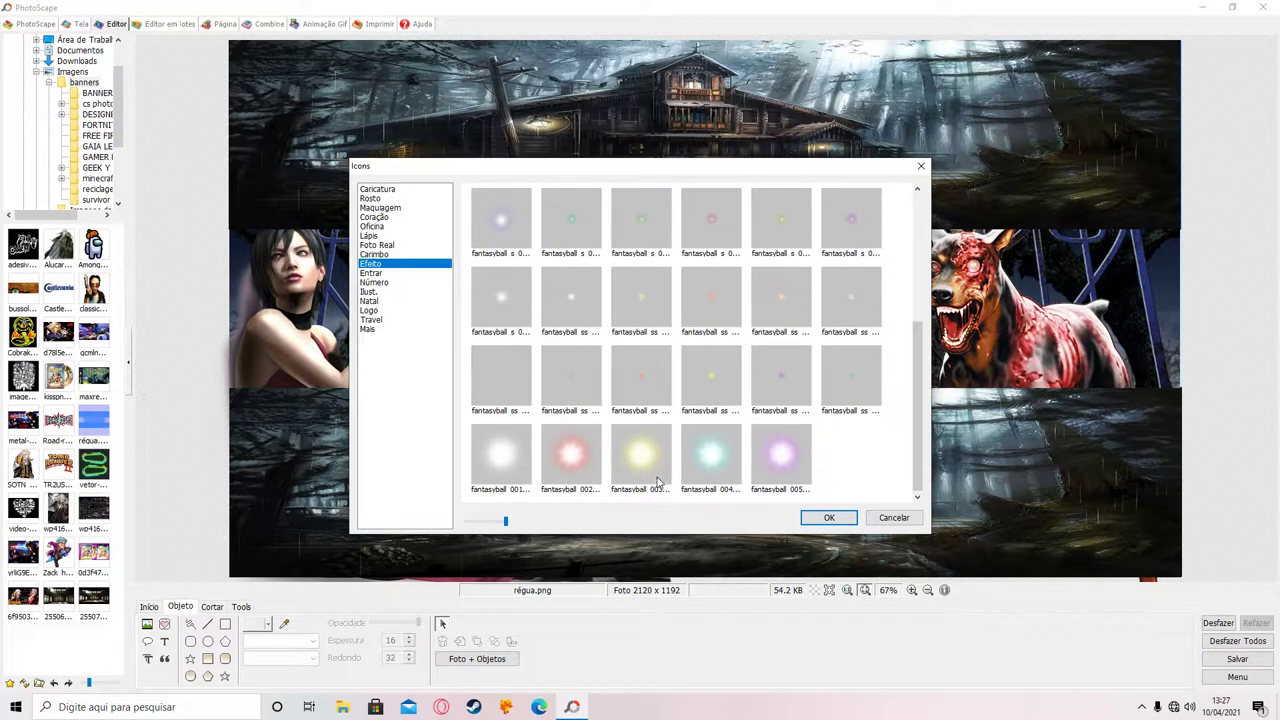
{"action": "left_click", "coordinate": [714, 467]}
{"action": "left_click", "coordinate": [828, 518]}
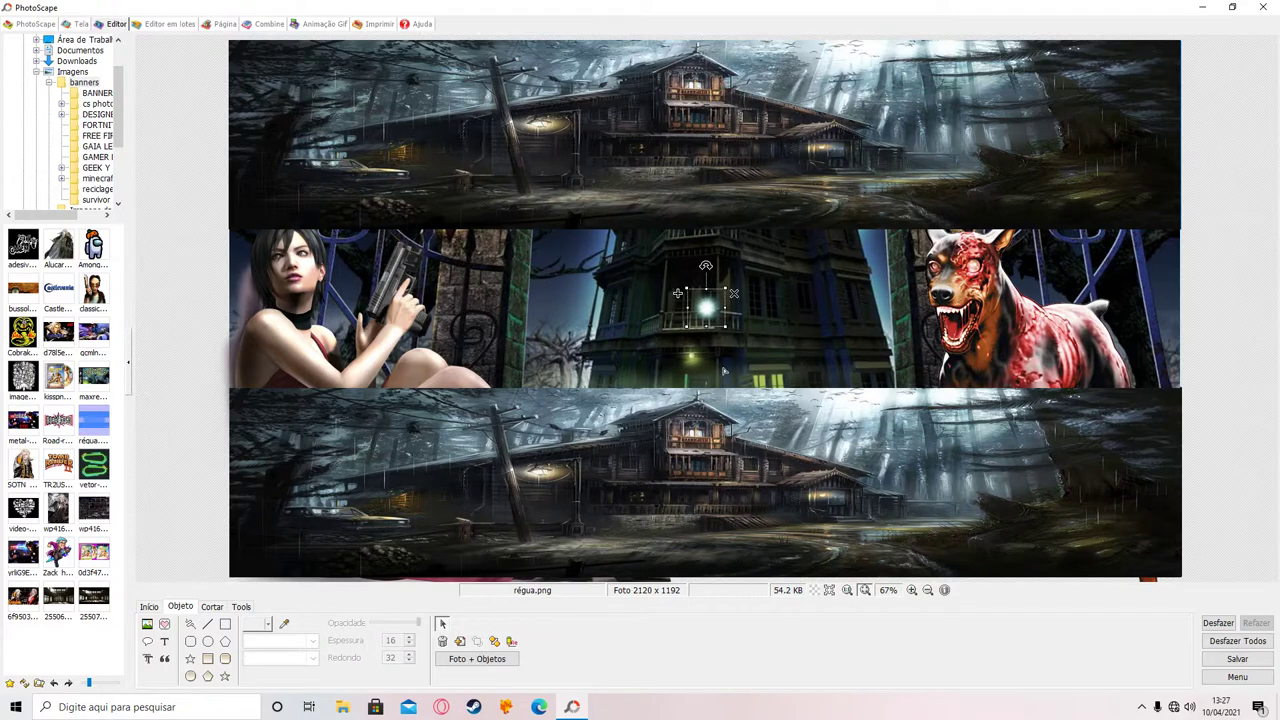
Enlarge the fantasyball glow and move it over the woman on the left edge.
{"action": "mouse_move", "coordinate": [693, 340]}
{"action": "left_mouse_down"}
{"action": "mouse_move", "coordinate": [406, 543]}
{"action": "mouse_move", "coordinate": [326, 320]}
{"action": "mouse_move", "coordinate": [266, 414]}
{"action": "mouse_move", "coordinate": [251, 398]}
{"action": "left_mouse_up"}
{"action": "left_click_drag", "start_coordinate": [520, 143], "coordinate": [334, 294]}
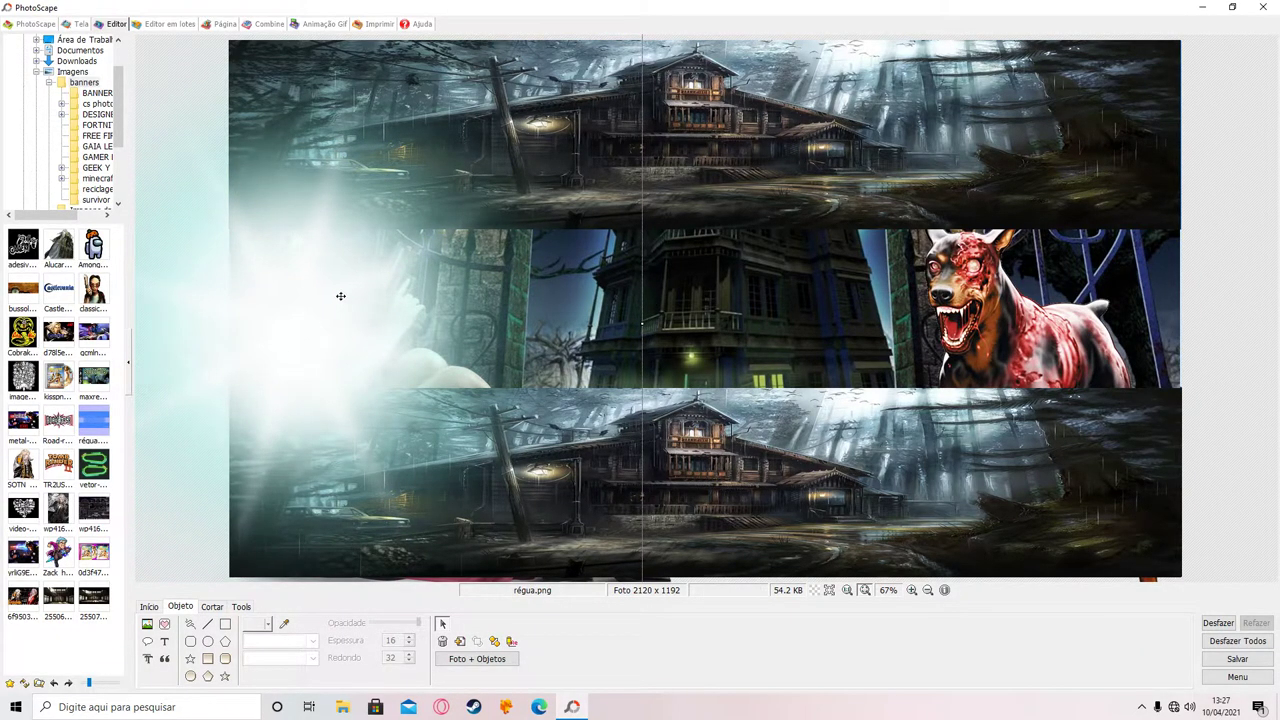
{"action": "left_click", "coordinate": [301, 311]}
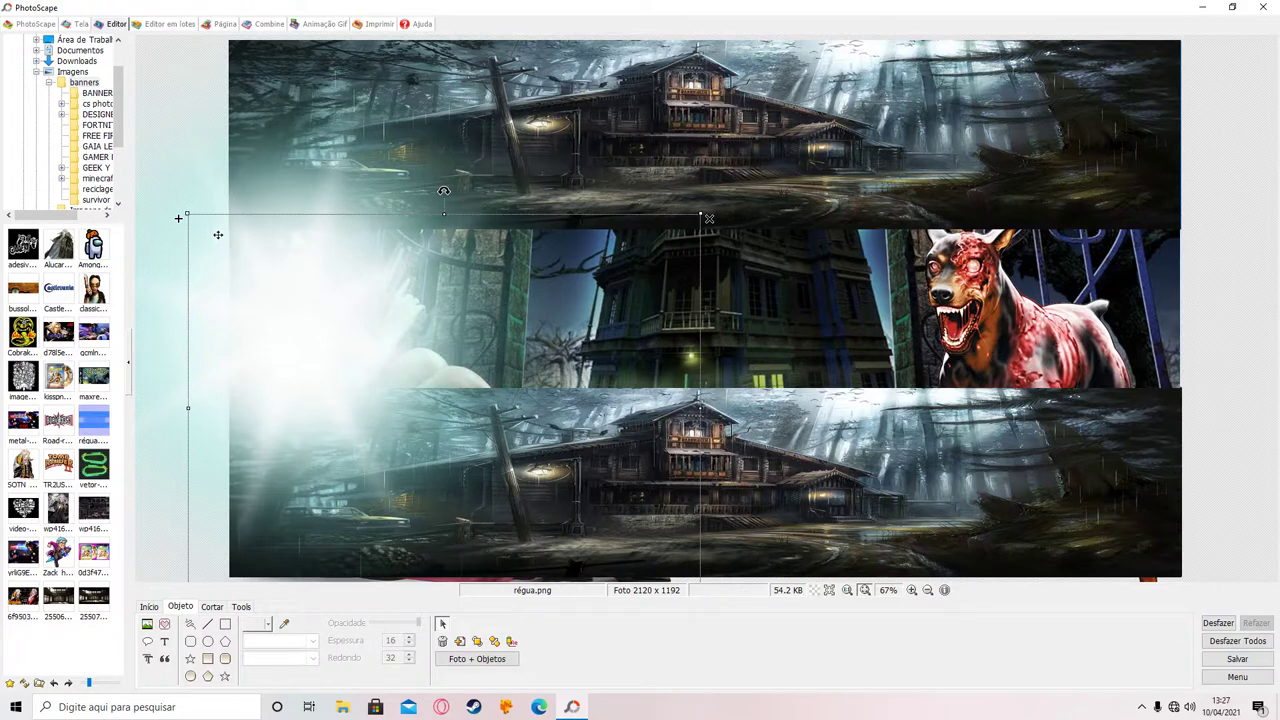
Bring the woman figure in front of the glow and clear the selection.
{"action": "left_click", "coordinate": [307, 330]}
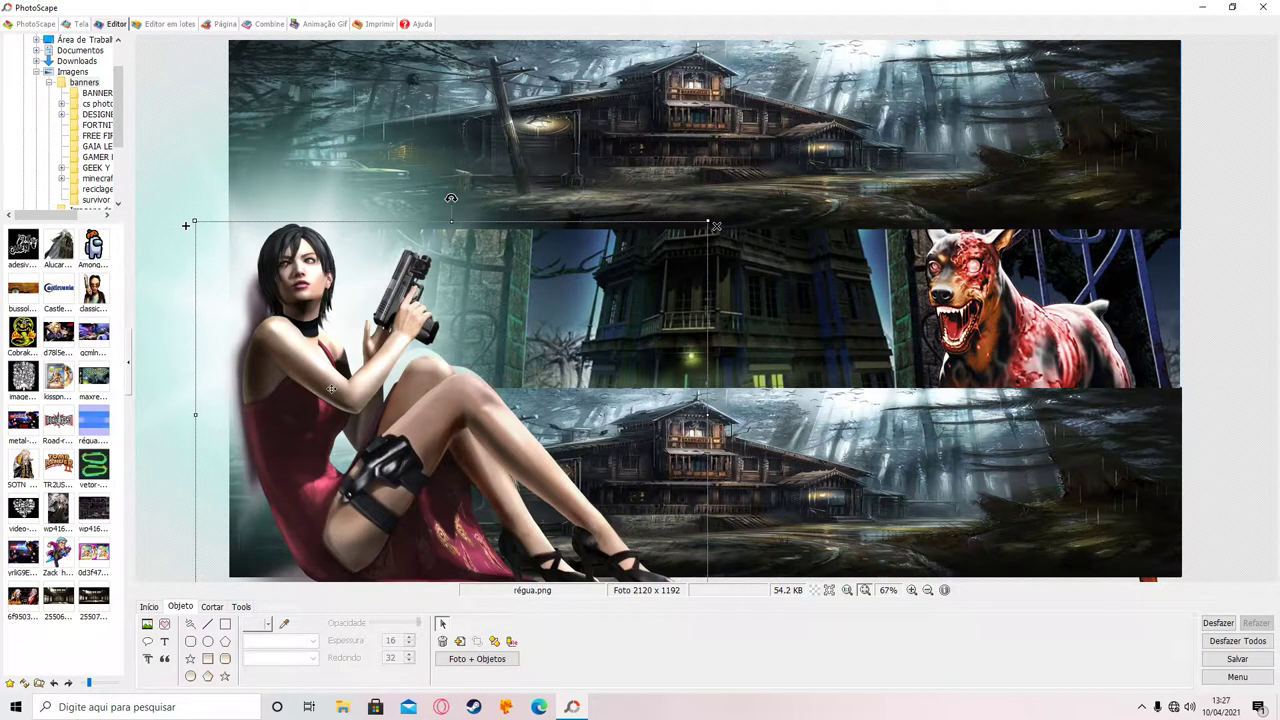
{"action": "left_click", "coordinate": [264, 214]}
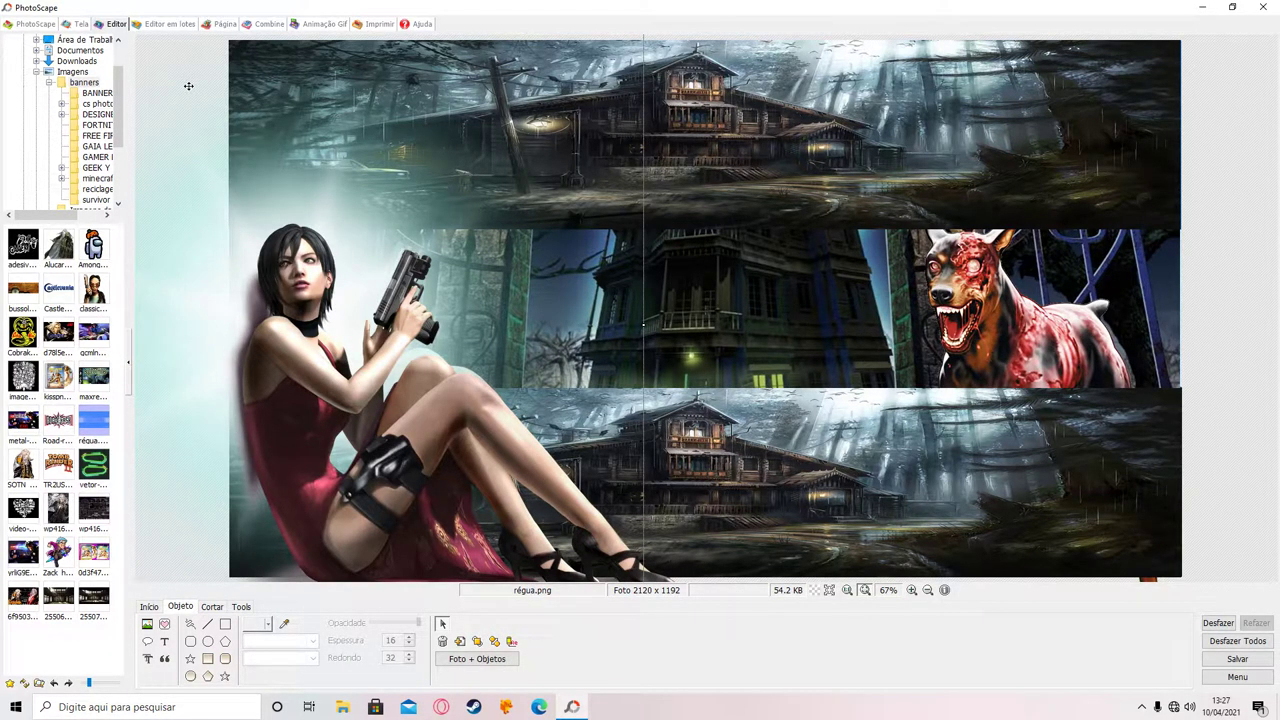
{"action": "left_click", "coordinate": [1262, 244]}
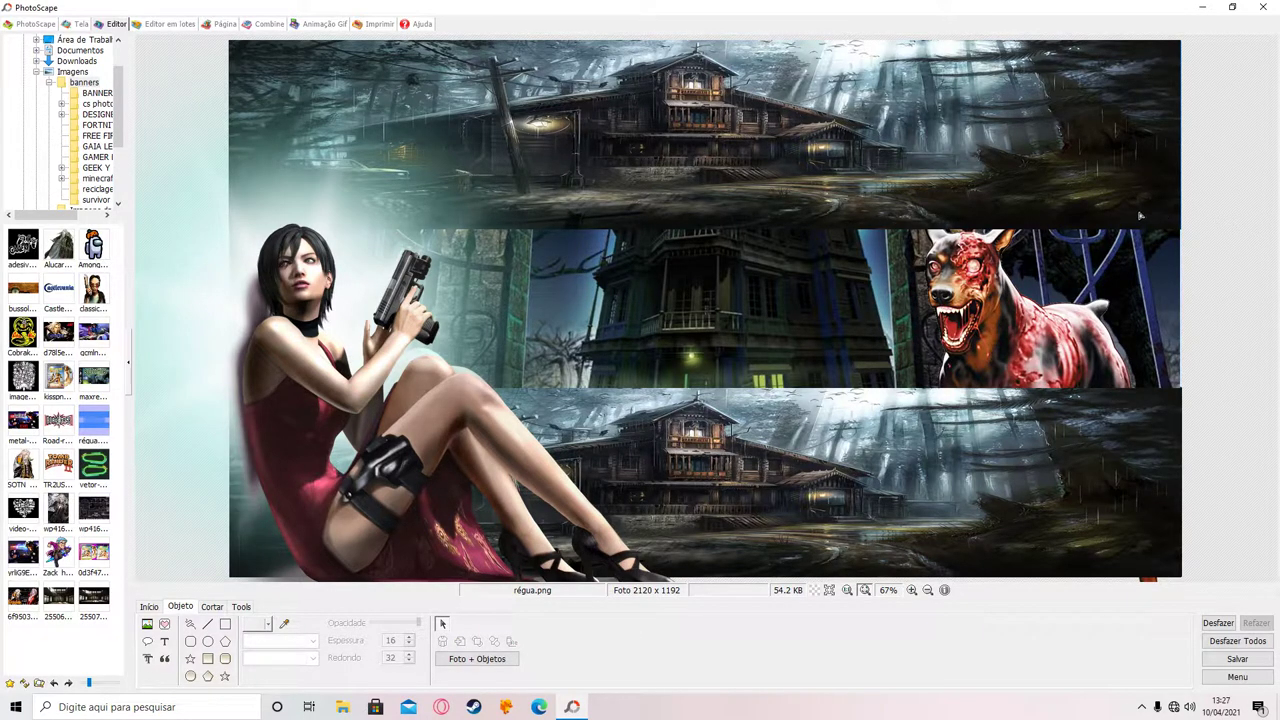
{"action": "left_click", "coordinate": [1020, 363]}
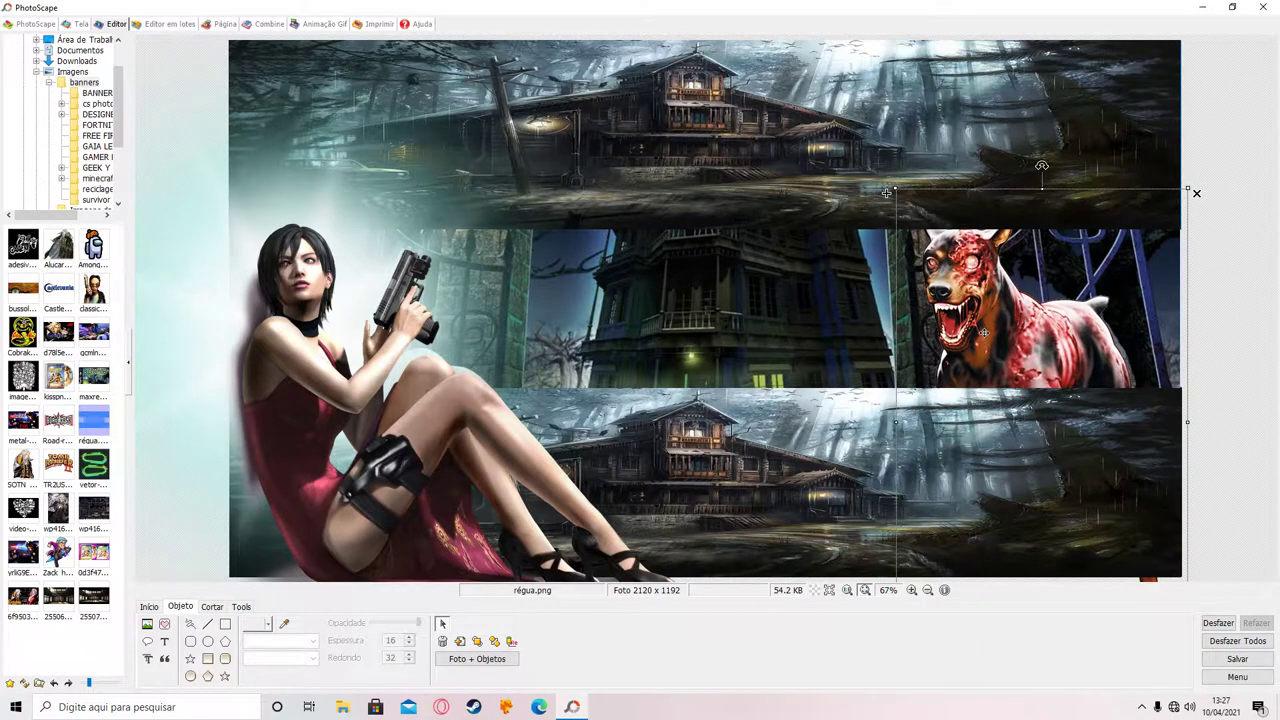
Undo and redo recent dog edits, then nudge the zombie dog slightly left.
{"action": "left_click_drag", "start_coordinate": [886, 192], "coordinate": [887, 203]}
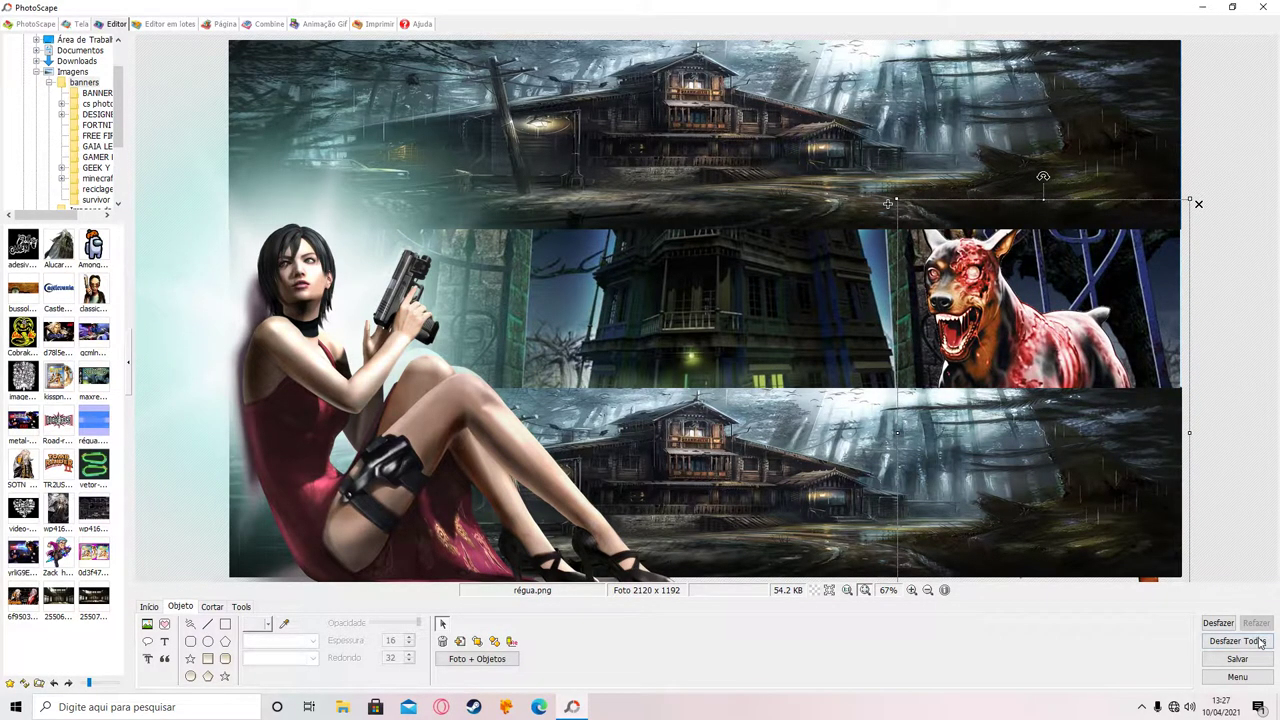
{"action": "left_click", "coordinate": [1219, 624]}
{"action": "left_click", "coordinate": [1219, 624]}
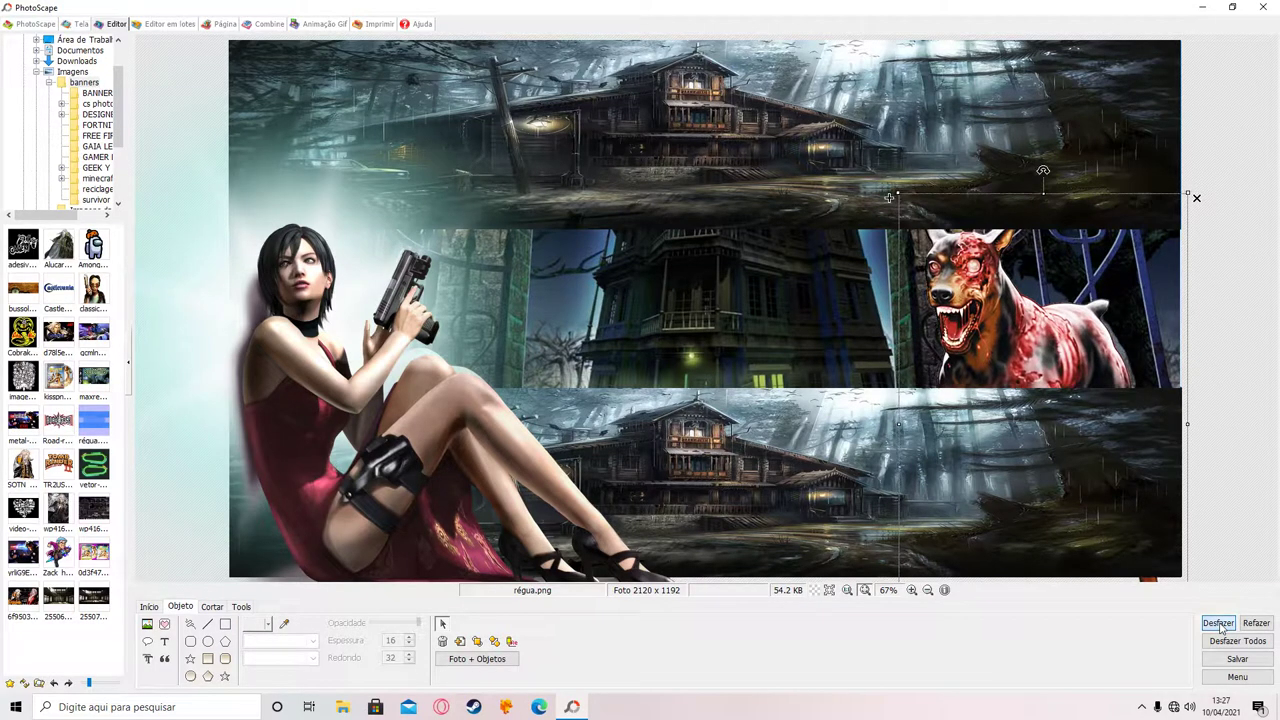
{"action": "left_click", "coordinate": [1219, 624]}
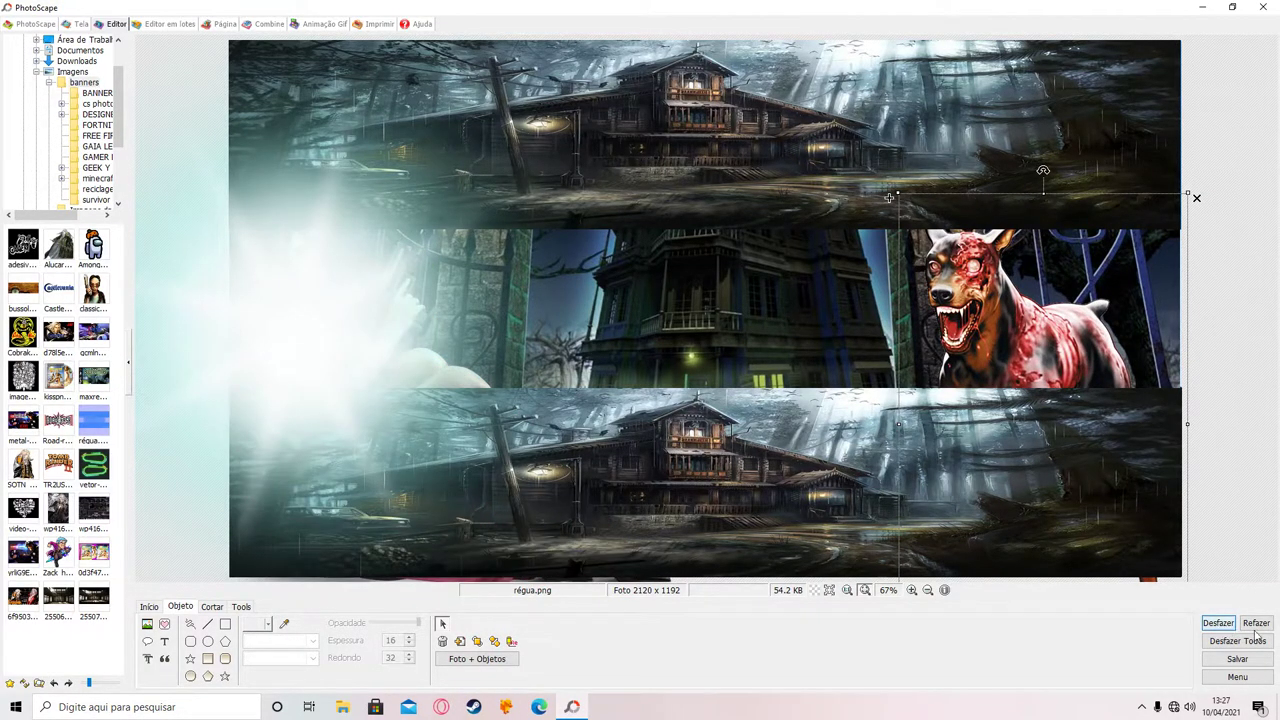
{"action": "left_click", "coordinate": [1256, 623]}
{"action": "left_click", "coordinate": [1234, 197]}
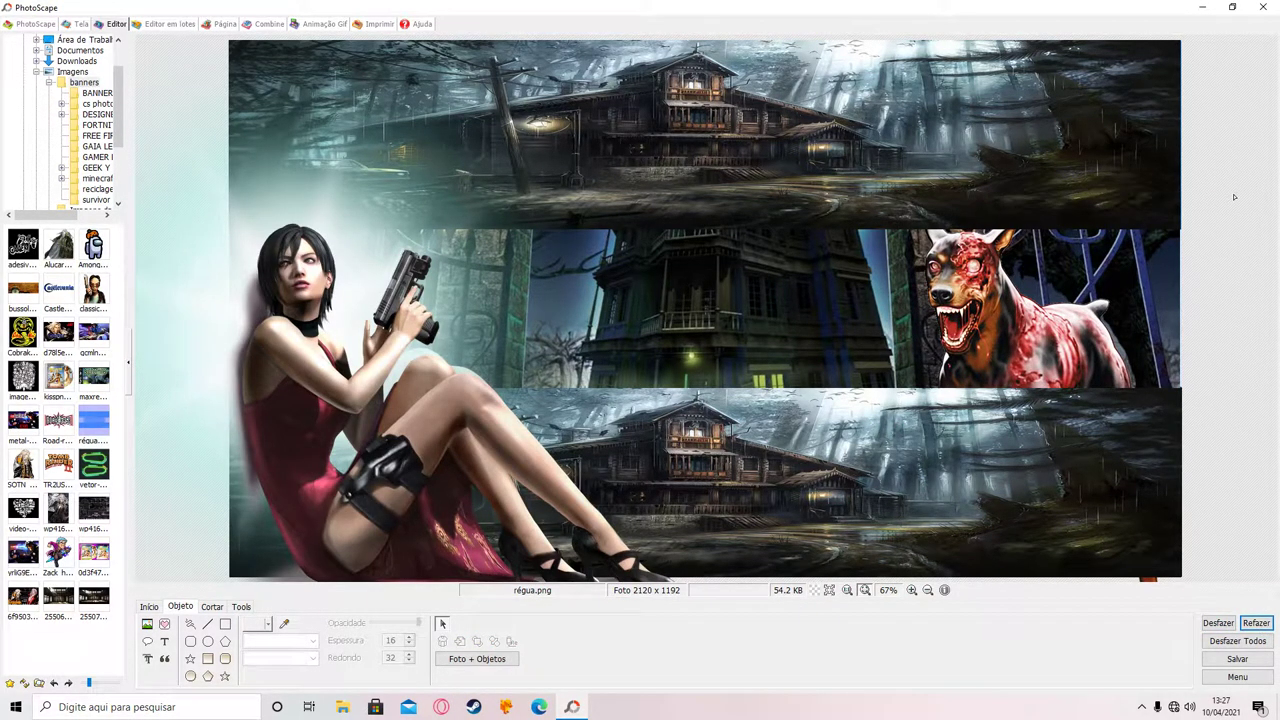
{"action": "left_click_drag", "start_coordinate": [1022, 340], "coordinate": [1016, 345]}
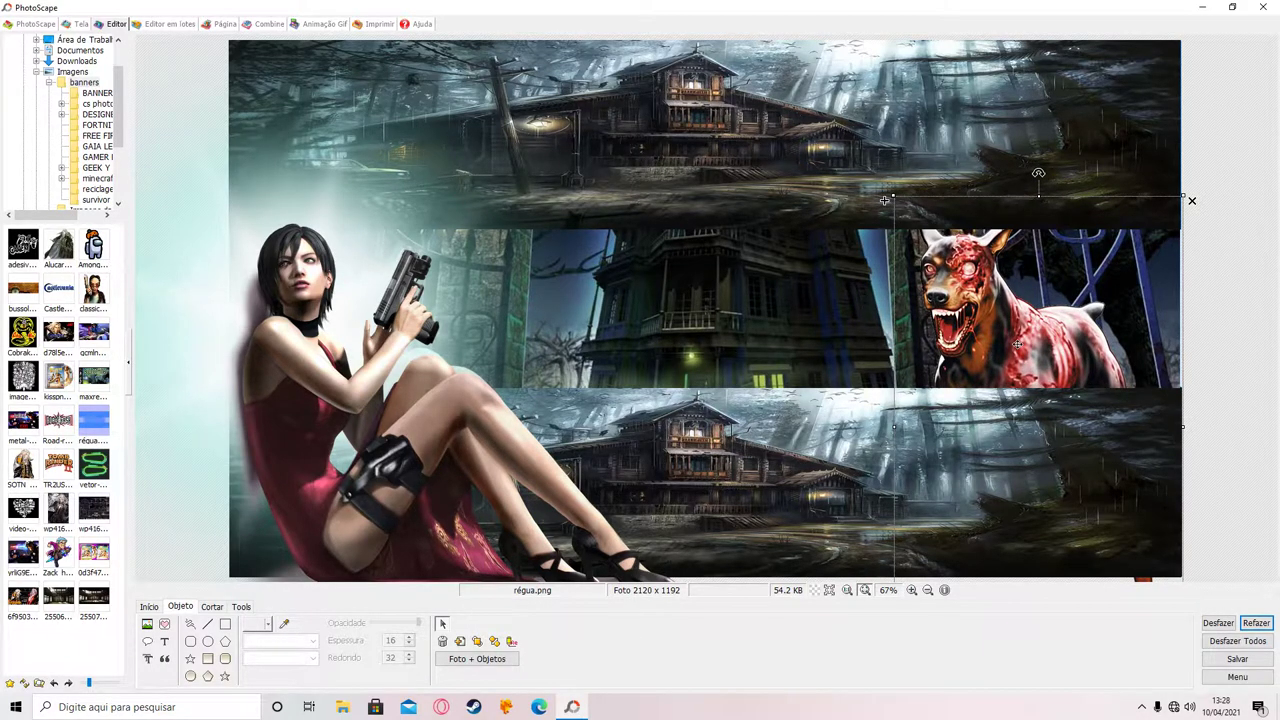
{"action": "left_click", "coordinate": [1222, 157]}
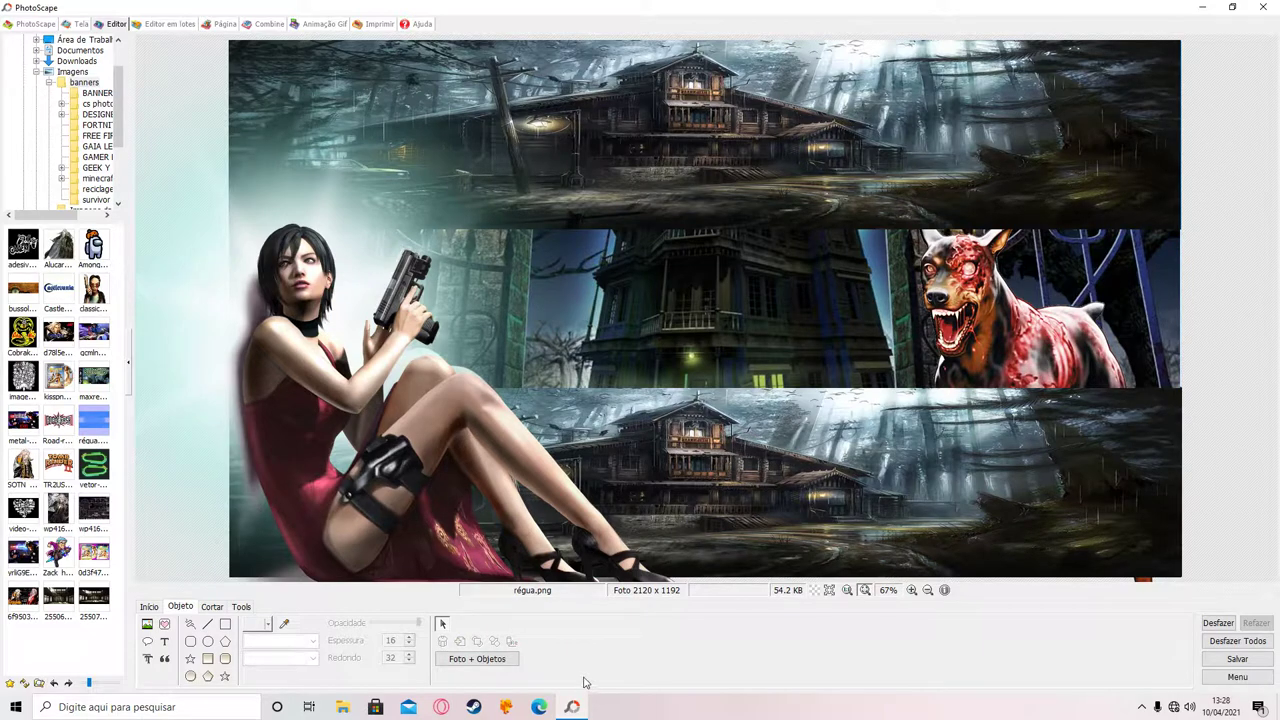
Add an enlarged pink fantasyball 002 glow beside the woman's pistol.
{"action": "left_click", "coordinate": [165, 623]}
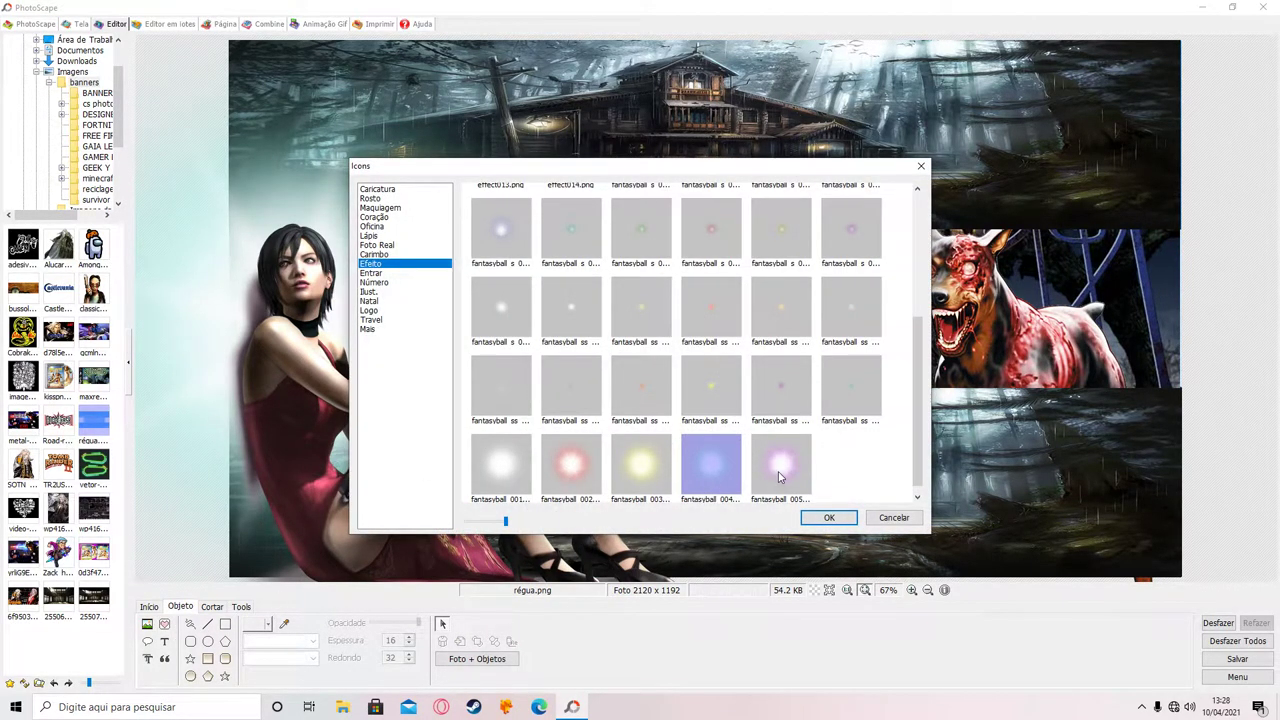
{"action": "left_click", "coordinate": [644, 473]}
{"action": "left_click", "coordinate": [577, 472]}
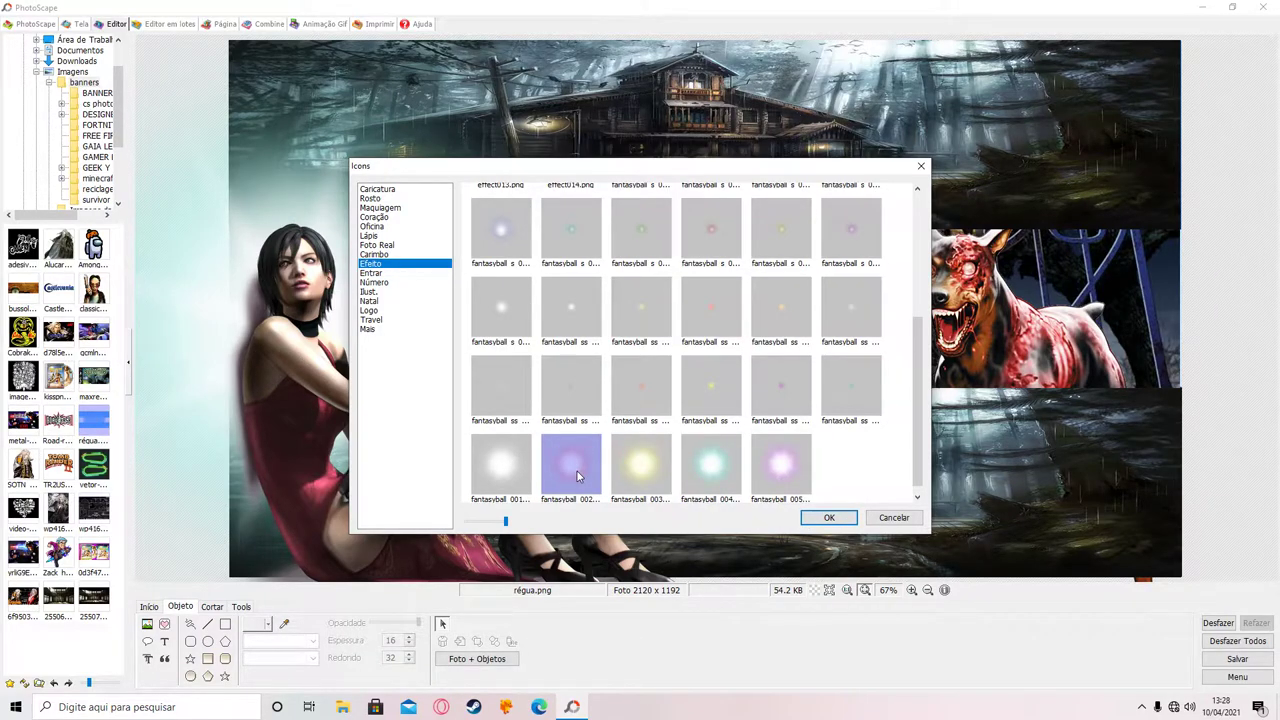
{"action": "left_click", "coordinate": [829, 517]}
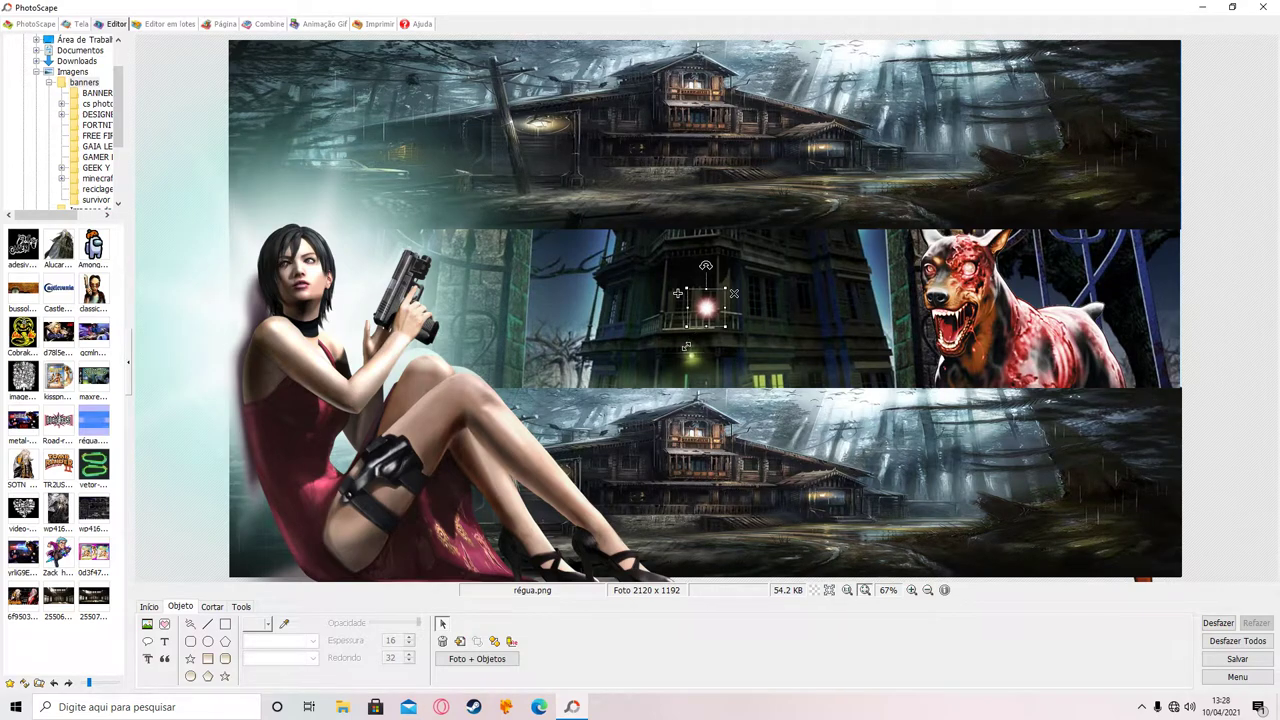
{"action": "left_click_drag", "start_coordinate": [690, 342], "coordinate": [450, 478]}
{"action": "left_click_drag", "start_coordinate": [594, 416], "coordinate": [580, 315]}
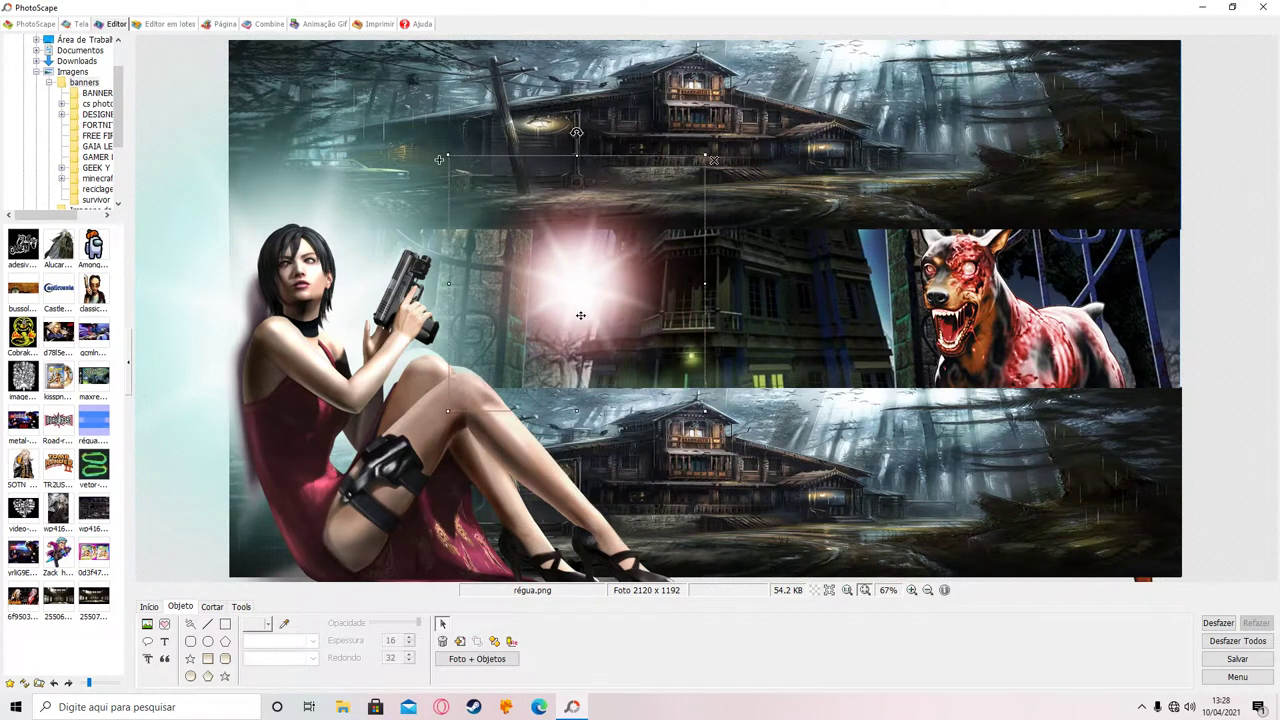
{"action": "left_click", "coordinate": [1258, 426]}
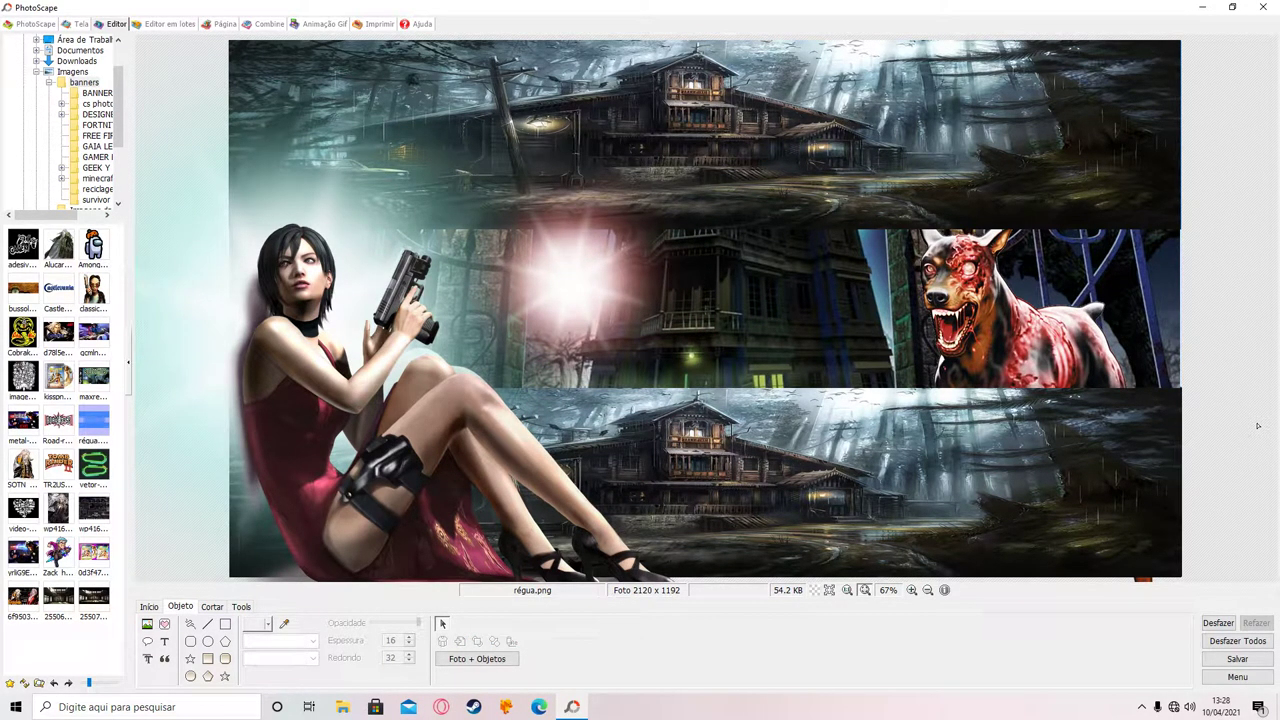
Add an enlarged teal fantasyball 004 glow below the pink one.
{"action": "left_click", "coordinate": [165, 624]}
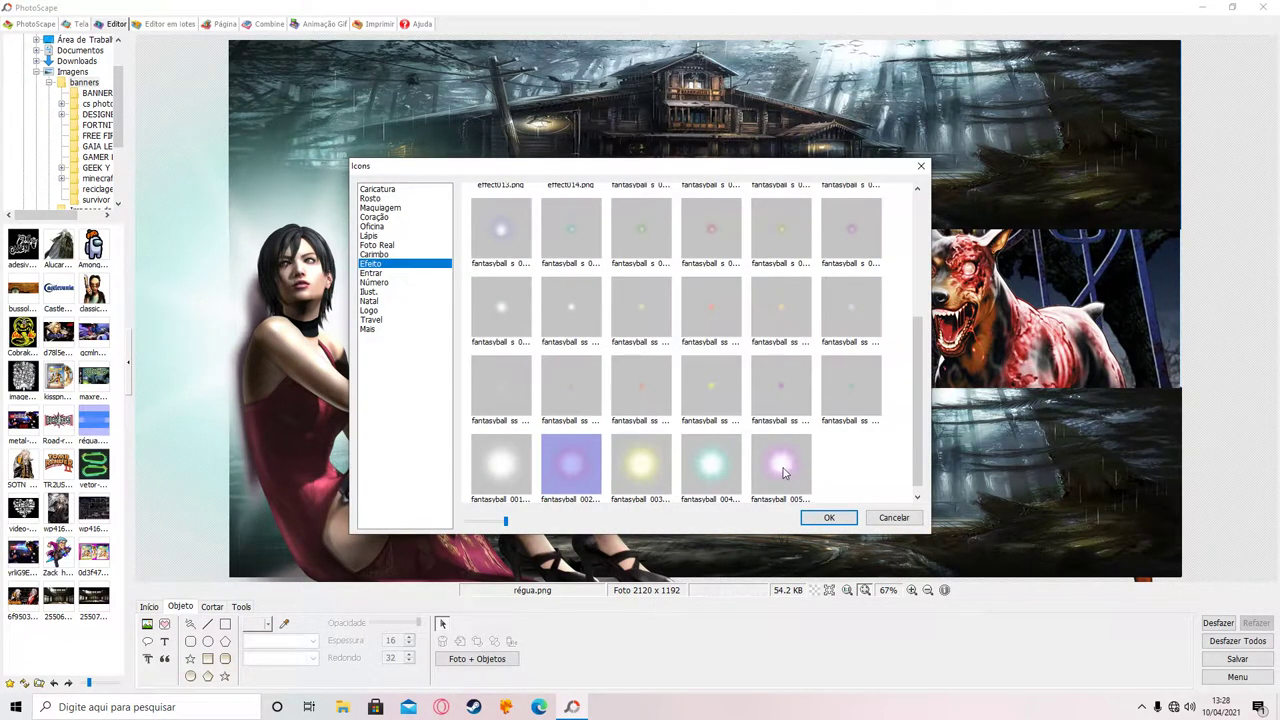
{"action": "left_click", "coordinate": [731, 472]}
{"action": "left_click", "coordinate": [829, 517]}
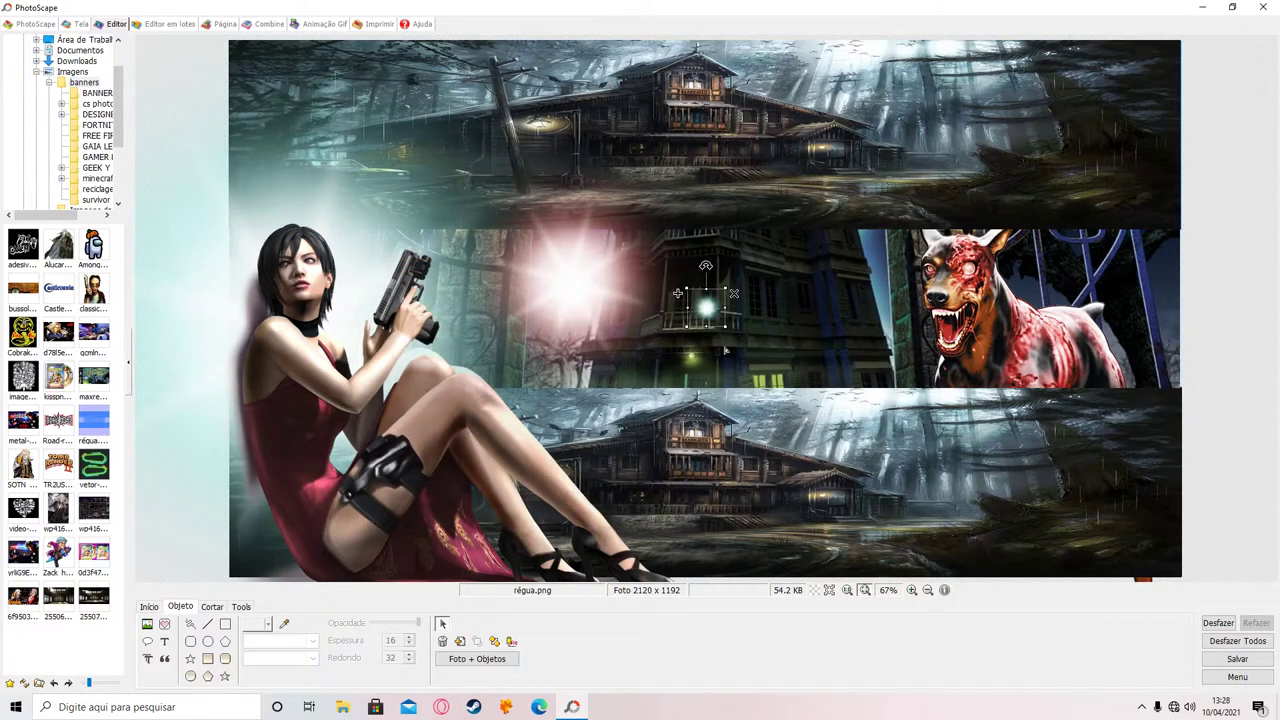
{"action": "left_click_drag", "start_coordinate": [697, 340], "coordinate": [585, 480]}
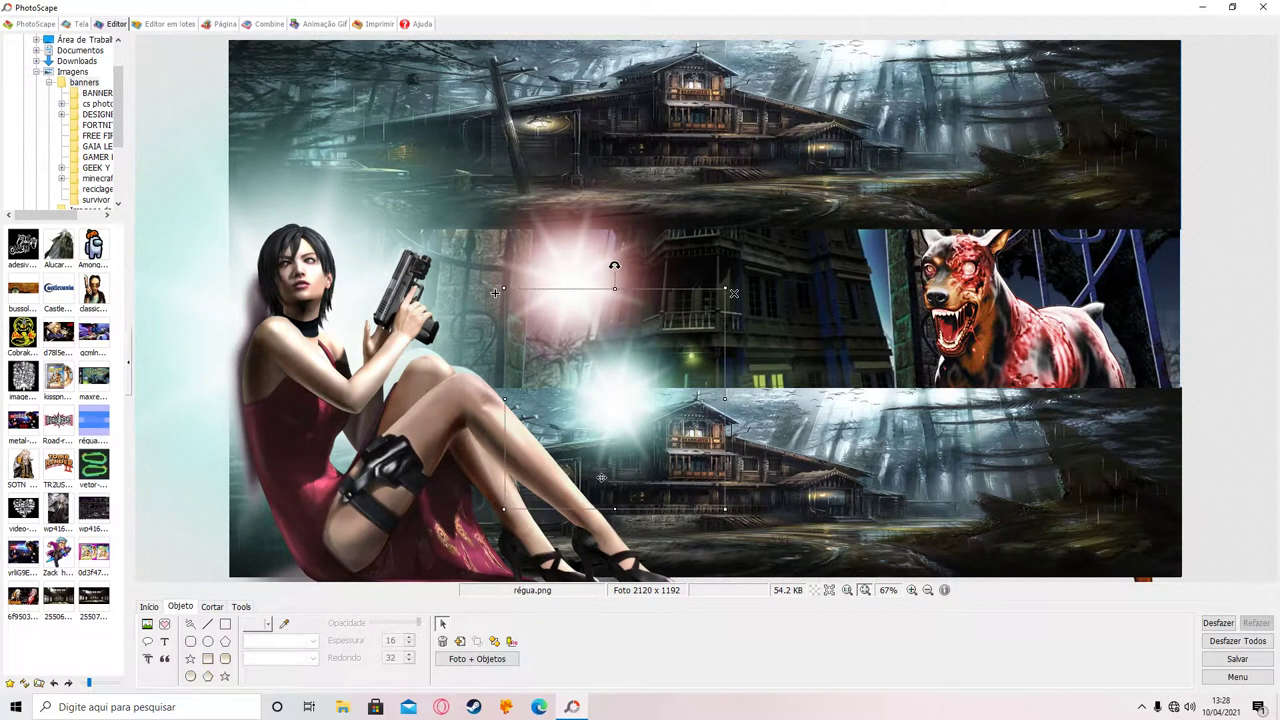
{"action": "left_click_drag", "start_coordinate": [649, 431], "coordinate": [705, 400]}
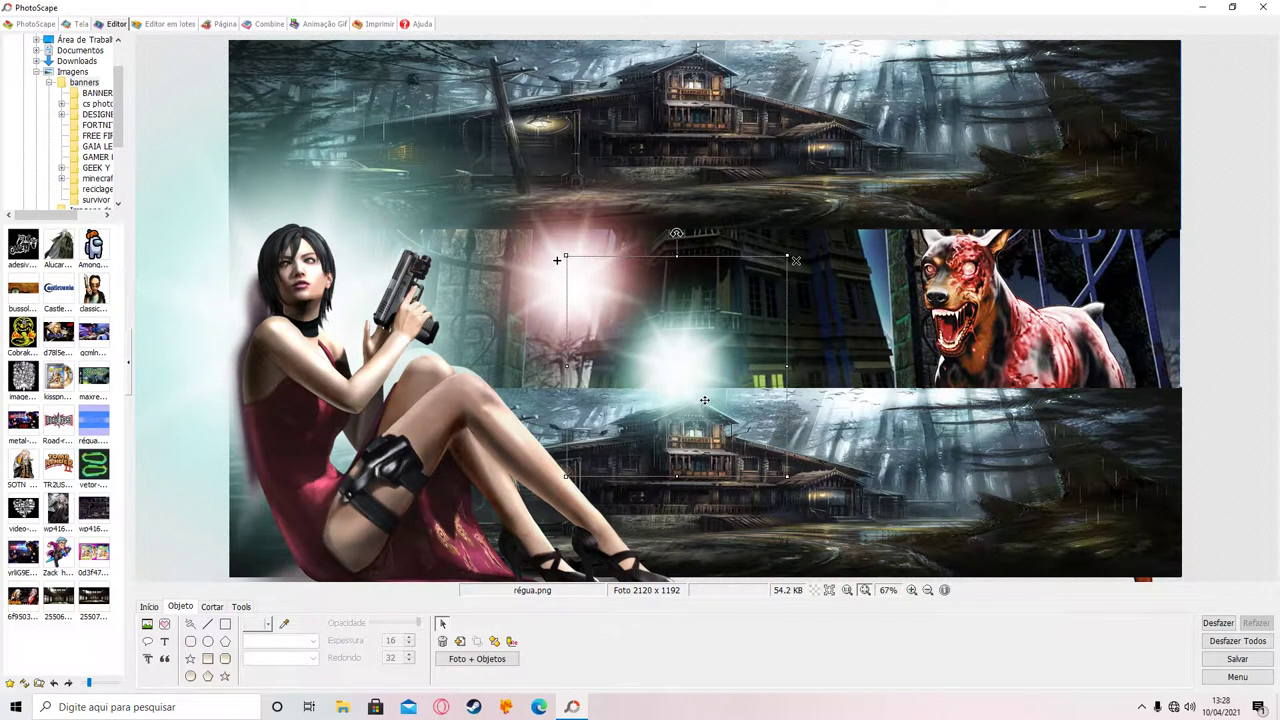
{"action": "left_click", "coordinate": [1238, 324]}
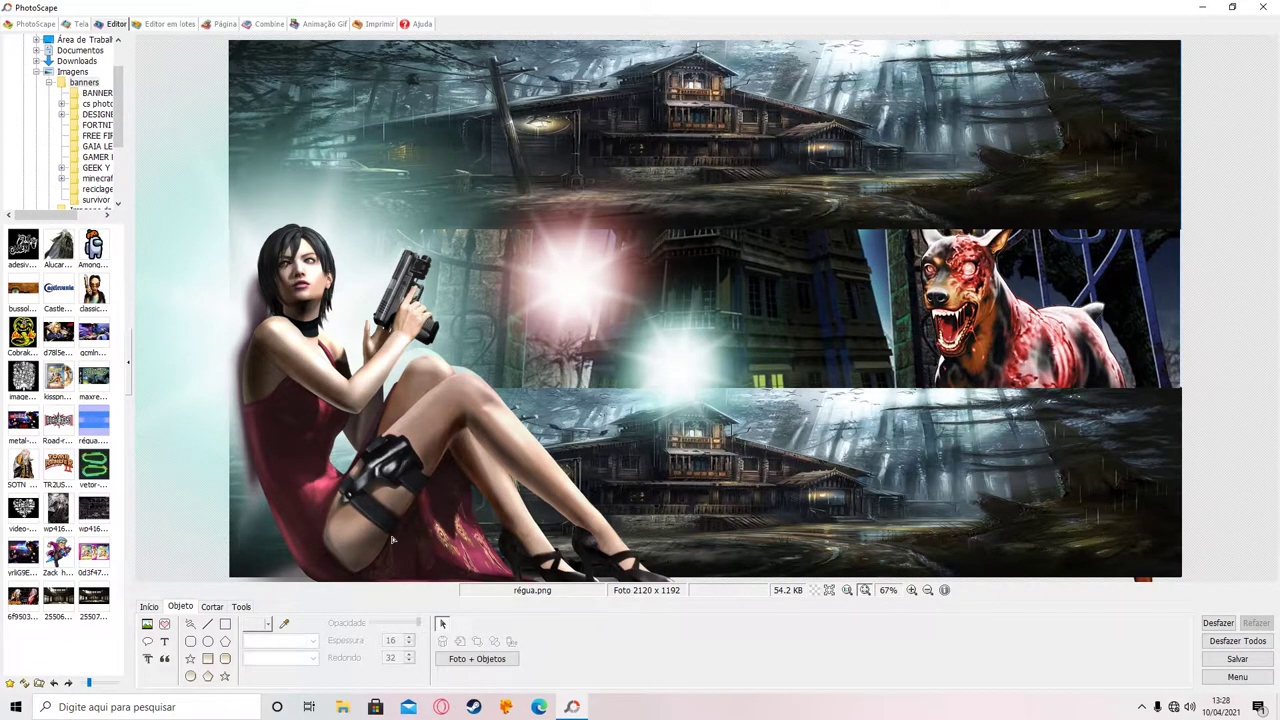
{"action": "left_click", "coordinate": [165, 624]}
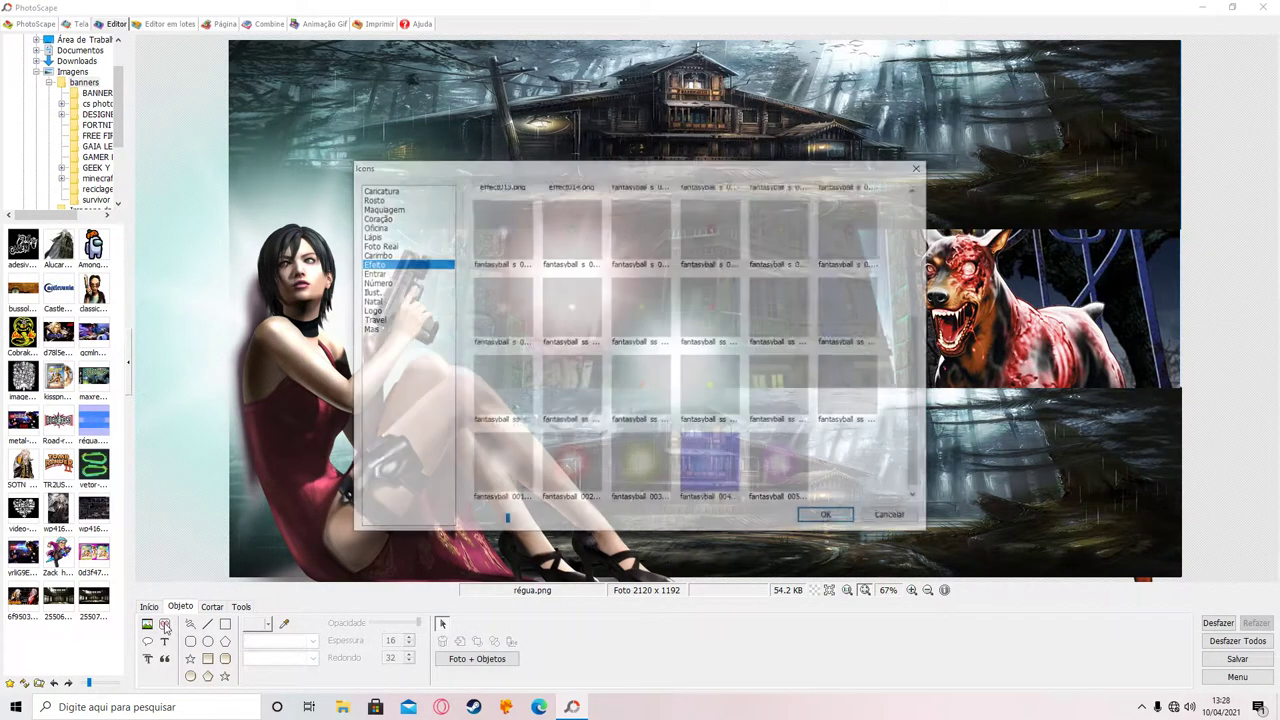
Insert the purple fantasyball 005 glow, enlarge it, and place it along the right edge.
{"action": "left_click", "coordinate": [796, 476]}
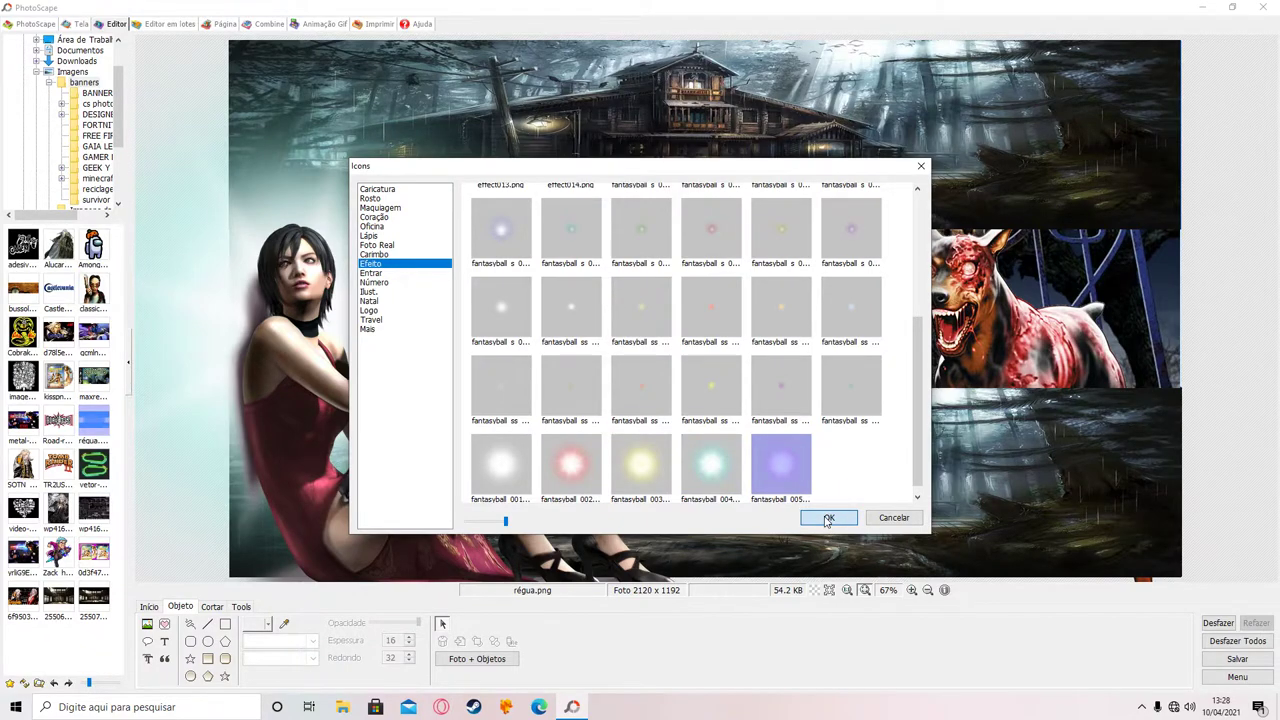
{"action": "left_click", "coordinate": [828, 518]}
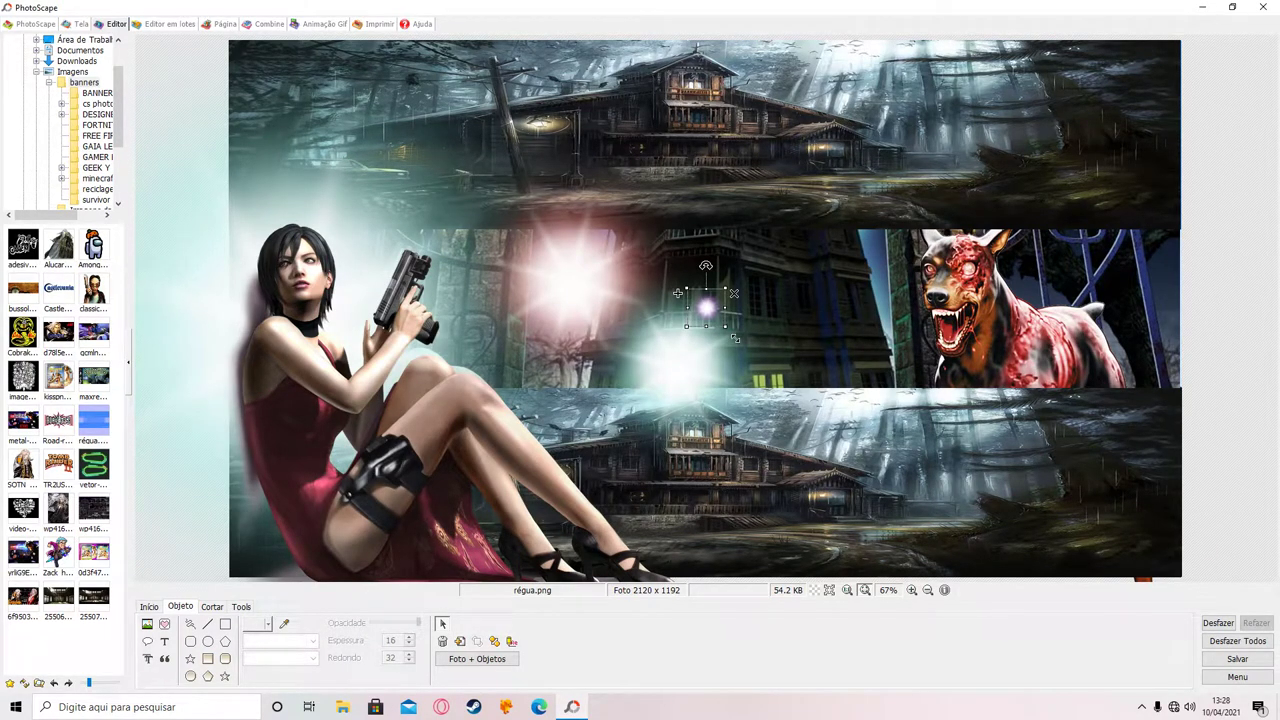
{"action": "mouse_move", "coordinate": [735, 339]}
{"action": "left_mouse_down"}
{"action": "mouse_move", "coordinate": [1052, 427]}
{"action": "mouse_move", "coordinate": [1083, 266]}
{"action": "mouse_move", "coordinate": [1089, 277]}
{"action": "left_mouse_up"}
{"action": "left_click_drag", "start_coordinate": [1127, 378], "coordinate": [1254, 568]}
{"action": "left_click_drag", "start_coordinate": [948, 148], "coordinate": [900, 95]}
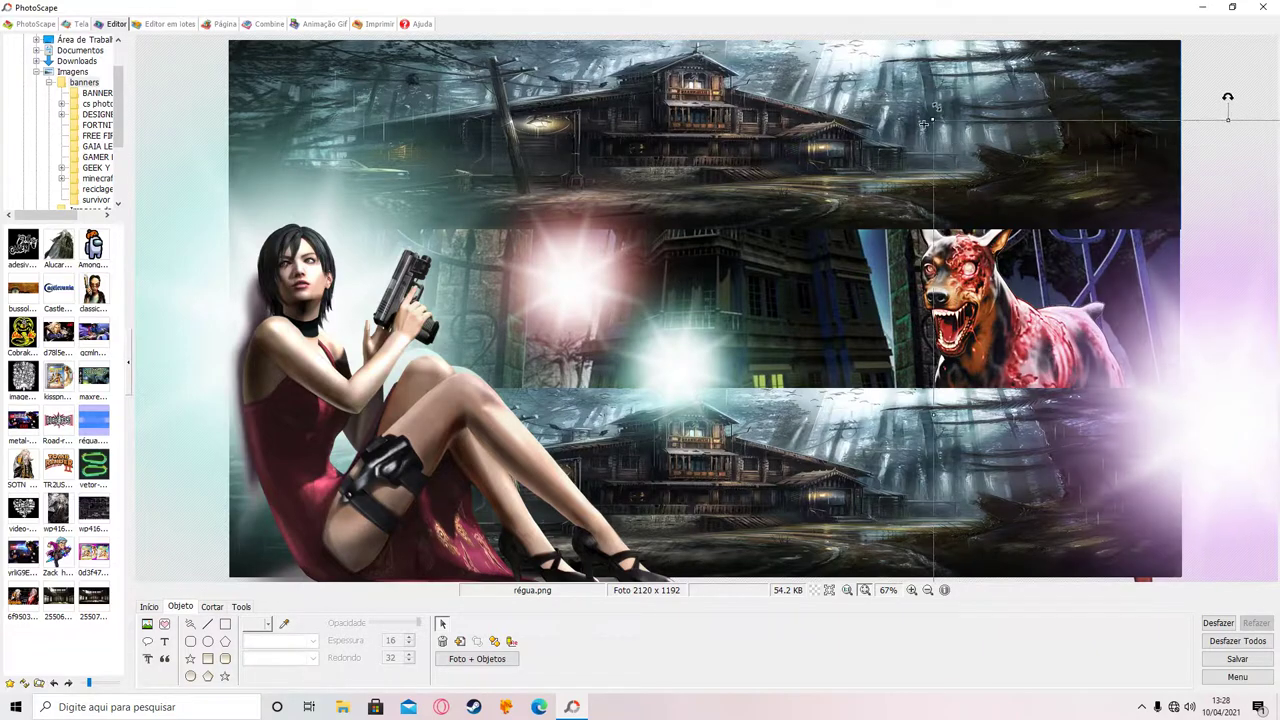
{"action": "left_click_drag", "start_coordinate": [1210, 445], "coordinate": [1160, 348]}
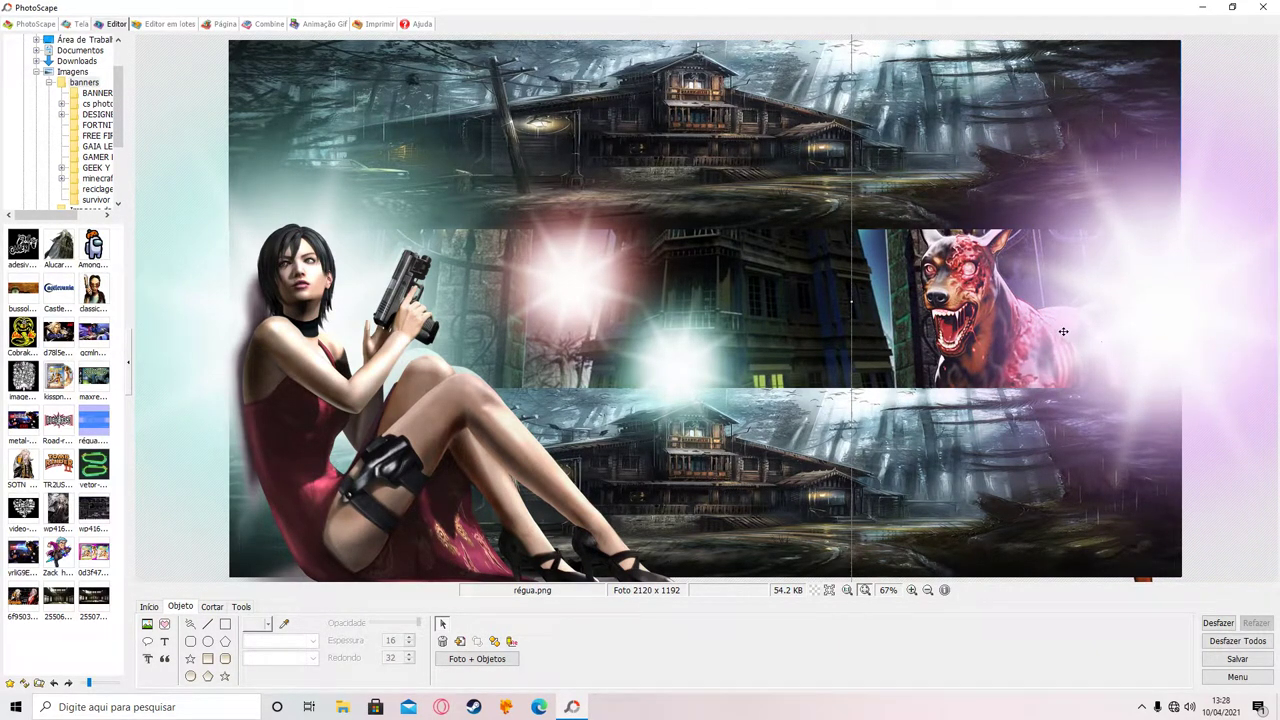
{"action": "left_click", "coordinate": [960, 314]}
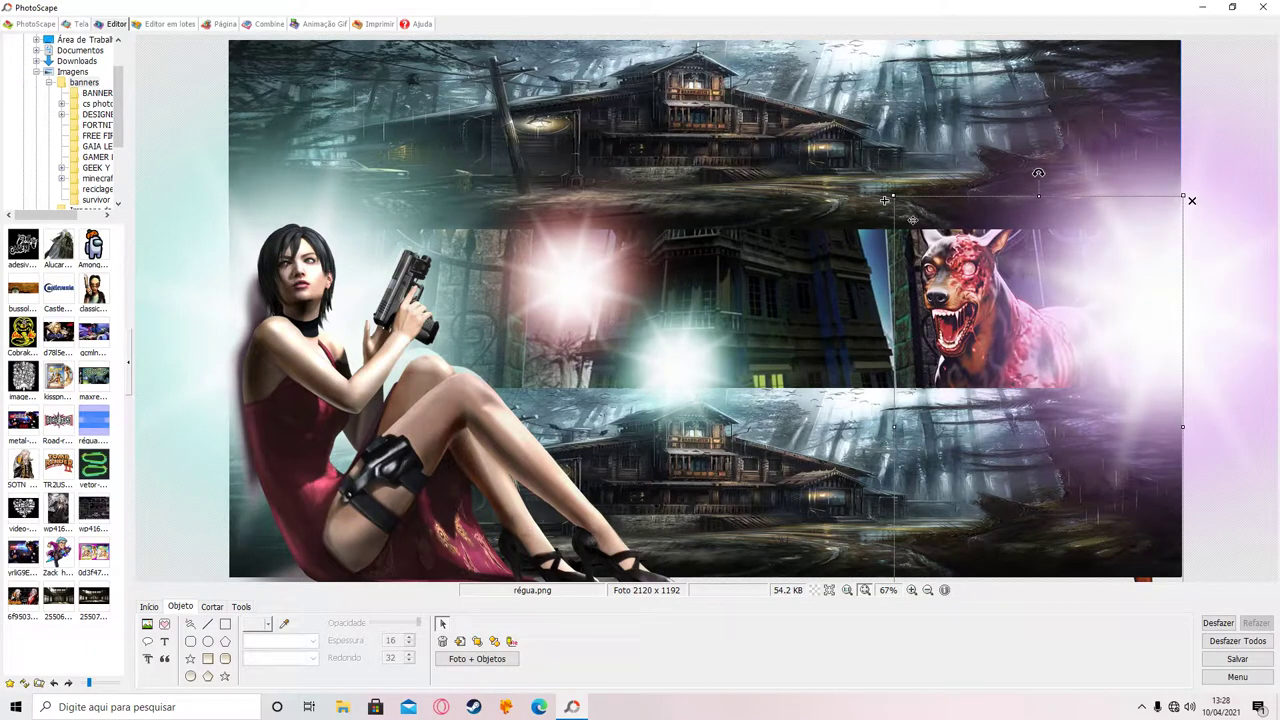
Bring the zombie dog in front of the purple glow and nudge it up-left.
{"action": "left_click", "coordinate": [893, 205]}
{"action": "left_click_drag", "start_coordinate": [891, 207], "coordinate": [885, 198]}
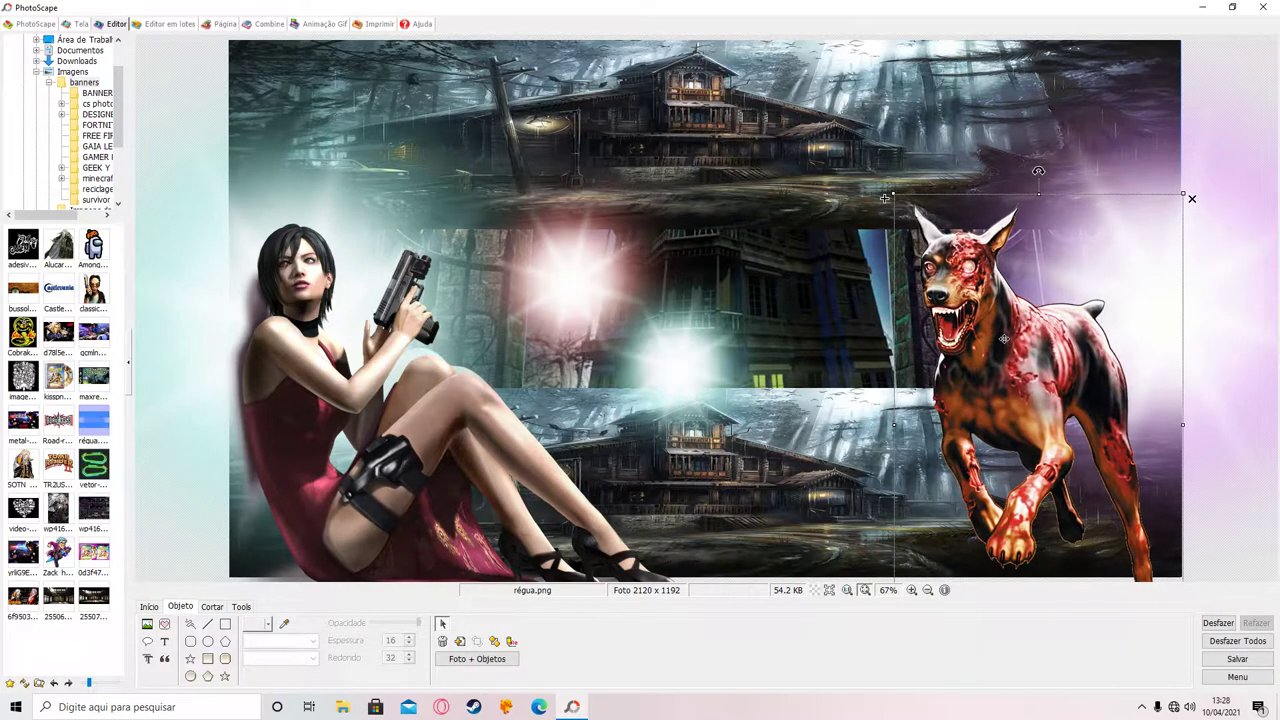
{"action": "left_click", "coordinate": [1252, 59]}
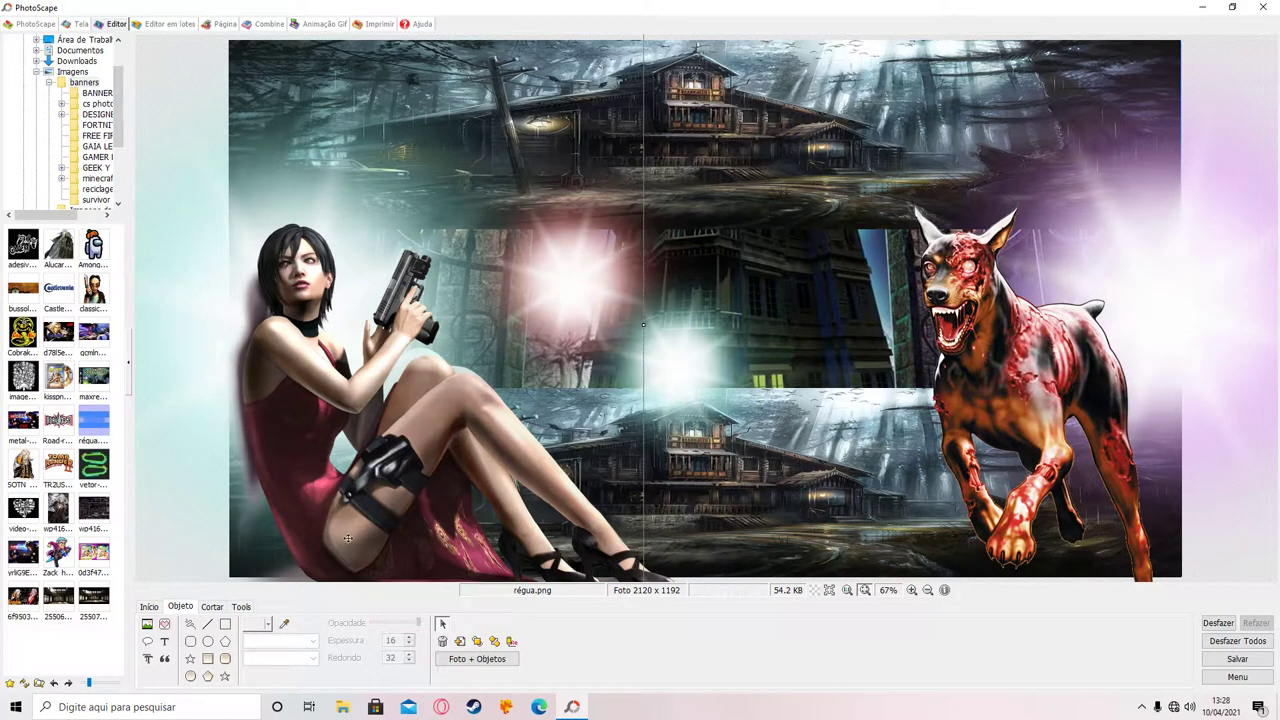
{"action": "left_click", "coordinate": [268, 557]}
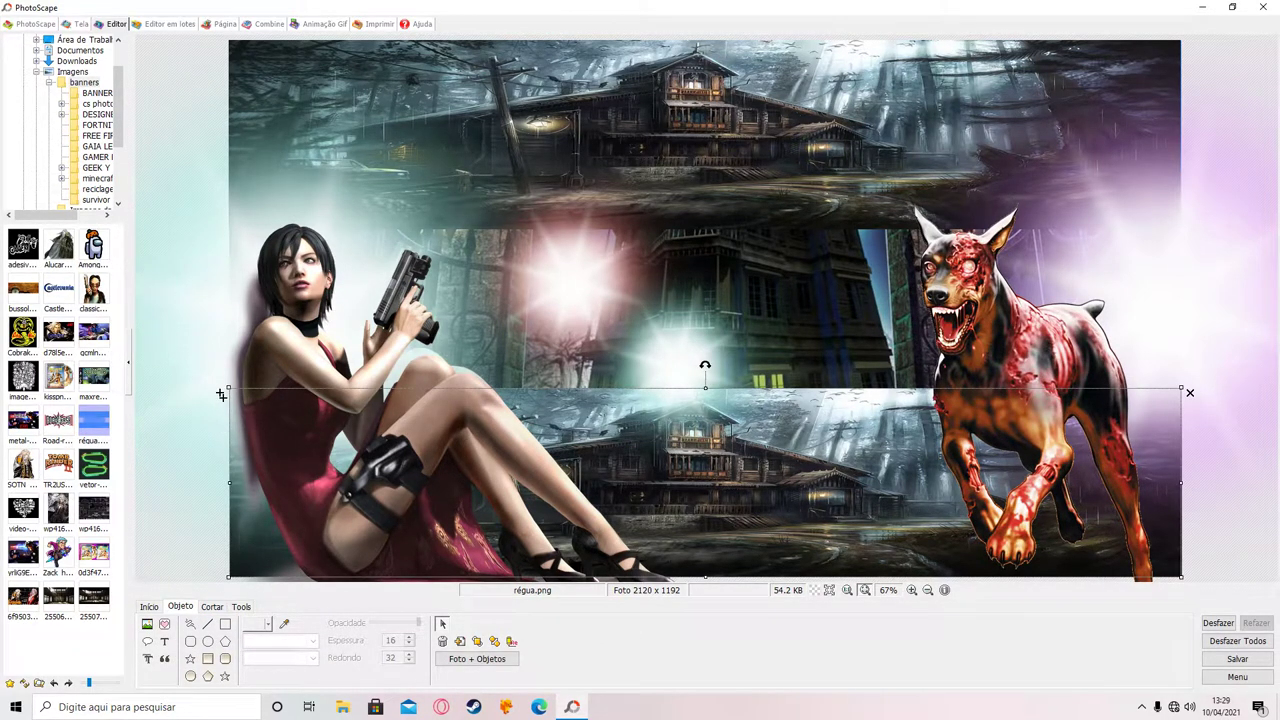
Bring the lower house strip to the front and align it with the banner bottom.
{"action": "left_click", "coordinate": [476, 641]}
{"action": "left_click_drag", "start_coordinate": [450, 489], "coordinate": [454, 490]}
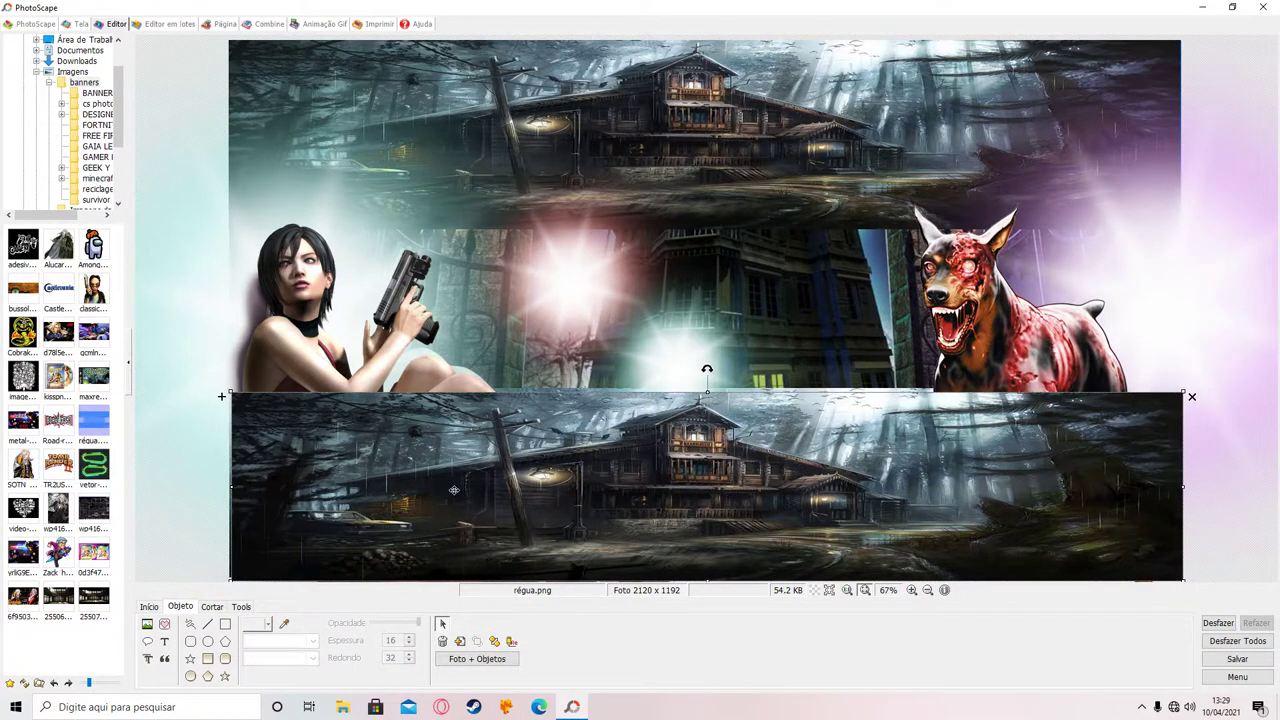
{"action": "left_click_drag", "start_coordinate": [453, 493], "coordinate": [451, 493]}
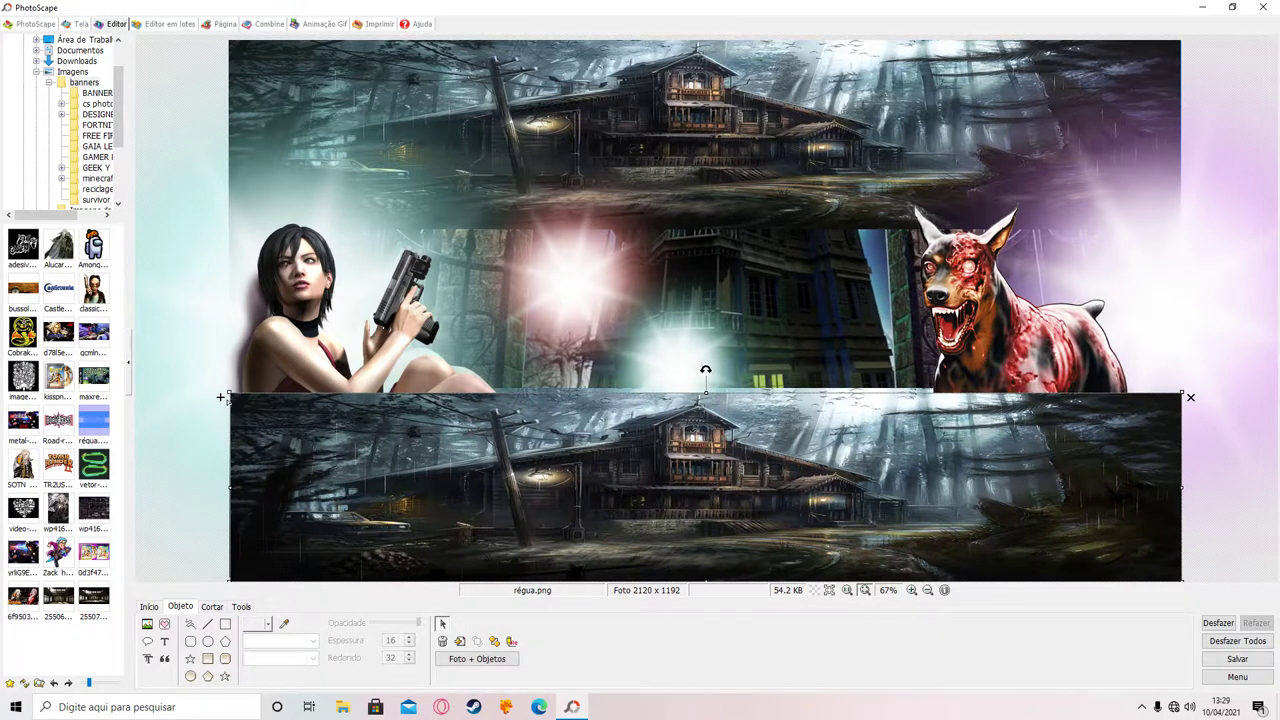
{"action": "left_click_drag", "start_coordinate": [386, 497], "coordinate": [392, 505]}
Position the top house strip across the banner top and shift the guide line right.
{"action": "left_click_drag", "start_coordinate": [520, 503], "coordinate": [445, 155]}
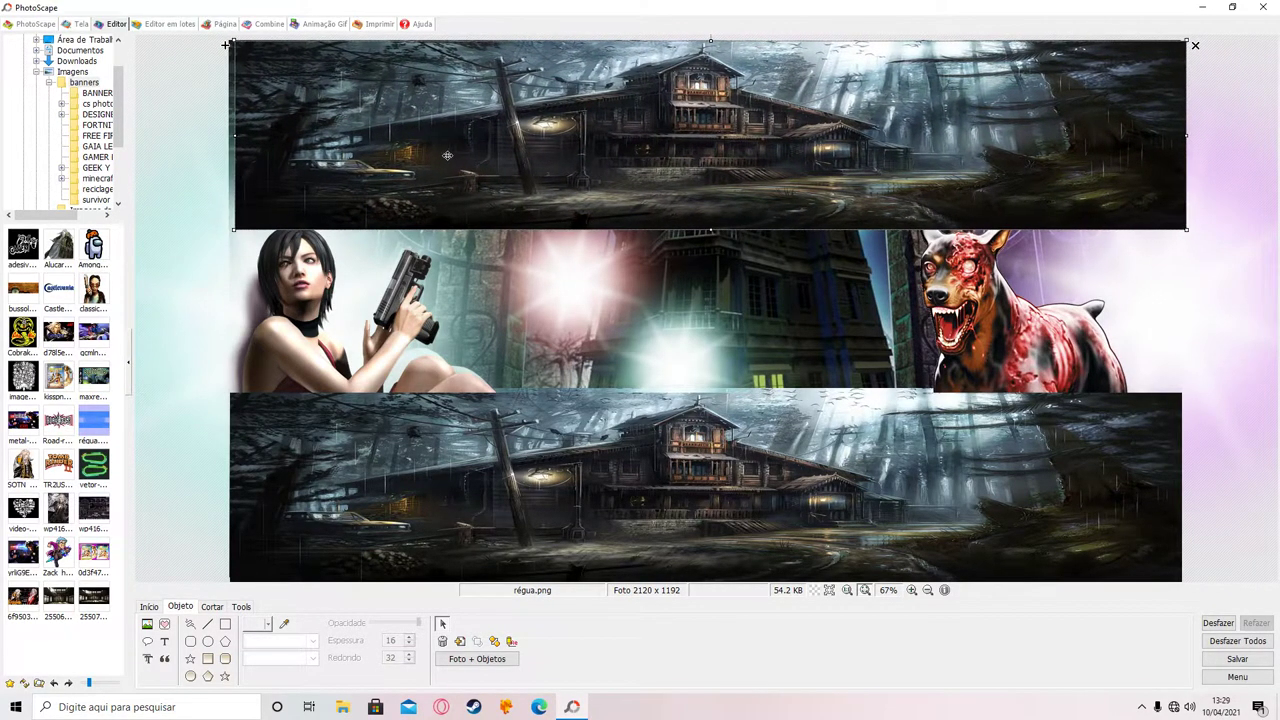
{"action": "left_click", "coordinate": [163, 122]}
{"action": "left_click_drag", "start_coordinate": [643, 324], "coordinate": [852, 298]}
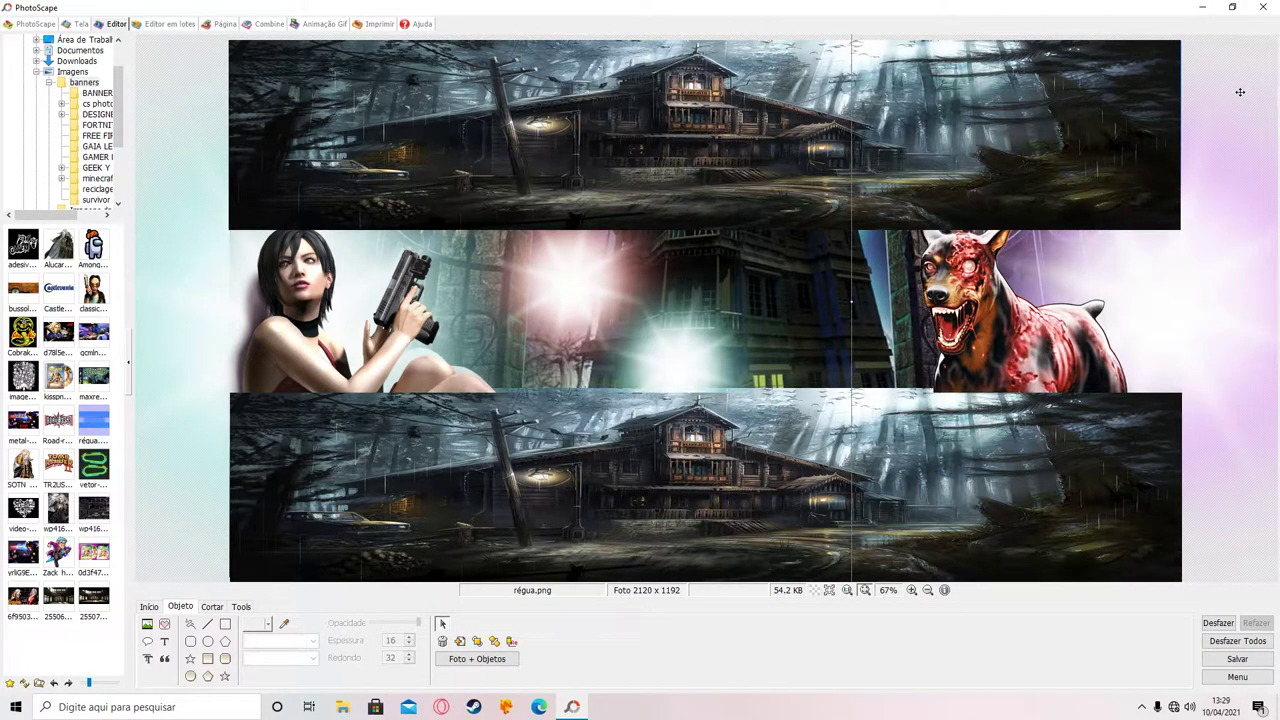
Add 'SURVIVOR' text in the Another Danger Slanted Demo font, coloured red.
{"action": "left_click", "coordinate": [165, 642]}
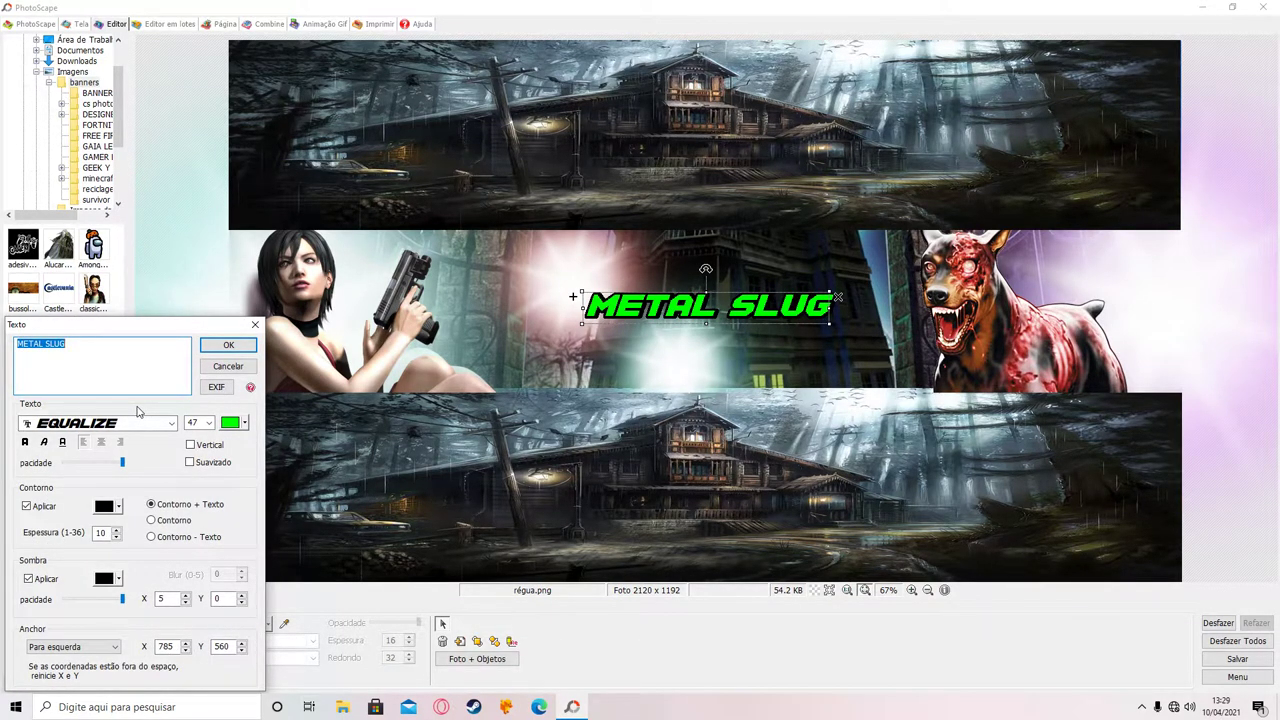
{"action": "type", "text": "SURV"}
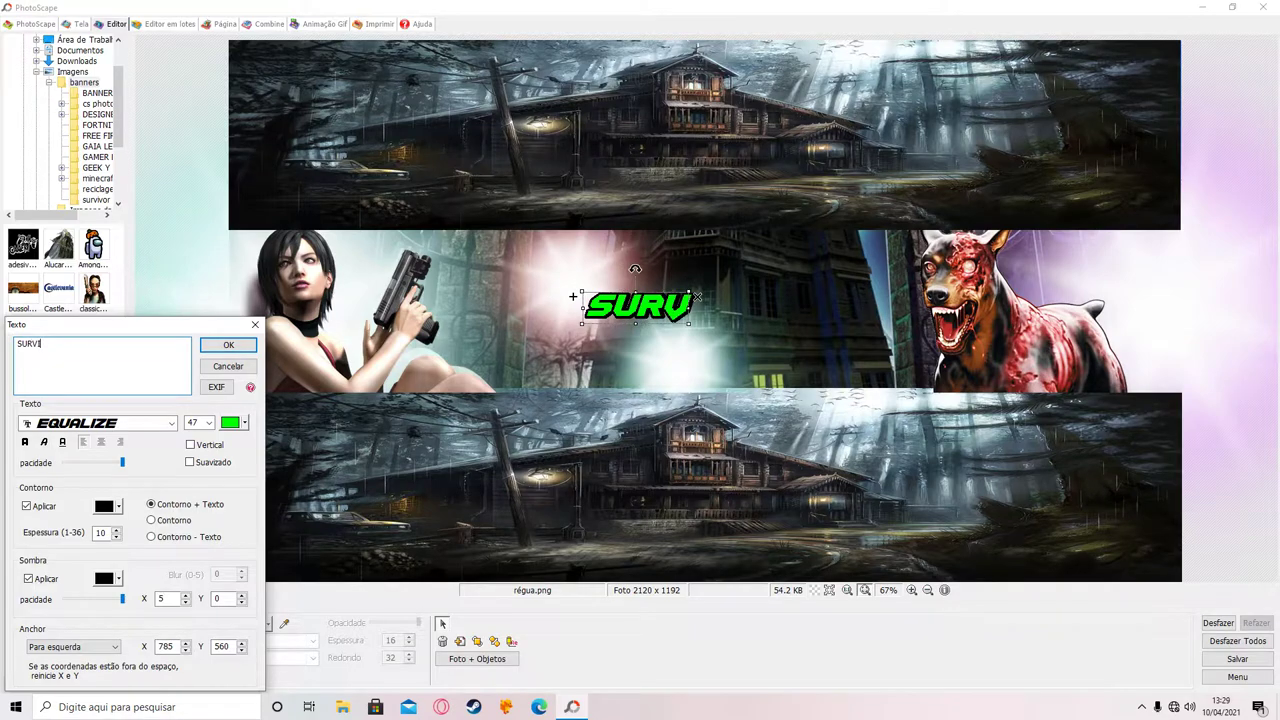
{"action": "type", "text": "IVOR"}
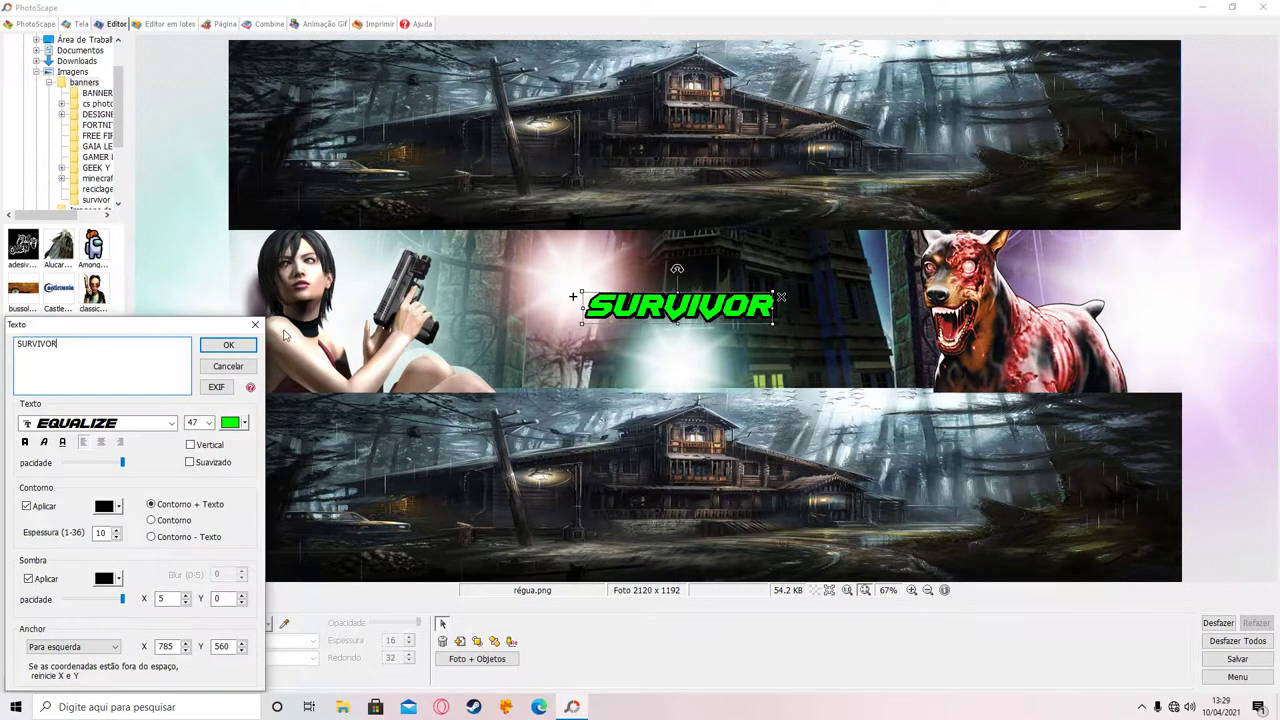
{"action": "left_click", "coordinate": [171, 424]}
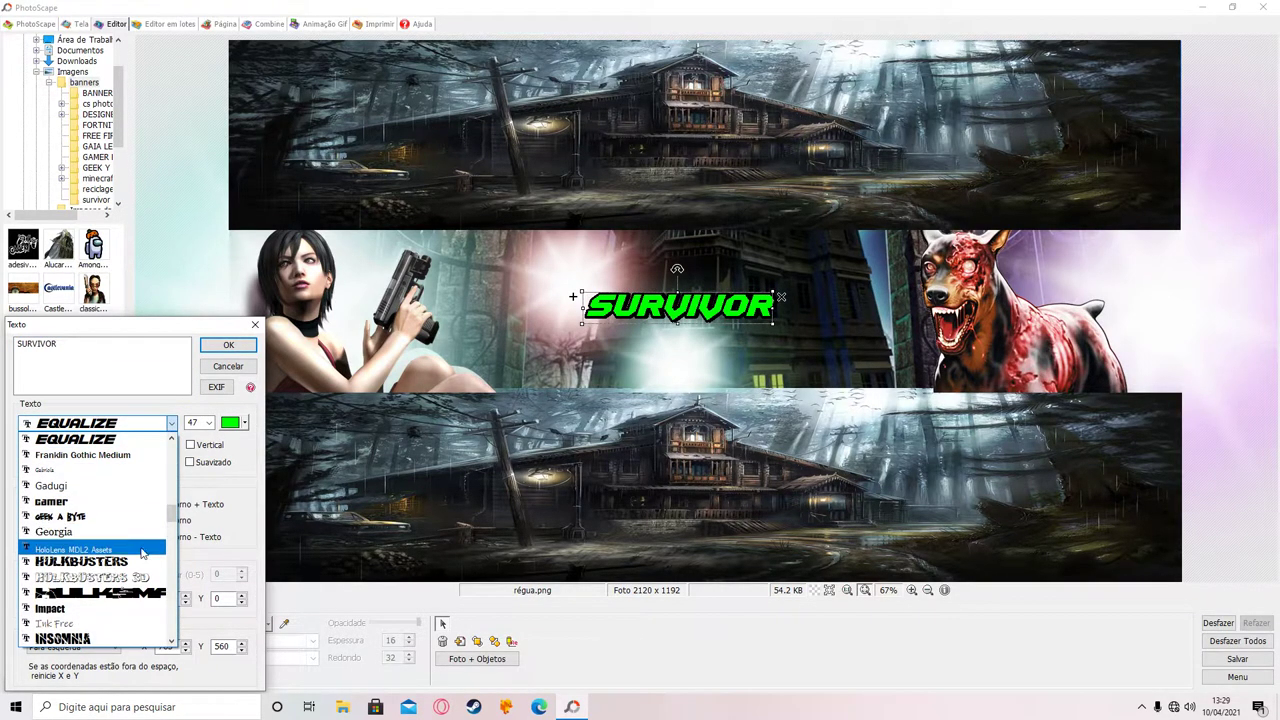
{"action": "scroll", "coordinate": [135, 565], "scroll_direction": "up", "scroll_amount": 10}
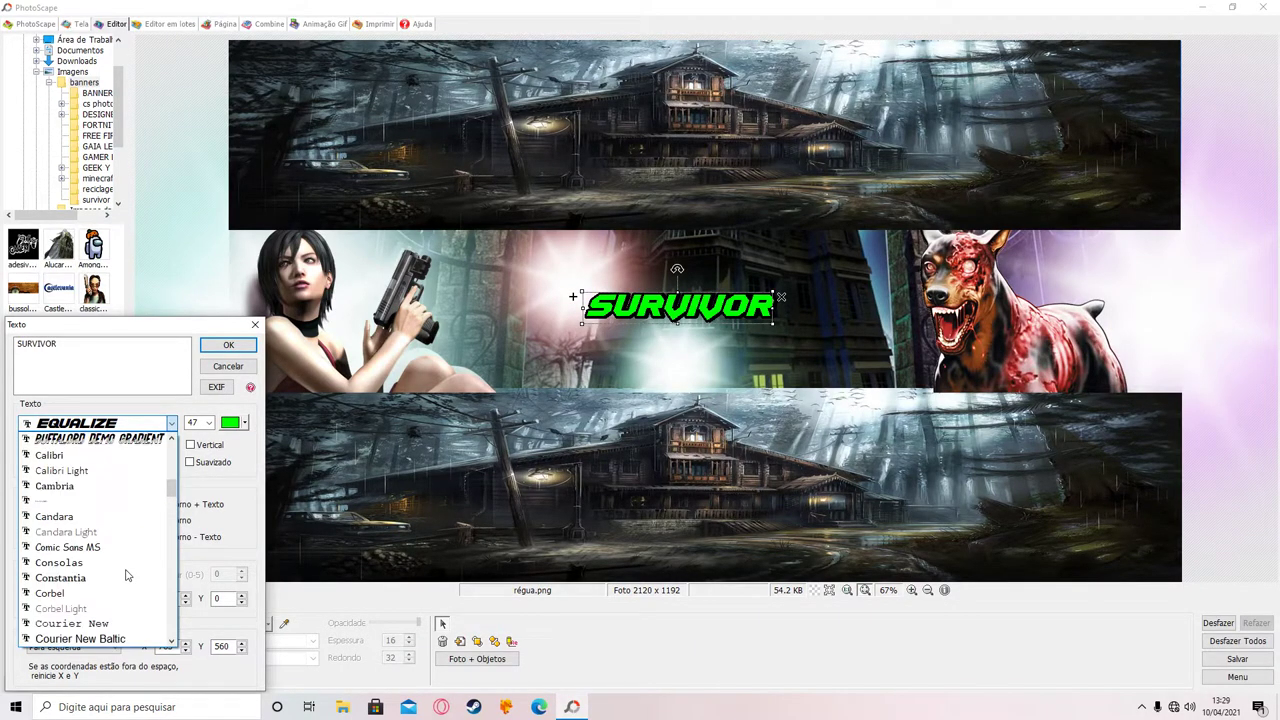
{"action": "scroll", "coordinate": [127, 573], "scroll_direction": "up", "scroll_amount": 3}
{"action": "scroll", "coordinate": [127, 573], "scroll_direction": "up", "scroll_amount": 3}
{"action": "scroll", "coordinate": [127, 565], "scroll_direction": "up", "scroll_amount": 3}
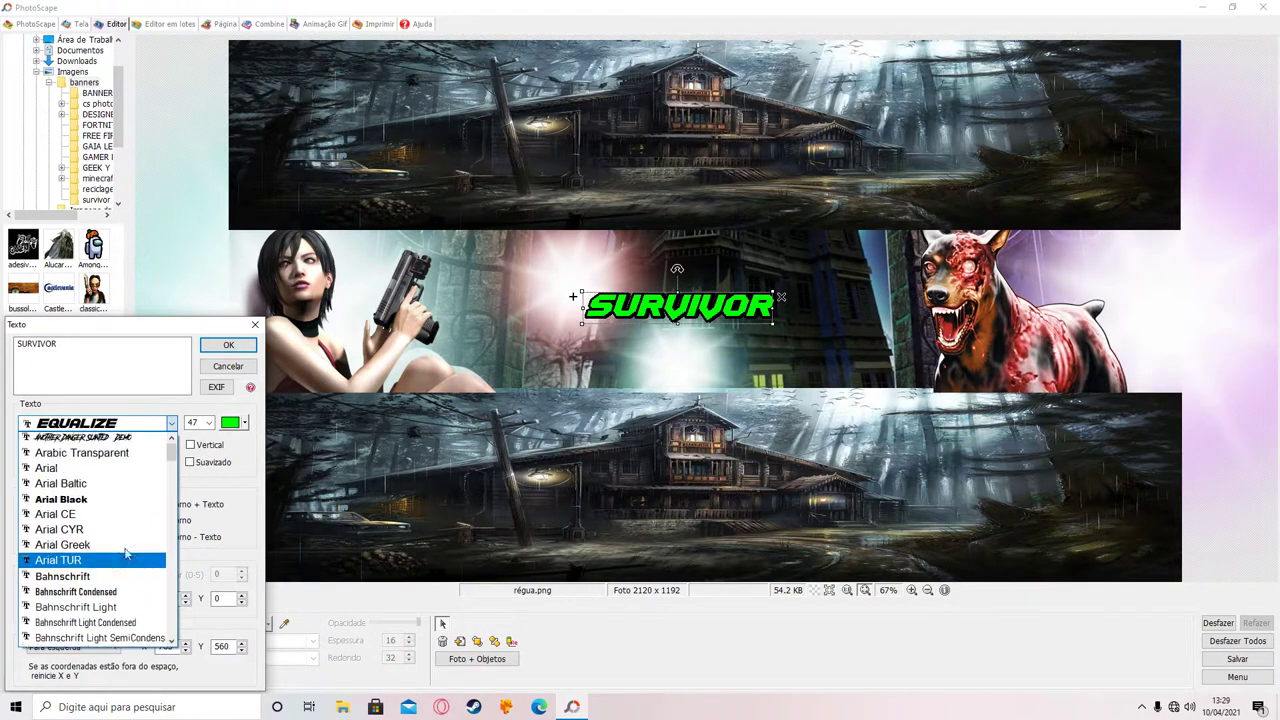
{"action": "left_click", "coordinate": [112, 457]}
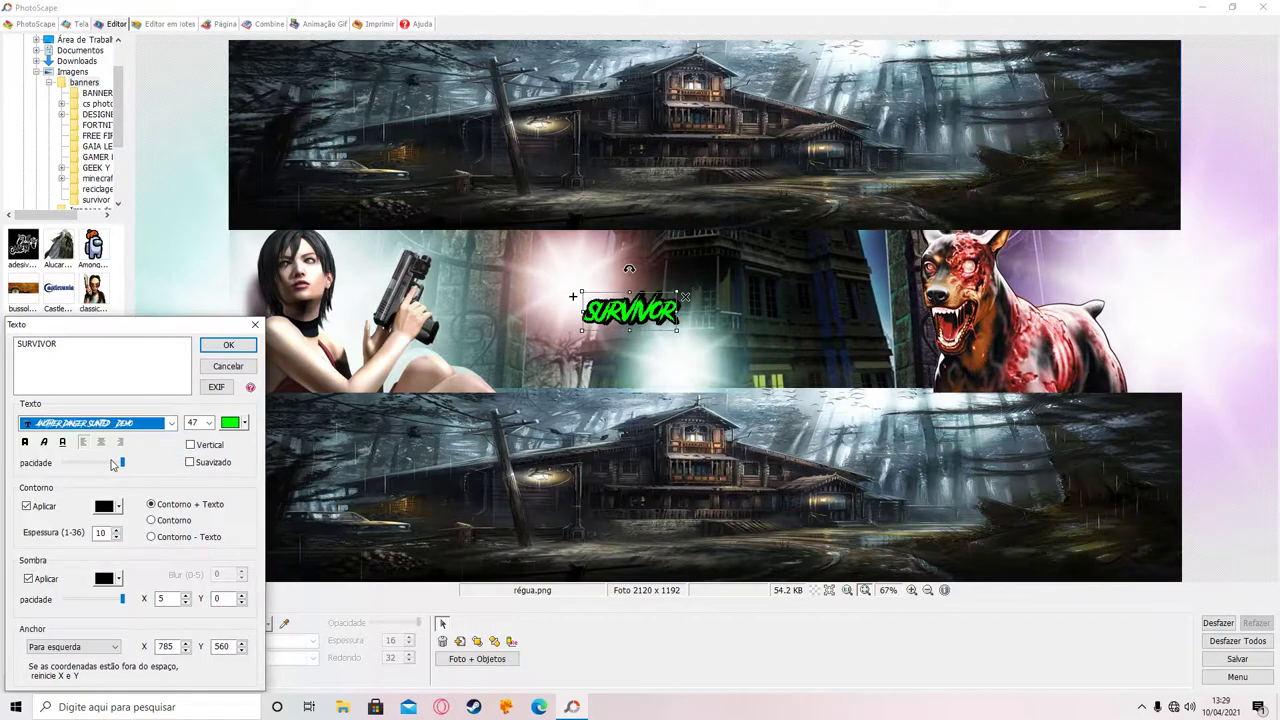
{"action": "left_click", "coordinate": [245, 425]}
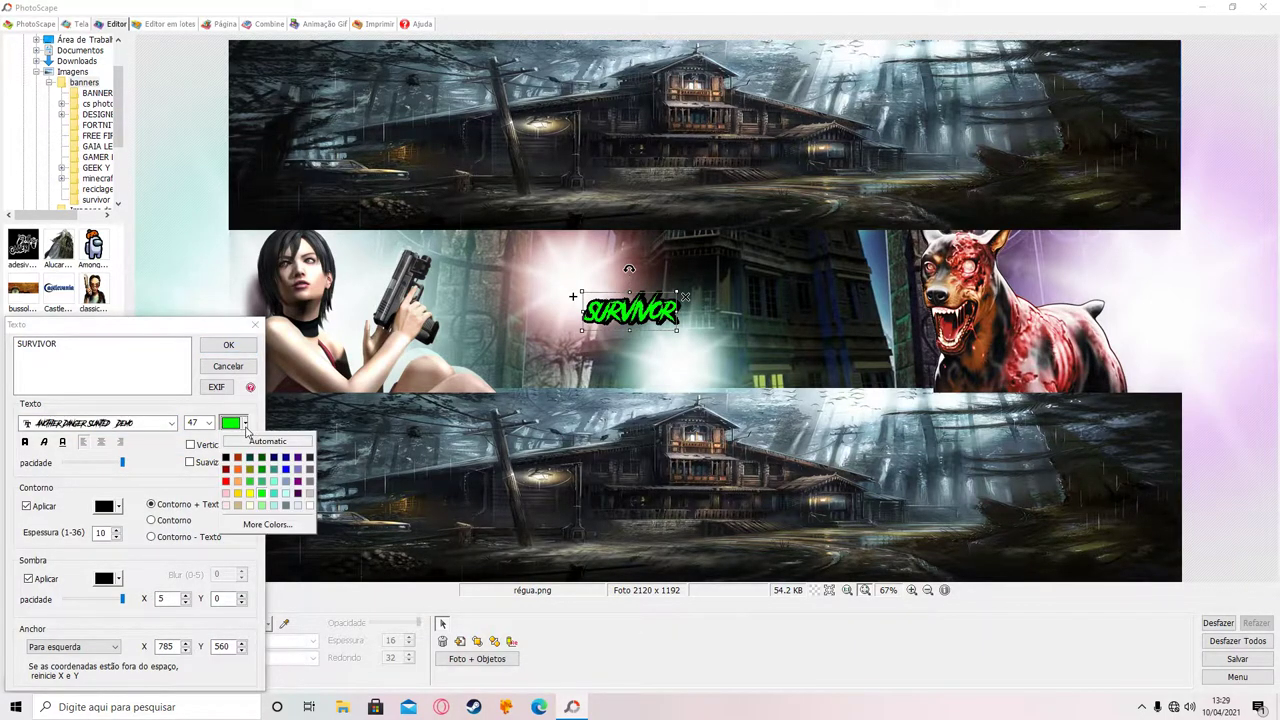
{"action": "left_click", "coordinate": [228, 483]}
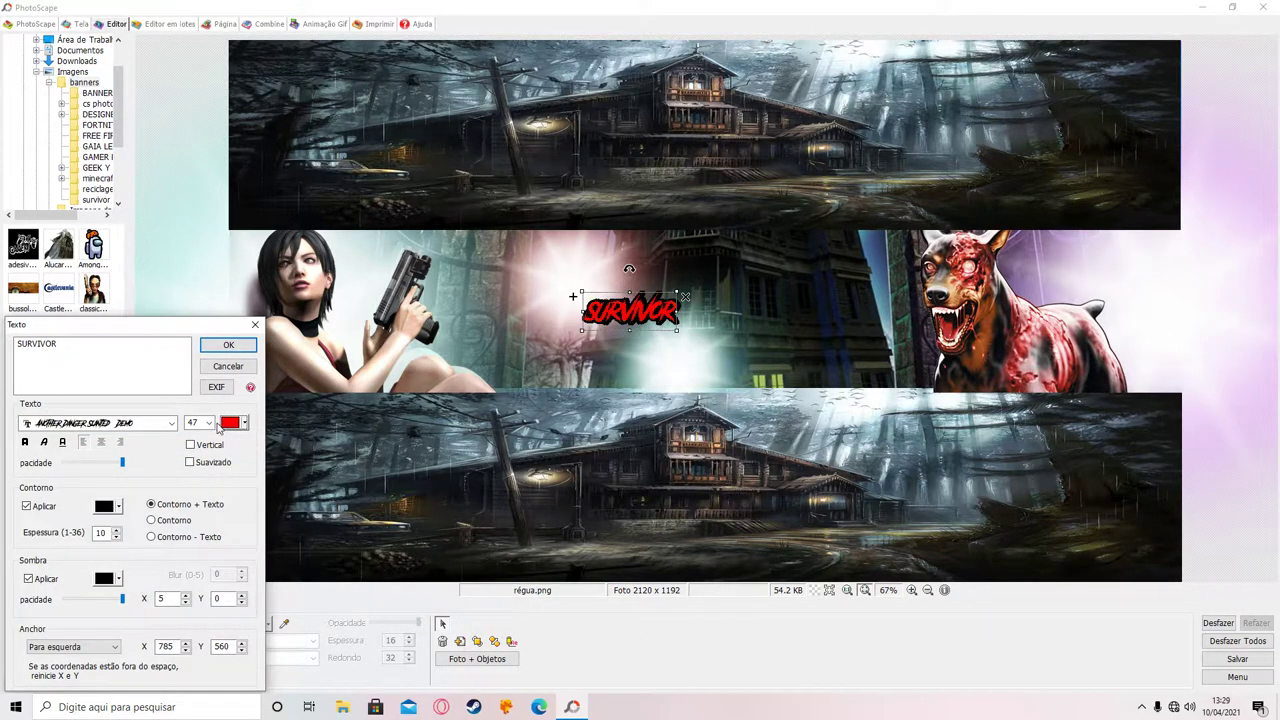
{"action": "left_click", "coordinate": [229, 345]}
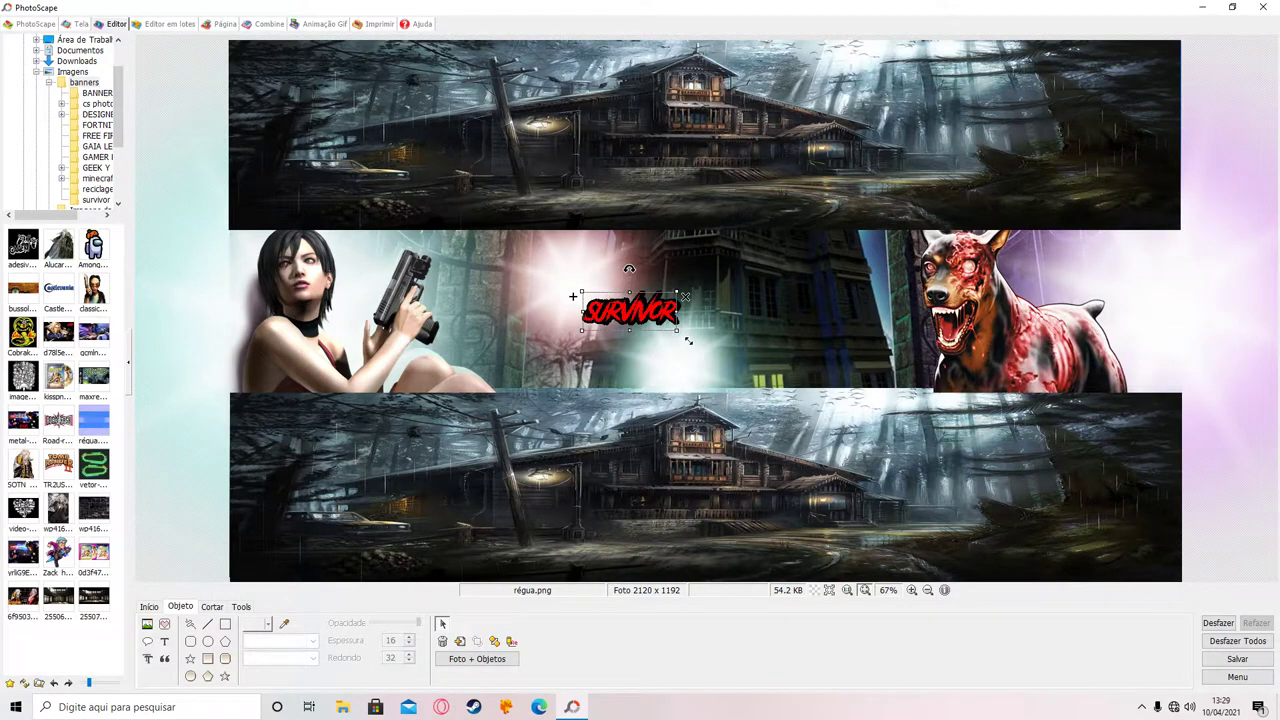
Enlarge the SURVIVOR title and move it to the upper centre between woman and dog.
{"action": "left_click_drag", "start_coordinate": [722, 373], "coordinate": [755, 402]}
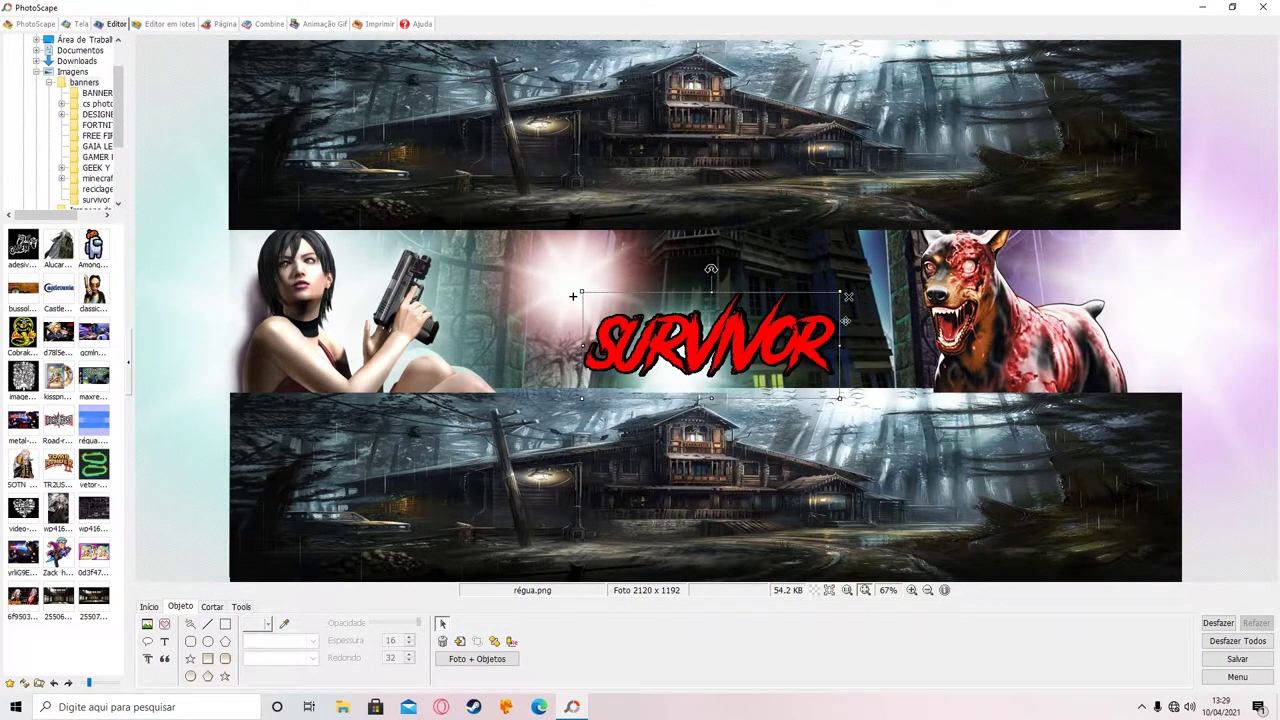
{"action": "left_click_drag", "start_coordinate": [852, 299], "coordinate": [793, 318]}
{"action": "mouse_move", "coordinate": [718, 365]}
{"action": "left_mouse_down"}
{"action": "mouse_move", "coordinate": [775, 311]}
{"action": "mouse_move", "coordinate": [716, 298]}
{"action": "left_mouse_up"}
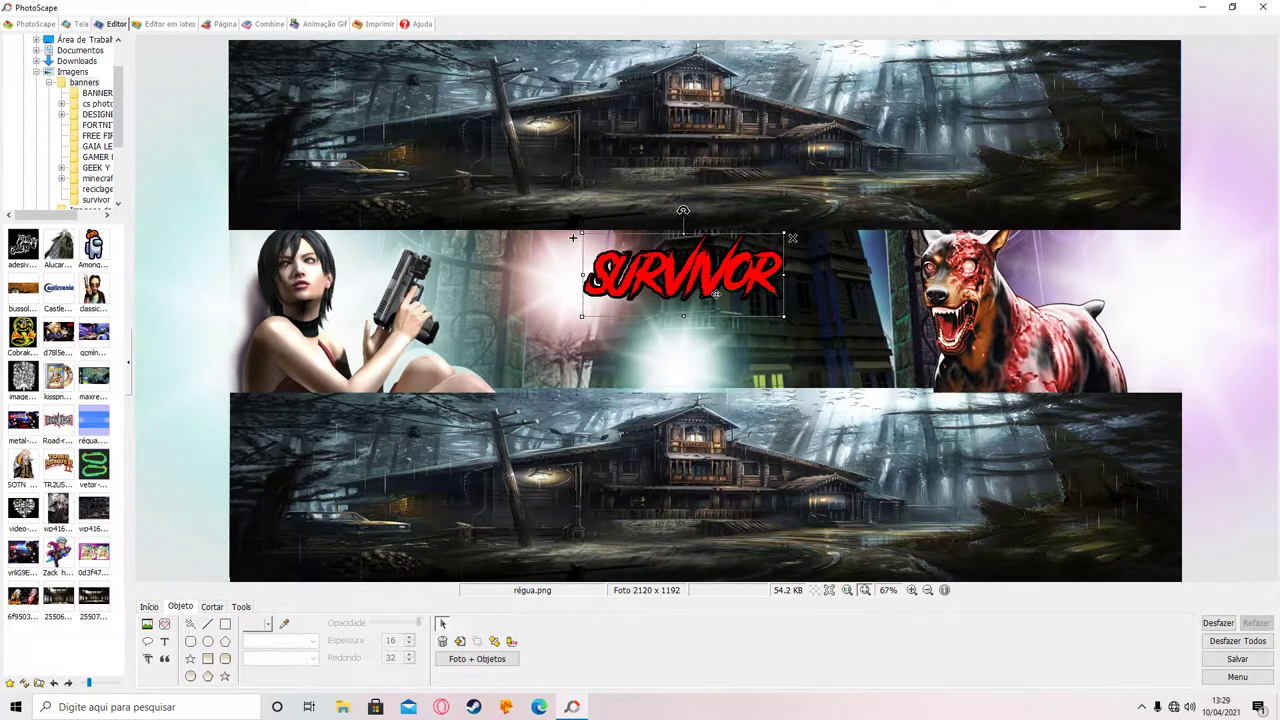
{"action": "left_click_drag", "start_coordinate": [716, 298], "coordinate": [705, 300]}
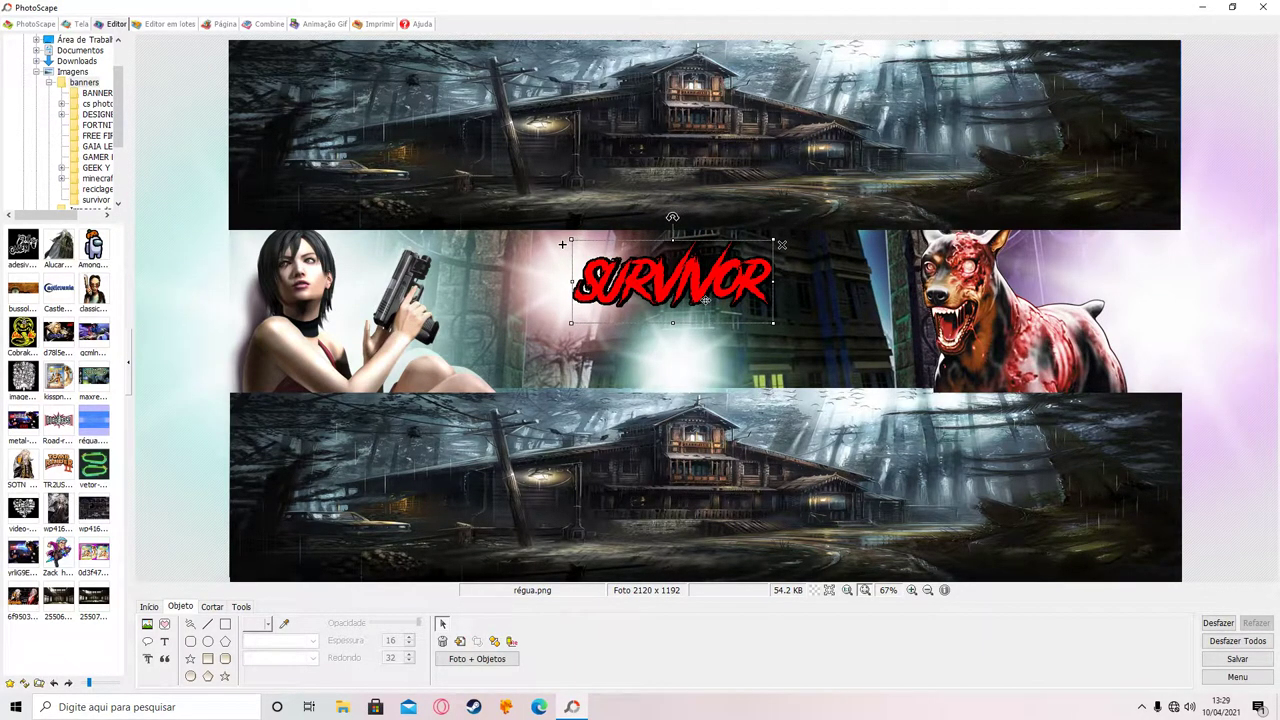
{"action": "left_click", "coordinate": [187, 160]}
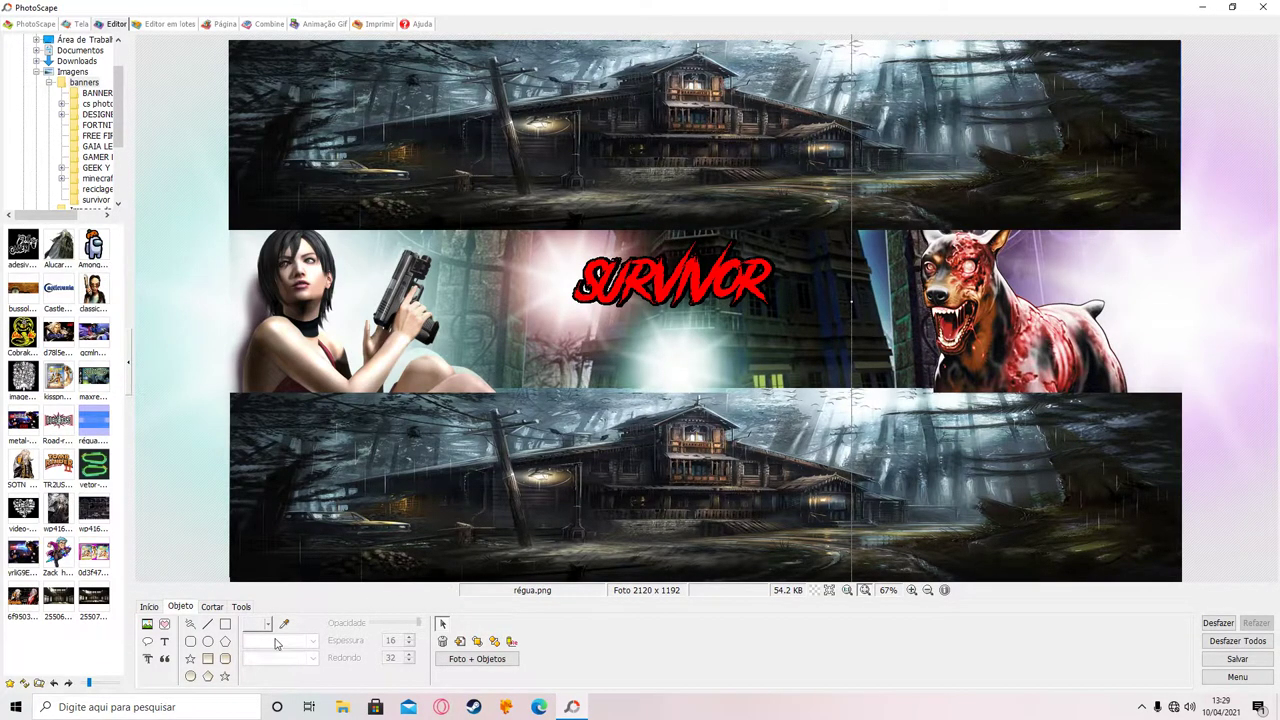
Add an enlarged 'HORROR' text title placed just below SURVIVOR.
{"action": "left_click", "coordinate": [167, 644]}
{"action": "type", "text": "HORROR"}
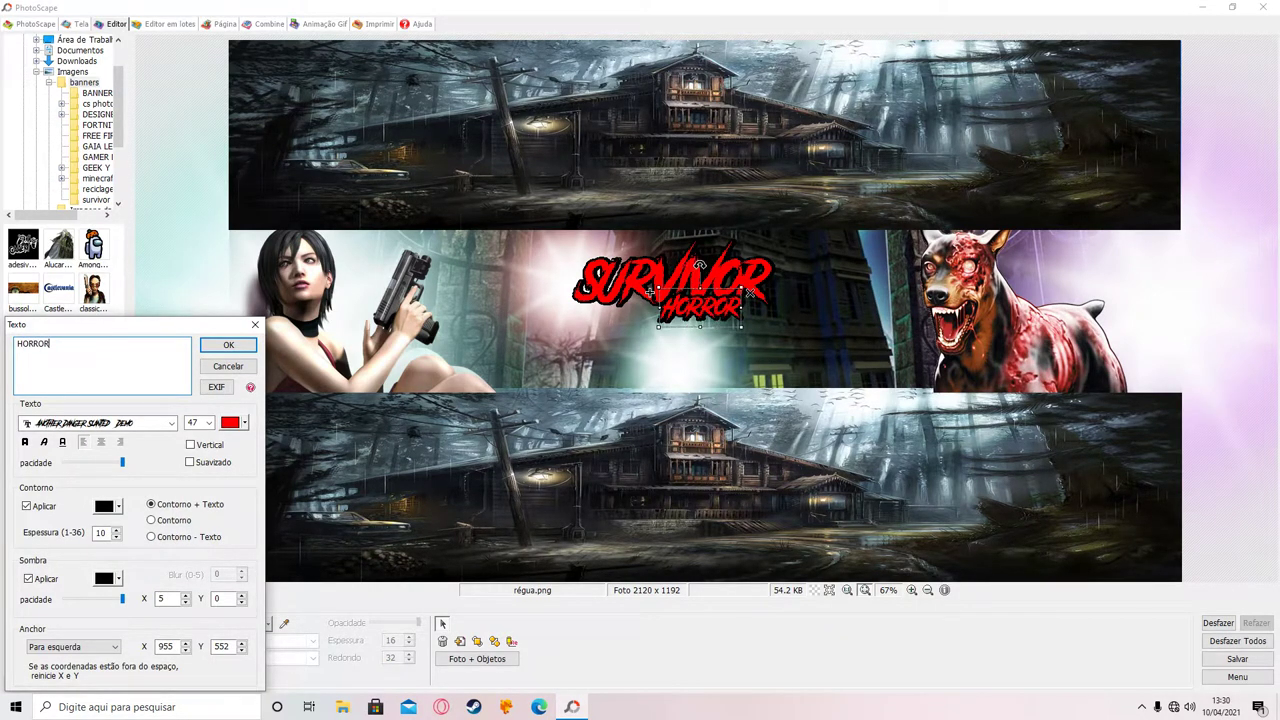
{"action": "left_click", "coordinate": [228, 345]}
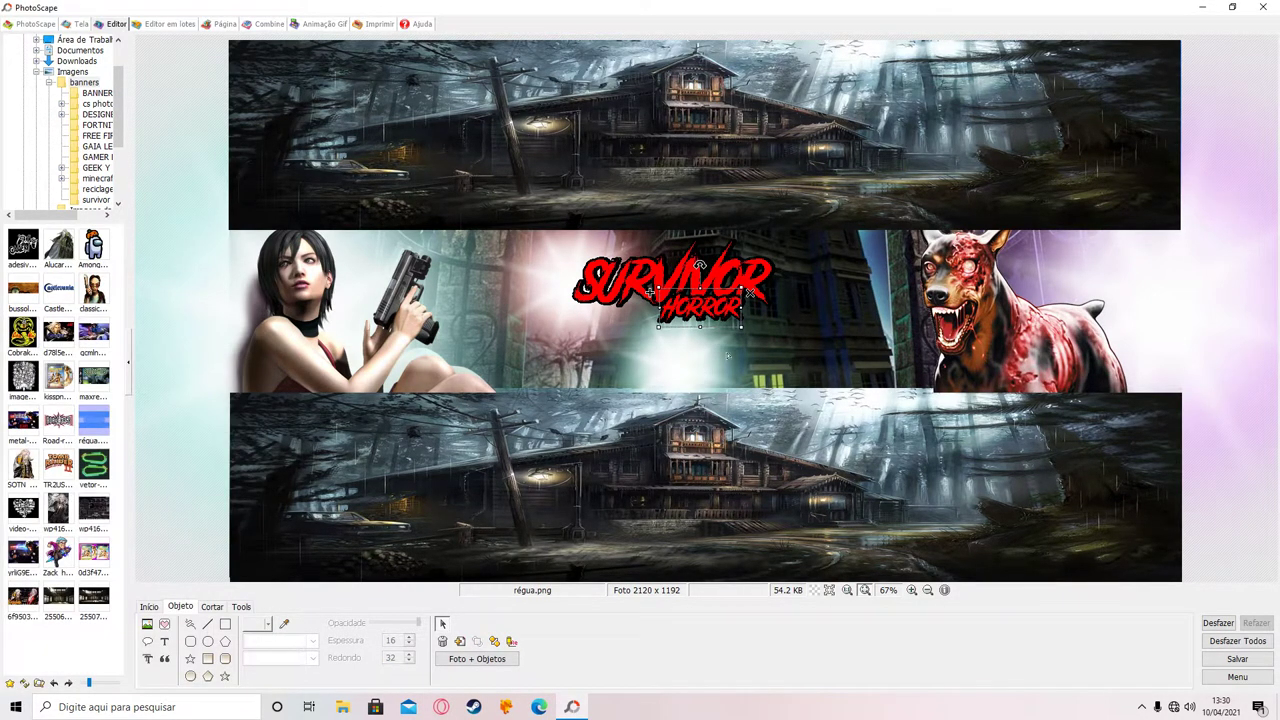
{"action": "left_click_drag", "start_coordinate": [761, 347], "coordinate": [818, 404]}
{"action": "left_click_drag", "start_coordinate": [754, 366], "coordinate": [759, 366]}
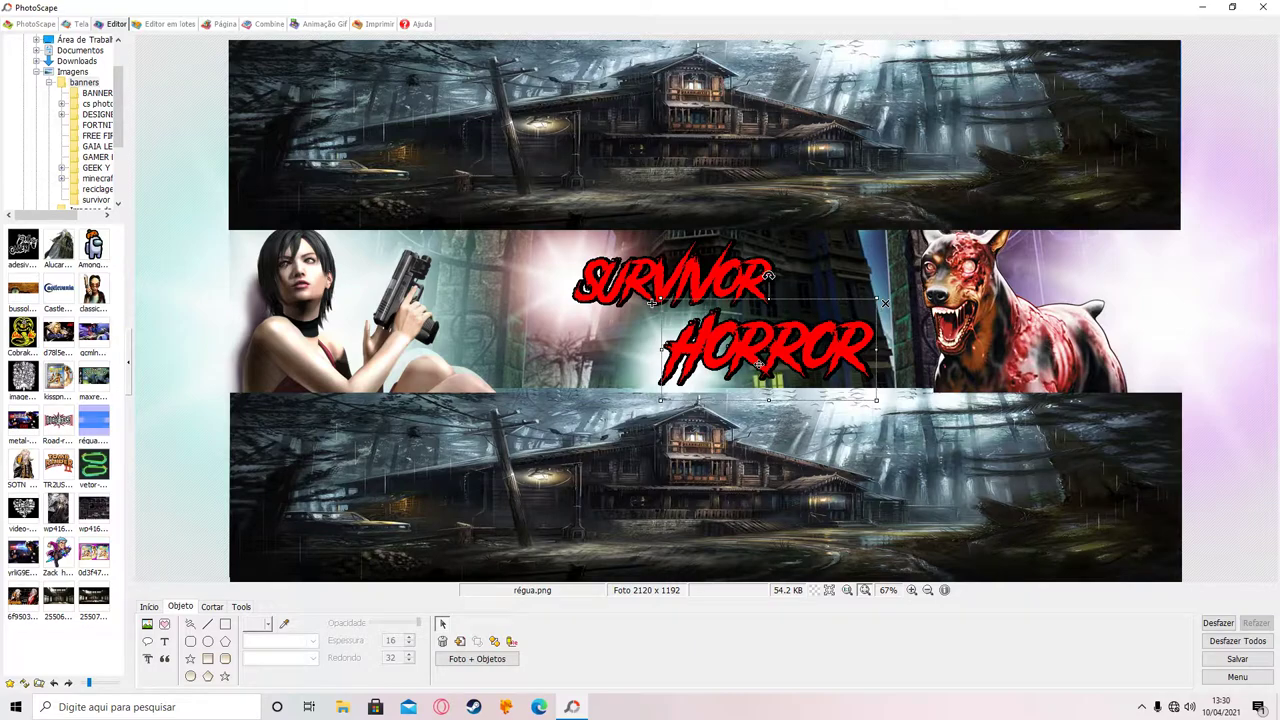
{"action": "left_click", "coordinate": [1230, 168]}
Add a vertical alignment guide, nudge the lower banner strip down, and move the guide right.
{"action": "left_click", "coordinate": [700, 480]}
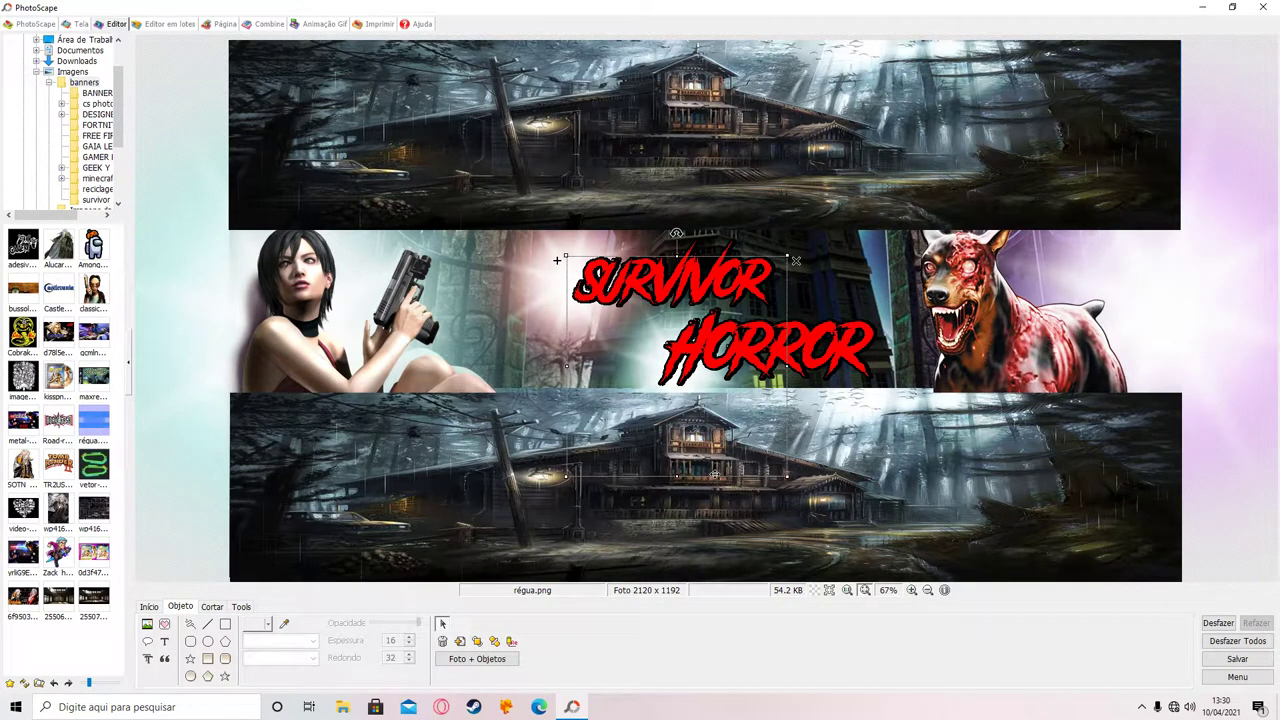
{"action": "left_click", "coordinate": [533, 490]}
{"action": "left_click_drag", "start_coordinate": [628, 518], "coordinate": [643, 325]}
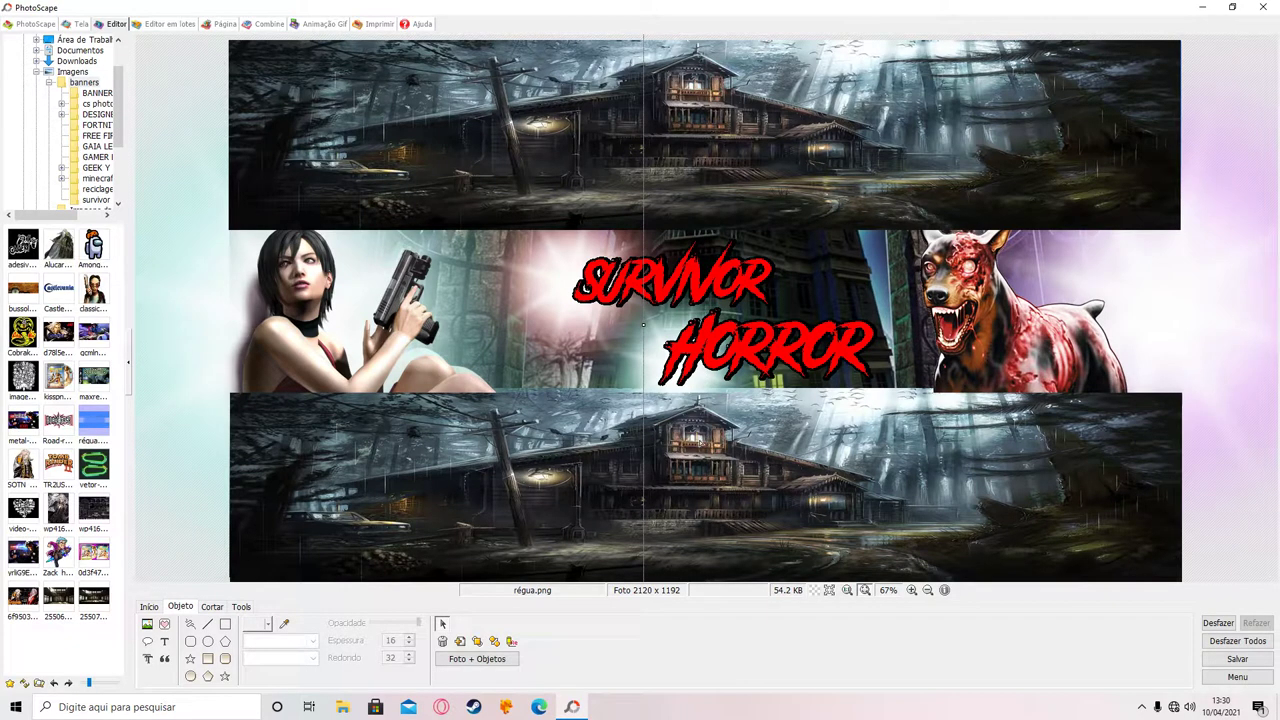
{"action": "left_click", "coordinate": [556, 527]}
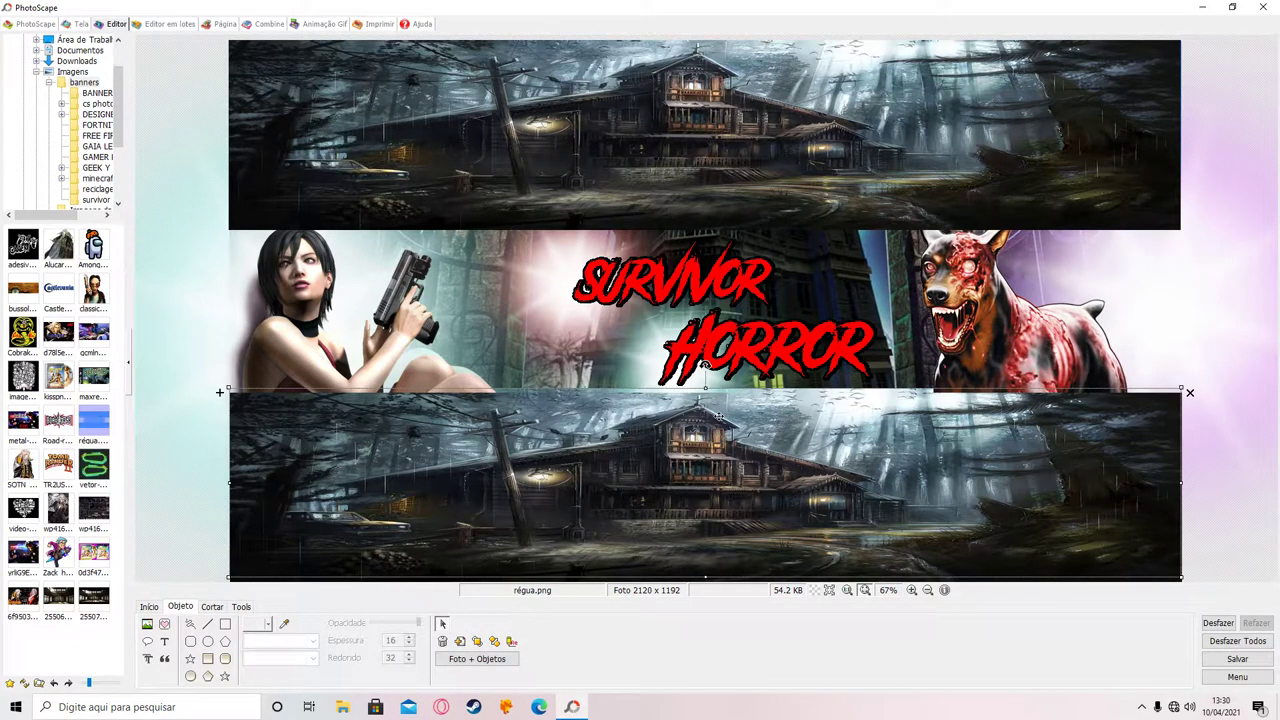
{"action": "left_click_drag", "start_coordinate": [717, 400], "coordinate": [717, 403]}
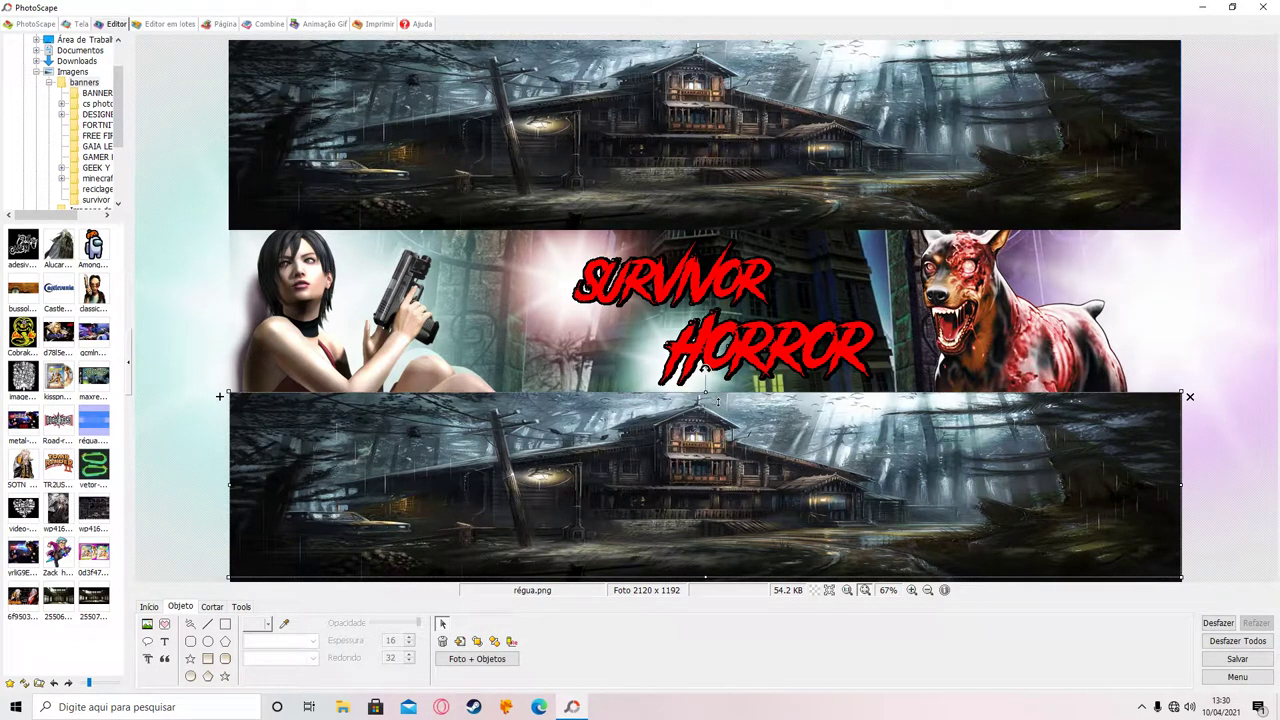
{"action": "left_click", "coordinate": [201, 122]}
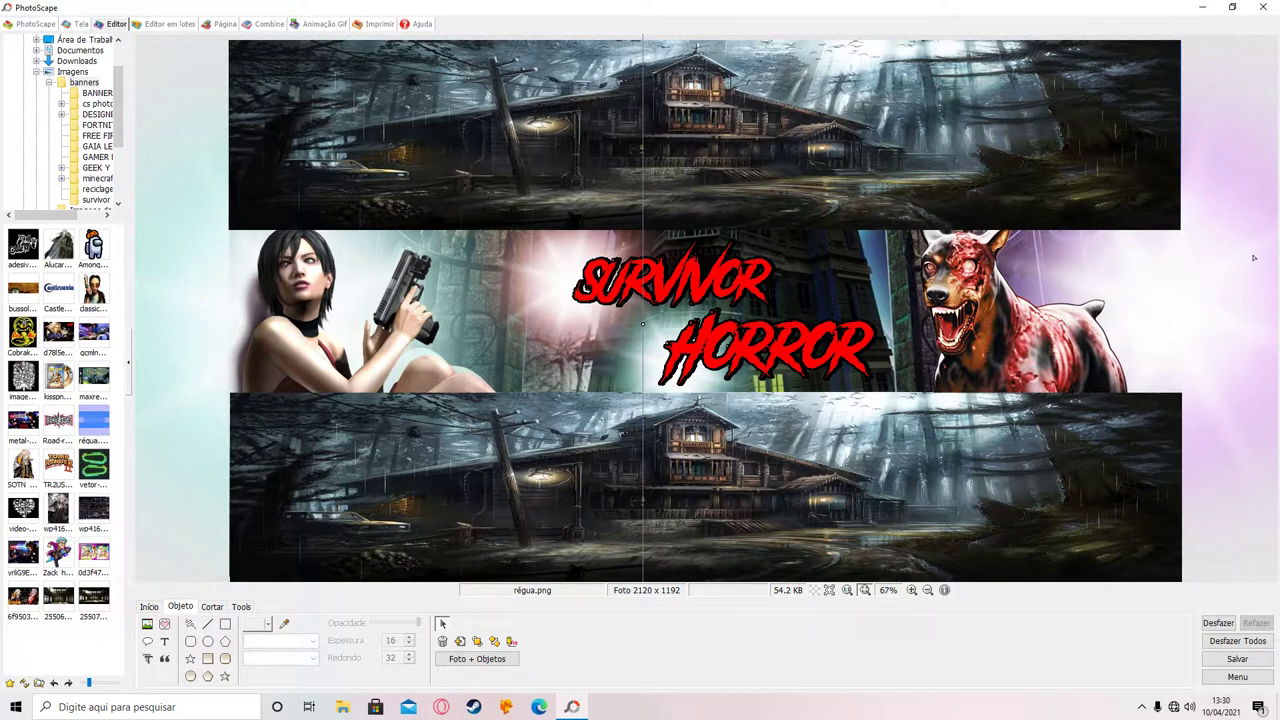
{"action": "left_click_drag", "start_coordinate": [643, 323], "coordinate": [852, 300]}
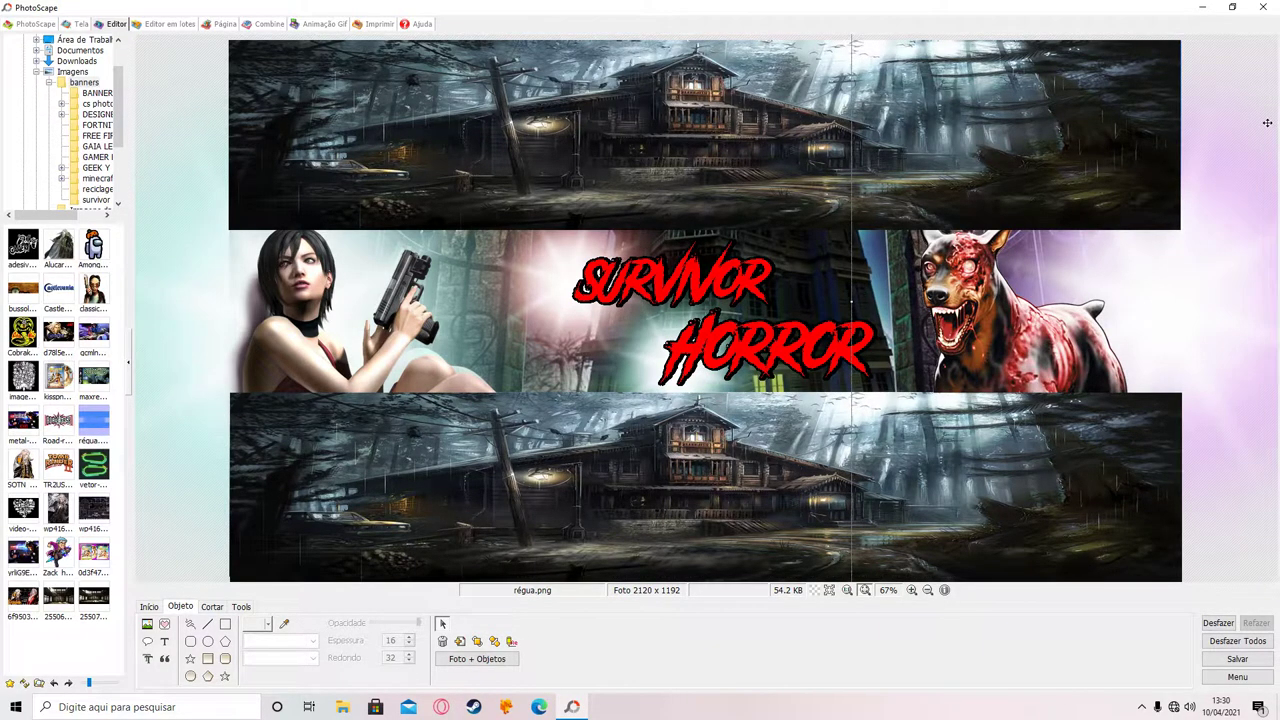
{"action": "left_click", "coordinate": [147, 623]}
Insert the headphone-eyeball image pngwing.com (3) from Imagens > banners > DESIGNERS PNG.
{"action": "left_click", "coordinate": [188, 608]}
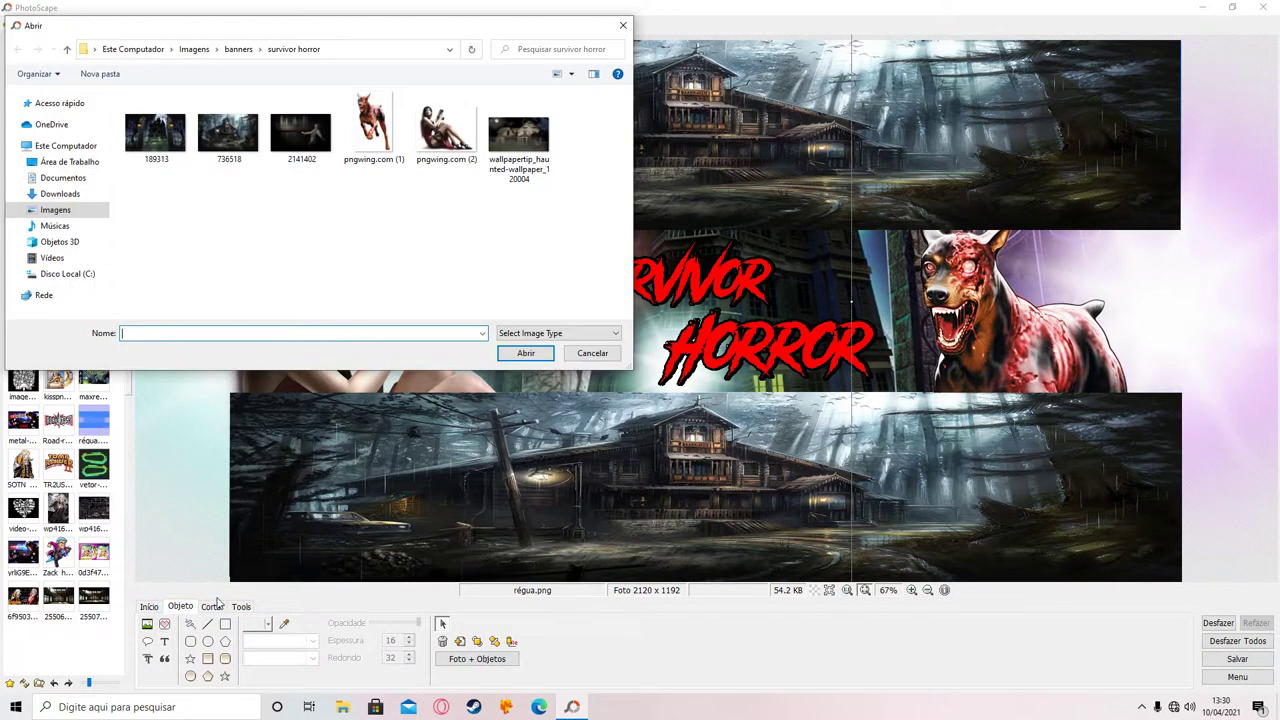
{"action": "left_click", "coordinate": [78, 210]}
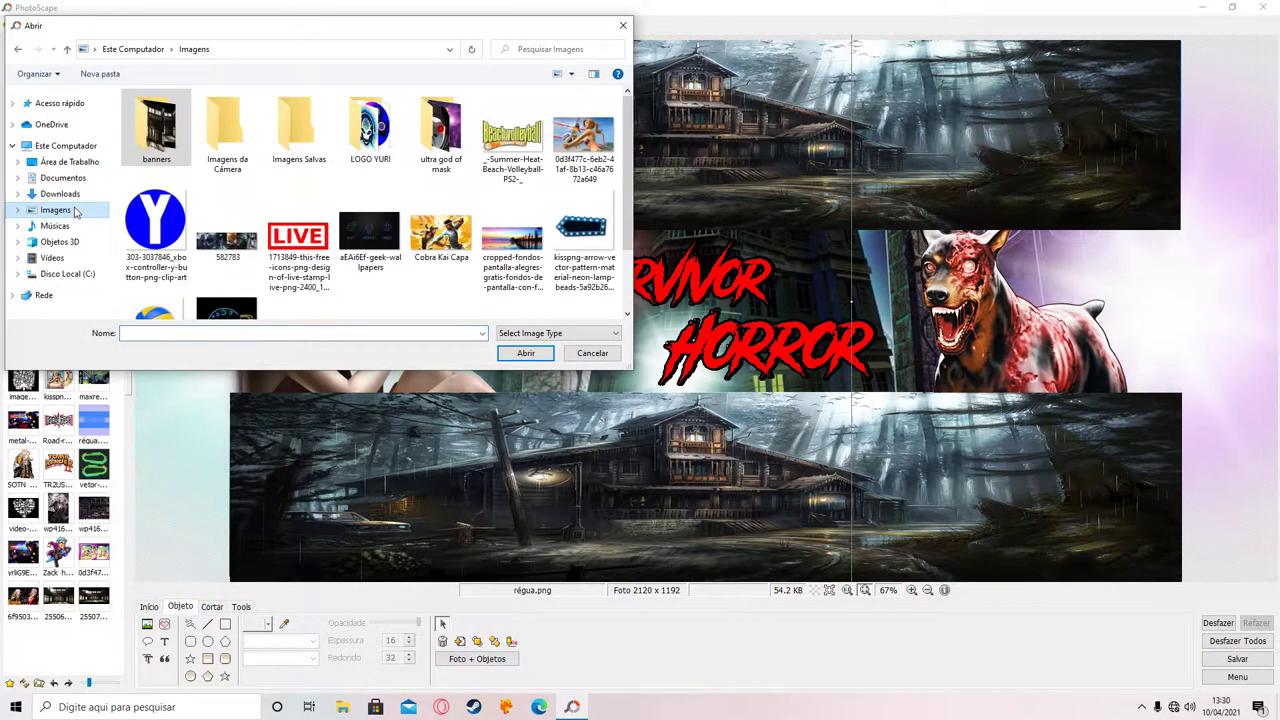
{"action": "double_click", "coordinate": [156, 128]}
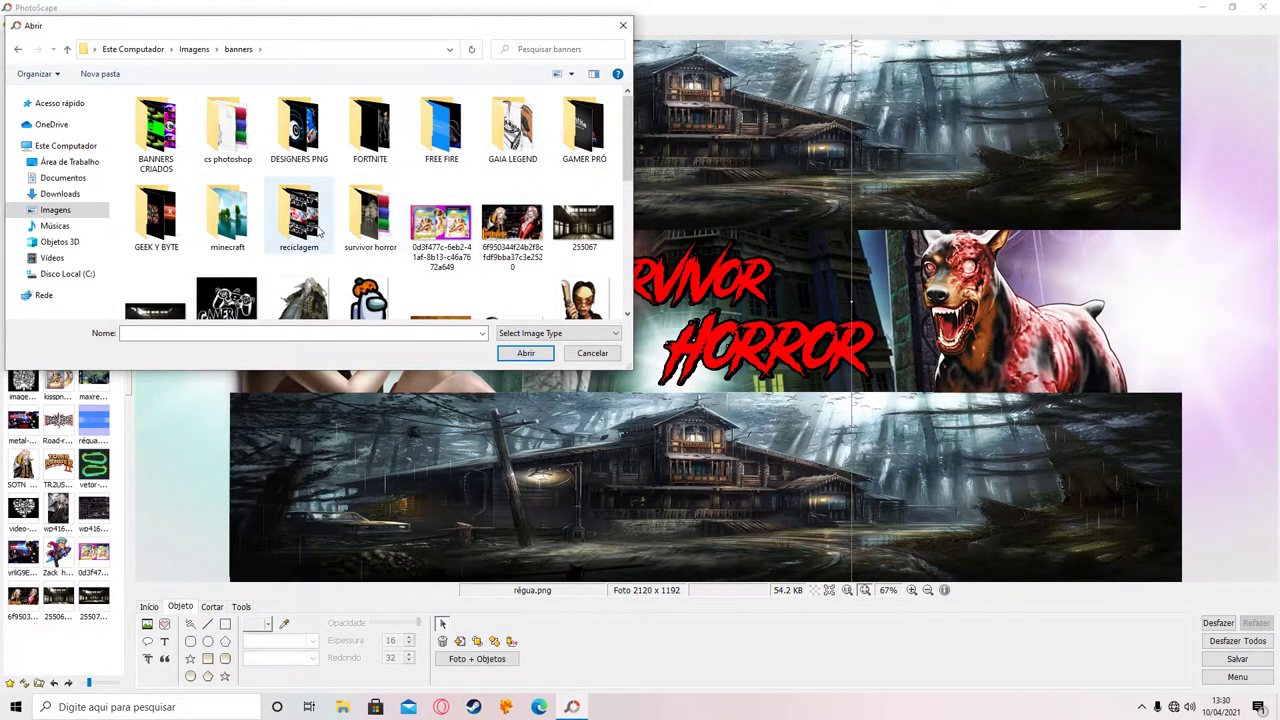
{"action": "double_click", "coordinate": [361, 229]}
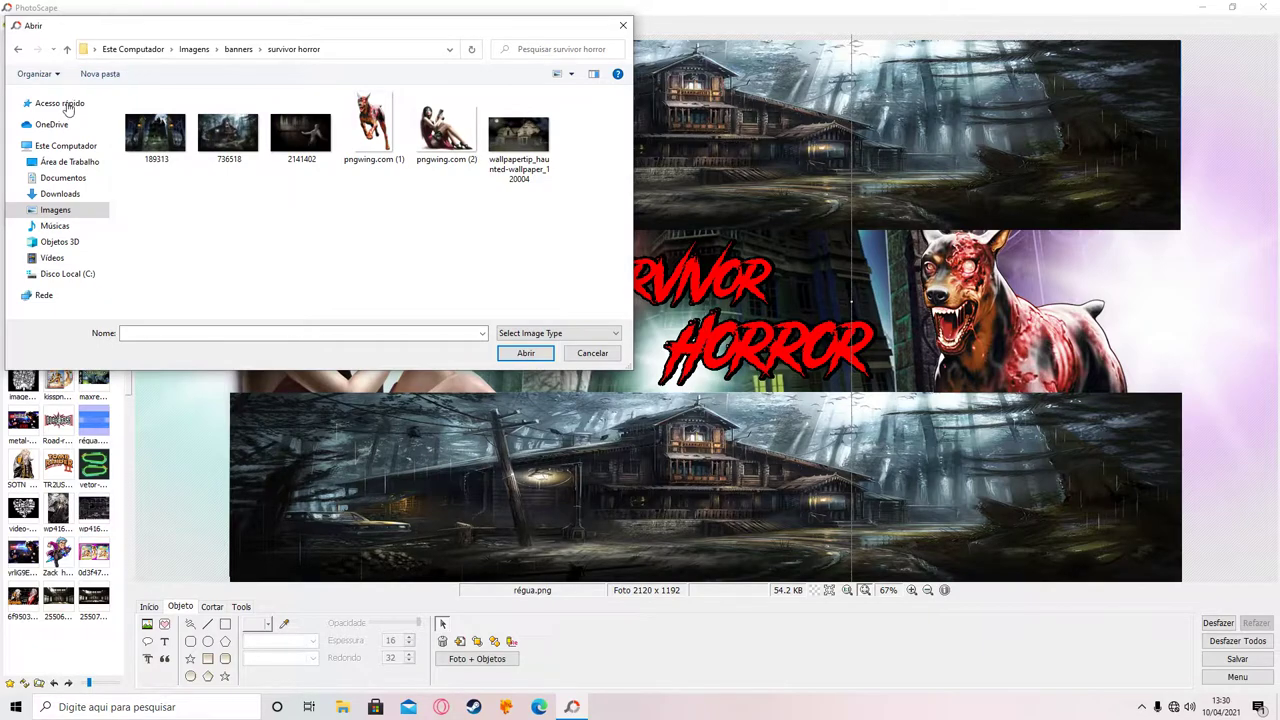
{"action": "left_click", "coordinate": [60, 193]}
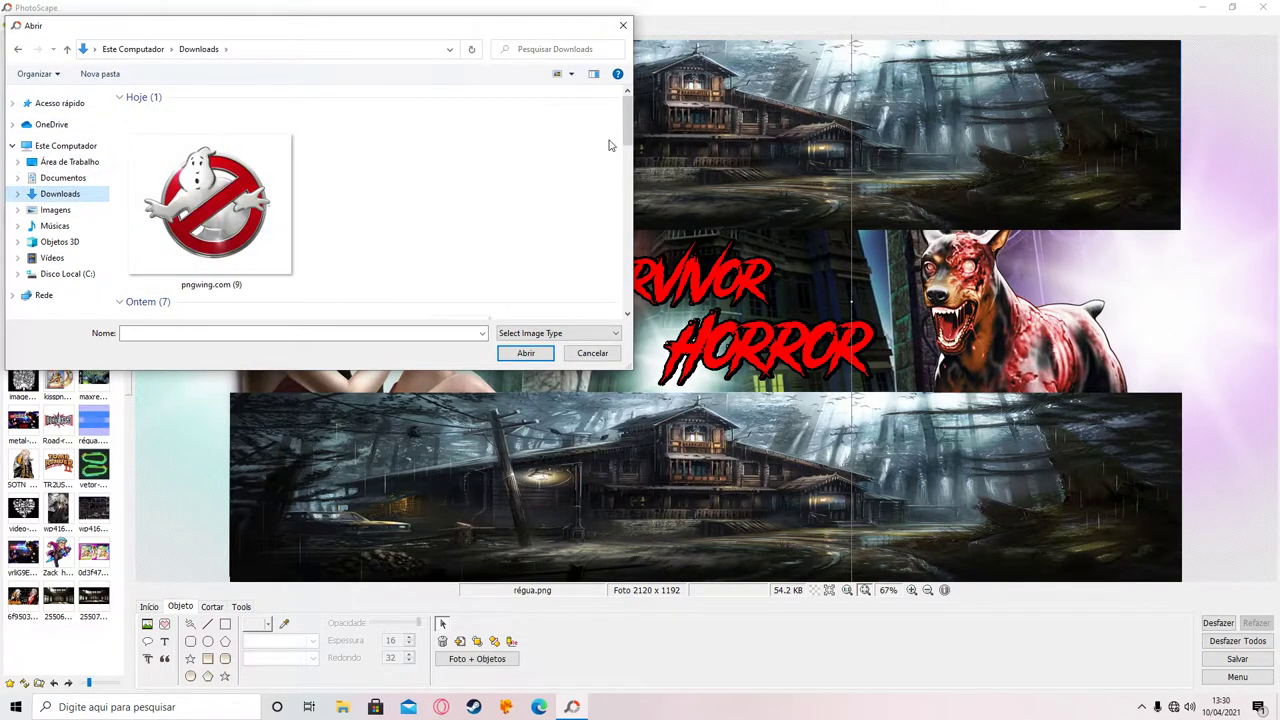
{"action": "mouse_move", "coordinate": [624, 135]}
{"action": "left_mouse_down"}
{"action": "mouse_move", "coordinate": [610, 273]}
{"action": "mouse_move", "coordinate": [612, 245]}
{"action": "left_mouse_up"}
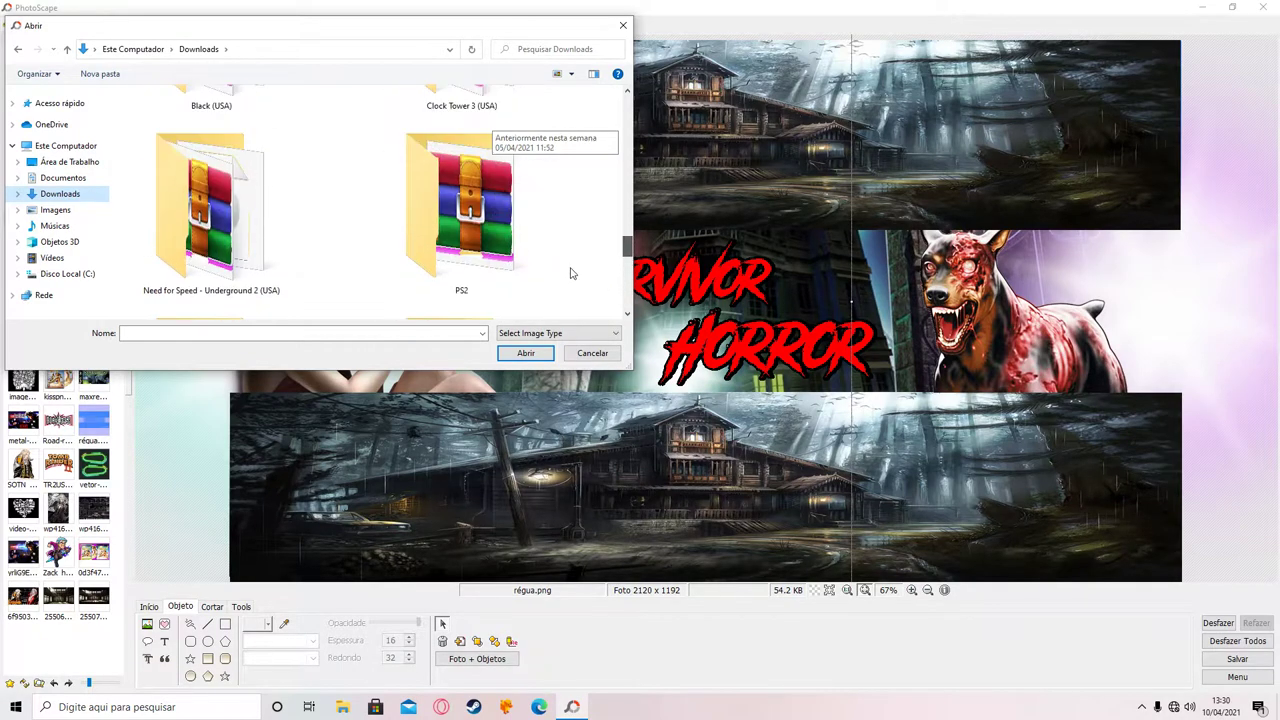
{"action": "left_click", "coordinate": [48, 209]}
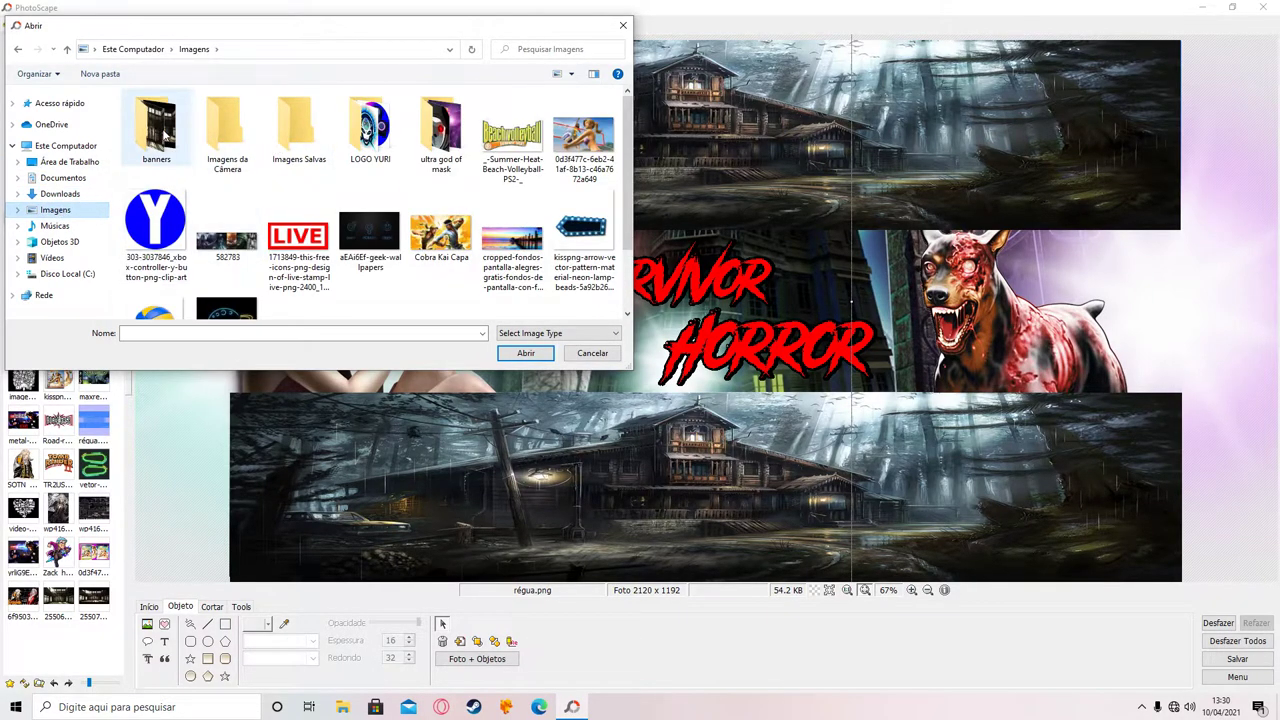
{"action": "double_click", "coordinate": [160, 128]}
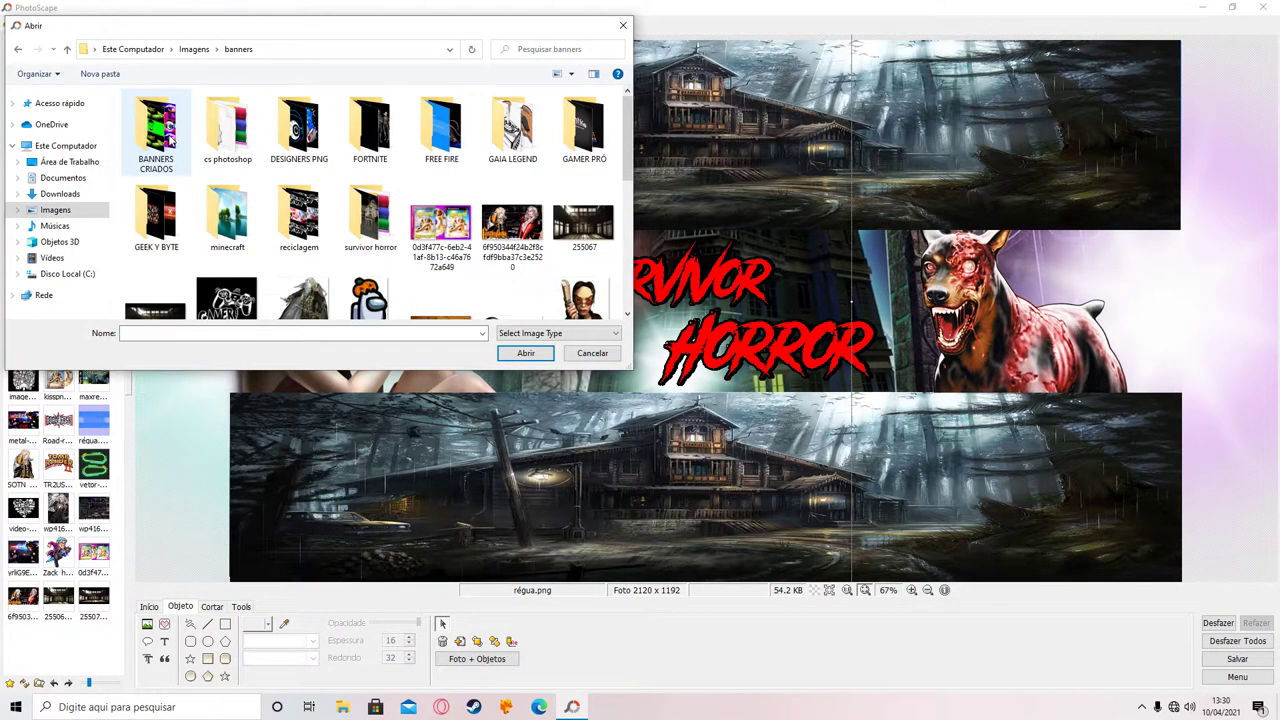
{"action": "double_click", "coordinate": [298, 130]}
{"action": "left_click", "coordinate": [583, 125]}
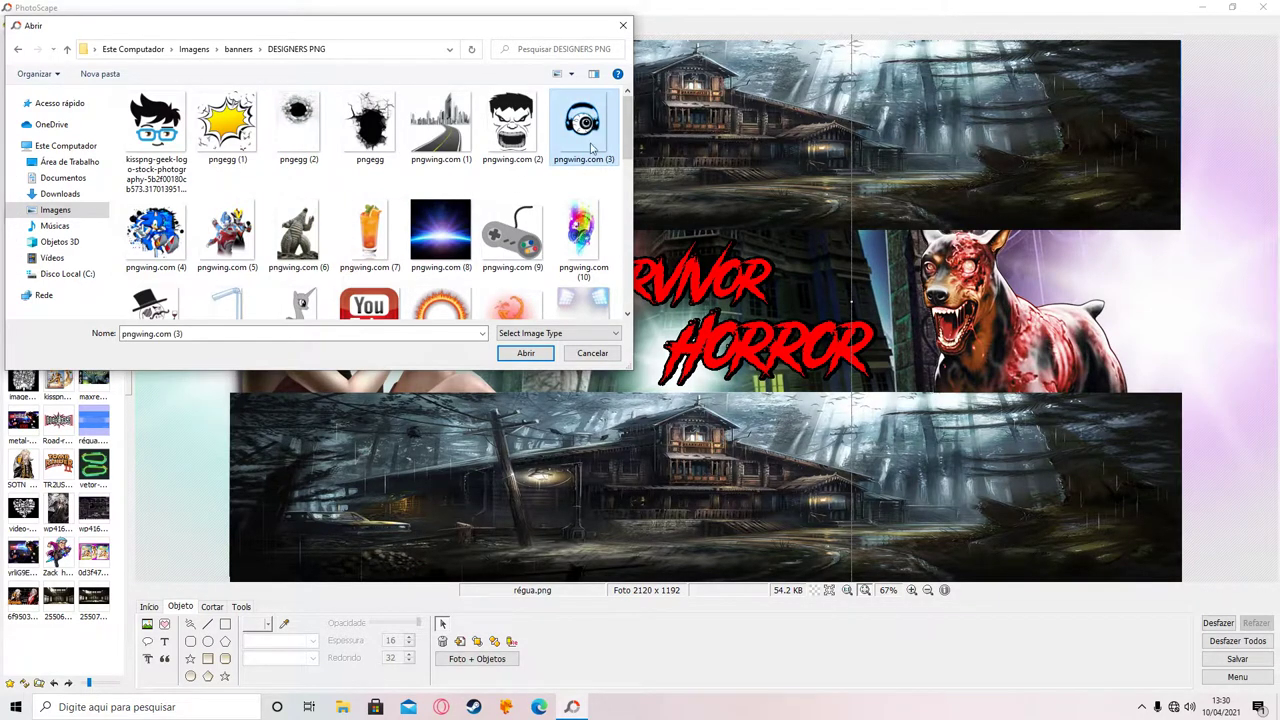
{"action": "left_click", "coordinate": [527, 354]}
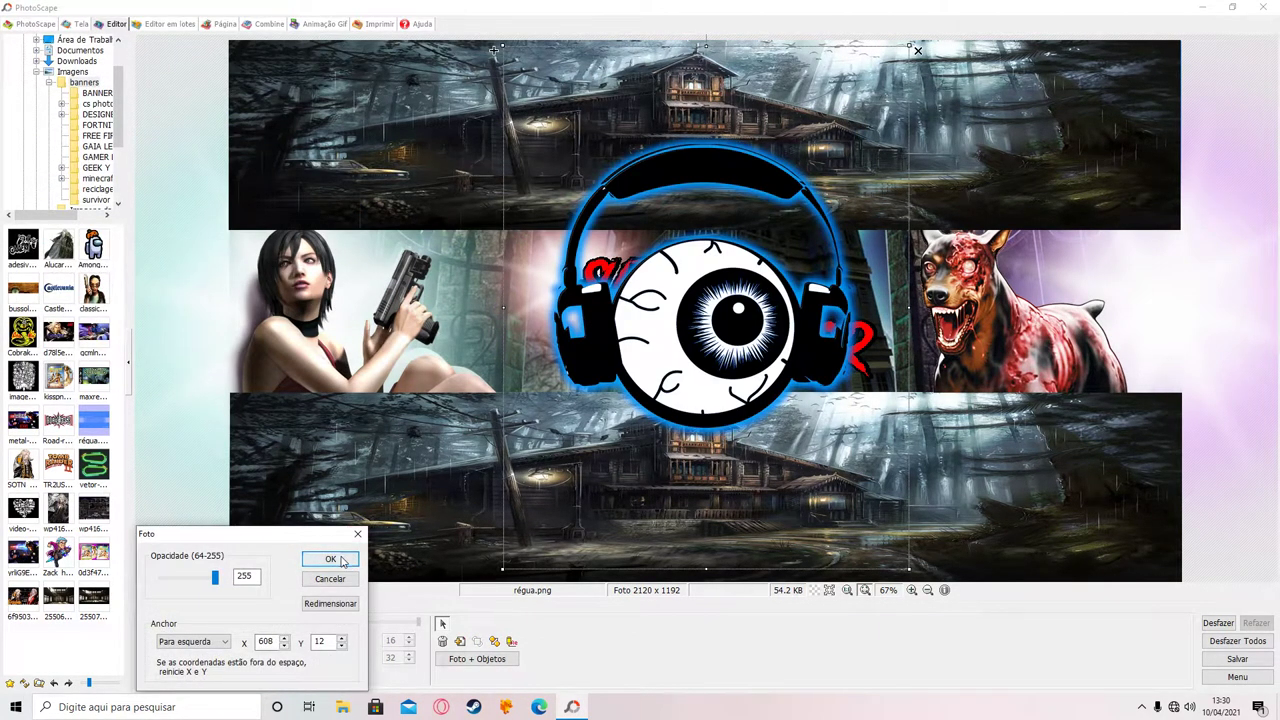
Shrink the headphone-eyeball logo and move it up beside the SURVIVOR title.
{"action": "left_click", "coordinate": [332, 560]}
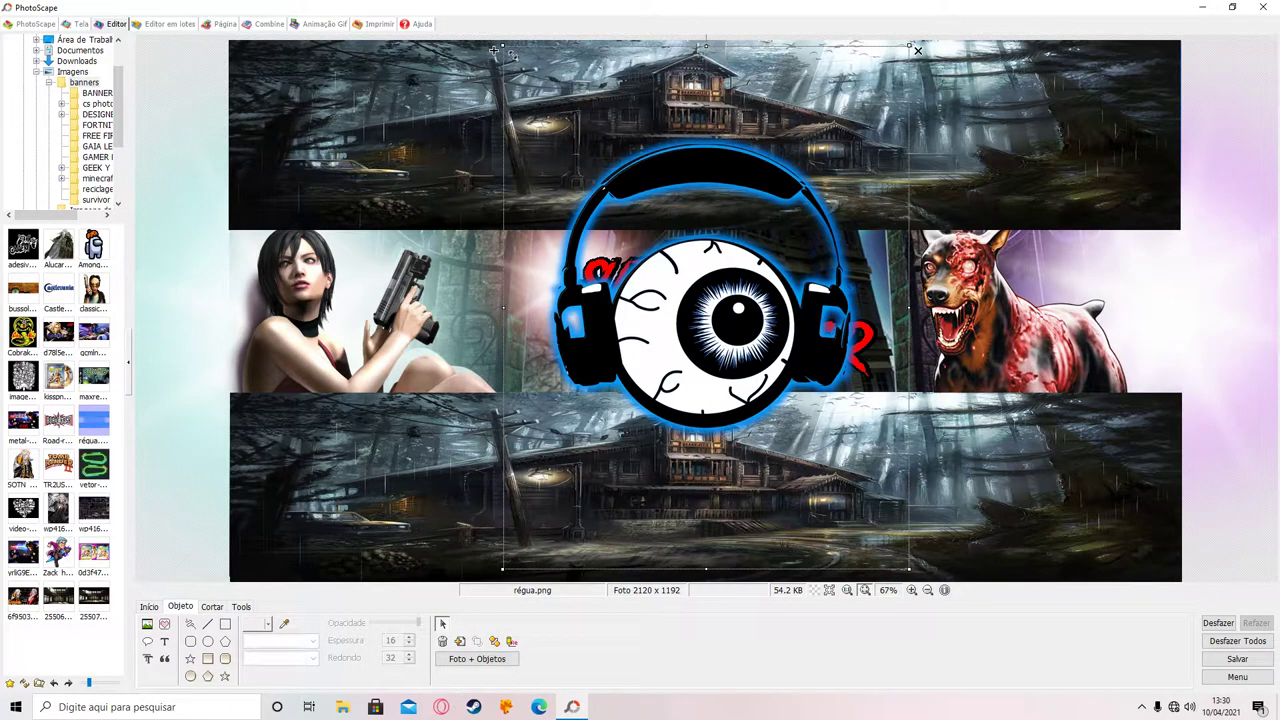
{"action": "left_click_drag", "start_coordinate": [494, 50], "coordinate": [754, 383]}
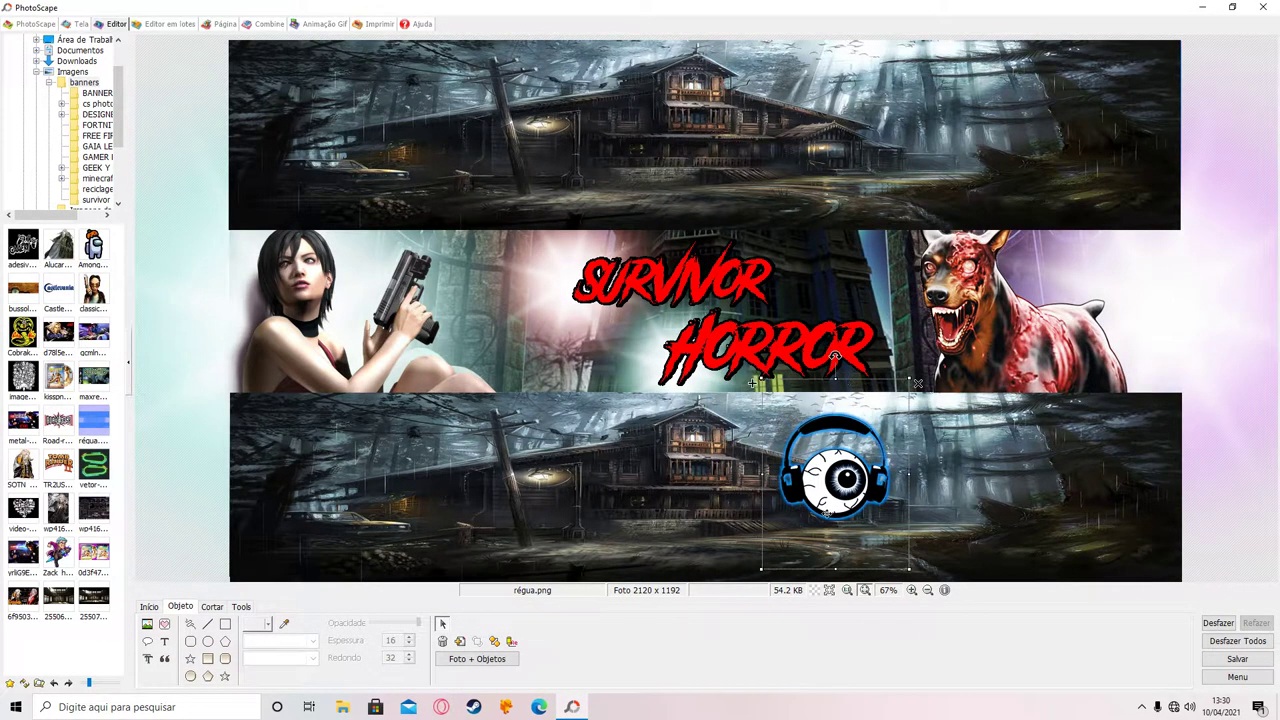
{"action": "left_click_drag", "start_coordinate": [846, 508], "coordinate": [835, 304]}
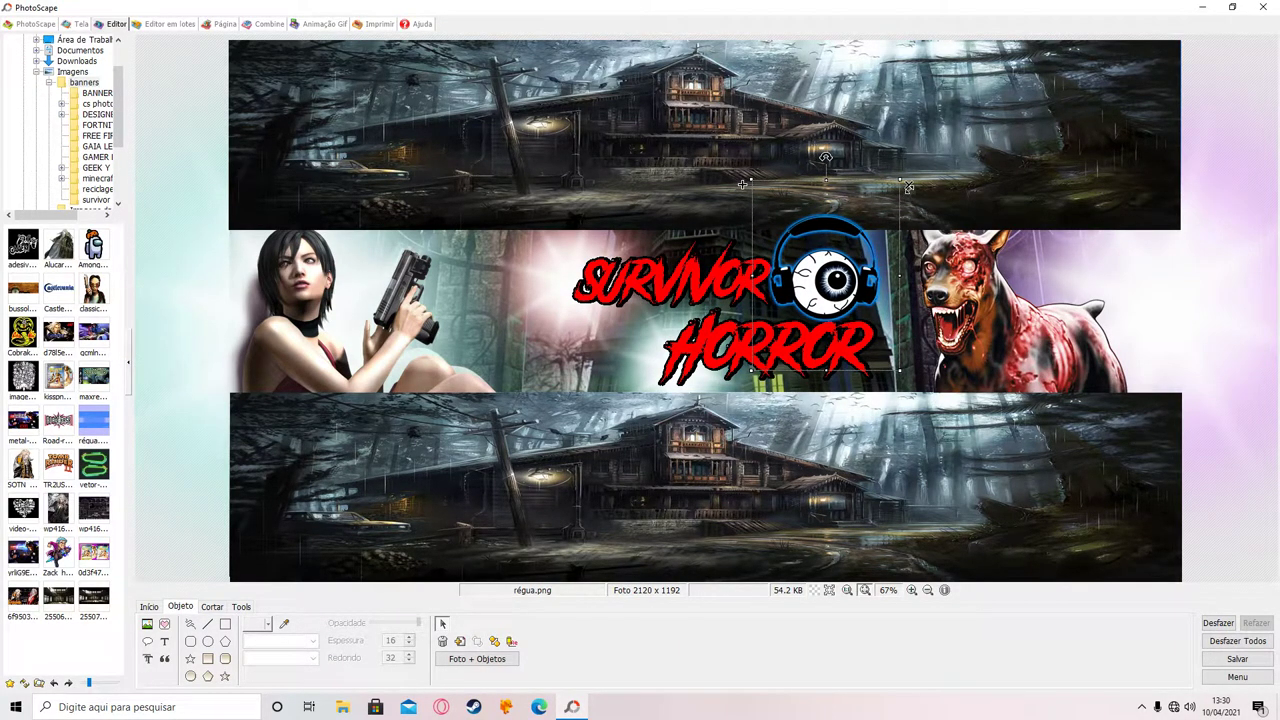
{"action": "left_click_drag", "start_coordinate": [900, 191], "coordinate": [881, 208]}
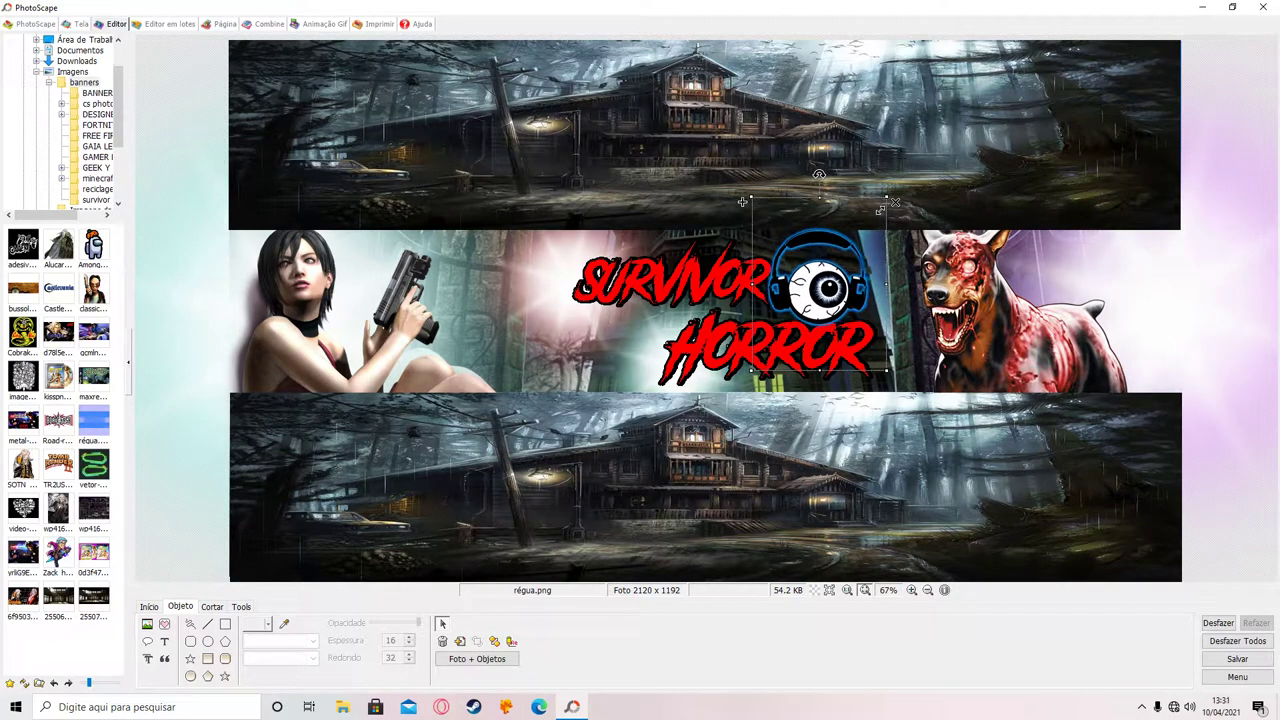
{"action": "left_click", "coordinate": [1211, 177]}
Nudge the SURVIVOR text slightly right and down.
{"action": "left_click", "coordinate": [700, 299]}
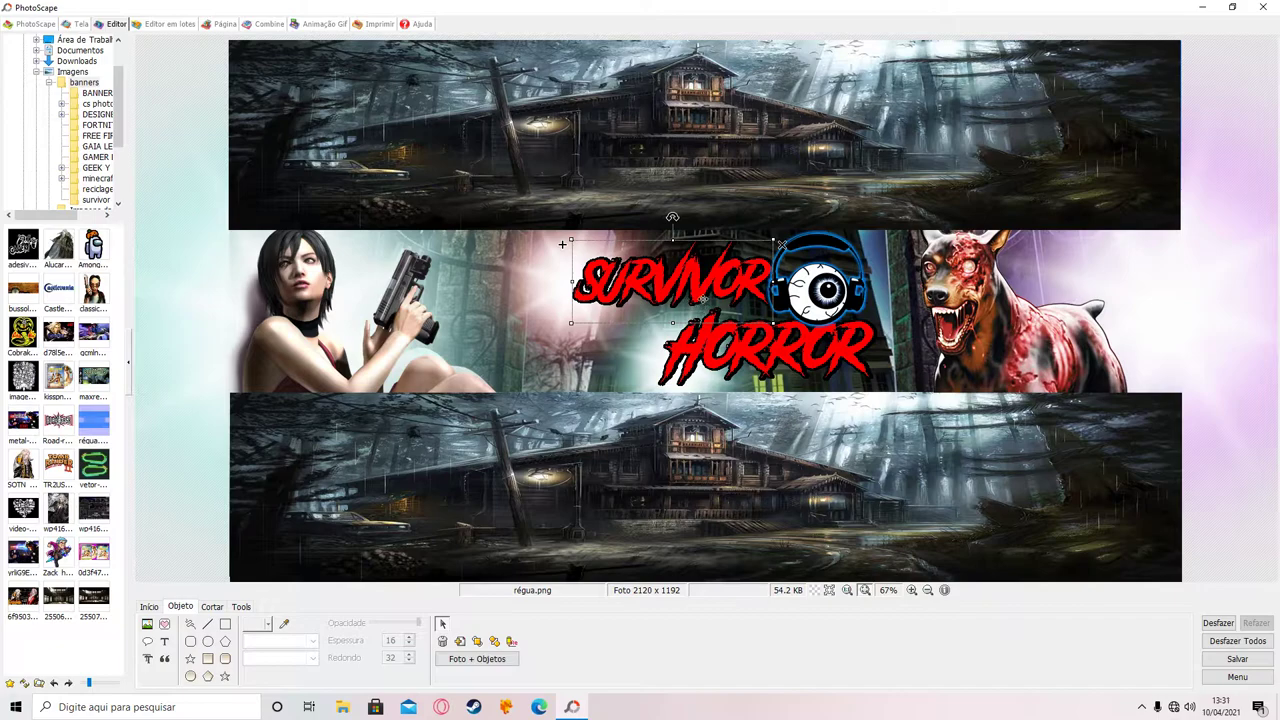
{"action": "left_click_drag", "start_coordinate": [585, 275], "coordinate": [637, 286]}
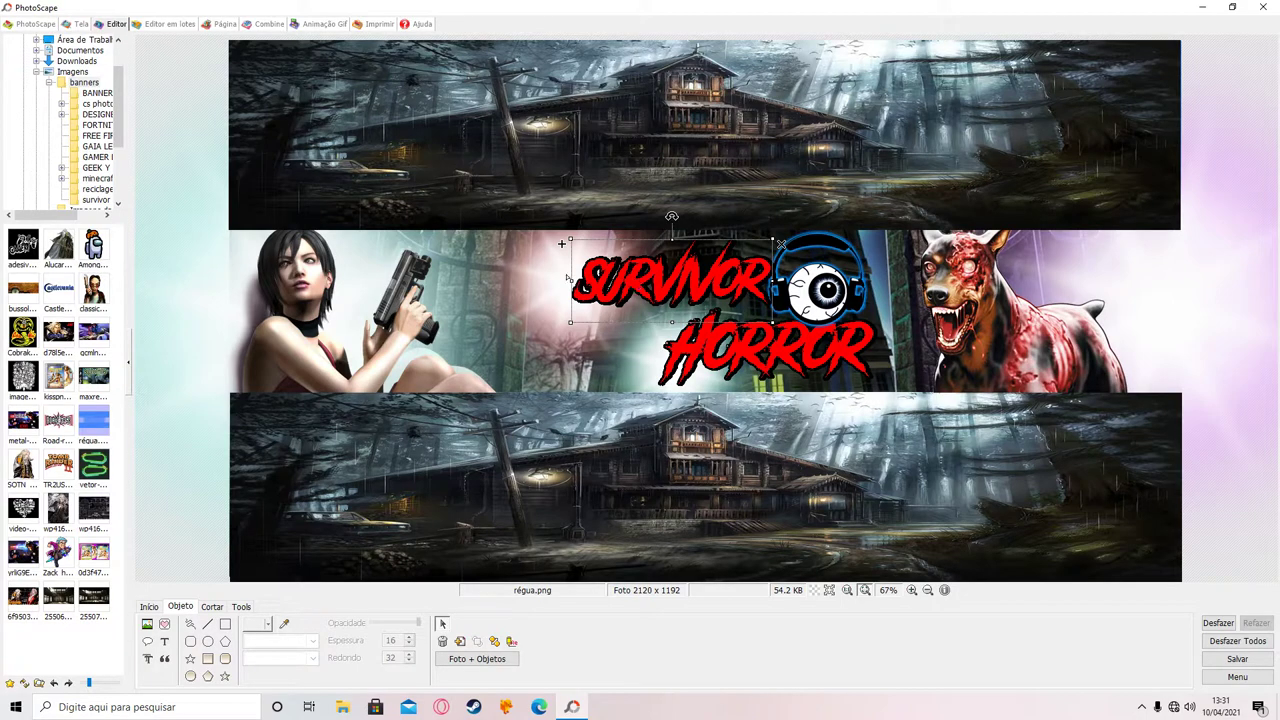
{"action": "left_click", "coordinate": [183, 88]}
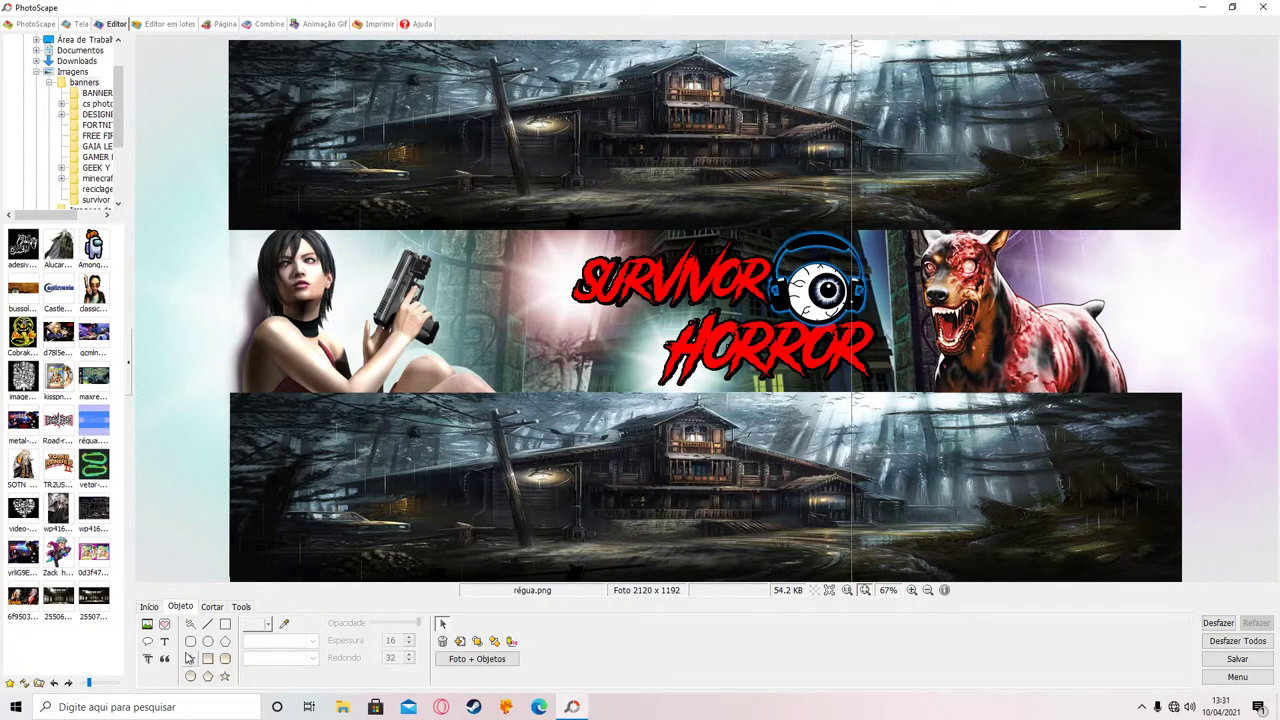
{"action": "left_click", "coordinate": [147, 624]}
{"action": "left_click", "coordinate": [196, 609]}
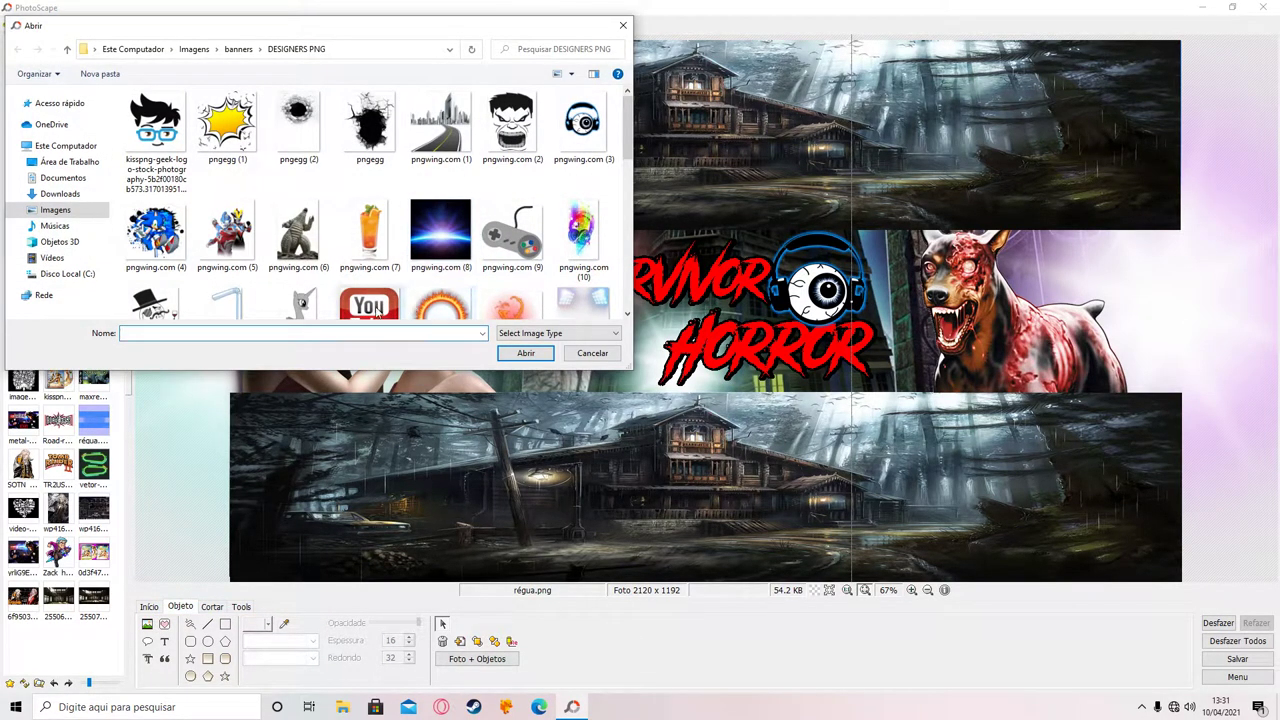
Insert the YouTube logo and shrink it to a small icon at the upper right.
{"action": "scroll", "coordinate": [377, 314], "scroll_direction": "down", "scroll_amount": 1}
{"action": "left_click", "coordinate": [370, 270]}
{"action": "left_click", "coordinate": [525, 353]}
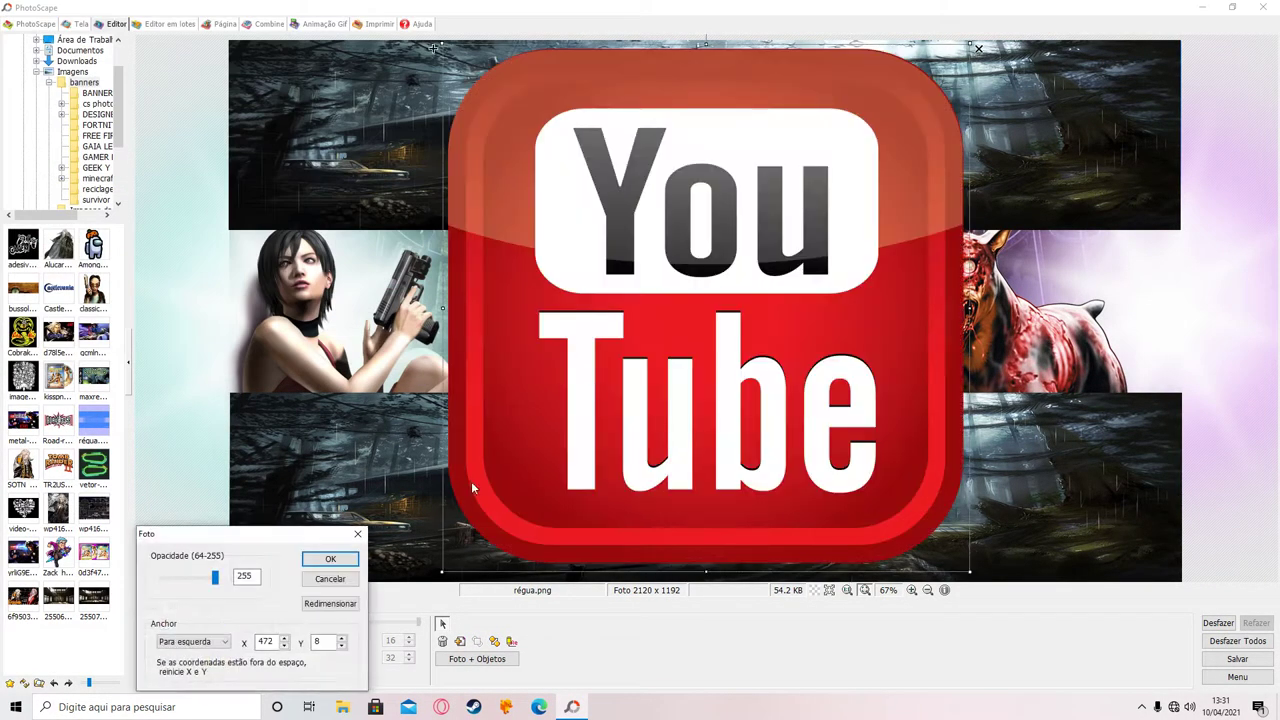
{"action": "left_click", "coordinate": [330, 559]}
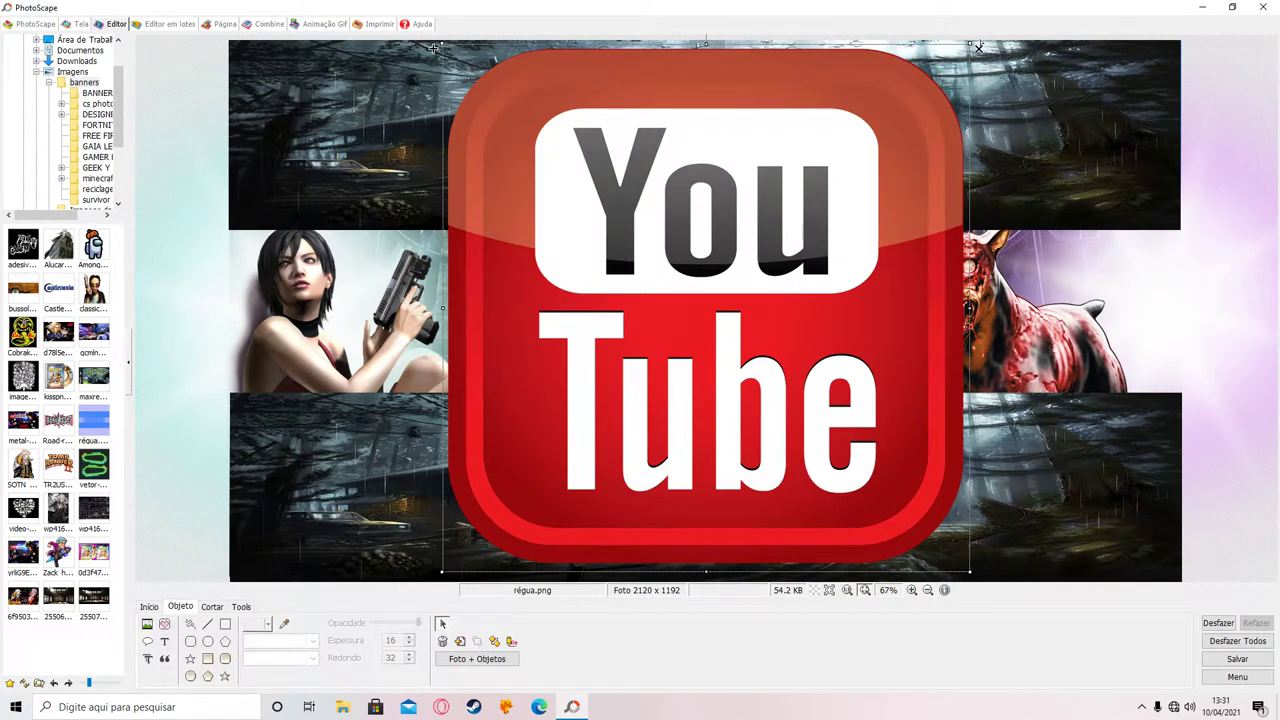
{"action": "mouse_move", "coordinate": [433, 47]}
{"action": "left_mouse_down"}
{"action": "mouse_move", "coordinate": [433, 528]}
{"action": "mouse_move", "coordinate": [552, 406]}
{"action": "mouse_move", "coordinate": [569, 335]}
{"action": "mouse_move", "coordinate": [543, 337]}
{"action": "mouse_move", "coordinate": [1060, 316]}
{"action": "mouse_move", "coordinate": [1020, 262]}
{"action": "mouse_move", "coordinate": [1026, 237]}
{"action": "mouse_move", "coordinate": [1069, 268]}
{"action": "left_mouse_up"}
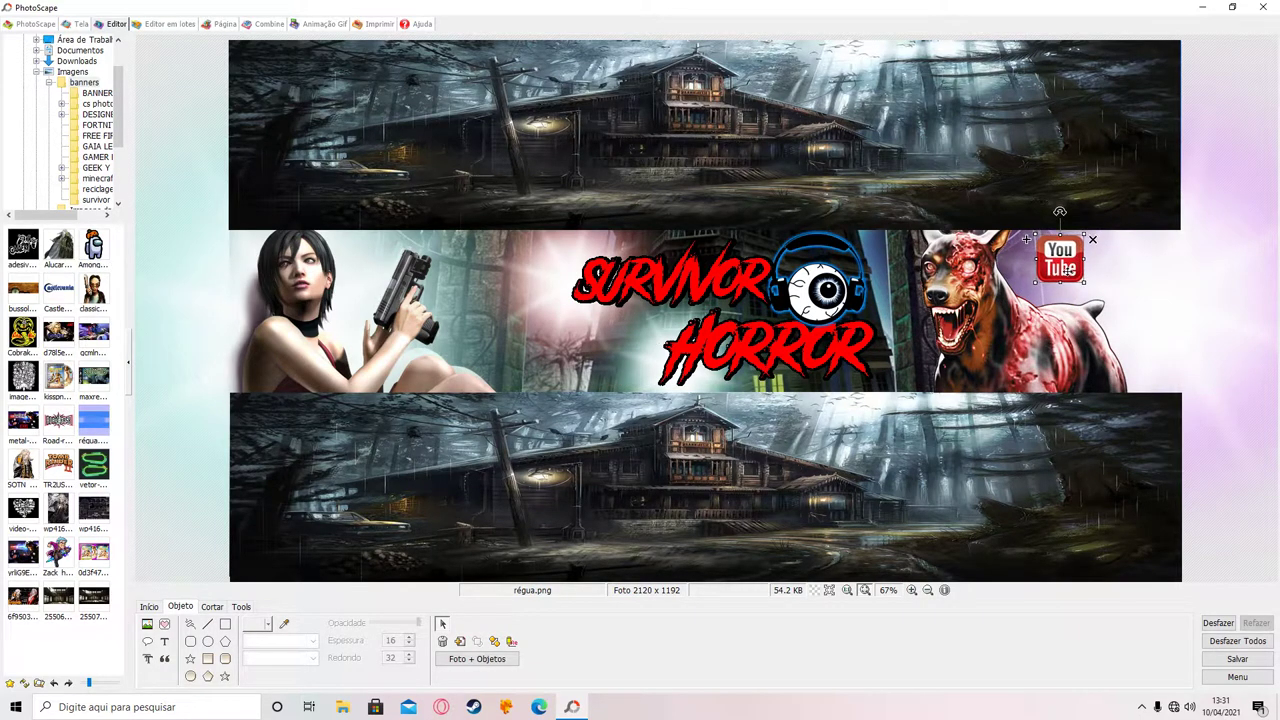
{"action": "left_click", "coordinate": [147, 623]}
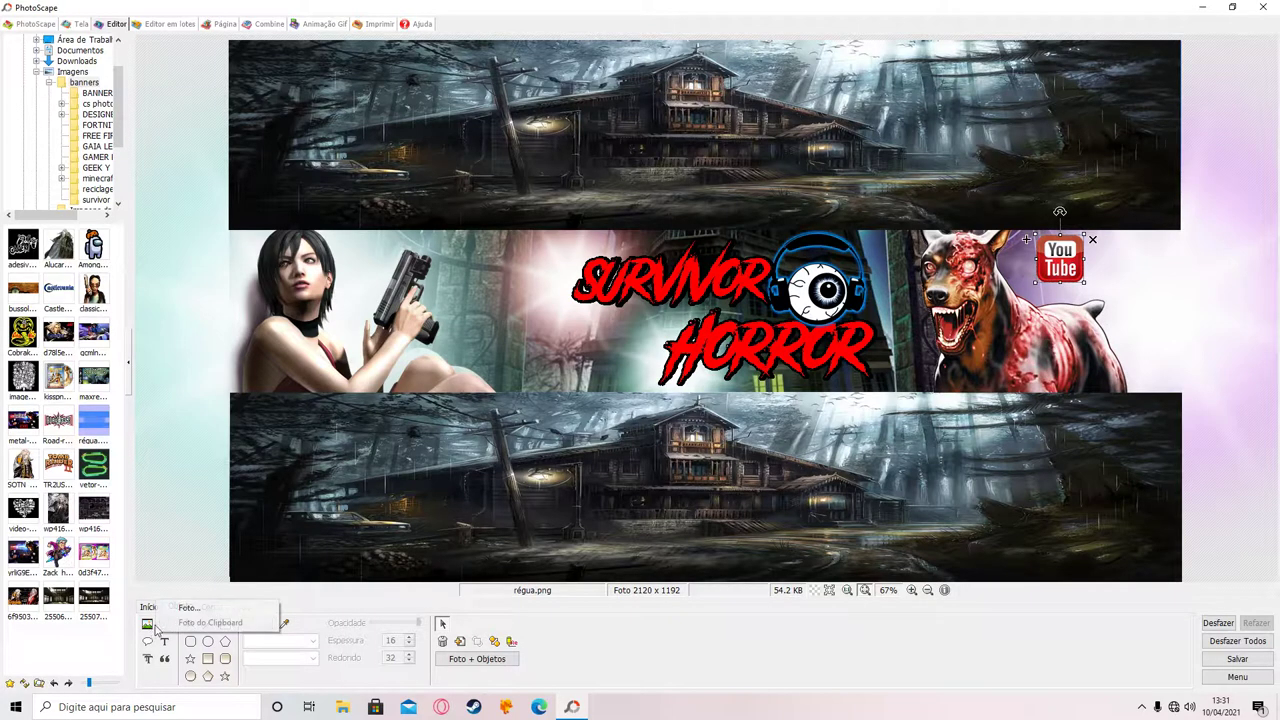
Insert the Instagram icon pngwing.com (40) from DESIGNERS PNG and shrink it small.
{"action": "left_click", "coordinate": [196, 609]}
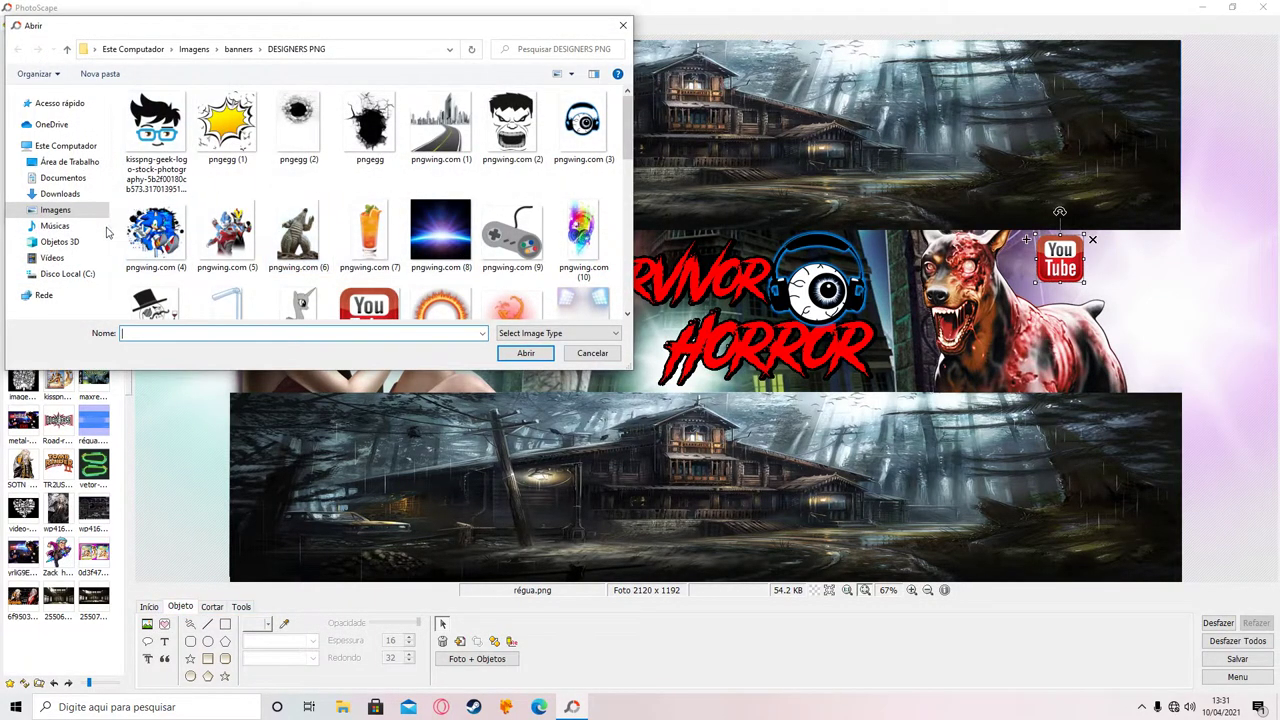
{"action": "left_click", "coordinate": [55, 210]}
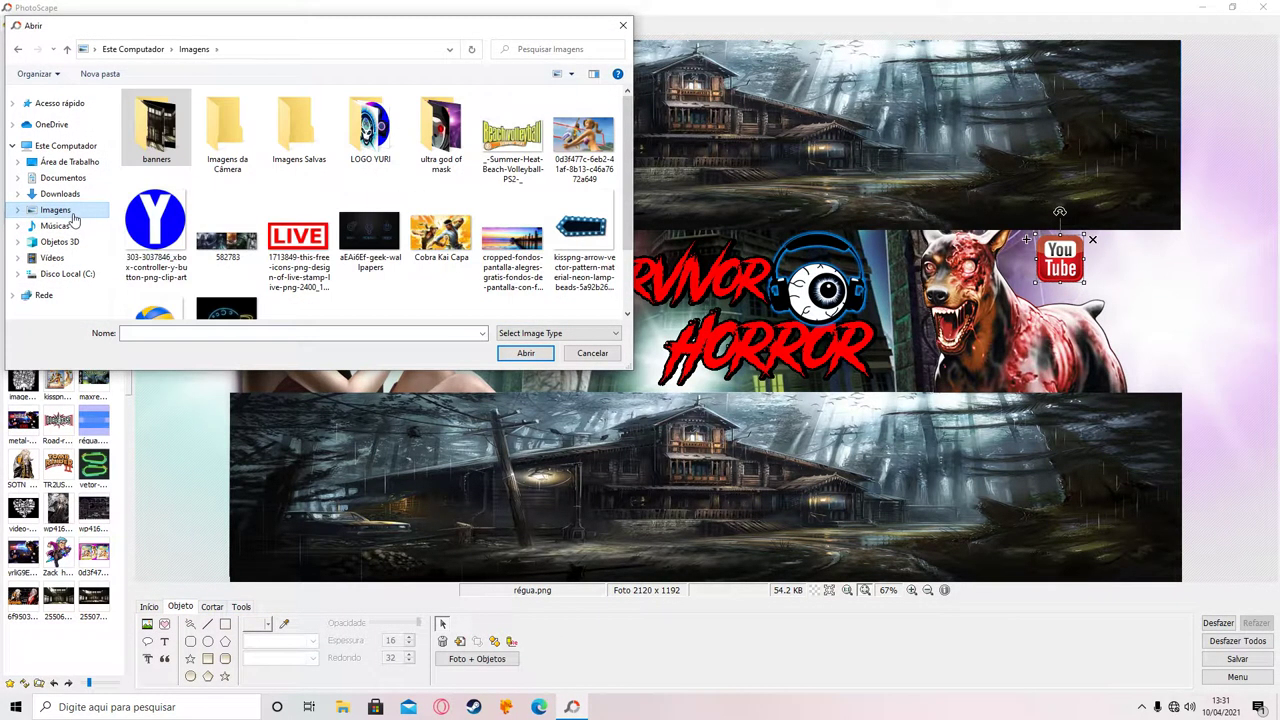
{"action": "double_click", "coordinate": [178, 120]}
{"action": "mouse_move", "coordinate": [628, 170]}
{"action": "left_mouse_down"}
{"action": "mouse_move", "coordinate": [627, 235]}
{"action": "mouse_move", "coordinate": [127, 175]}
{"action": "left_mouse_up"}
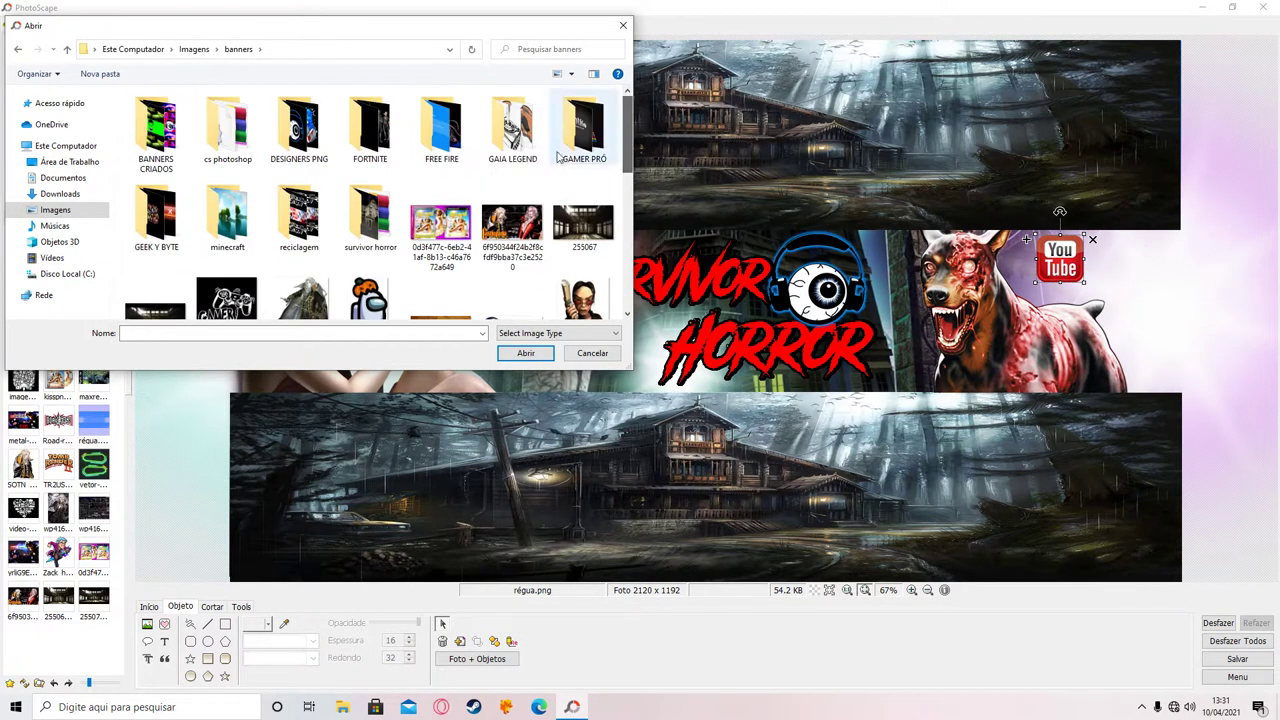
{"action": "double_click", "coordinate": [369, 232]}
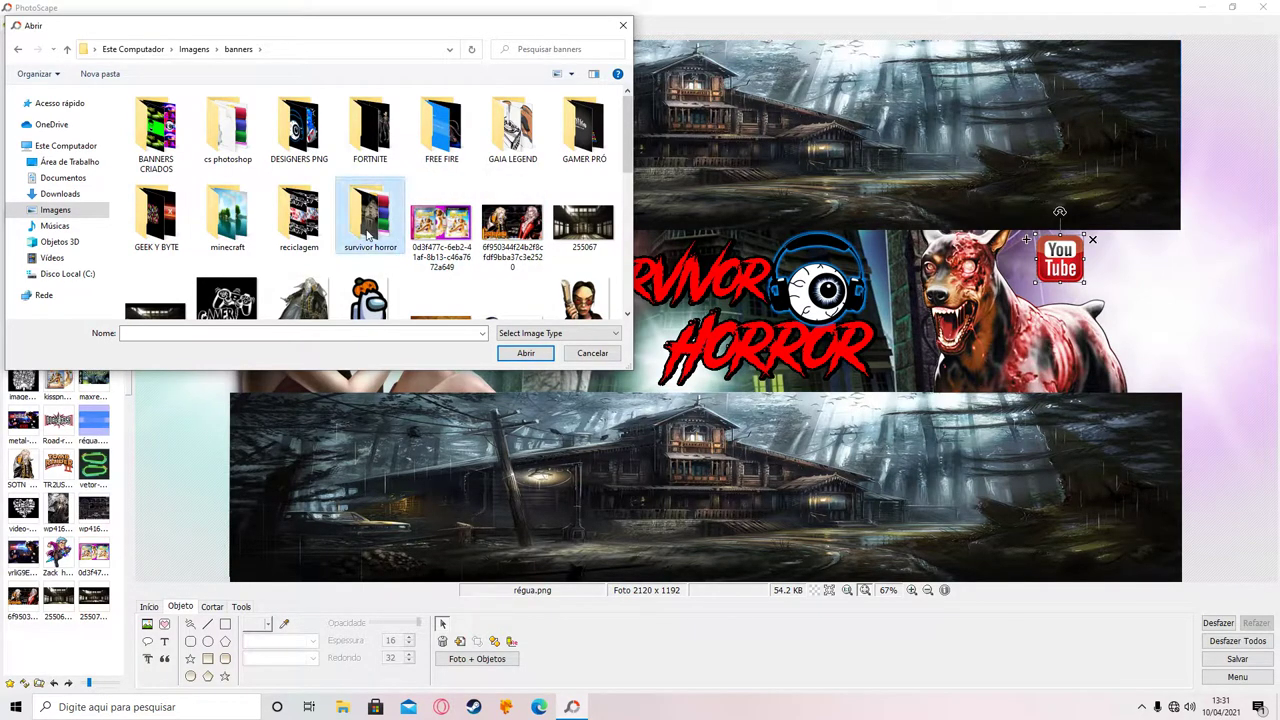
{"action": "left_click", "coordinate": [18, 49]}
{"action": "double_click", "coordinate": [298, 128]}
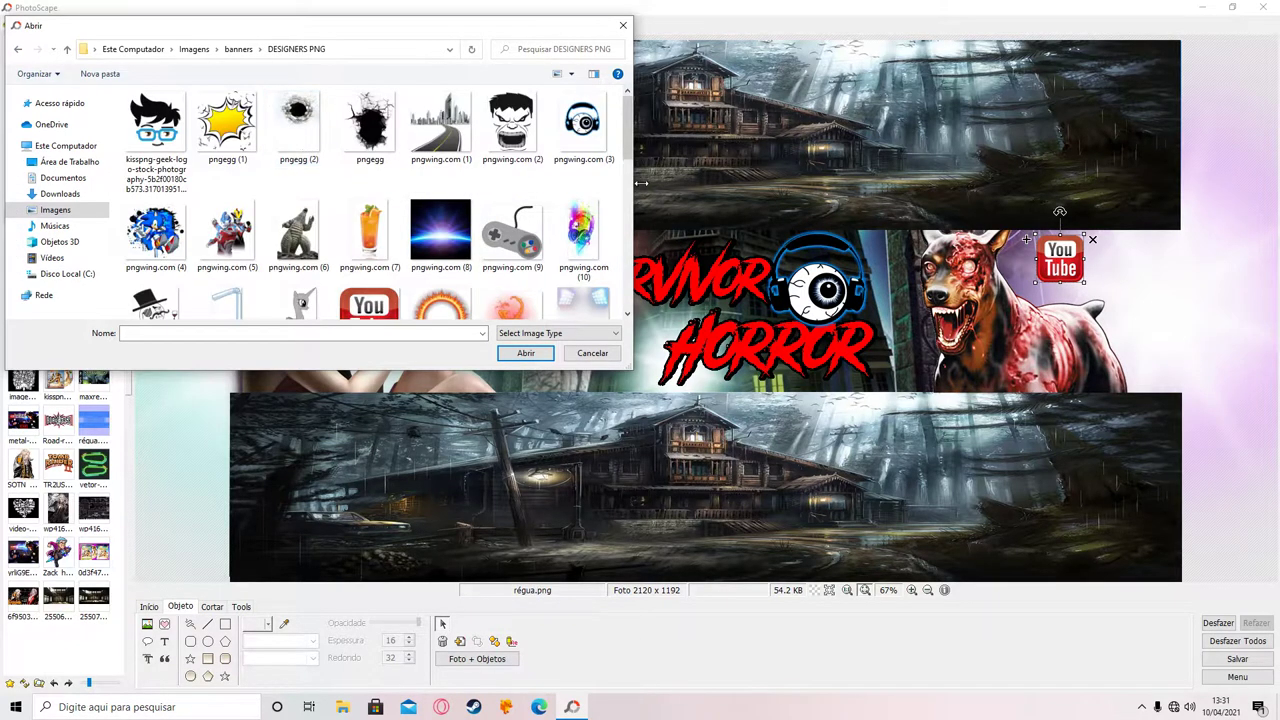
{"action": "left_click_drag", "start_coordinate": [627, 152], "coordinate": [632, 296]}
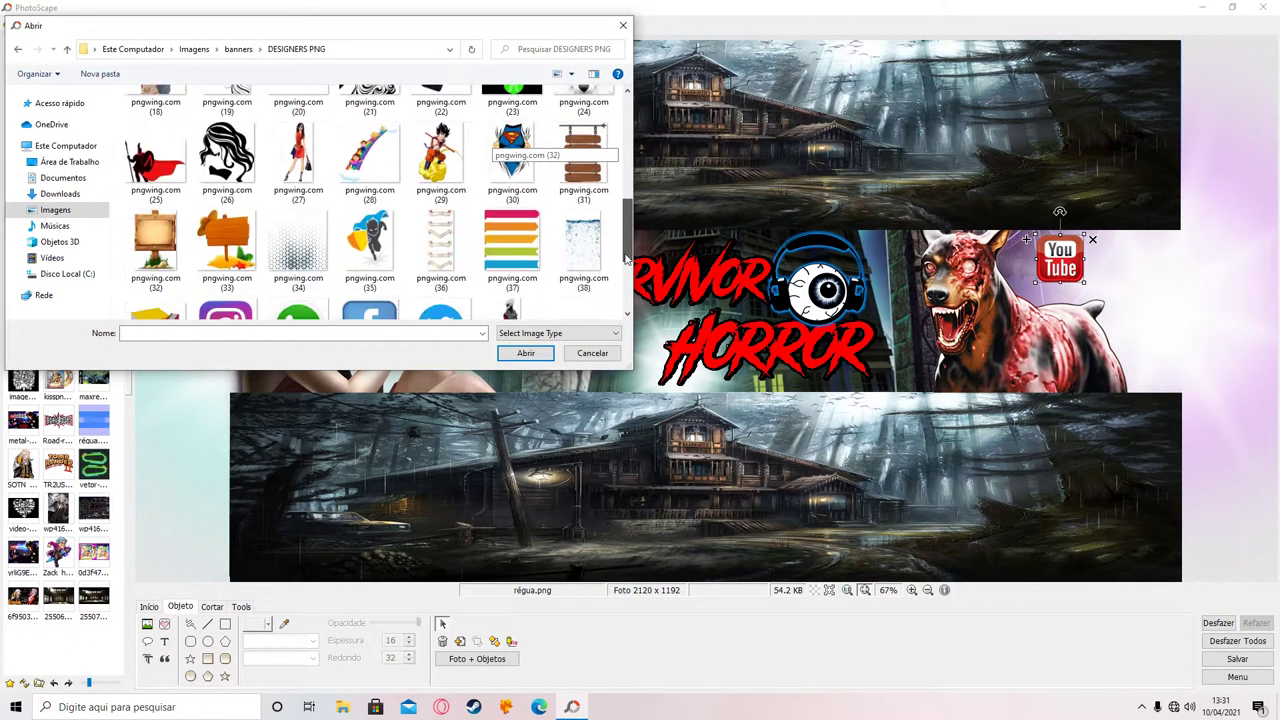
{"action": "left_click", "coordinate": [230, 196]}
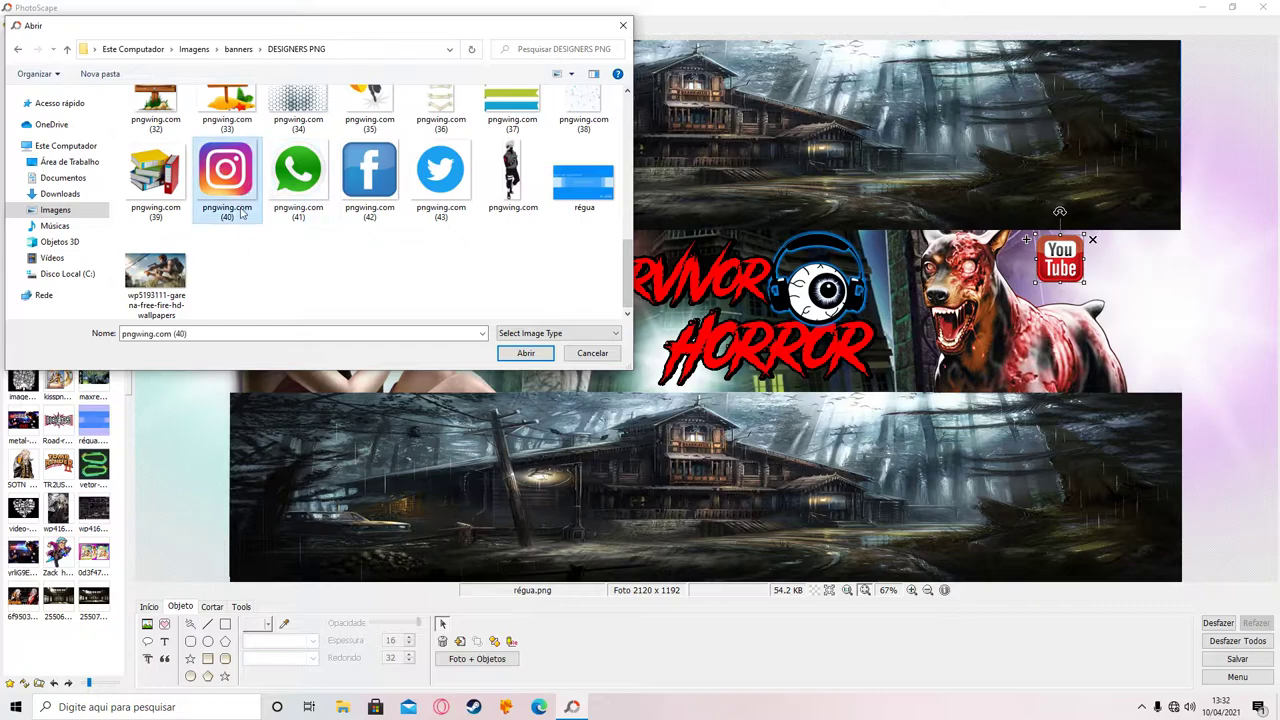
{"action": "left_click", "coordinate": [526, 354]}
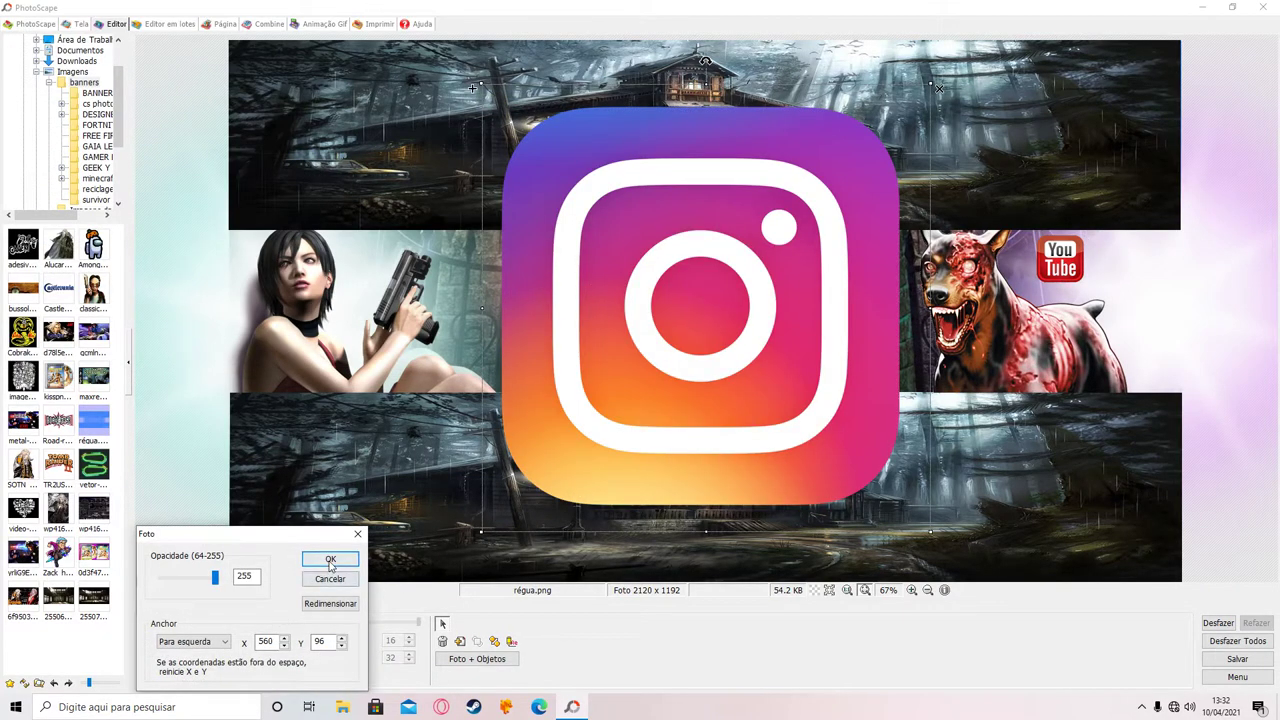
{"action": "left_click", "coordinate": [330, 560]}
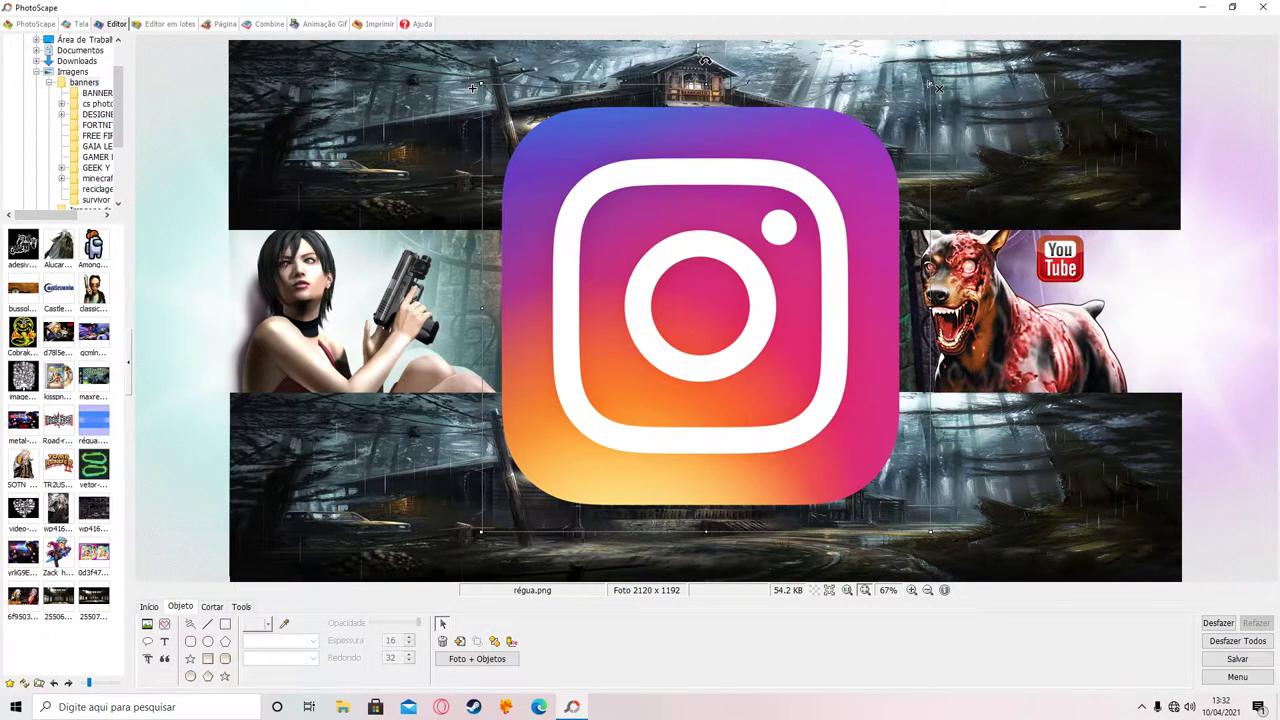
{"action": "left_click_drag", "start_coordinate": [903, 113], "coordinate": [530, 490]}
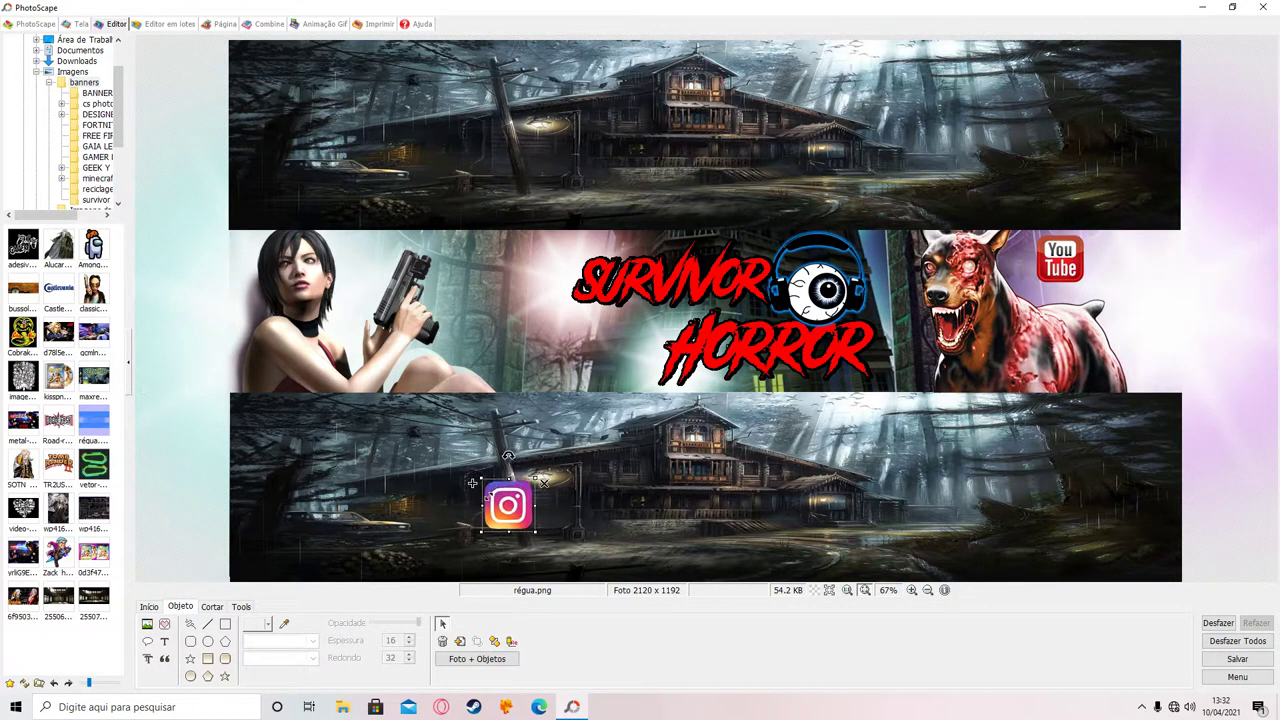
Move the Instagram icon beside the YouTube logo and shrink it slightly more.
{"action": "left_click_drag", "start_coordinate": [506, 518], "coordinate": [1112, 269]}
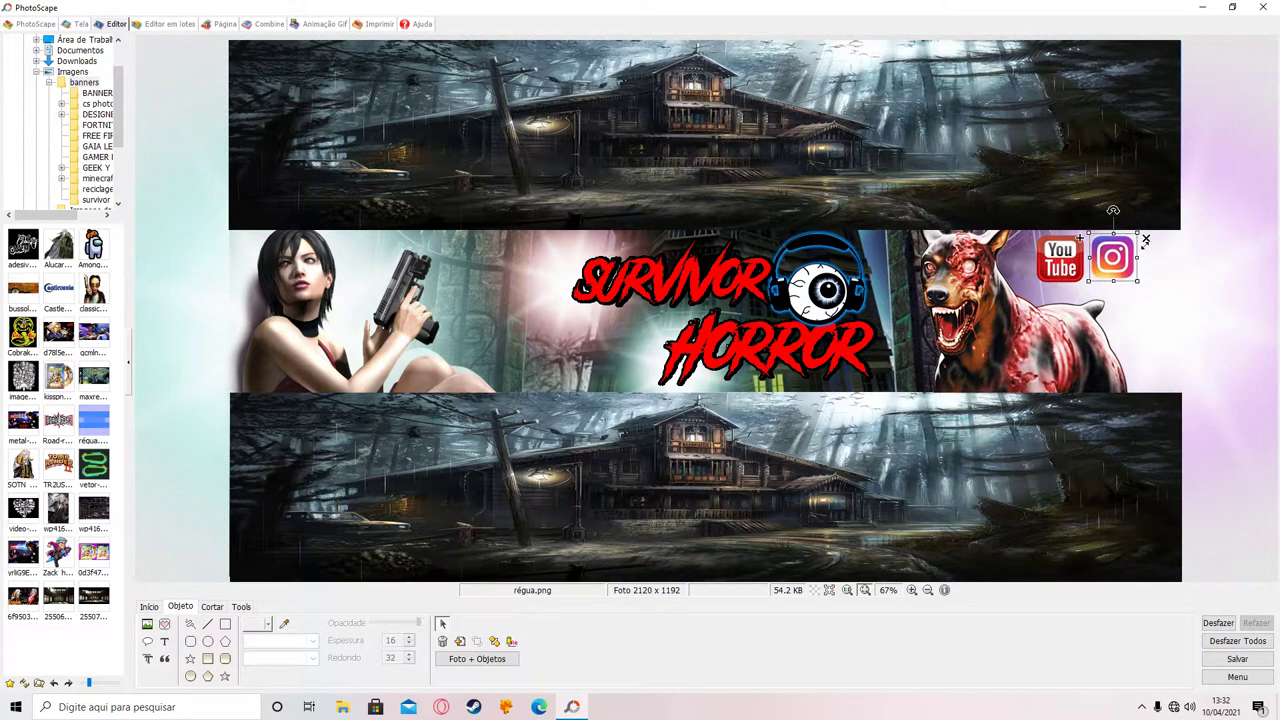
{"action": "left_click_drag", "start_coordinate": [1138, 237], "coordinate": [1114, 266]}
{"action": "left_click", "coordinate": [1078, 270]}
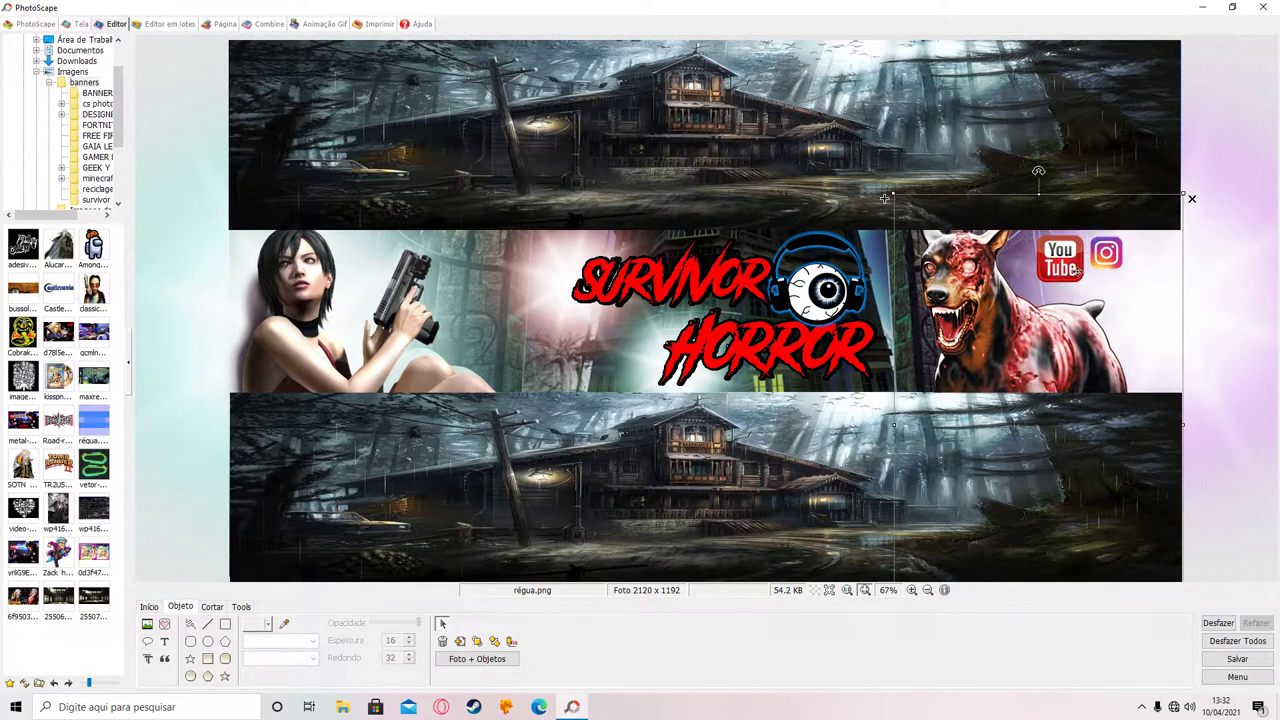
{"action": "left_click_drag", "start_coordinate": [884, 199], "coordinate": [884, 201]}
{"action": "left_click", "coordinate": [884, 200]}
Shrink the YouTube logo to match and line the Instagram icon up beside it.
{"action": "left_click", "coordinate": [1080, 262]}
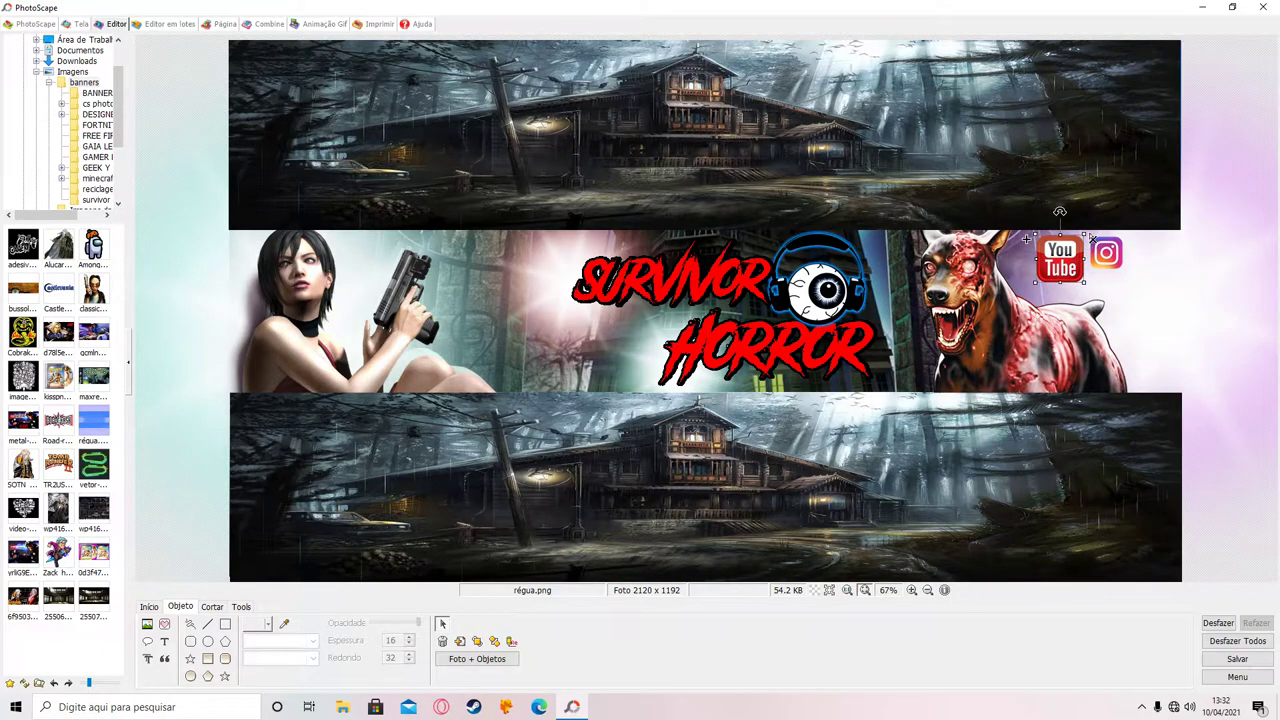
{"action": "left_click_drag", "start_coordinate": [1093, 240], "coordinate": [1062, 262]}
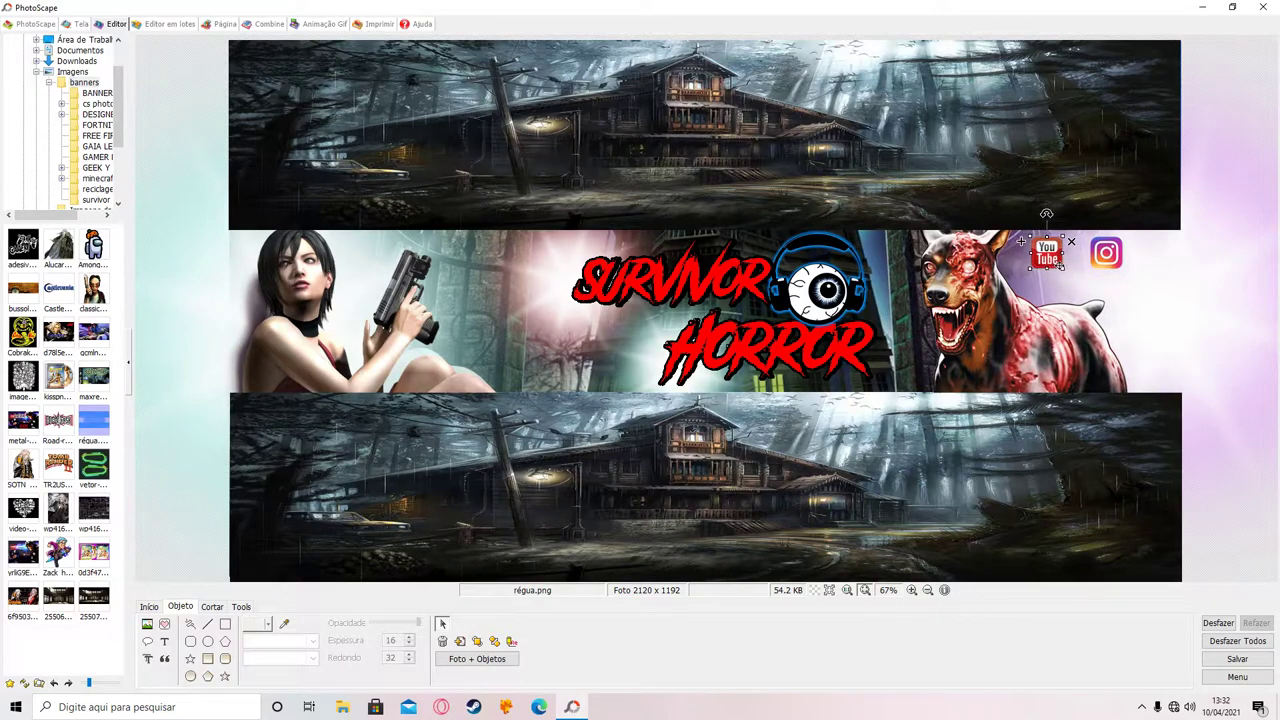
{"action": "left_click", "coordinate": [1110, 258]}
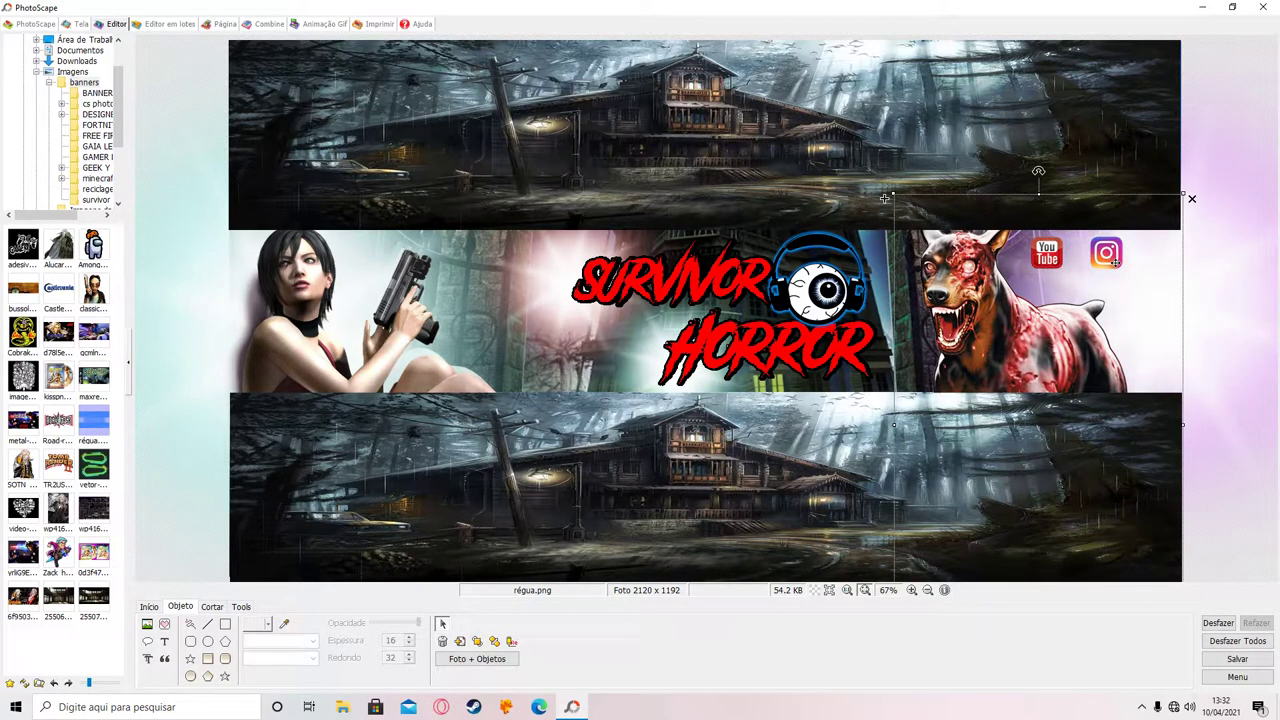
{"action": "left_click", "coordinate": [1108, 256]}
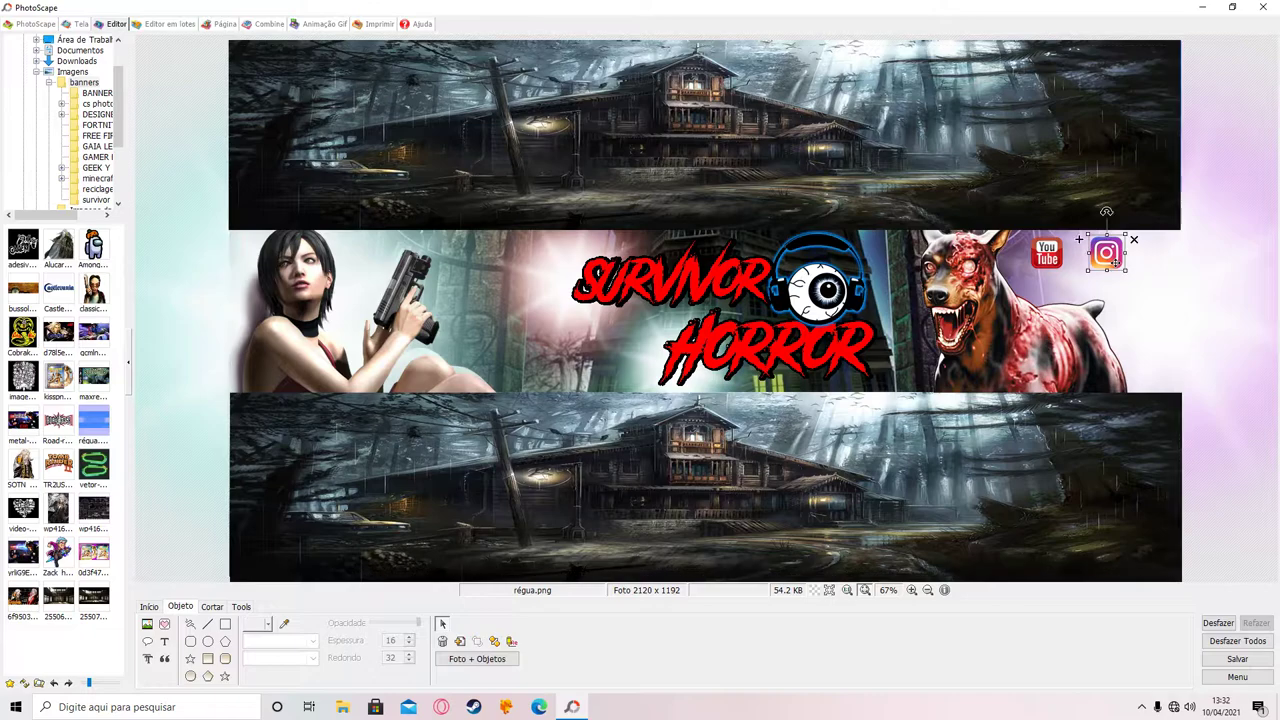
{"action": "left_click_drag", "start_coordinate": [1116, 262], "coordinate": [1106, 264]}
{"action": "left_click_drag", "start_coordinate": [1098, 263], "coordinate": [1094, 265]}
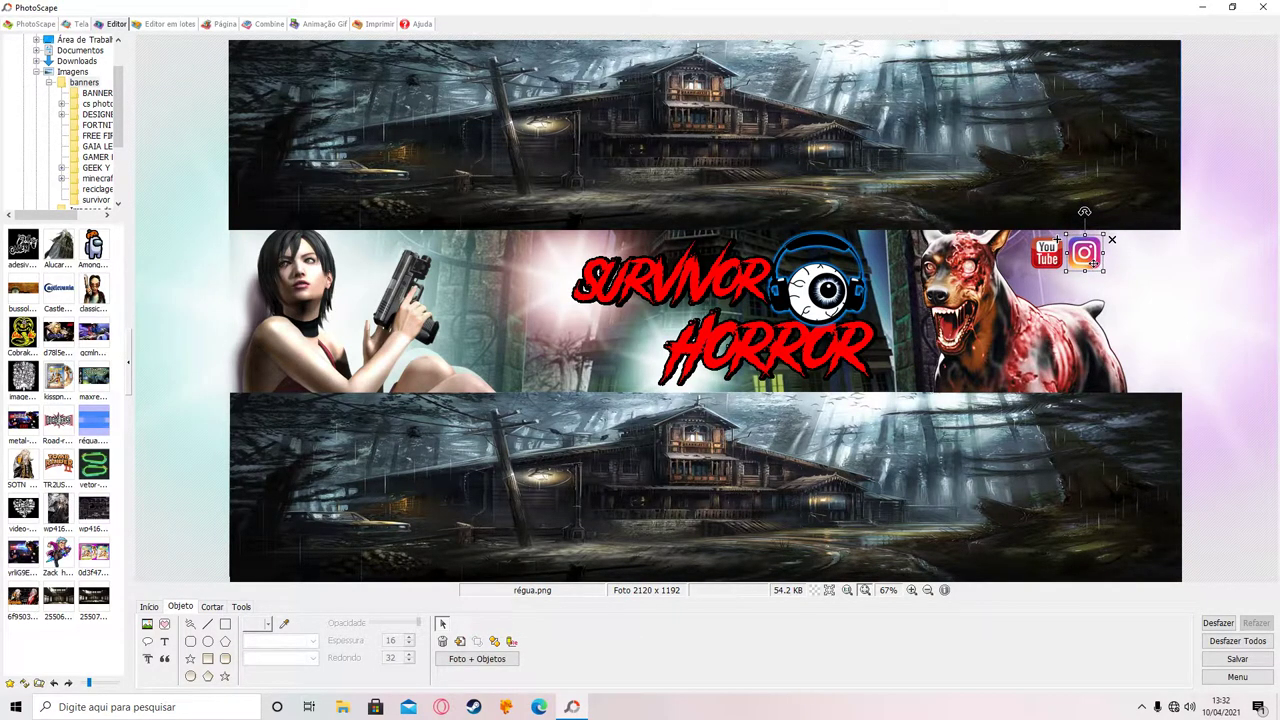
{"action": "left_click", "coordinate": [1236, 156]}
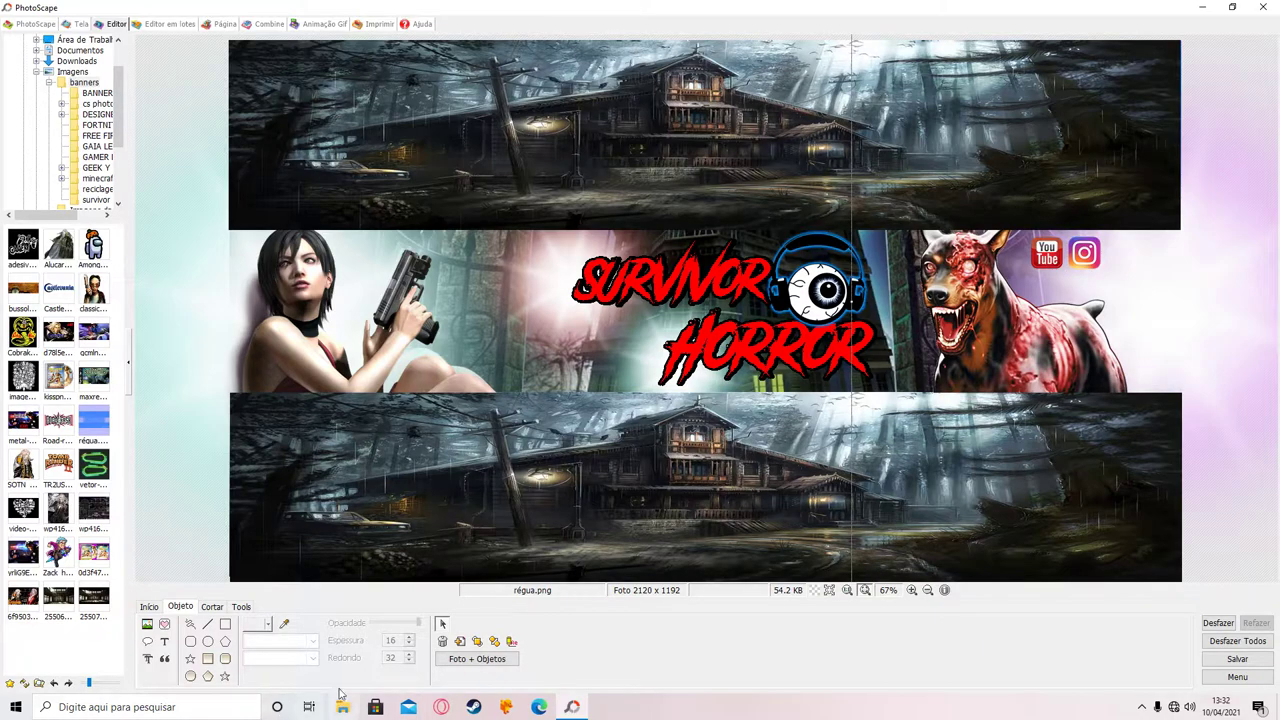
Insert the Facebook logo, shrink it small, and place it beside the Instagram icon.
{"action": "left_click", "coordinate": [148, 624]}
{"action": "left_click", "coordinate": [188, 607]}
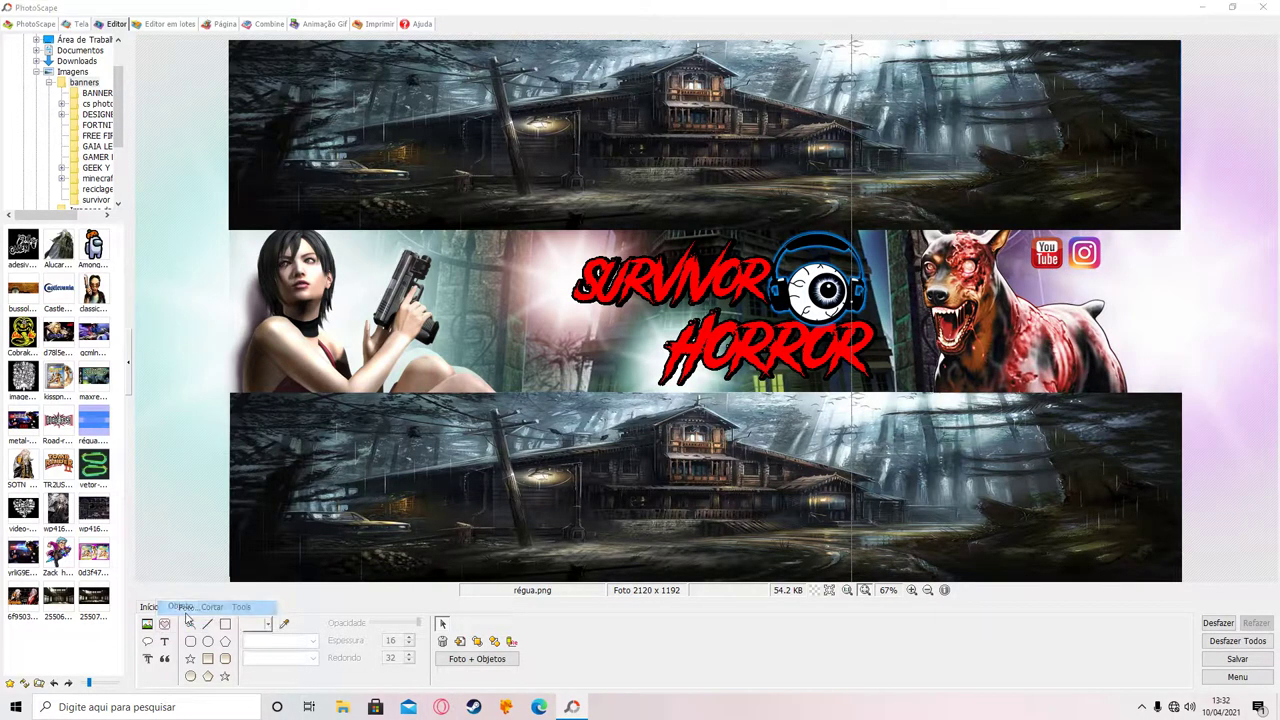
{"action": "left_click_drag", "start_coordinate": [629, 145], "coordinate": [624, 288]}
{"action": "left_click", "coordinate": [393, 185]}
{"action": "left_click", "coordinate": [525, 353]}
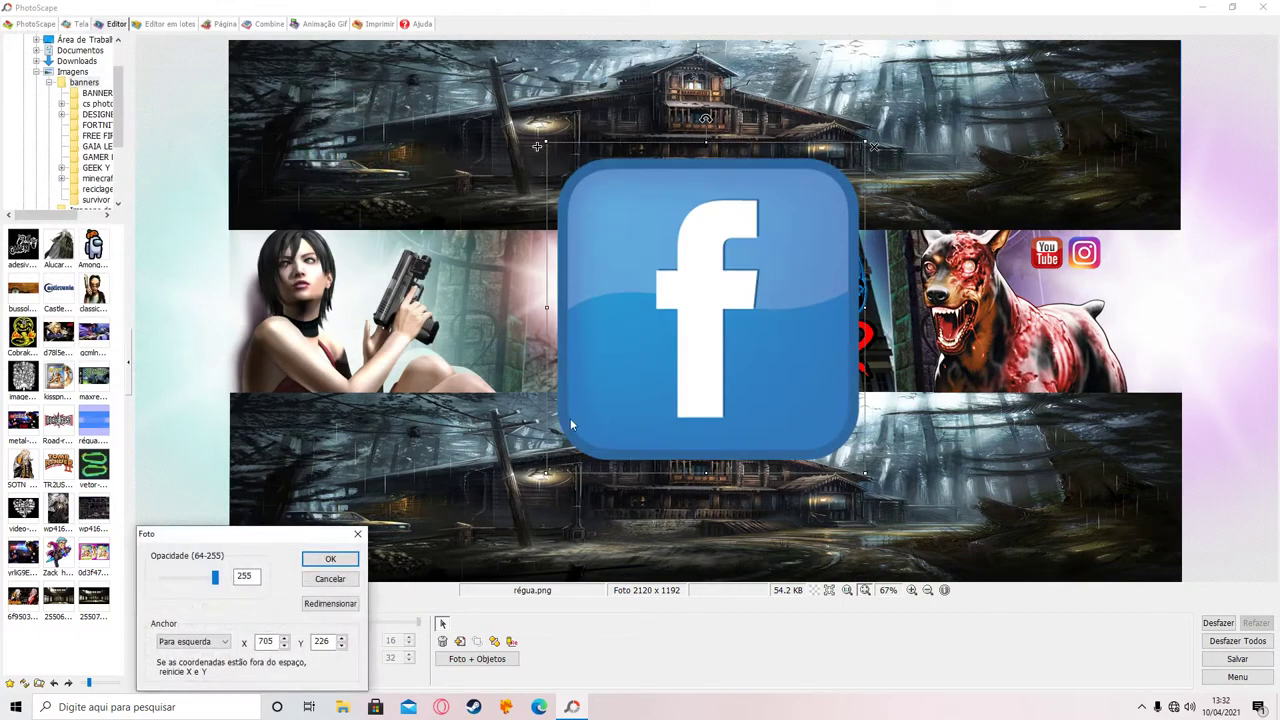
{"action": "left_click", "coordinate": [330, 559]}
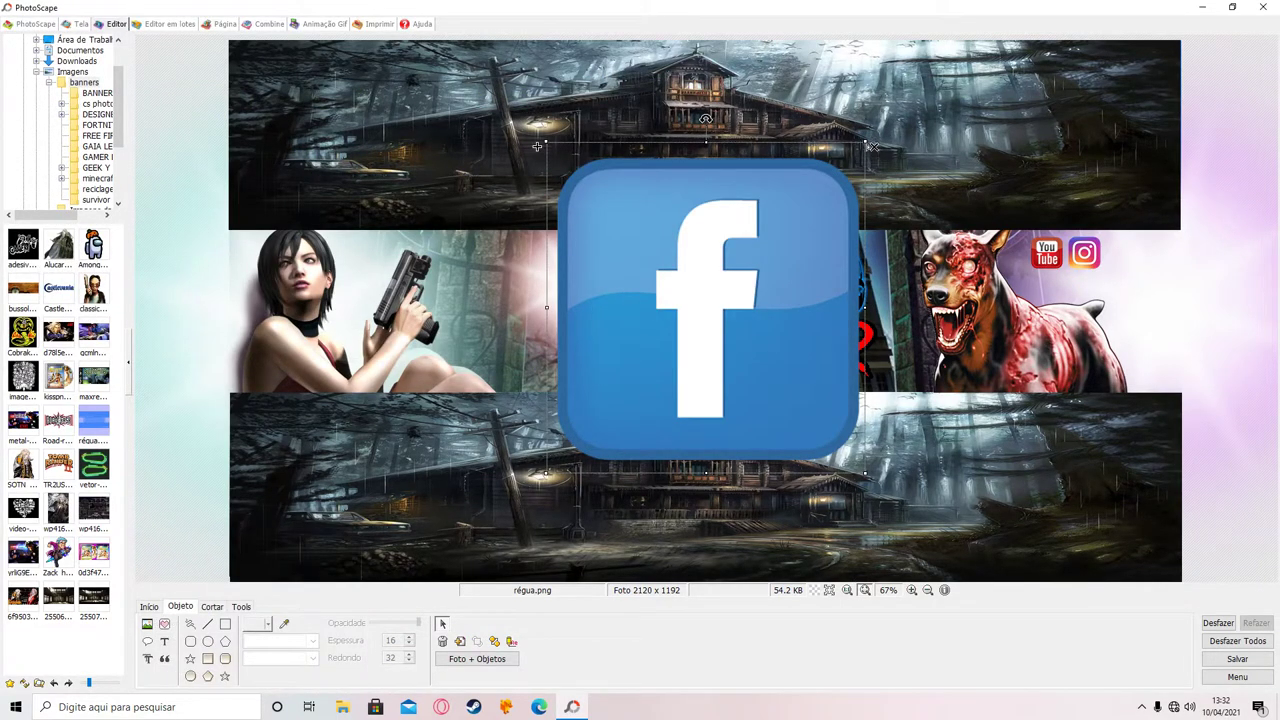
{"action": "mouse_move", "coordinate": [875, 150]}
{"action": "left_mouse_down"}
{"action": "mouse_move", "coordinate": [614, 416]}
{"action": "mouse_move", "coordinate": [590, 460]}
{"action": "left_mouse_up"}
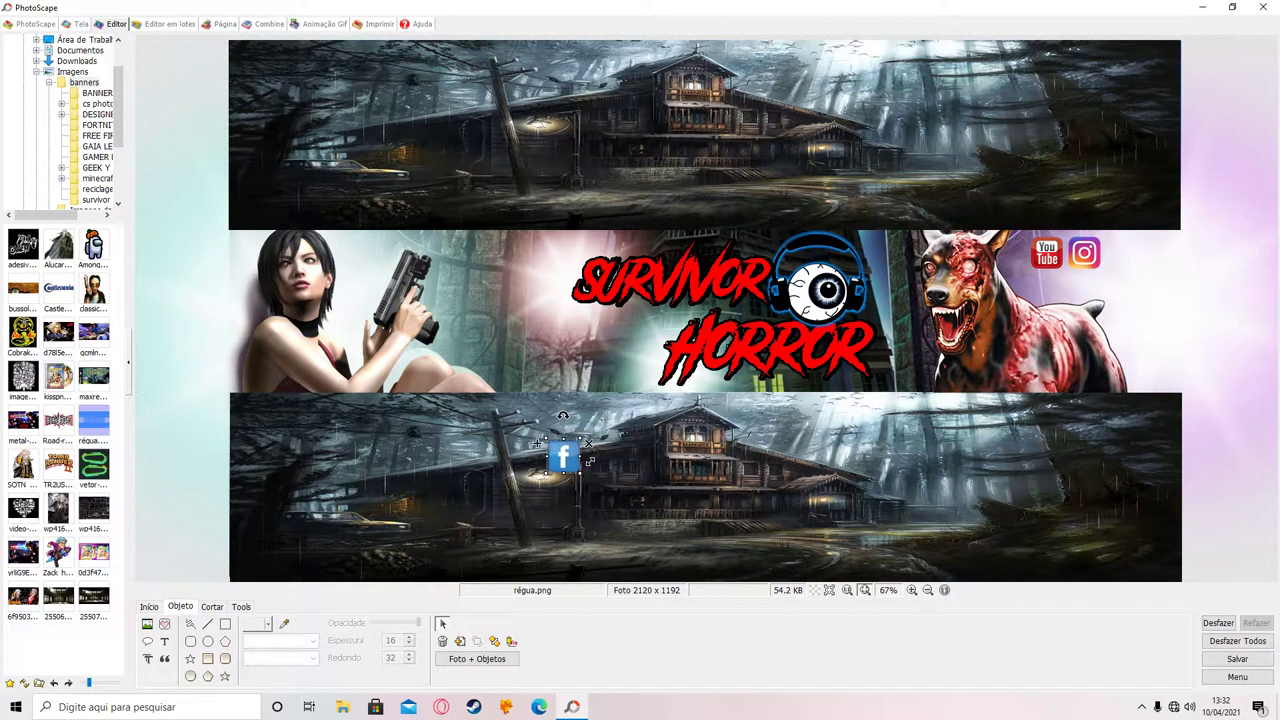
{"action": "left_click_drag", "start_coordinate": [575, 468], "coordinate": [1135, 263]}
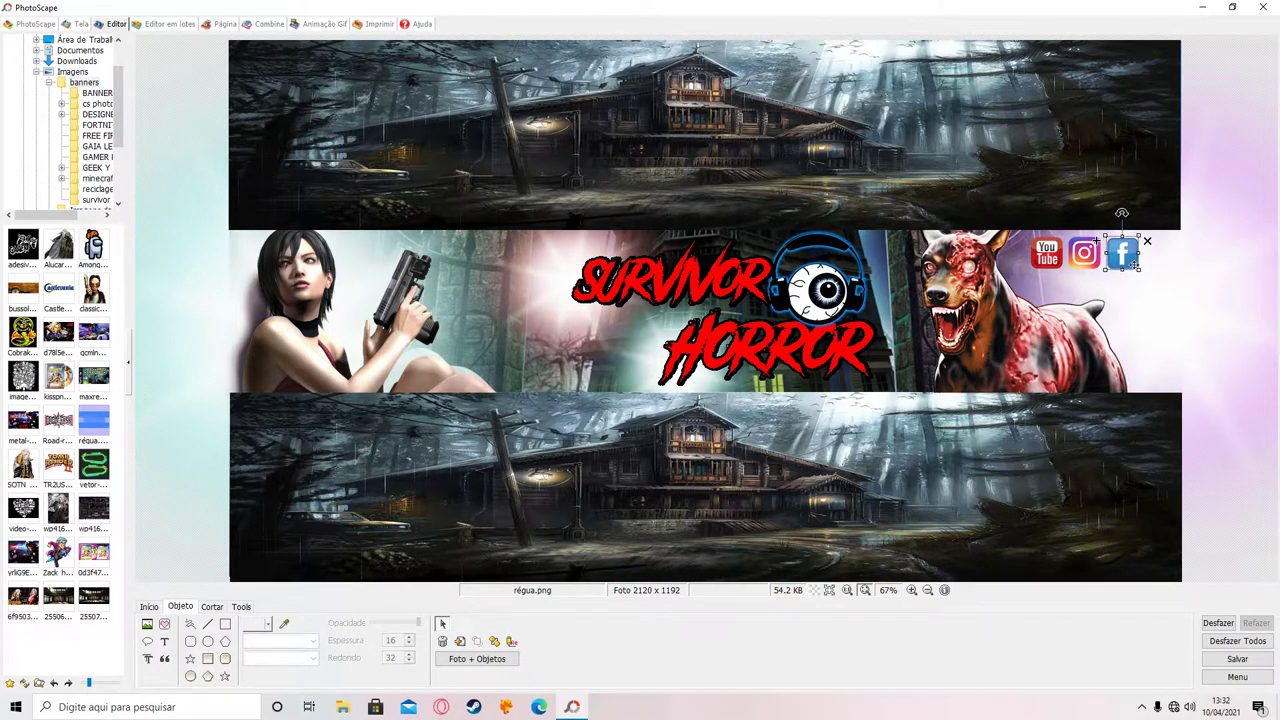
{"action": "left_click", "coordinate": [147, 624]}
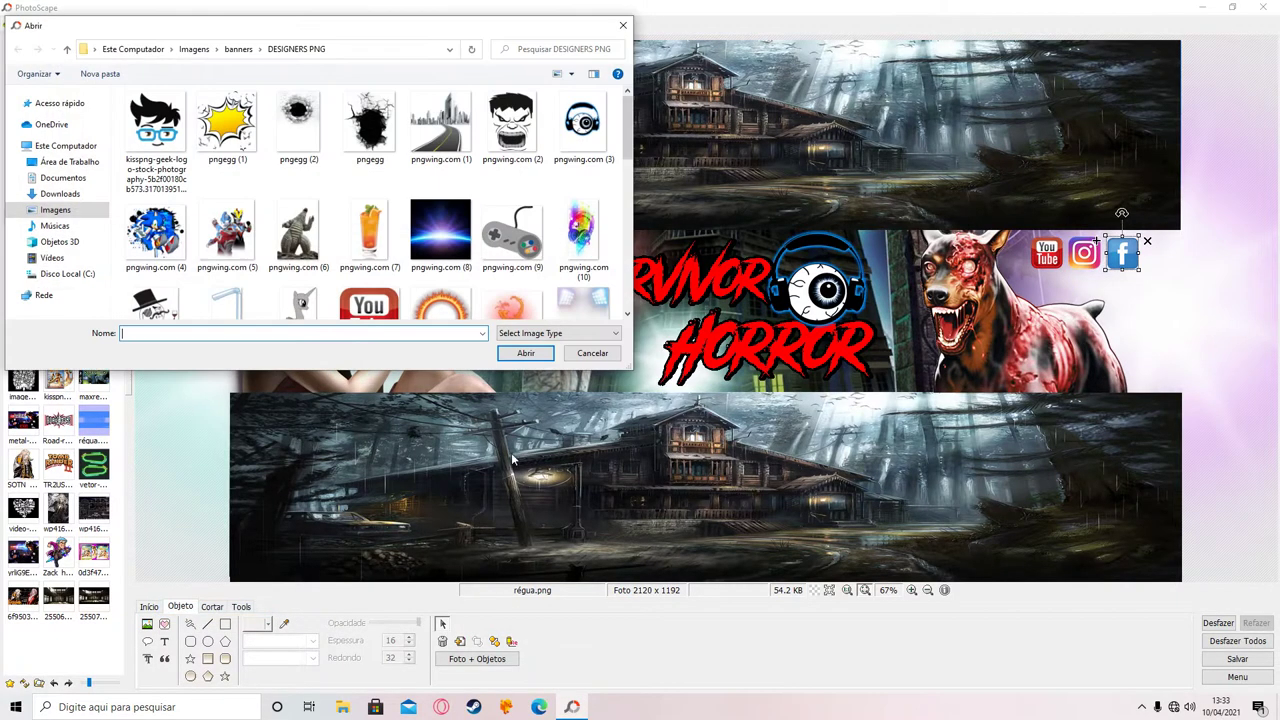
Insert the Twitter icon pngwing.com (43), shrink it, and line it up after Facebook.
{"action": "left_click_drag", "start_coordinate": [625, 120], "coordinate": [625, 270]}
{"action": "left_click", "coordinate": [435, 275]}
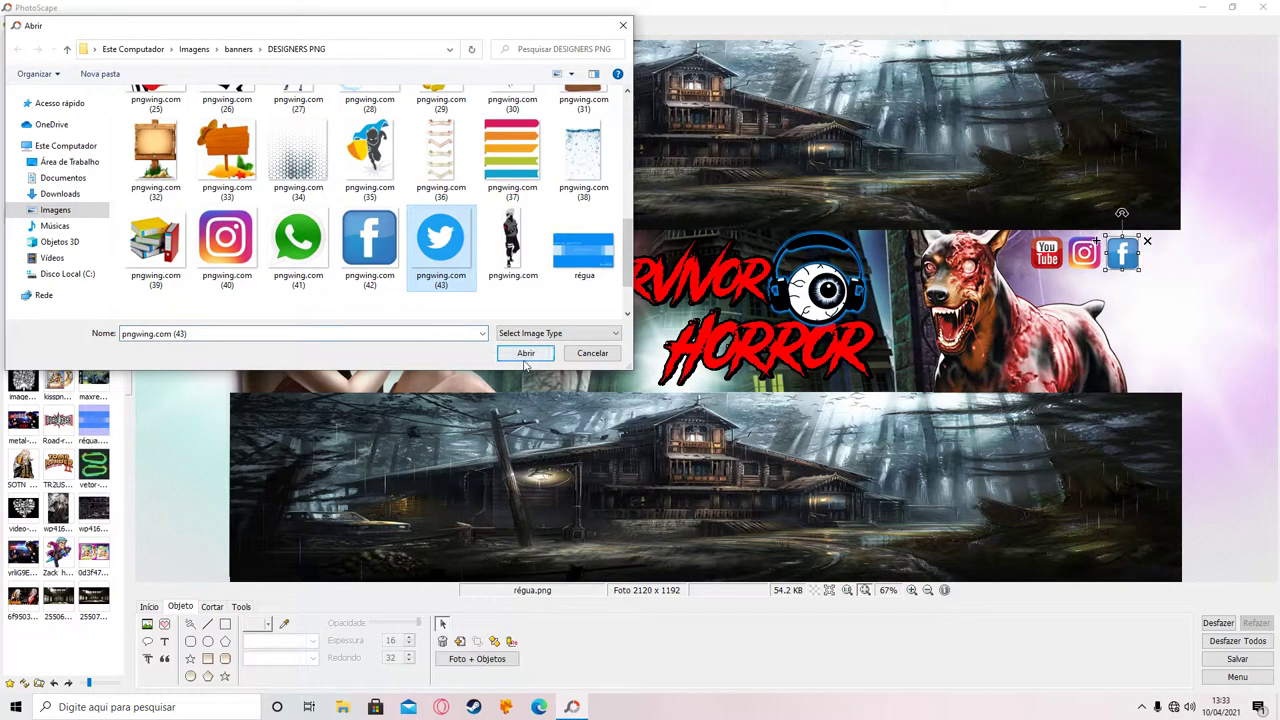
{"action": "left_click", "coordinate": [520, 354]}
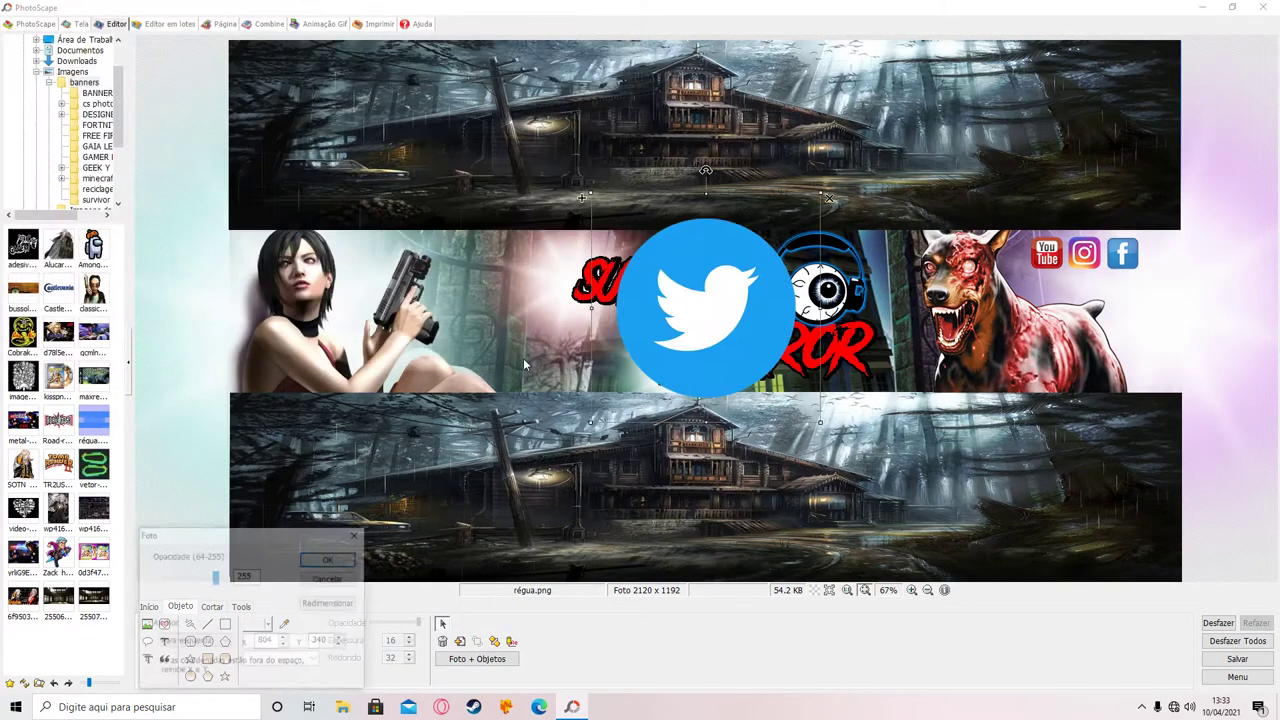
{"action": "left_click", "coordinate": [331, 559]}
{"action": "mouse_move", "coordinate": [830, 200]}
{"action": "left_mouse_down"}
{"action": "mouse_move", "coordinate": [646, 383]}
{"action": "mouse_move", "coordinate": [1167, 266]}
{"action": "left_mouse_up"}
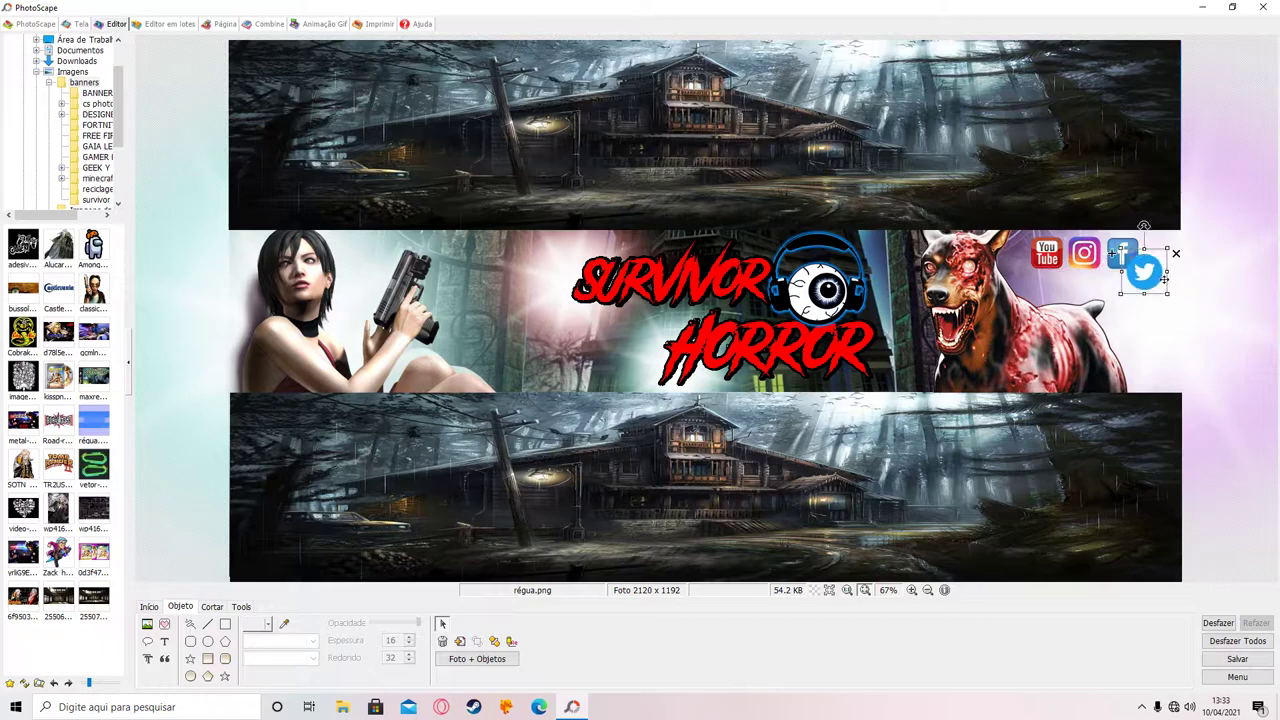
{"action": "left_click_drag", "start_coordinate": [1166, 267], "coordinate": [1188, 284]}
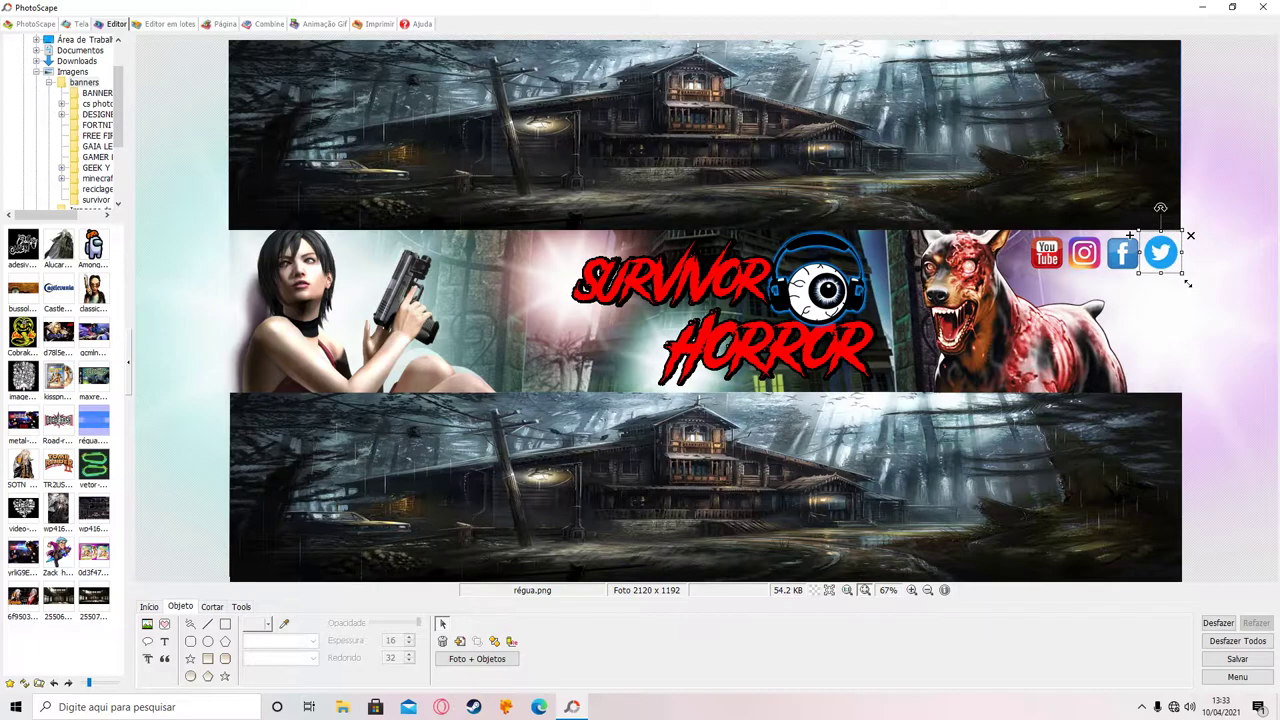
{"action": "left_click", "coordinate": [1240, 115]}
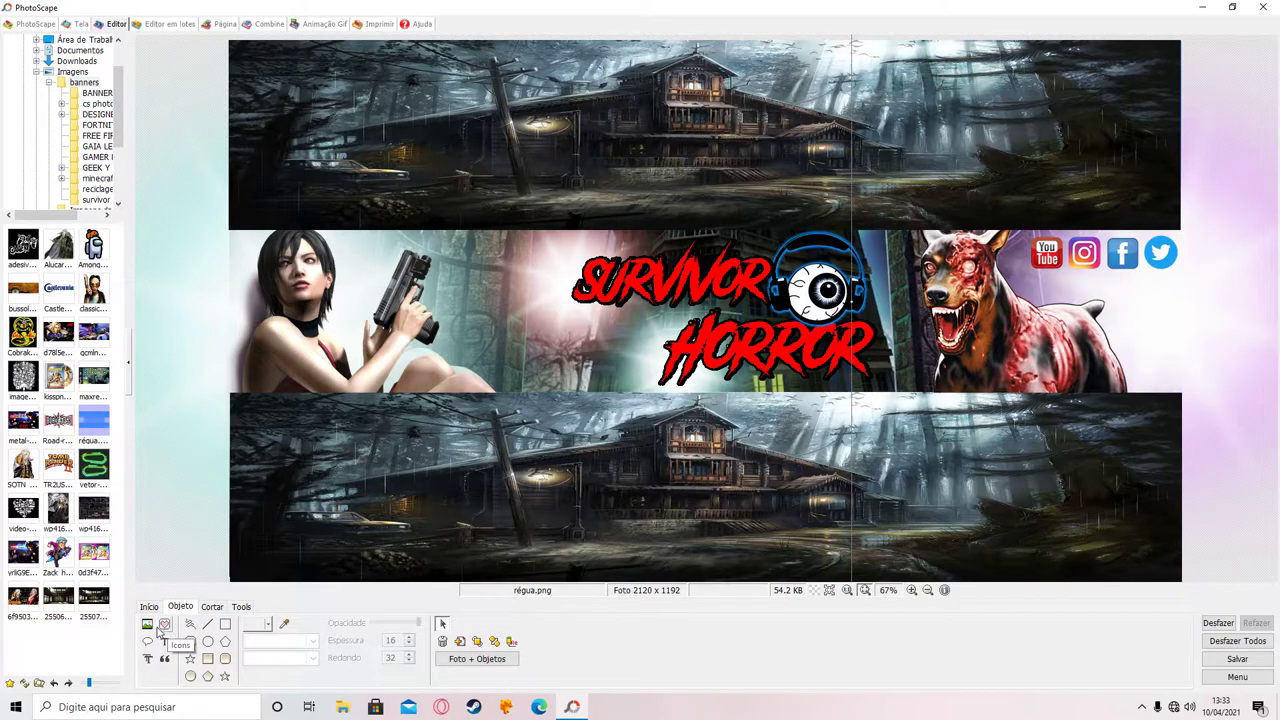
{"action": "left_click", "coordinate": [164, 624]}
{"action": "left_click", "coordinate": [197, 617]}
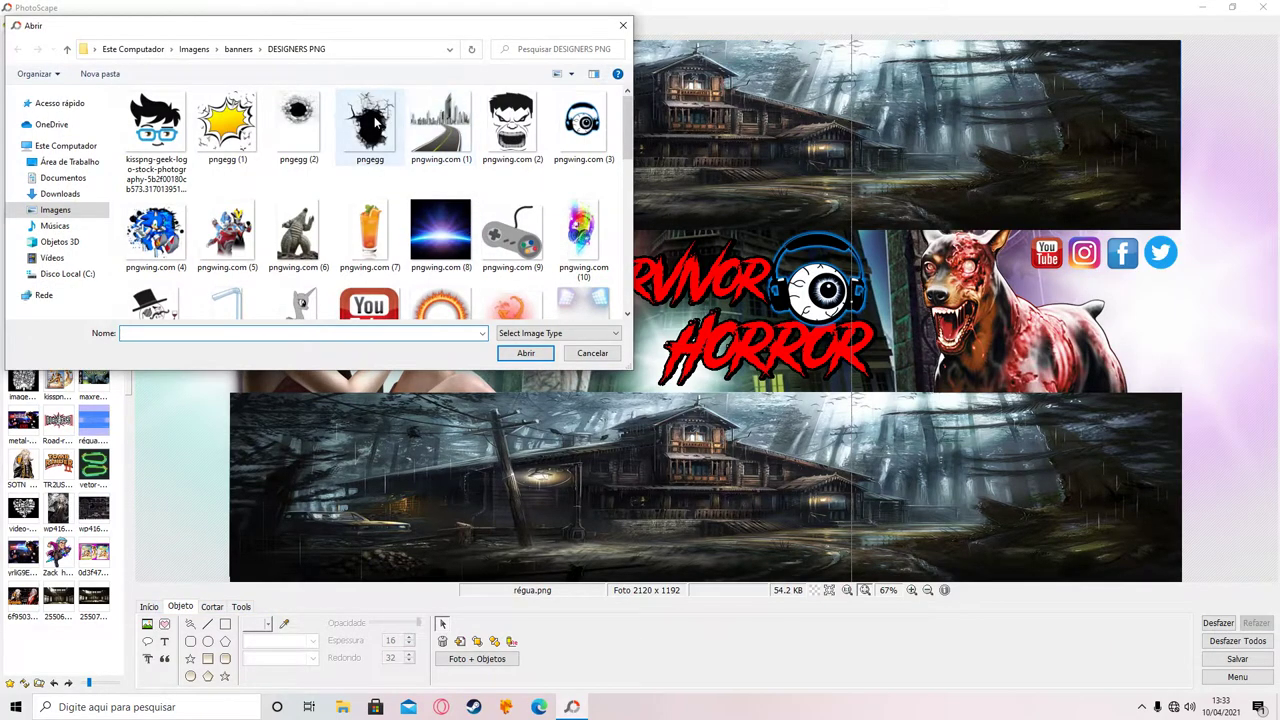
{"action": "mouse_move", "coordinate": [369, 122]}
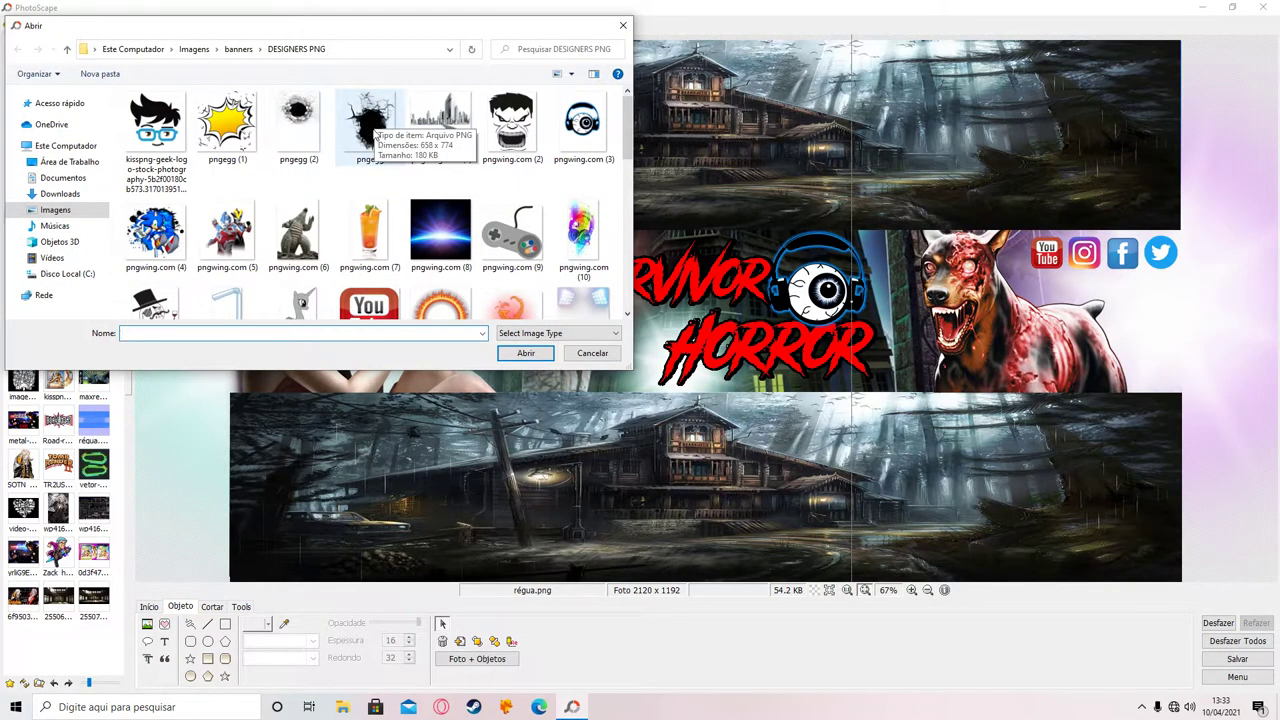
{"action": "left_click_drag", "start_coordinate": [630, 133], "coordinate": [631, 283]}
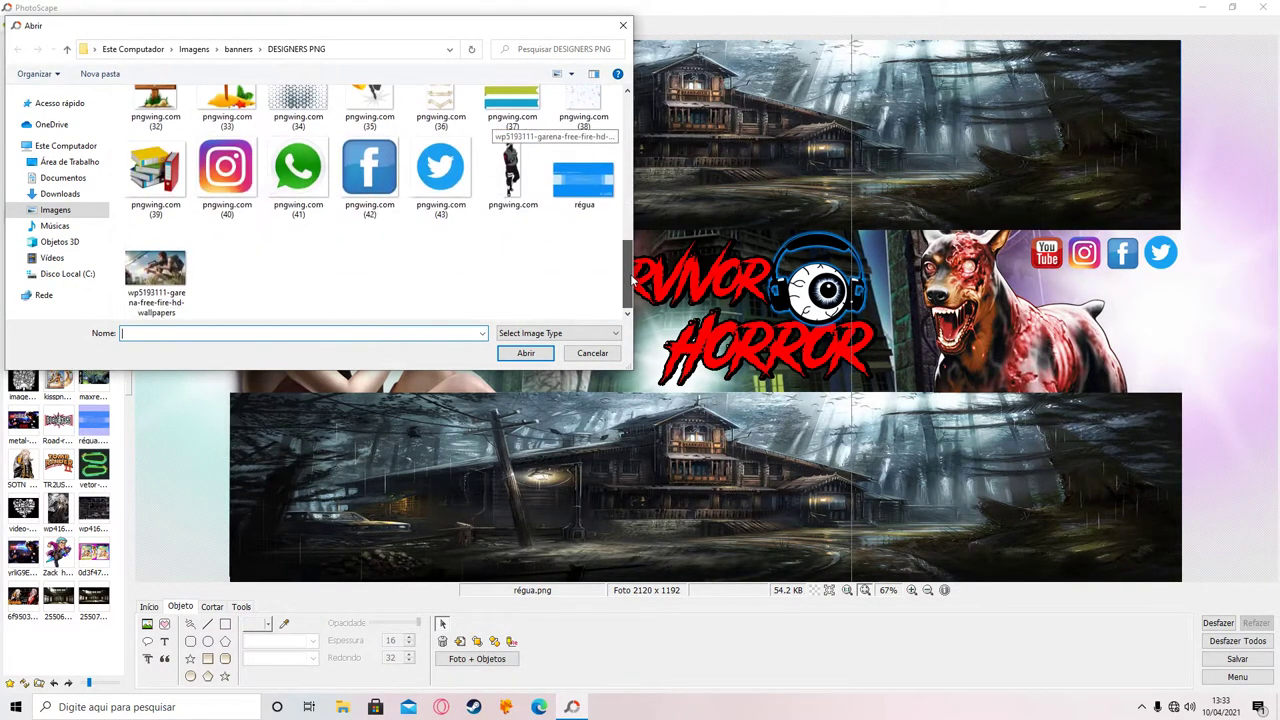
{"action": "left_click_drag", "start_coordinate": [631, 290], "coordinate": [638, 121]}
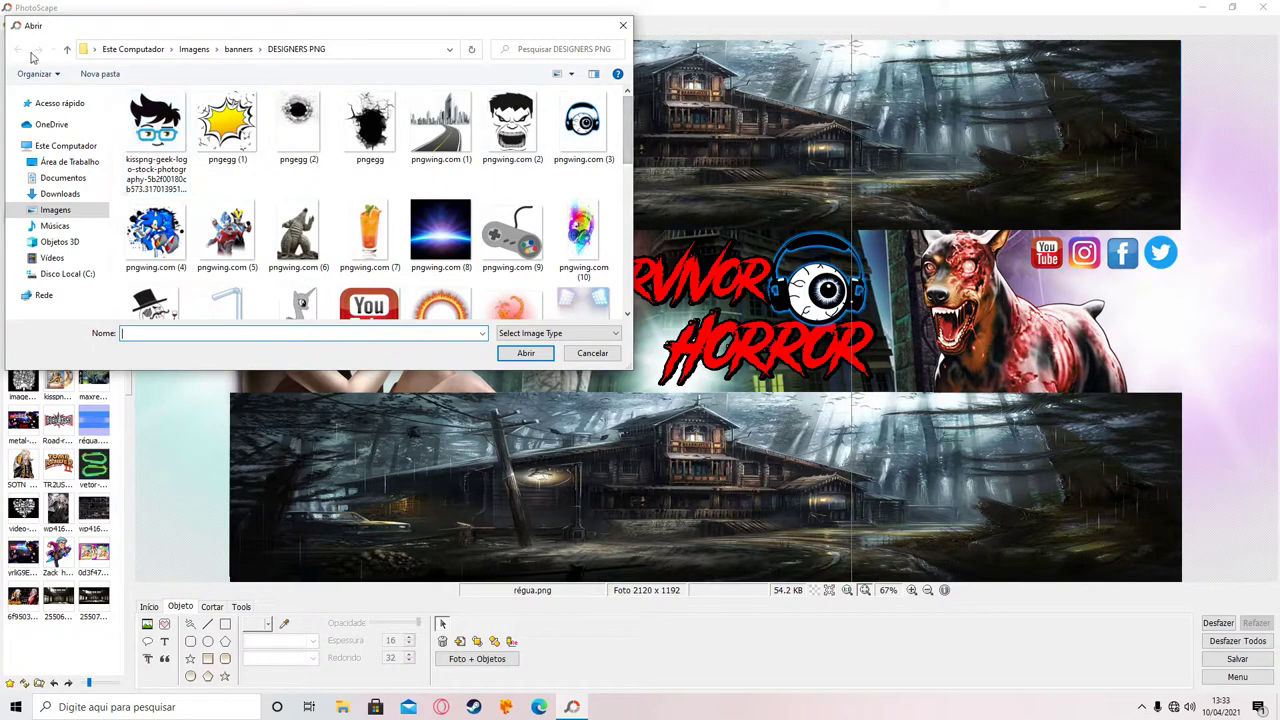
{"action": "left_click", "coordinate": [68, 50]}
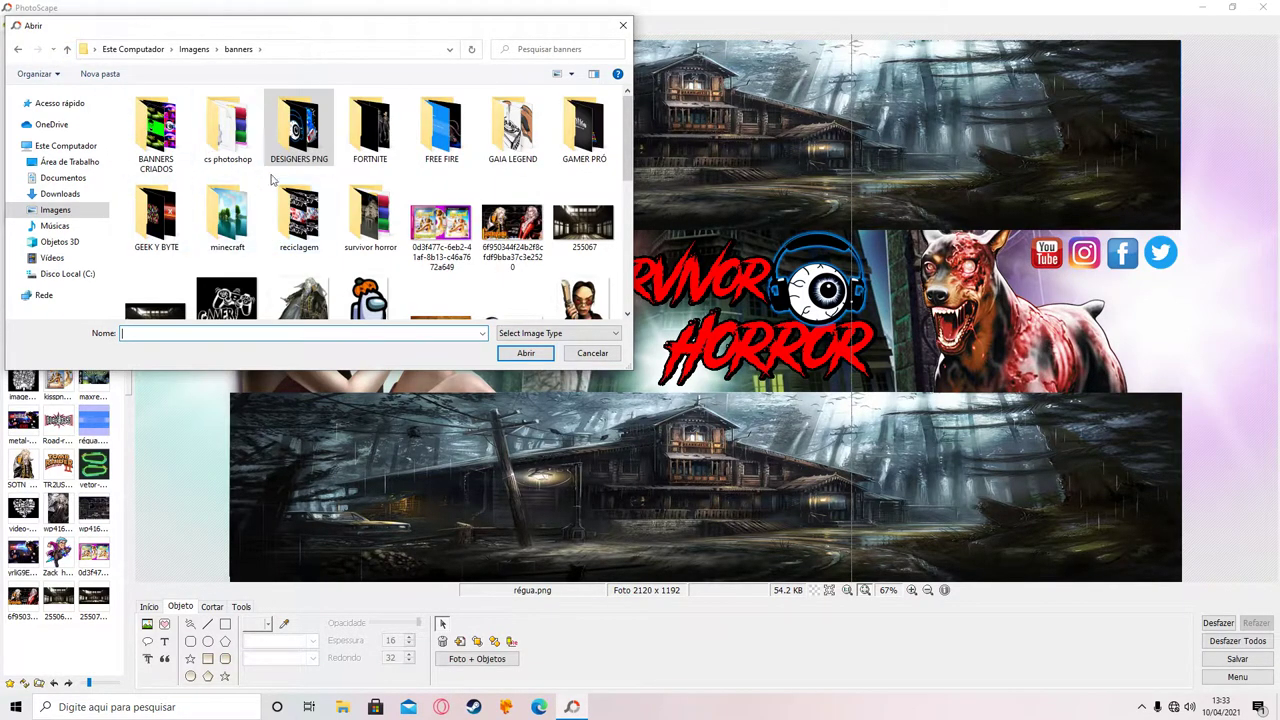
{"action": "double_click", "coordinate": [310, 130]}
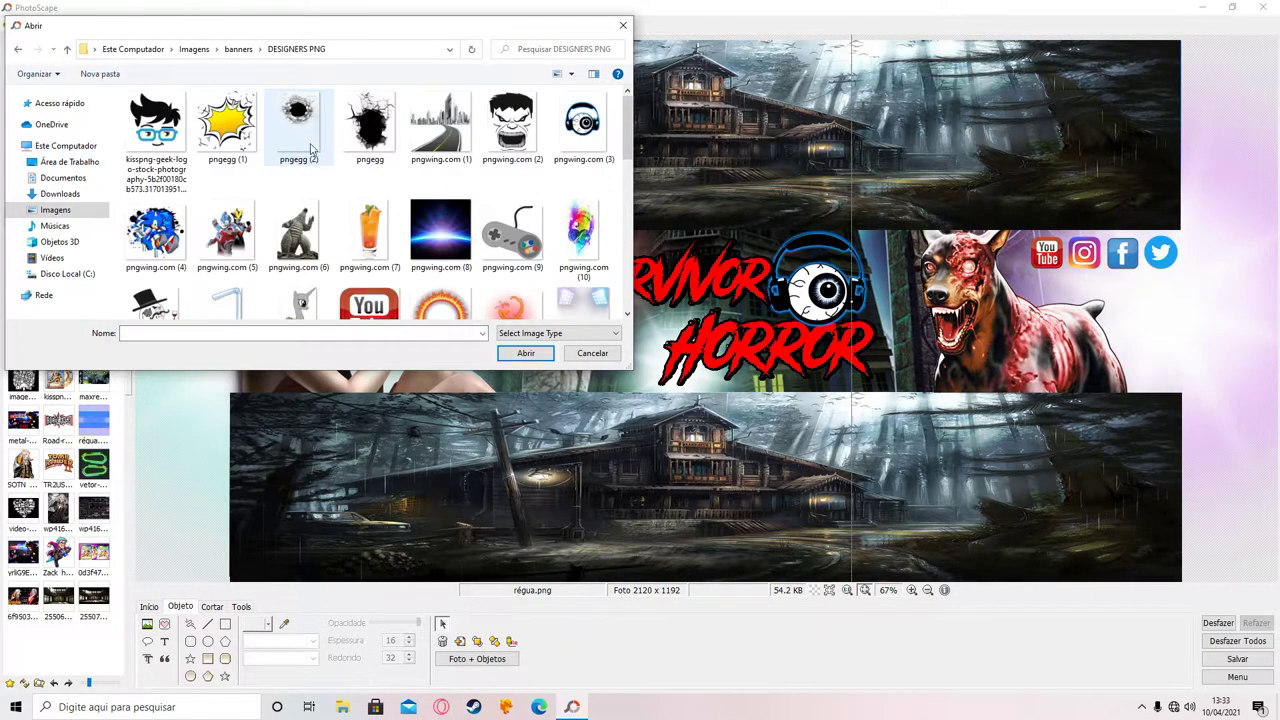
{"action": "mouse_move", "coordinate": [628, 147]}
{"action": "left_mouse_down"}
{"action": "mouse_move", "coordinate": [622, 228]}
{"action": "mouse_move", "coordinate": [620, 133]}
{"action": "left_mouse_up"}
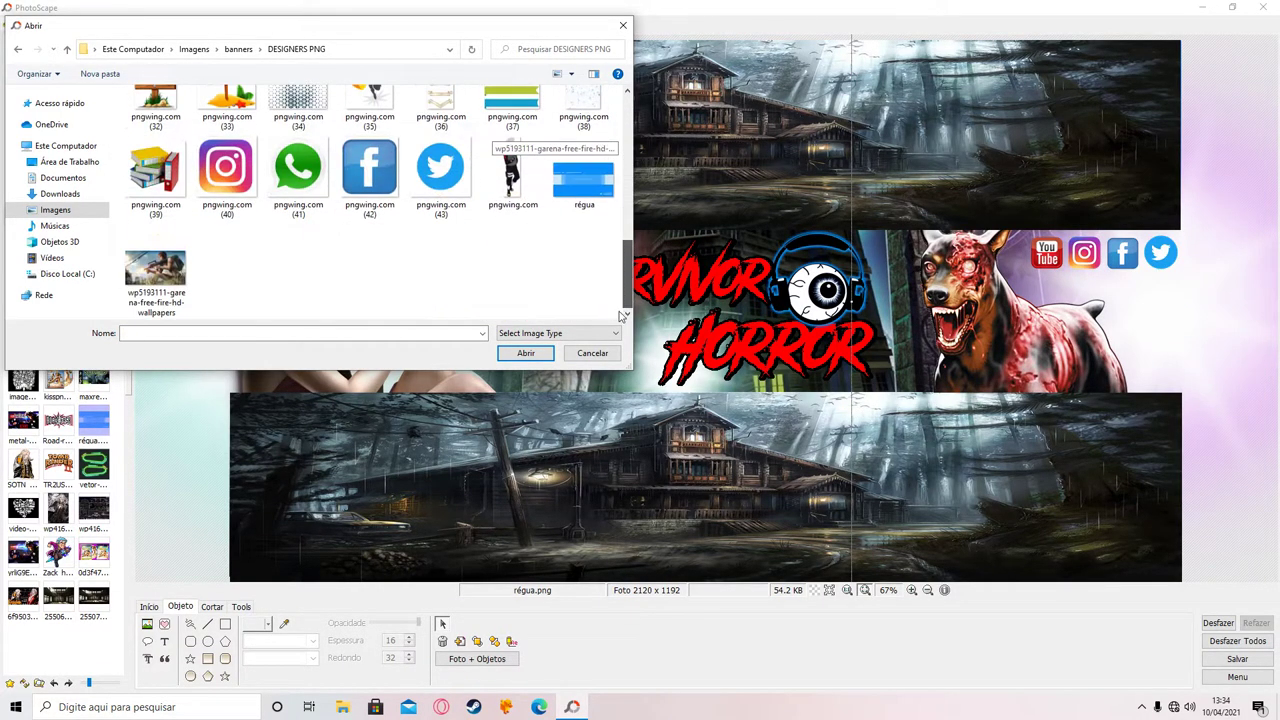
{"action": "left_click", "coordinate": [622, 25]}
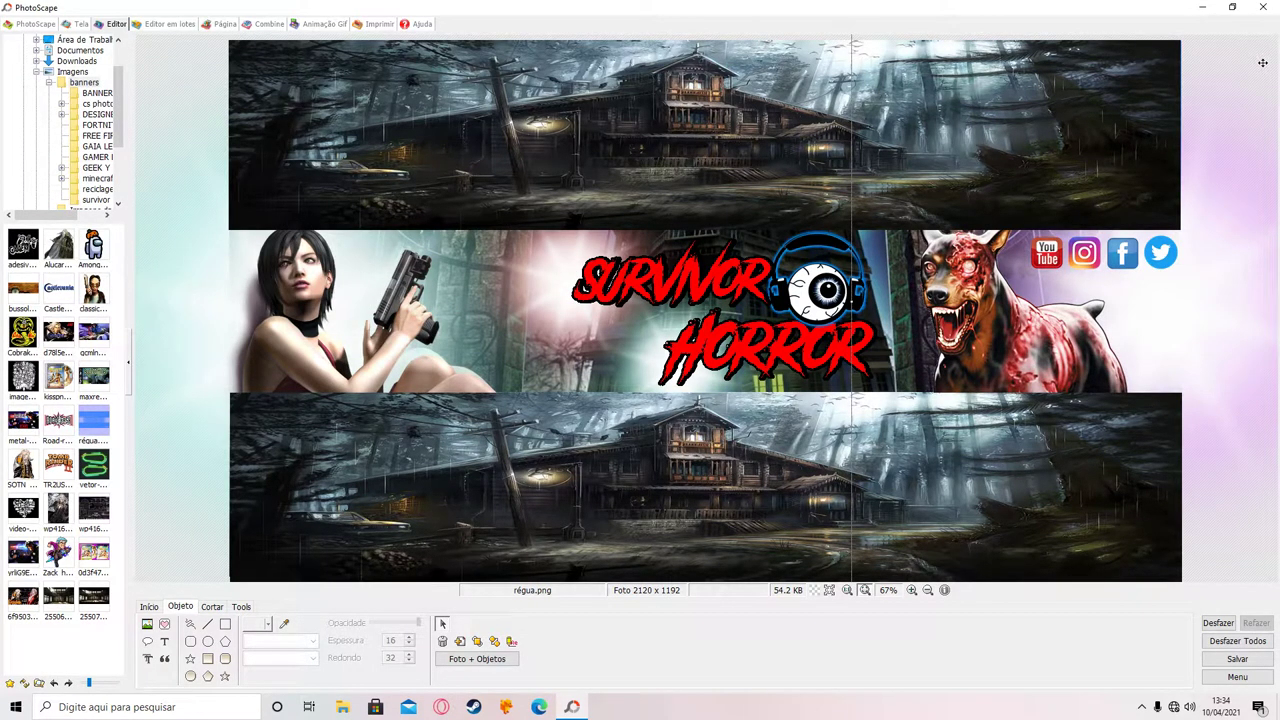
{"action": "left_click", "coordinate": [1238, 659]}
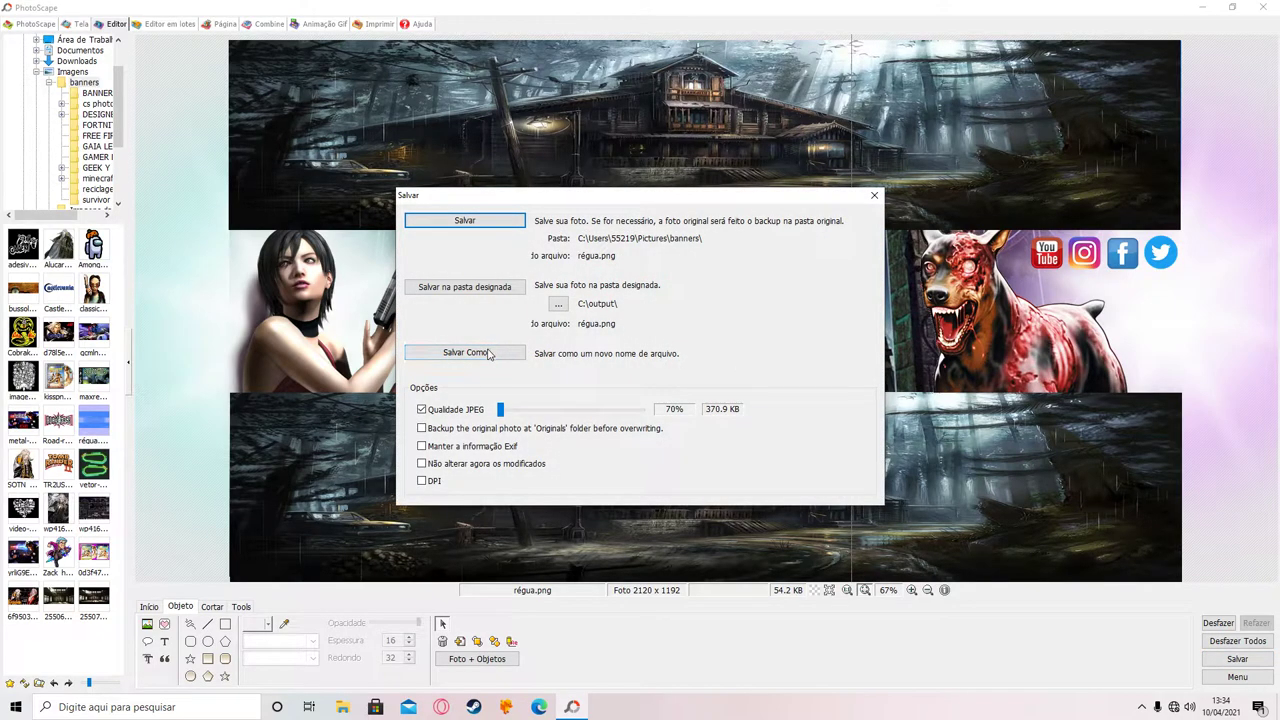
Save As a new file in Área de Trabalho (Desktop), starting to type the file name.
{"action": "left_click", "coordinate": [489, 352]}
{"action": "left_click", "coordinate": [562, 392]}
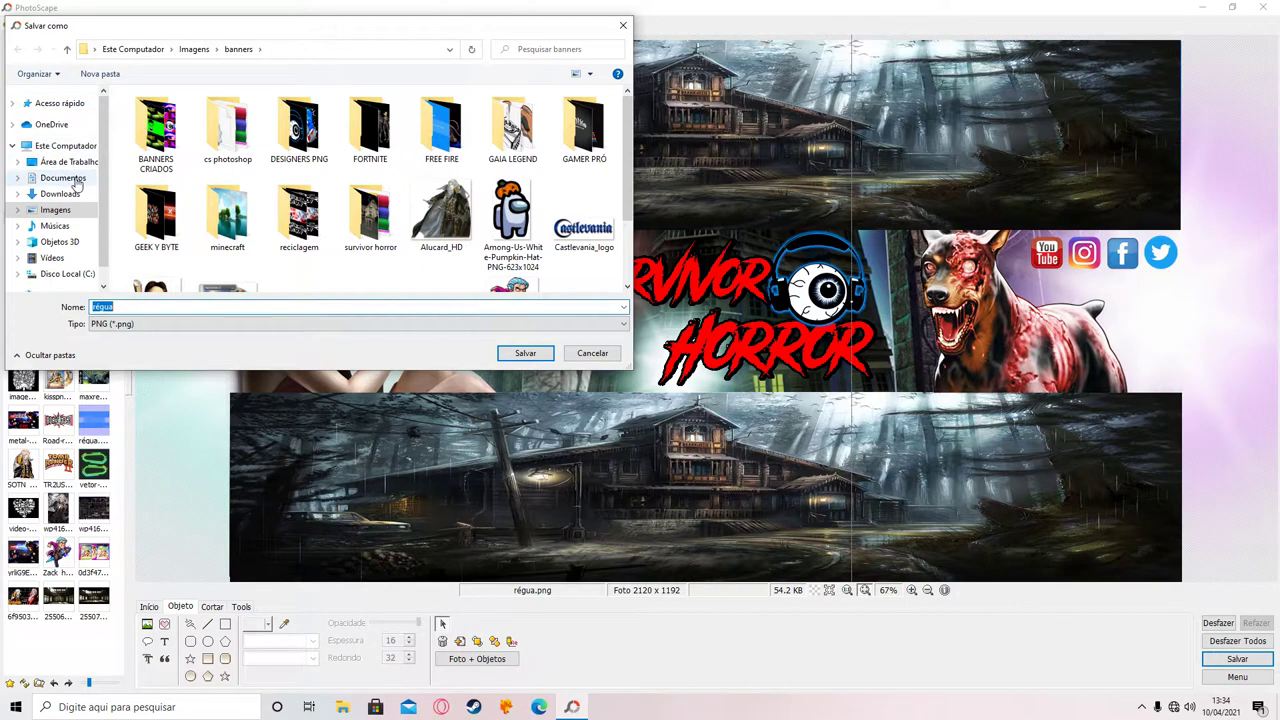
{"action": "left_click", "coordinate": [70, 162]}
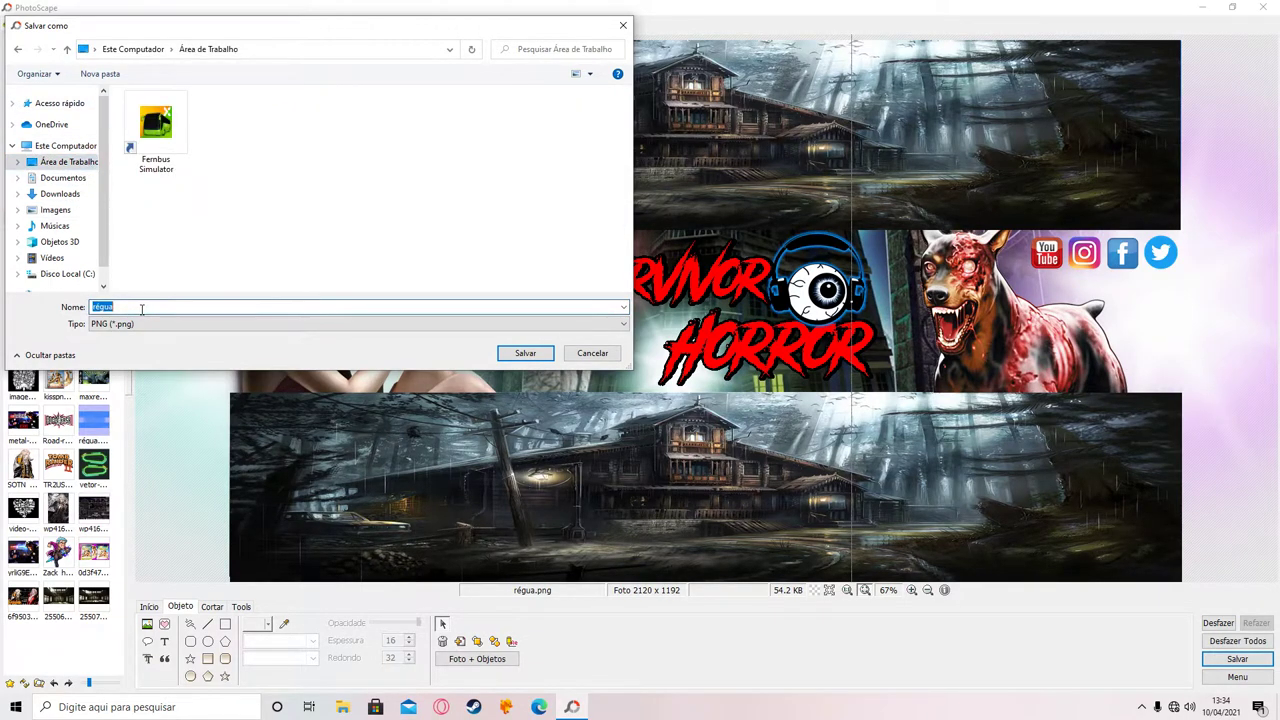
{"action": "type", "text": "SURVIVOR HORROR"}
Save the banner as SURVIVOR HORROR.png and reopen it from the Desktop.
{"action": "left_click", "coordinate": [524, 354]}
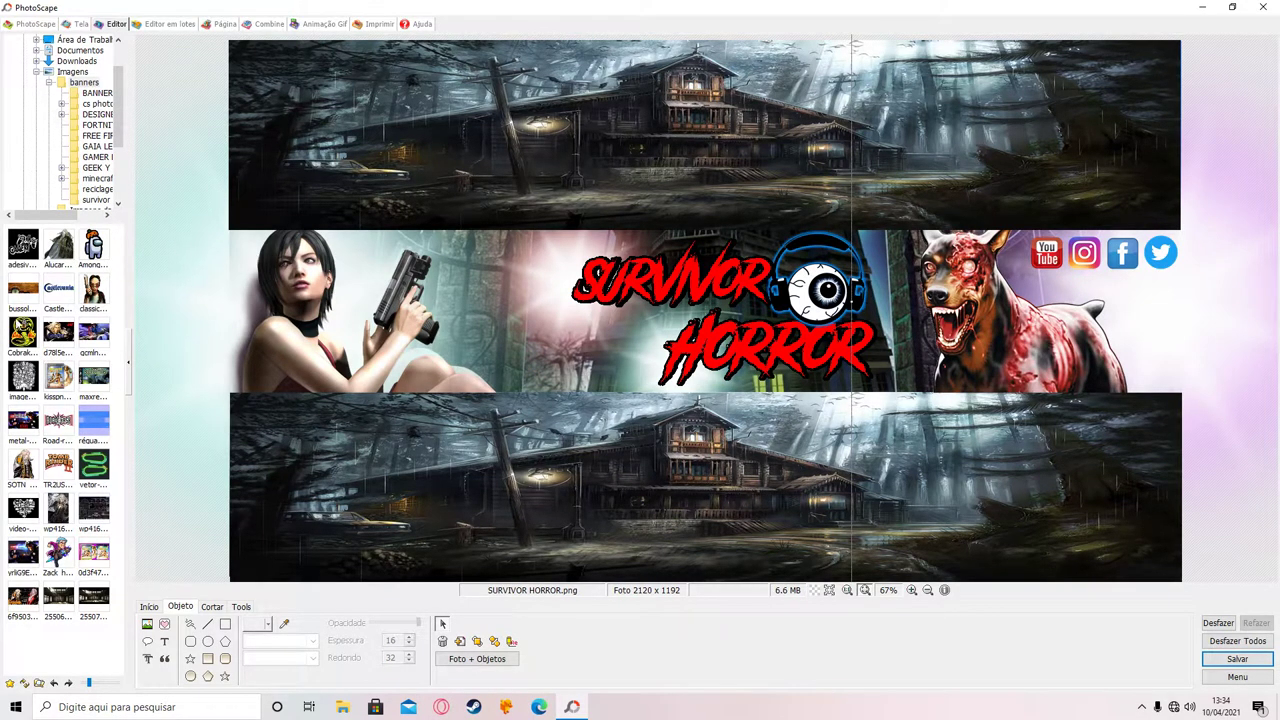
{"action": "left_click", "coordinate": [35, 241]}
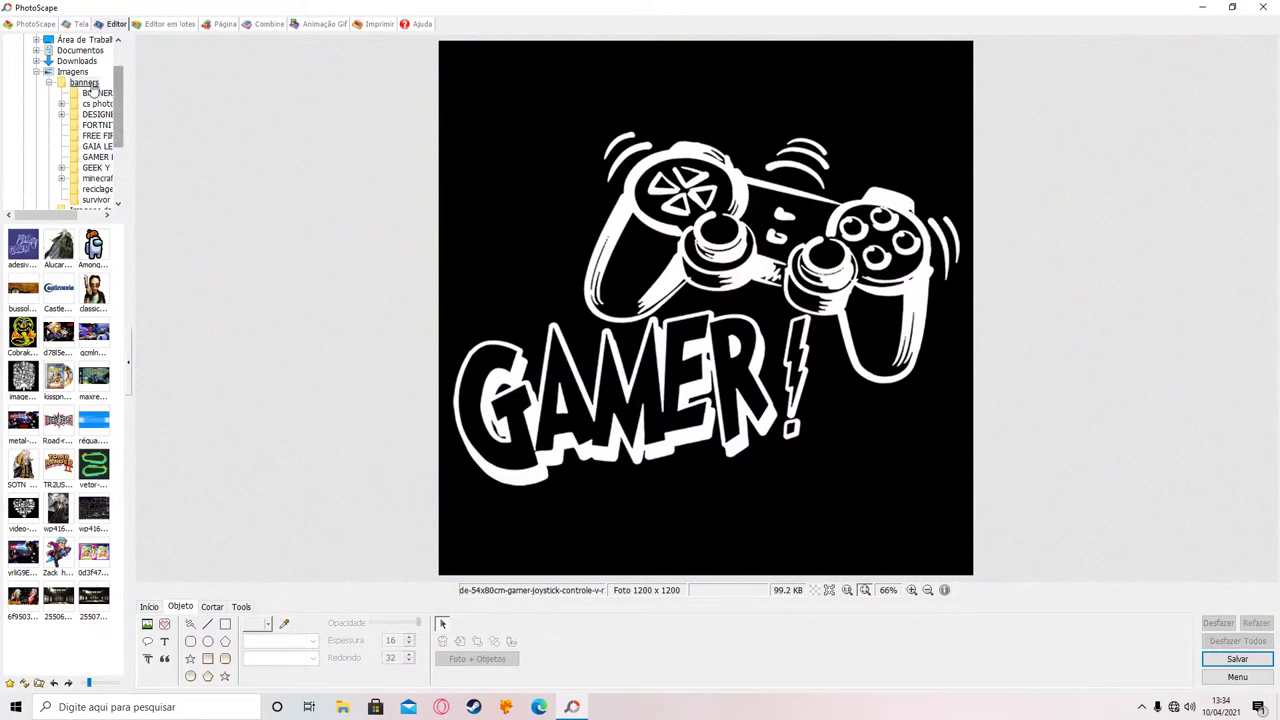
{"action": "left_click", "coordinate": [97, 40]}
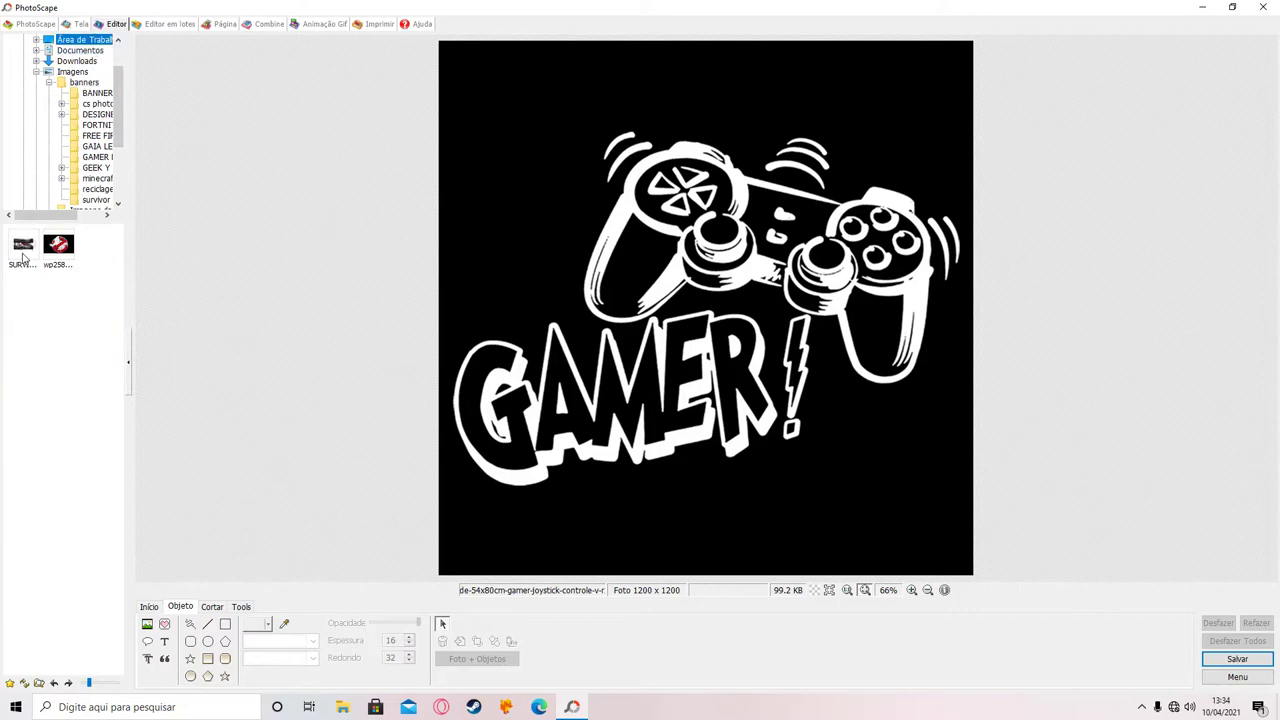
{"action": "left_click", "coordinate": [24, 250]}
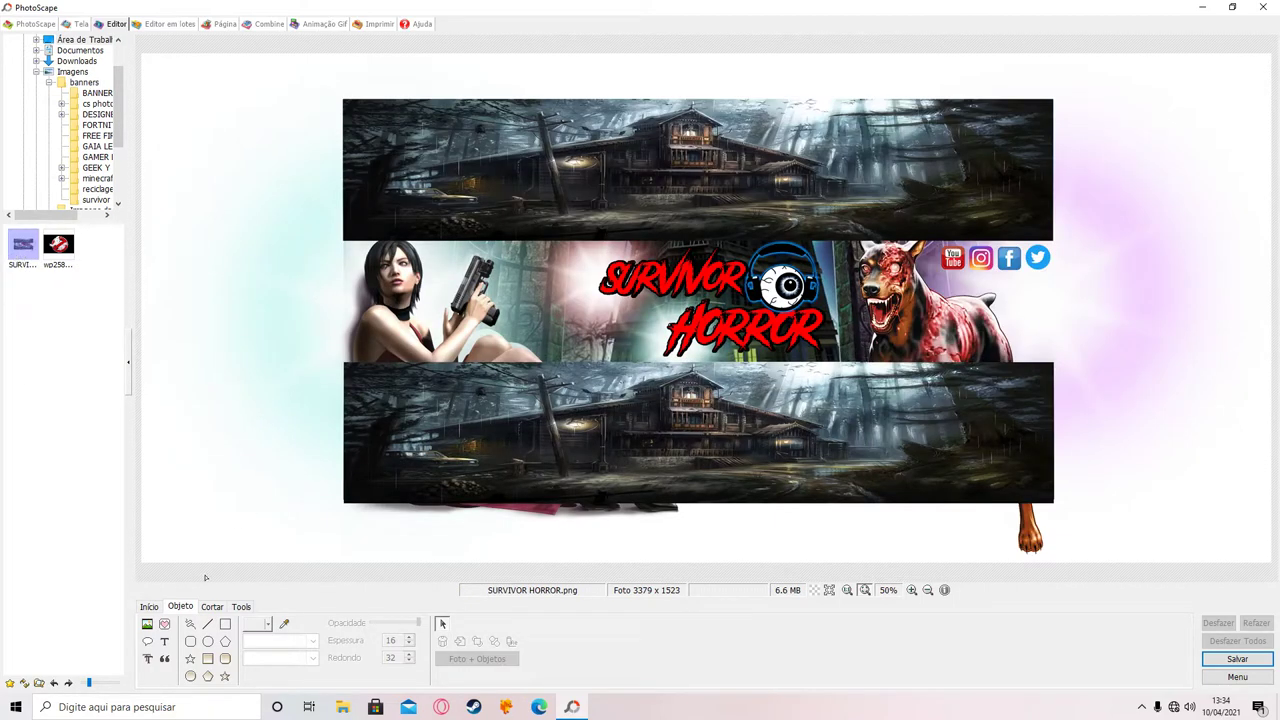
Crop away the overhanging edges so the banner is 2125 x 1202.
{"action": "left_click", "coordinate": [212, 607]}
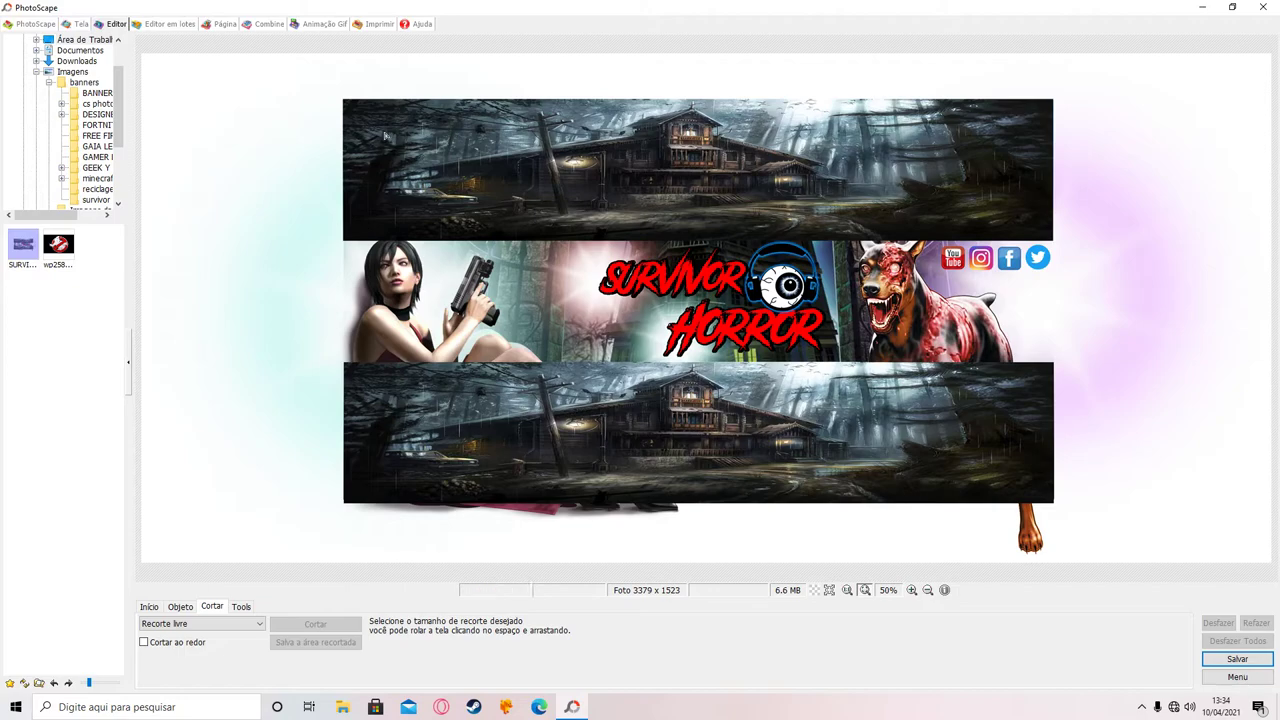
{"action": "left_click_drag", "start_coordinate": [344, 103], "coordinate": [1055, 506]}
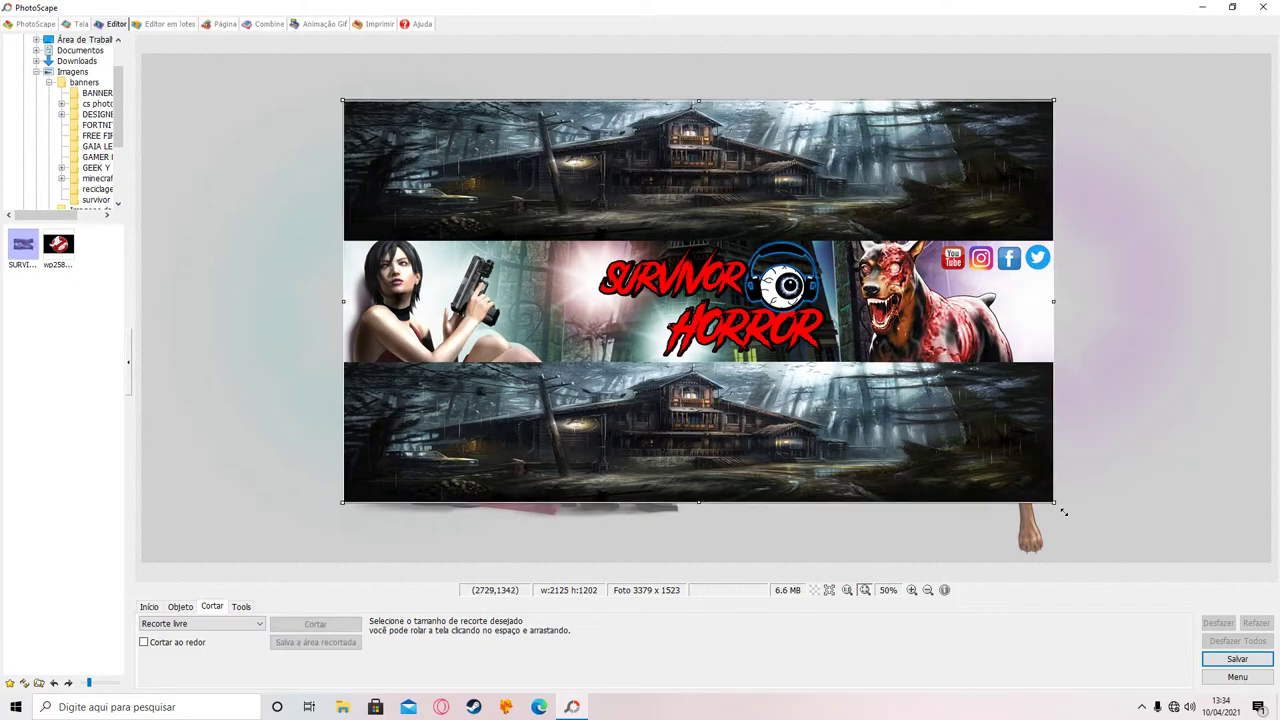
{"action": "left_click", "coordinate": [345, 626]}
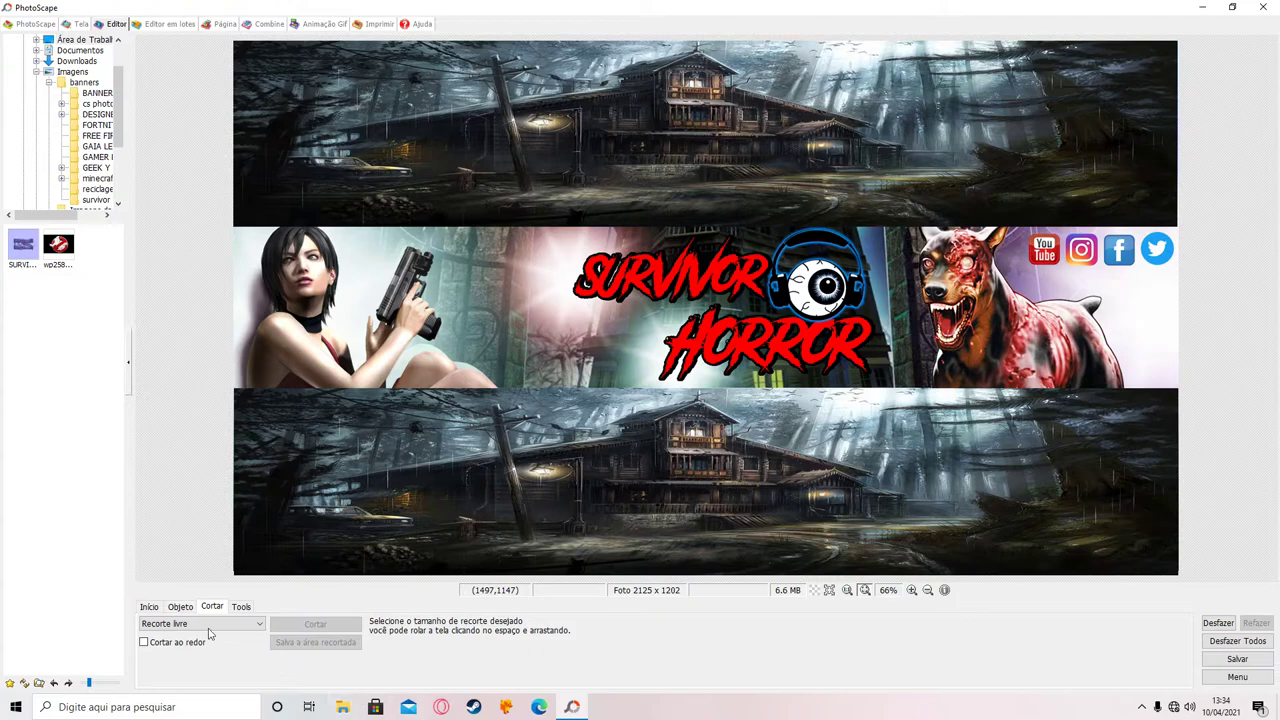
{"action": "left_click", "coordinate": [149, 606]}
Apply the Efeito Filme DK1 preset at Alto strength to the cropped banner.
{"action": "left_click", "coordinate": [416, 658]}
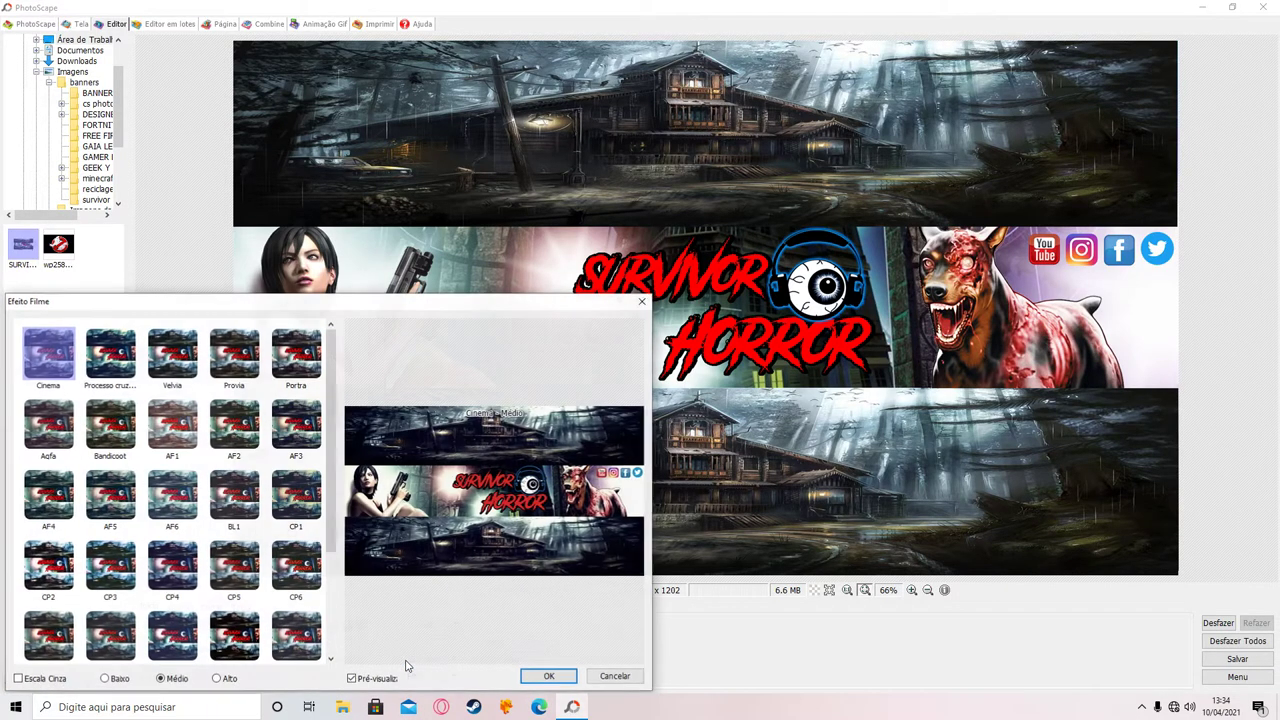
{"action": "scroll", "coordinate": [65, 480], "scroll_direction": "down", "scroll_amount": 2}
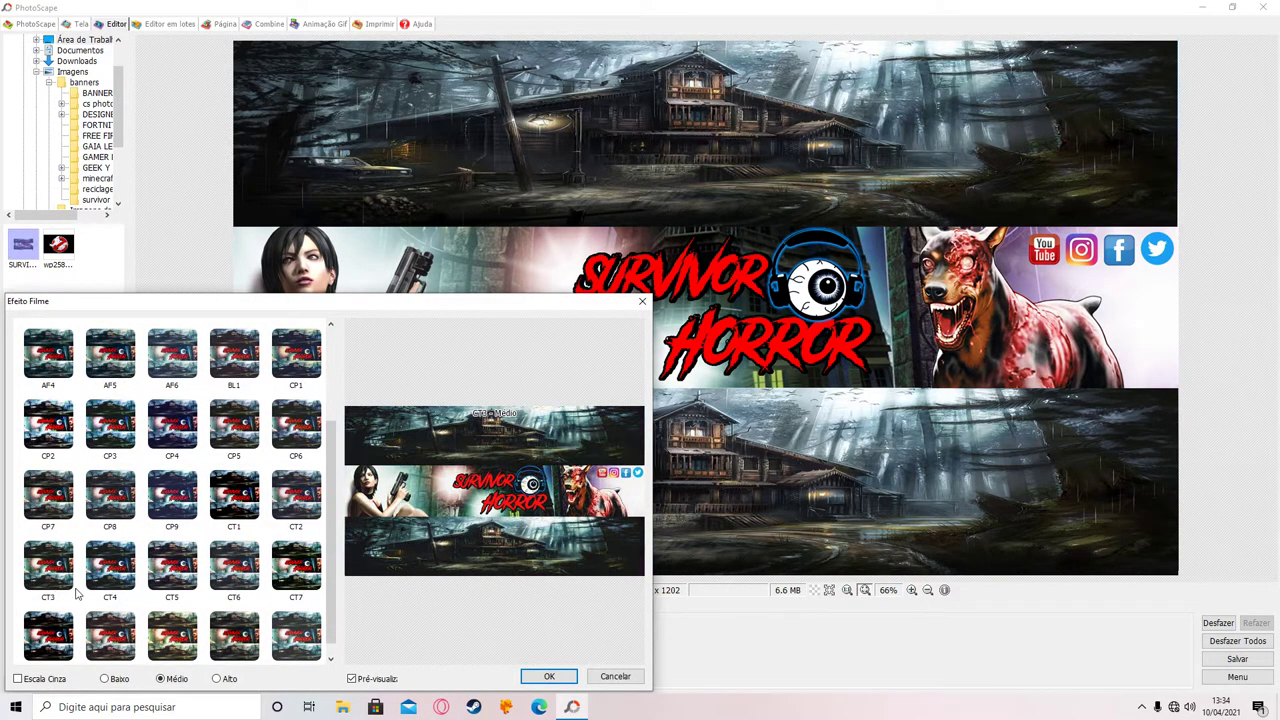
{"action": "scroll", "coordinate": [50, 652], "scroll_direction": "down", "scroll_amount": 1}
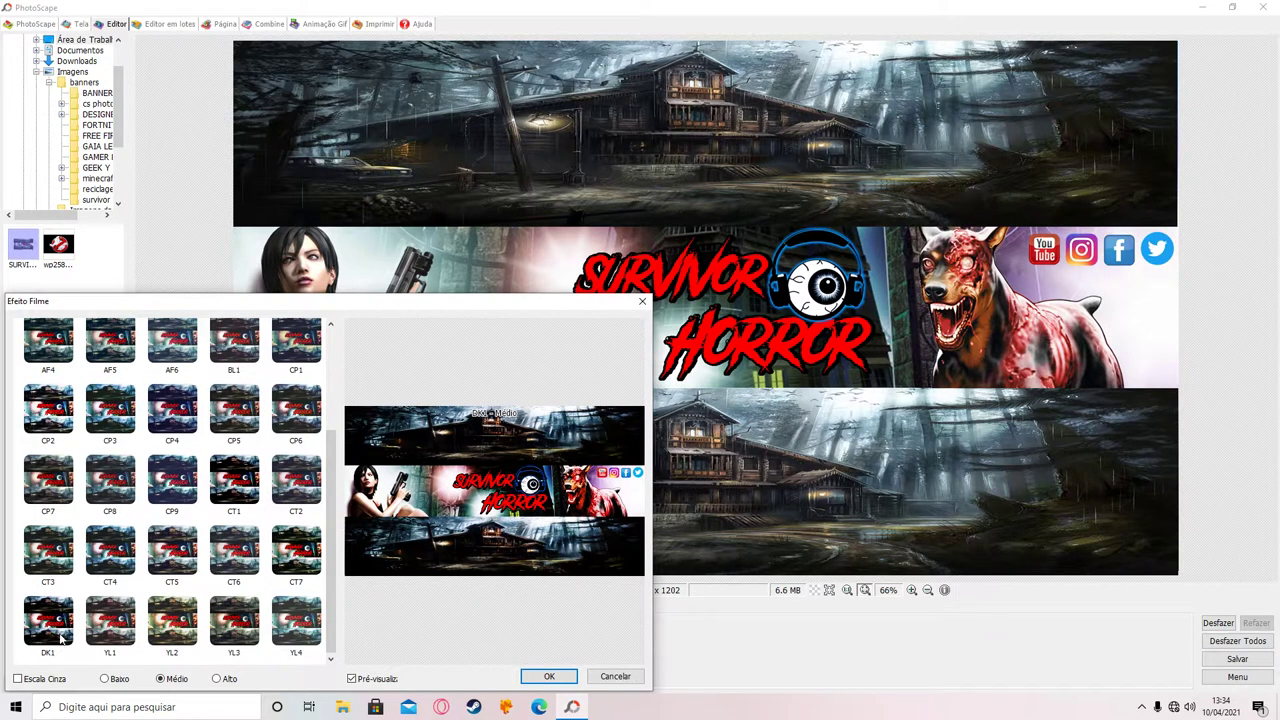
{"action": "left_click", "coordinate": [58, 640]}
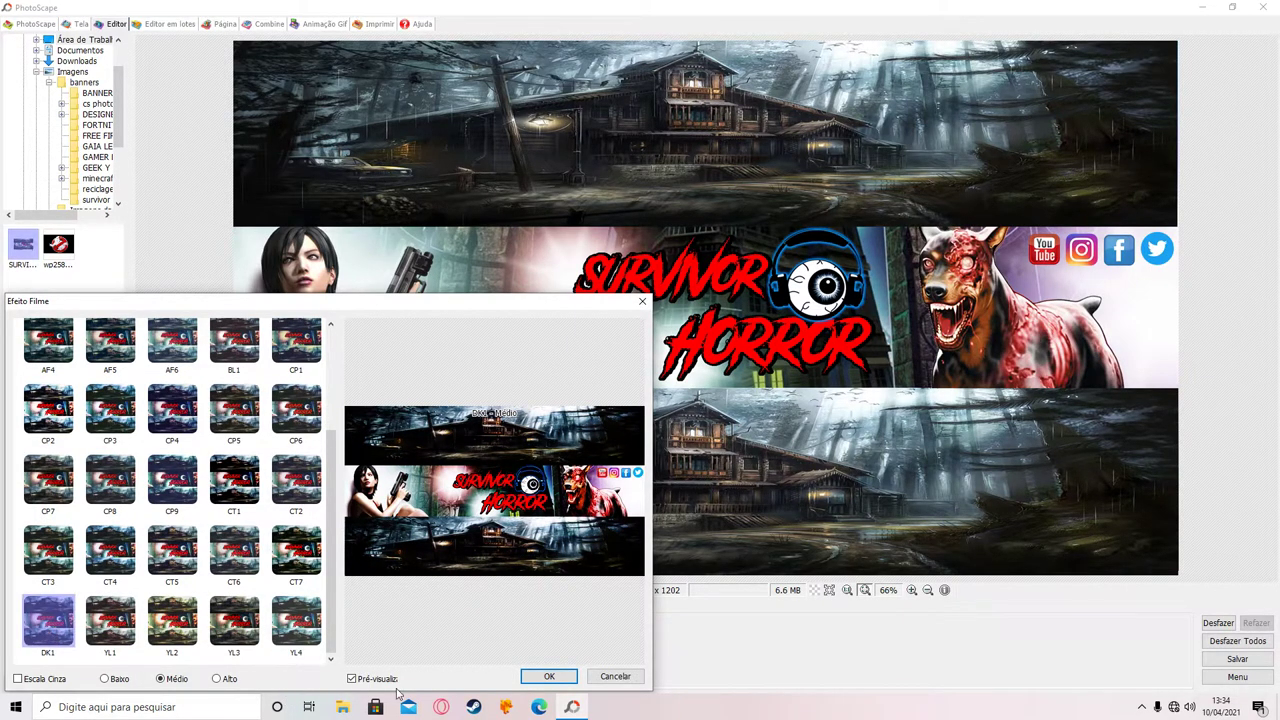
{"action": "left_click", "coordinate": [218, 680]}
{"action": "left_click", "coordinate": [521, 678]}
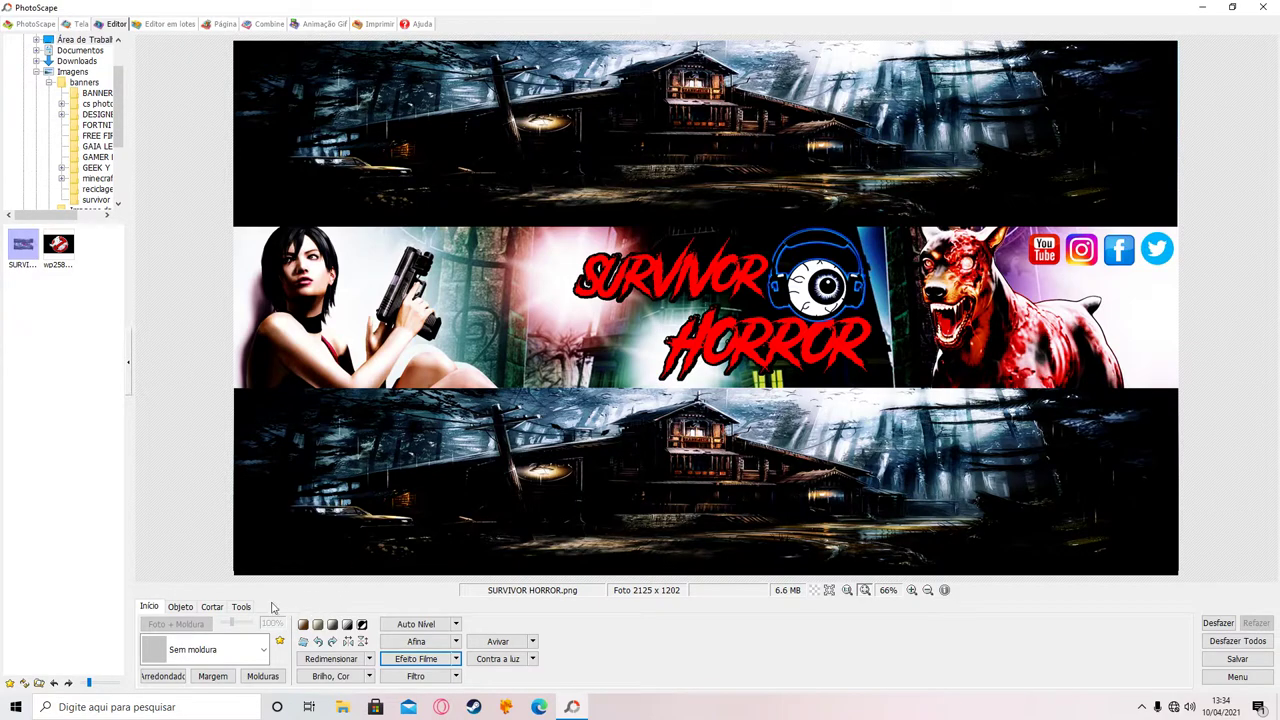
Add a Linear Gradiente filter on the right edge in pure red.
{"action": "left_click", "coordinate": [414, 677]}
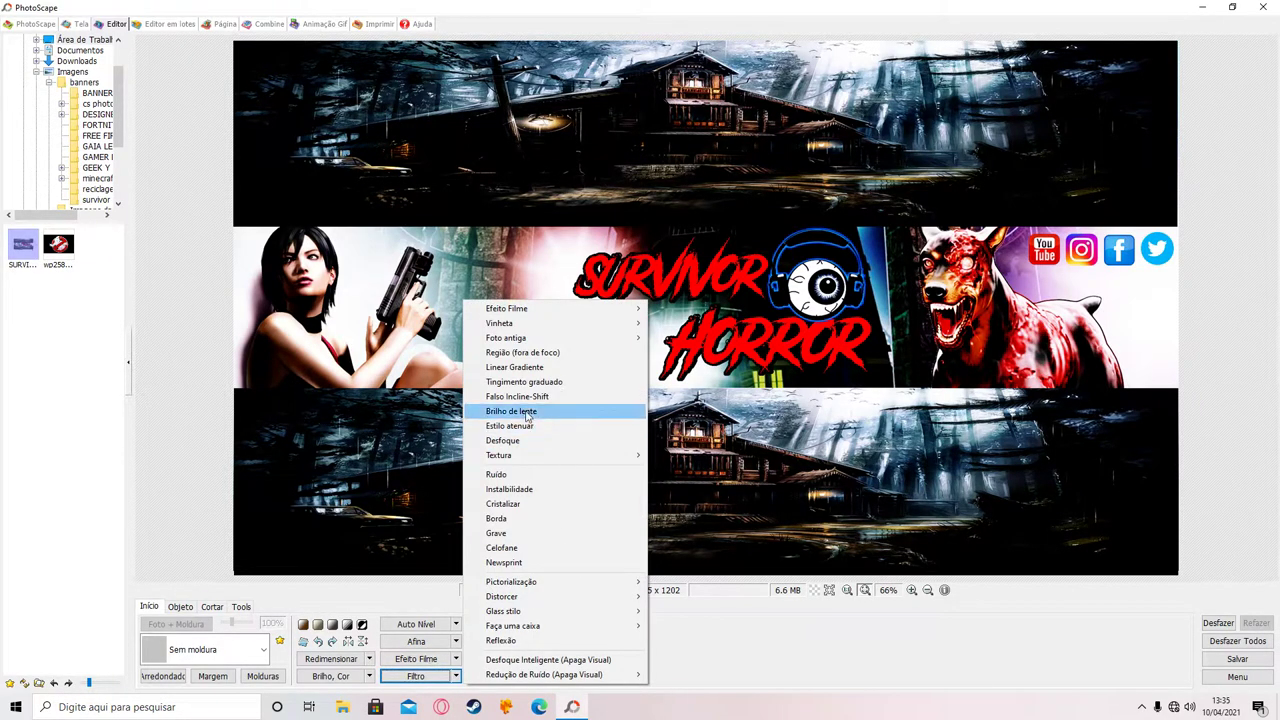
{"action": "left_click", "coordinate": [520, 368]}
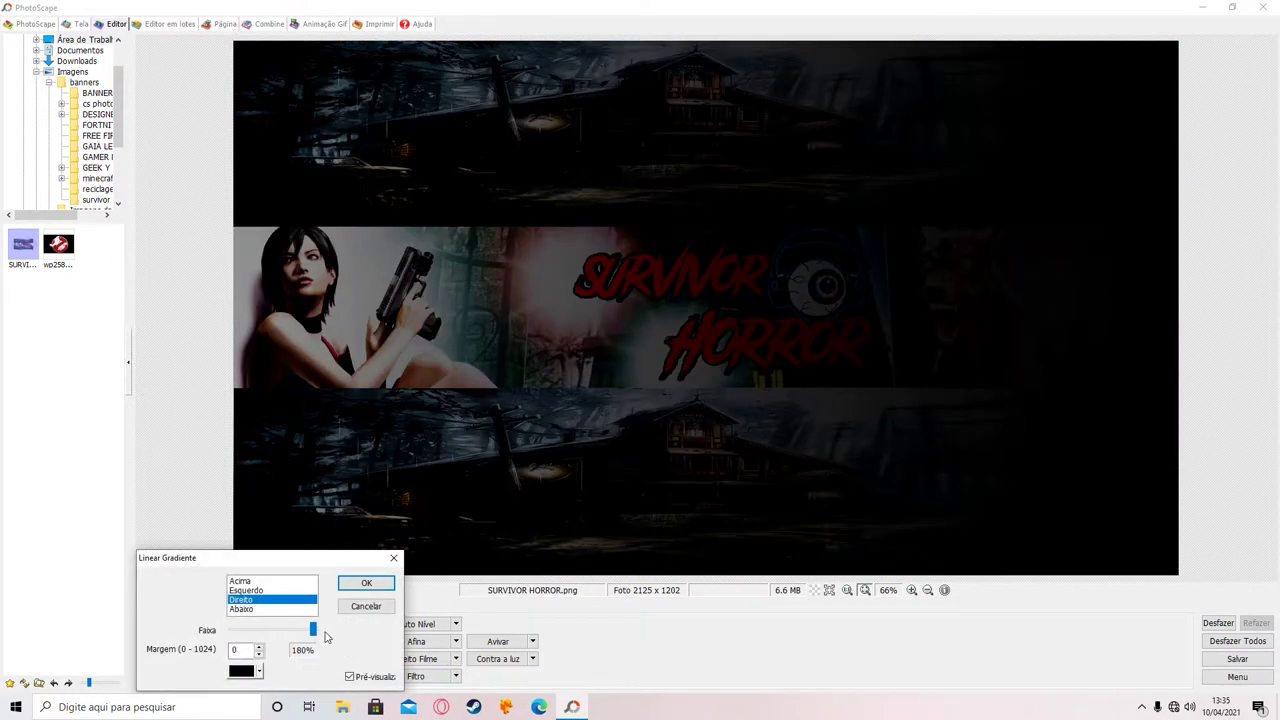
{"action": "left_click_drag", "start_coordinate": [313, 629], "coordinate": [237, 645]}
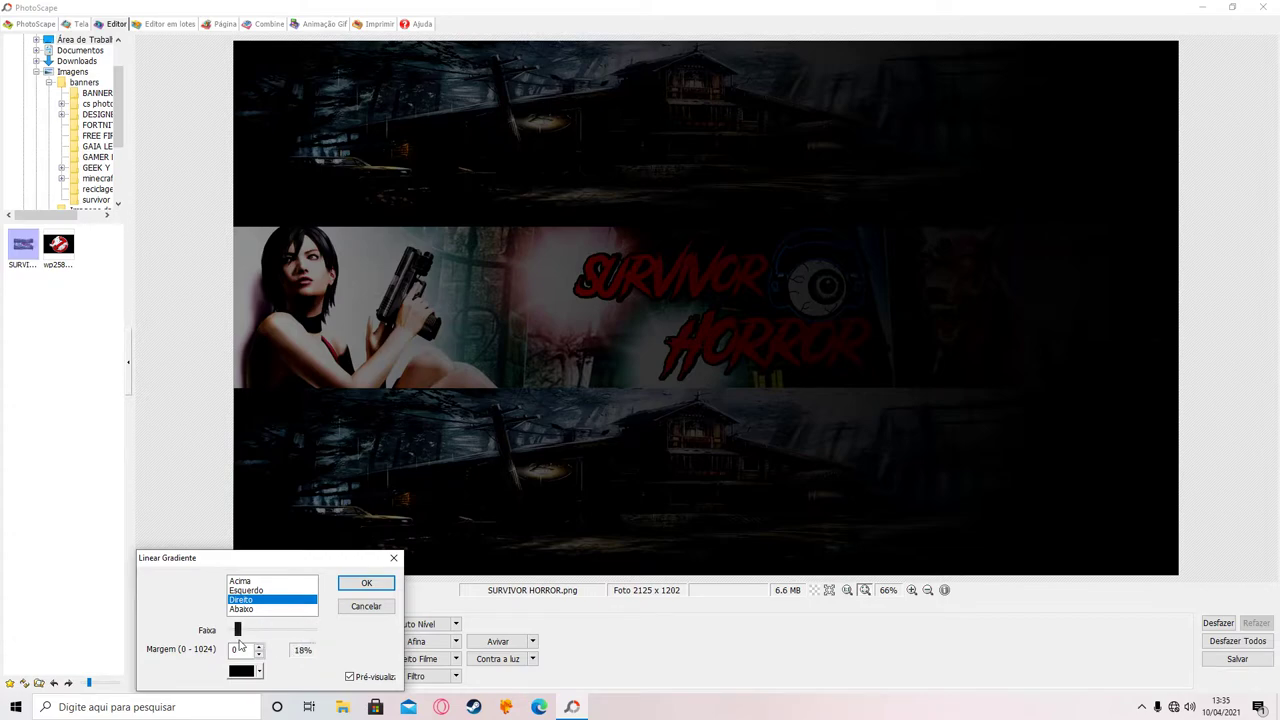
{"action": "left_click", "coordinate": [262, 672]}
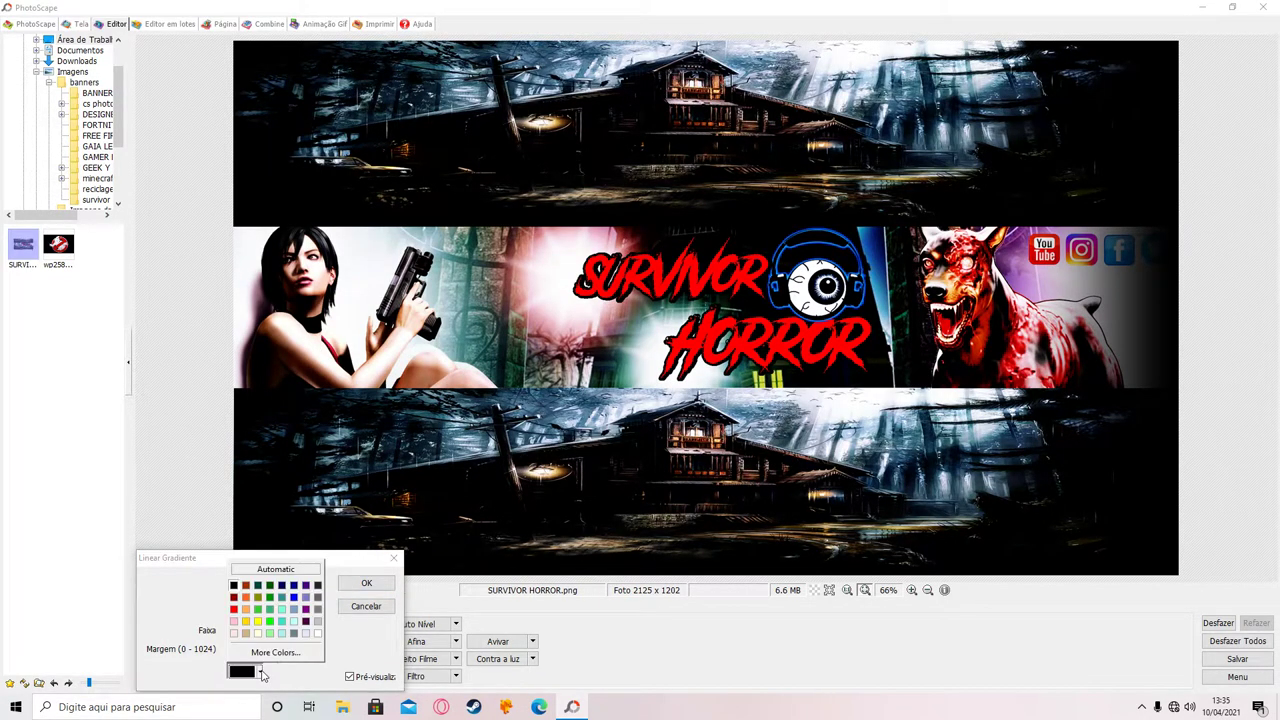
{"action": "left_click", "coordinate": [280, 664]}
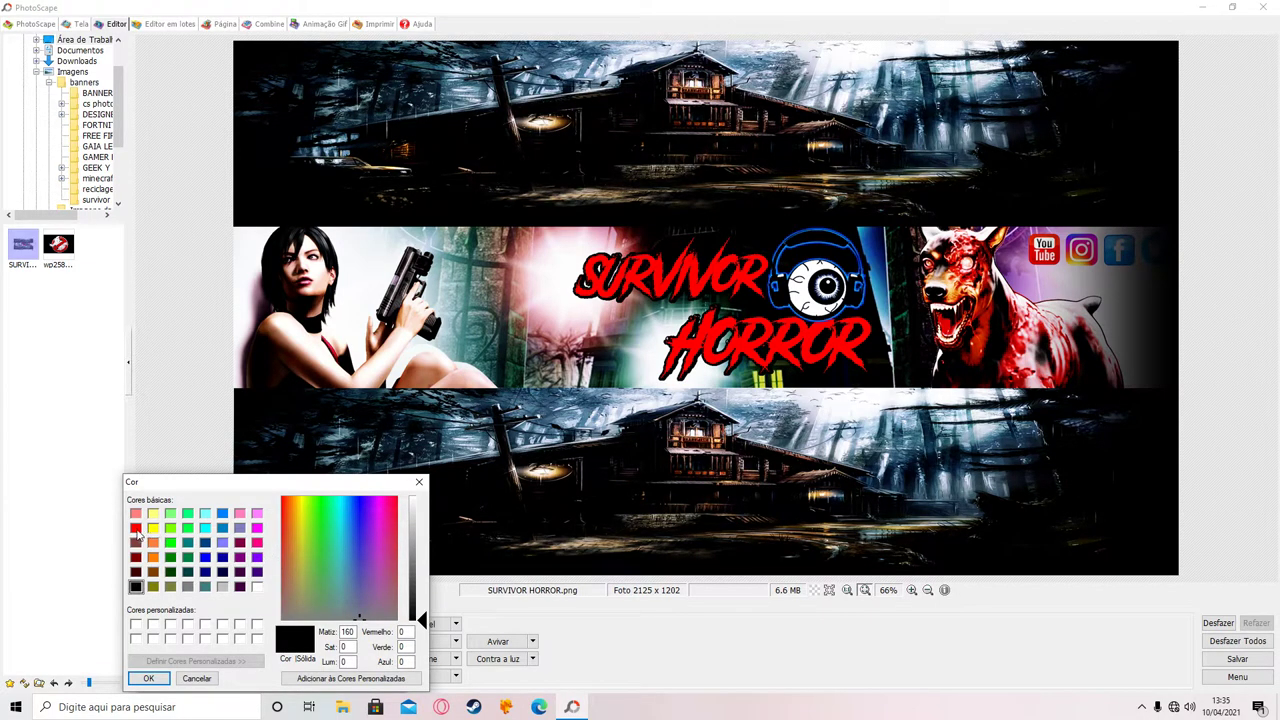
{"action": "left_click", "coordinate": [136, 528]}
{"action": "left_click", "coordinate": [148, 678]}
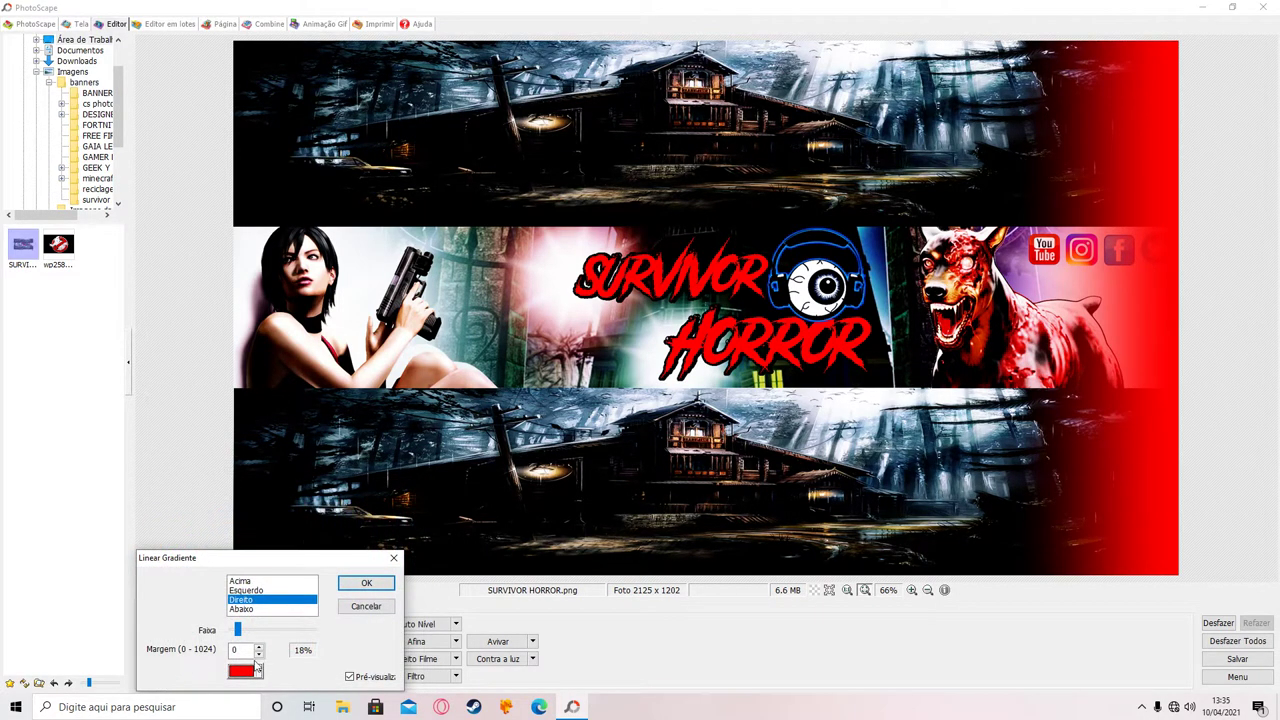
Narrow the red gradient band to 5% and apply it.
{"action": "left_click", "coordinate": [234, 630]}
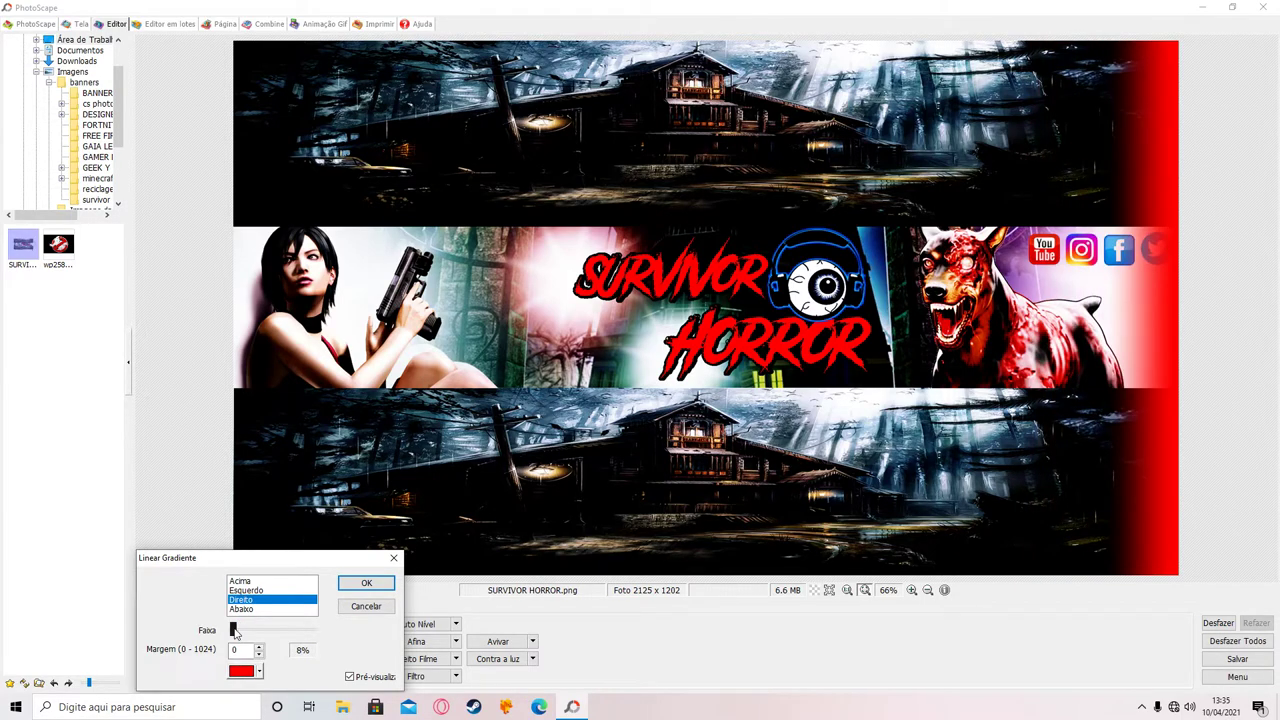
{"action": "left_click", "coordinate": [232, 630]}
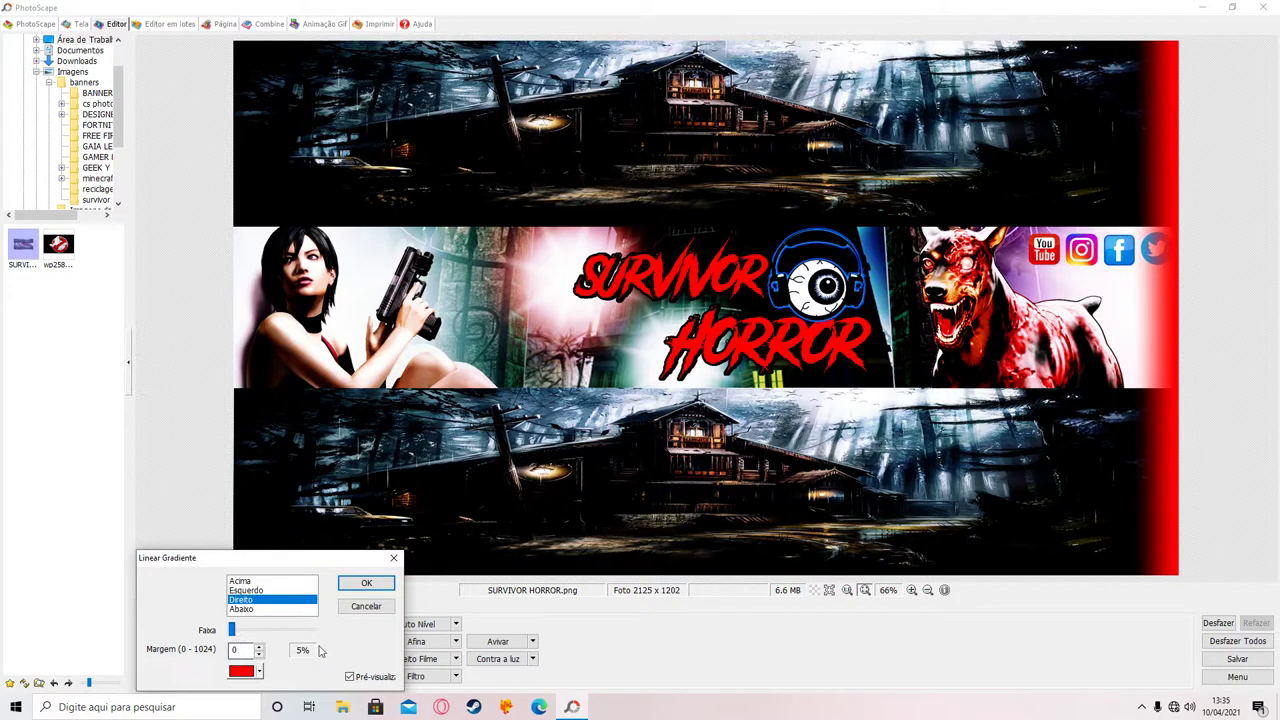
{"action": "left_click", "coordinate": [366, 583]}
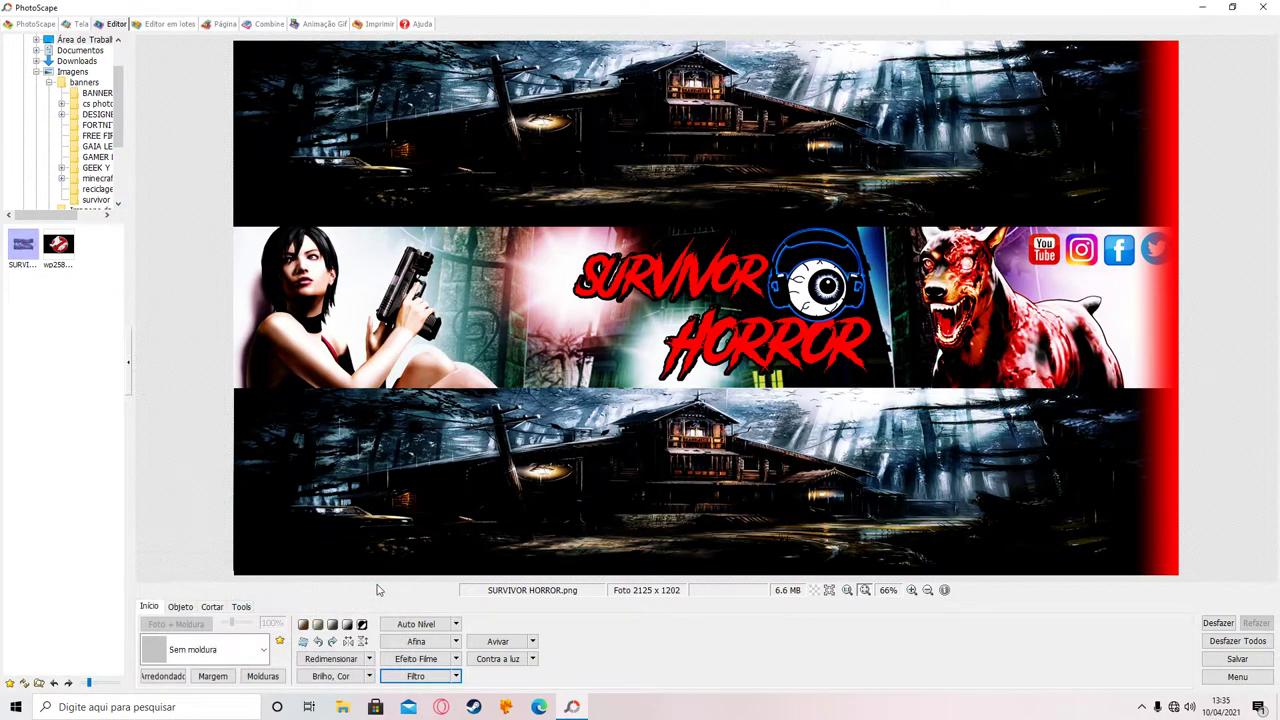
{"action": "left_click", "coordinate": [425, 678]}
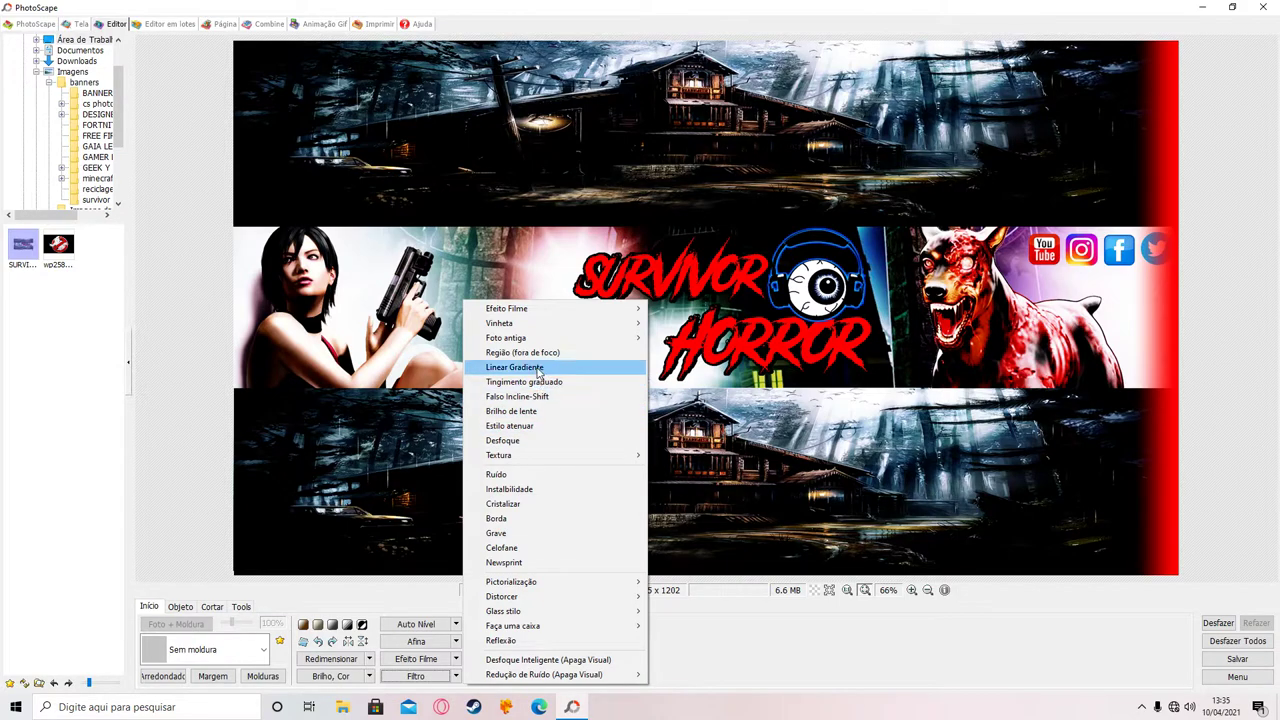
Apply the same red 5% linear gradient from the left (Esquerdo) edge.
{"action": "left_click", "coordinate": [538, 368]}
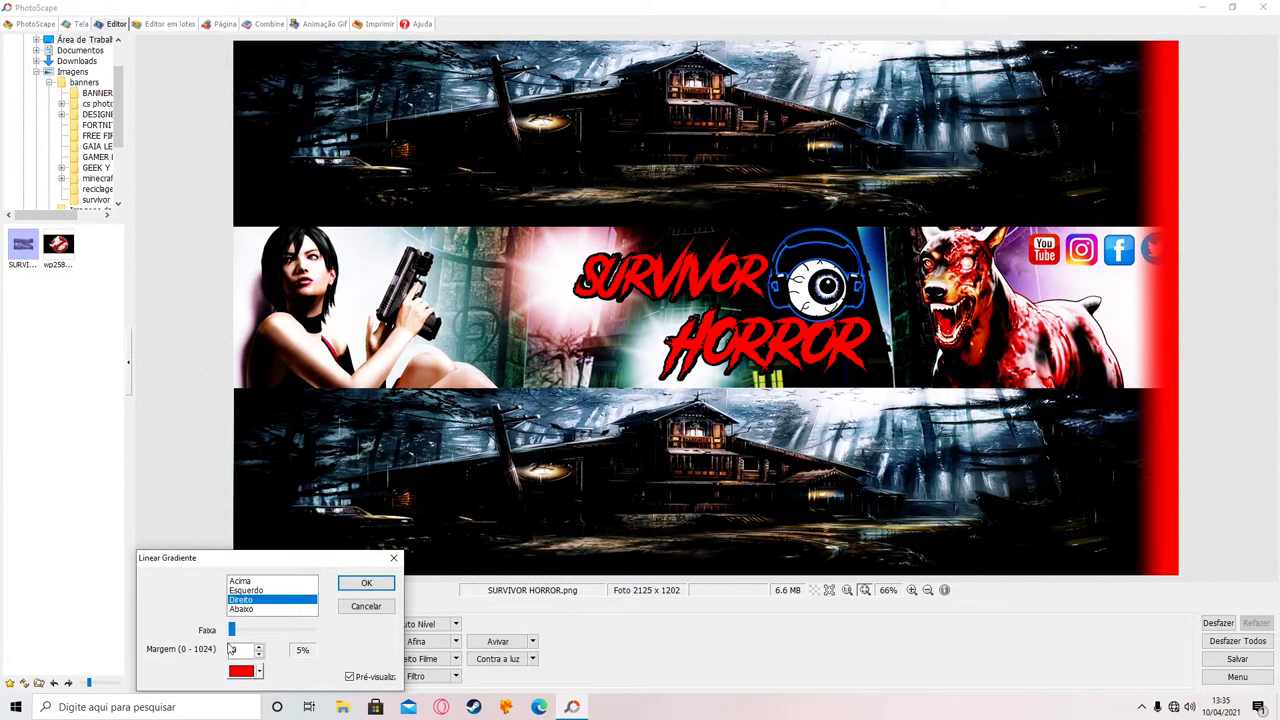
{"action": "left_click", "coordinate": [259, 672]}
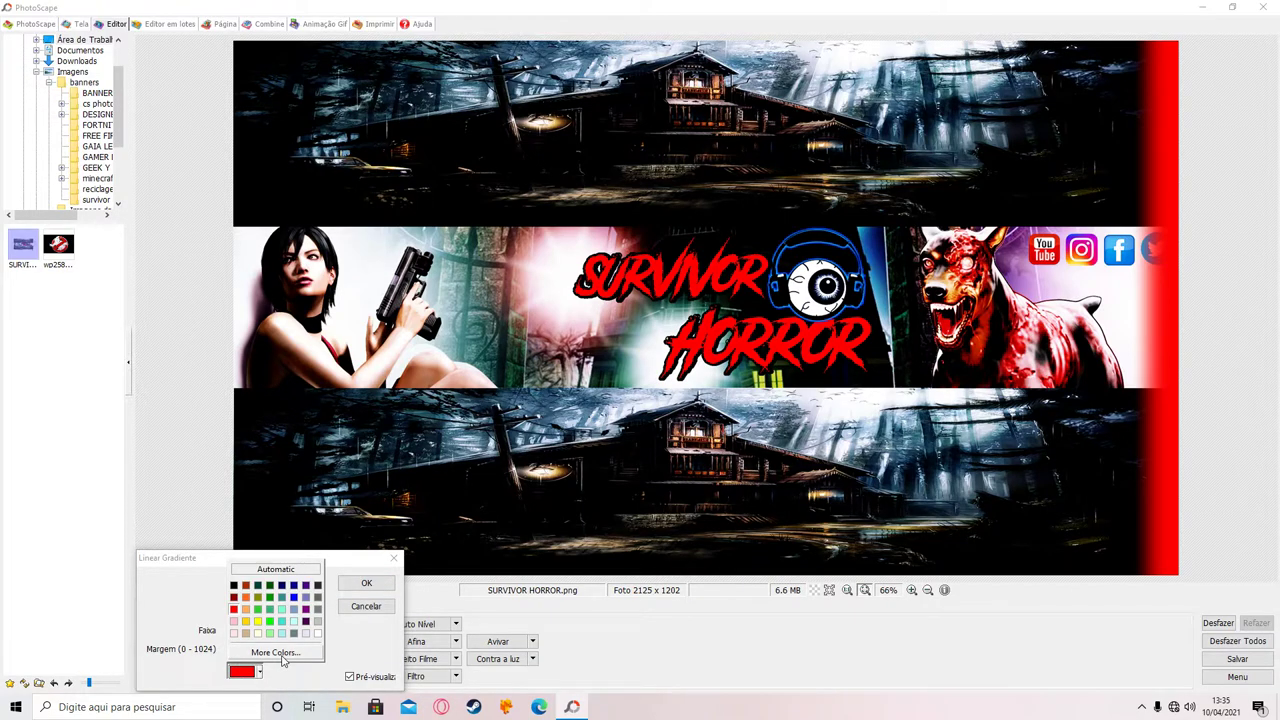
{"action": "left_click", "coordinate": [283, 654]}
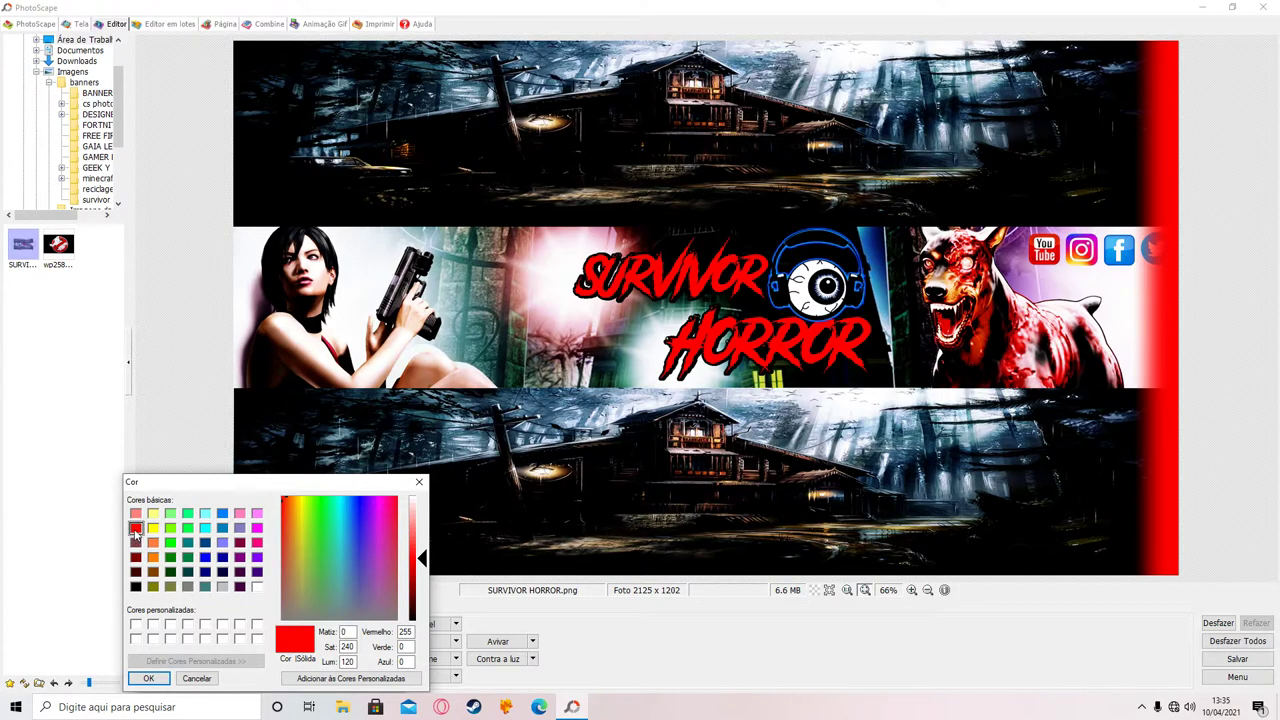
{"action": "left_click", "coordinate": [148, 678]}
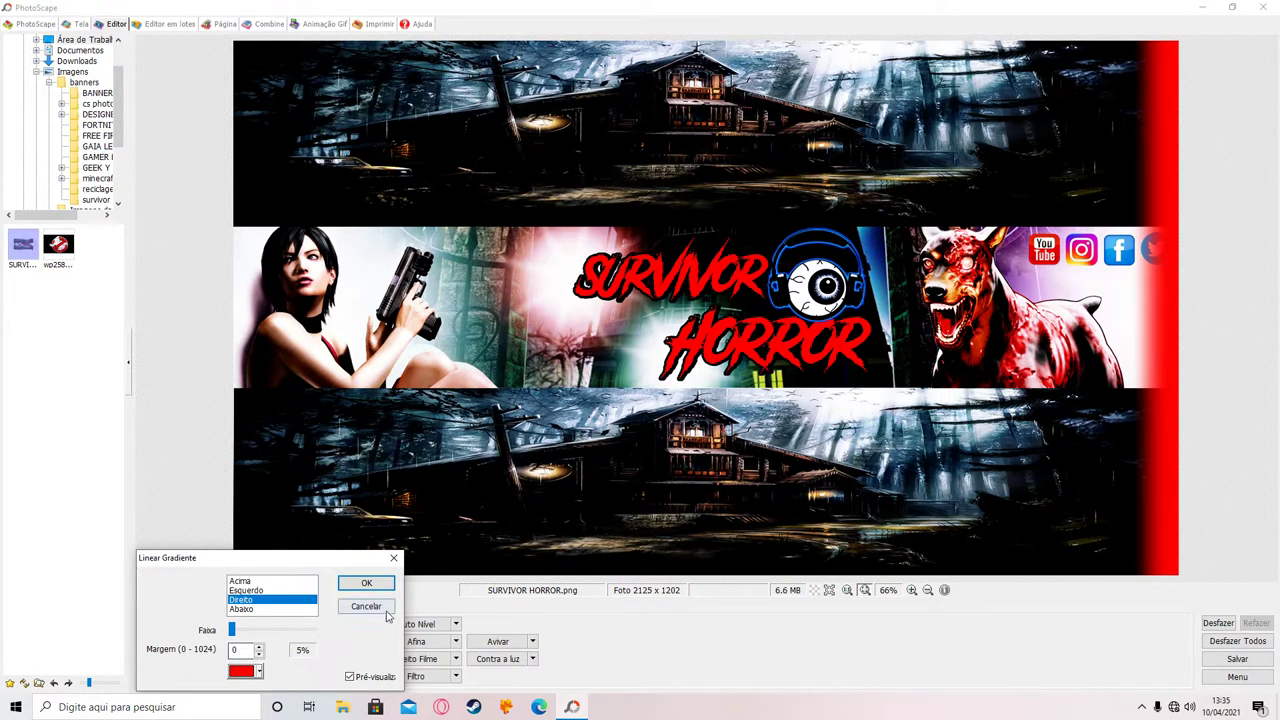
{"action": "left_click", "coordinate": [255, 591]}
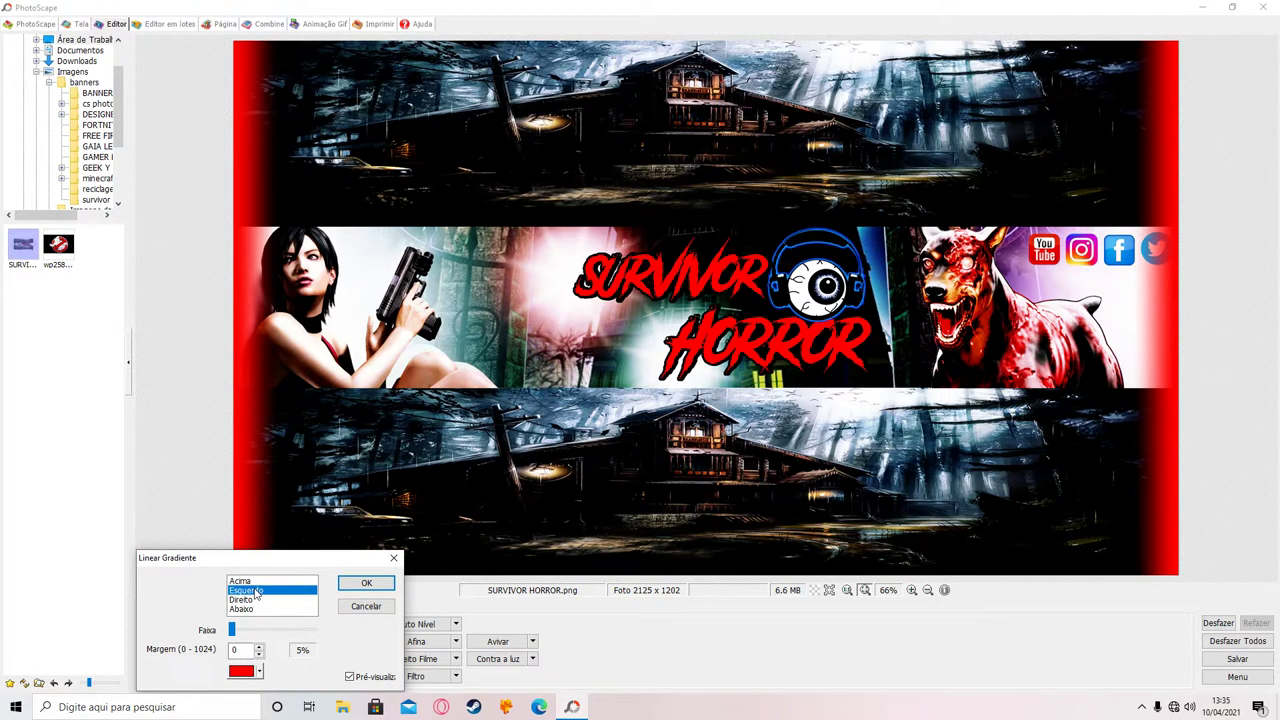
{"action": "left_click", "coordinate": [366, 584]}
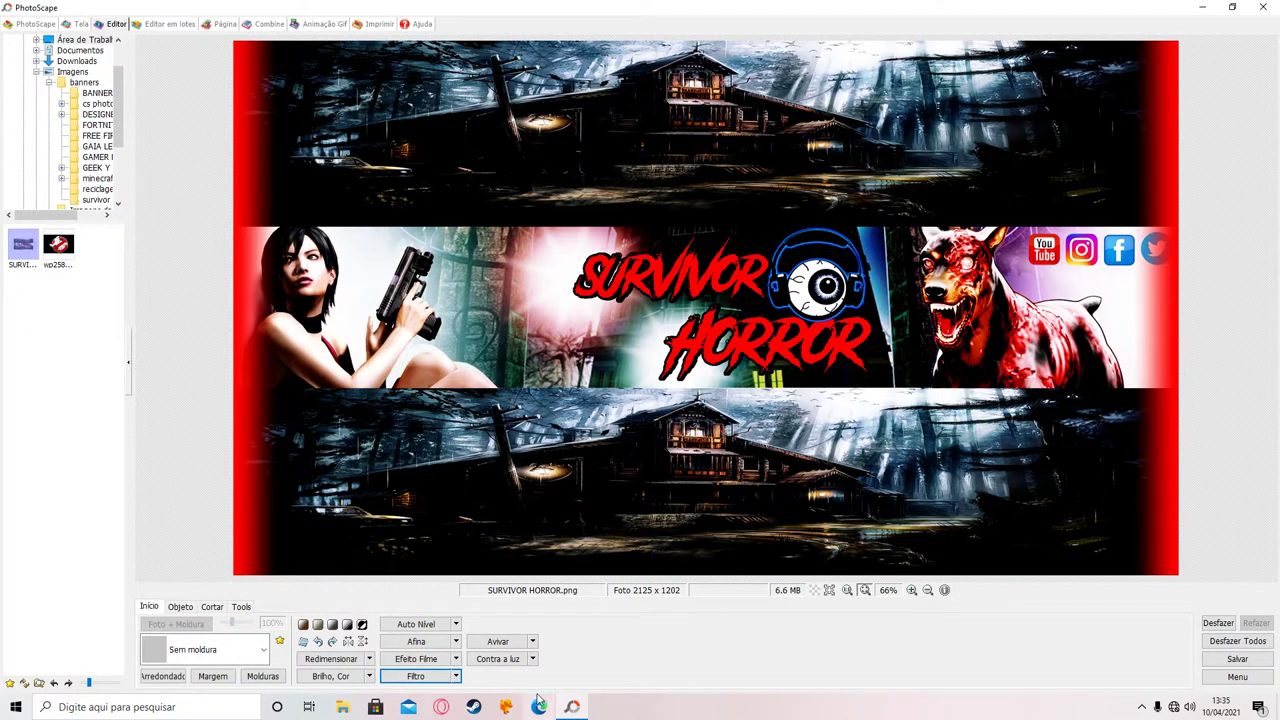
{"action": "left_click", "coordinate": [505, 662]}
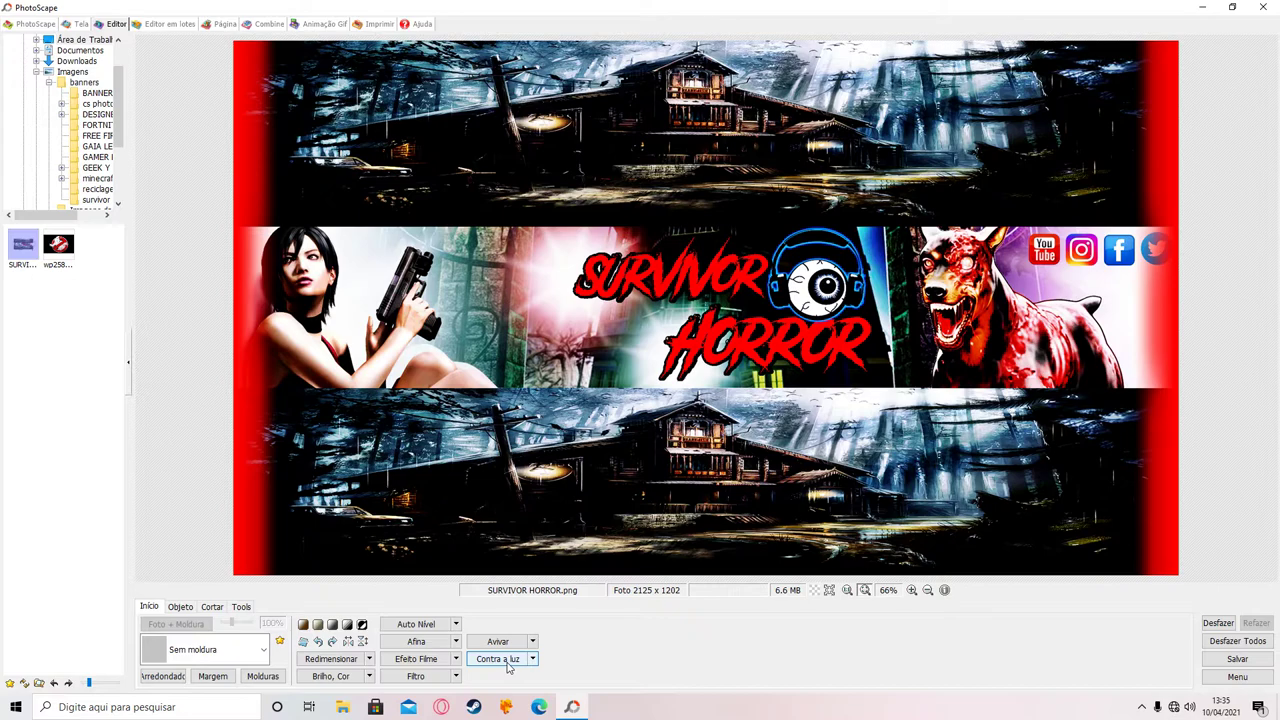
Reapply Contra a luz, save as SURVIVOR HORROR PNG on the Desktop, and close PhotoScape.
{"action": "left_click", "coordinate": [507, 664]}
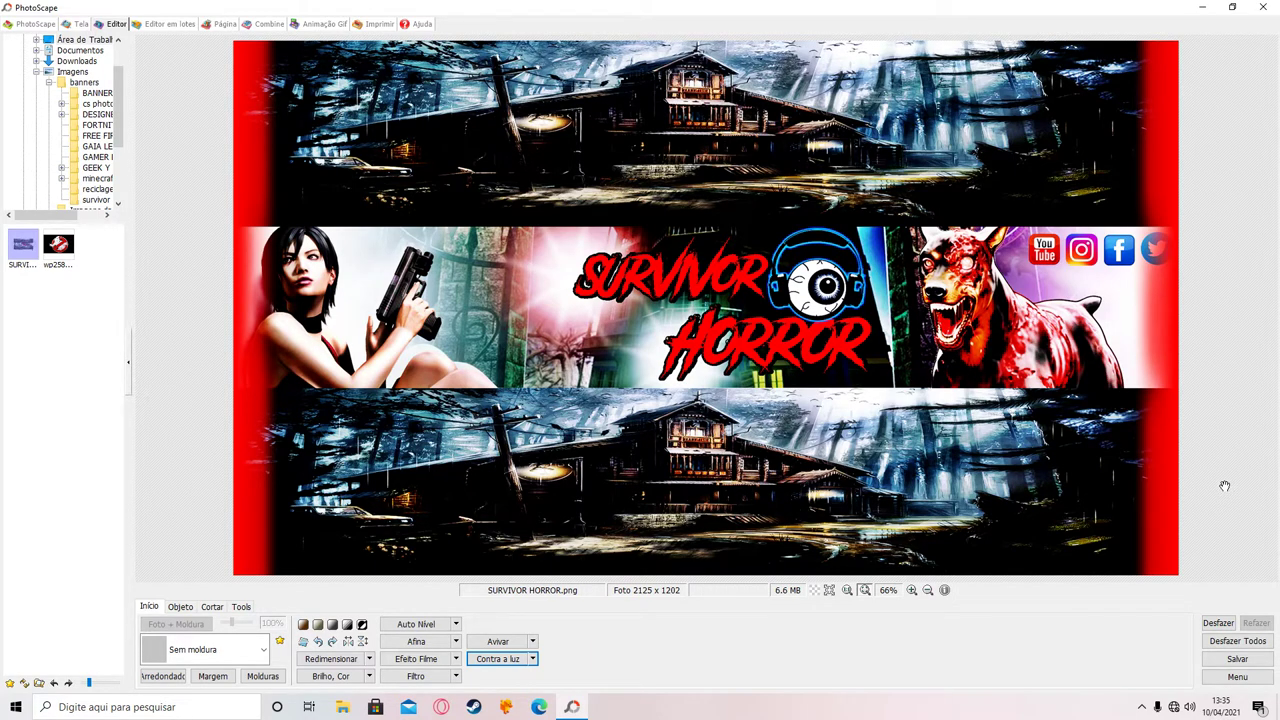
{"action": "left_click", "coordinate": [1238, 660]}
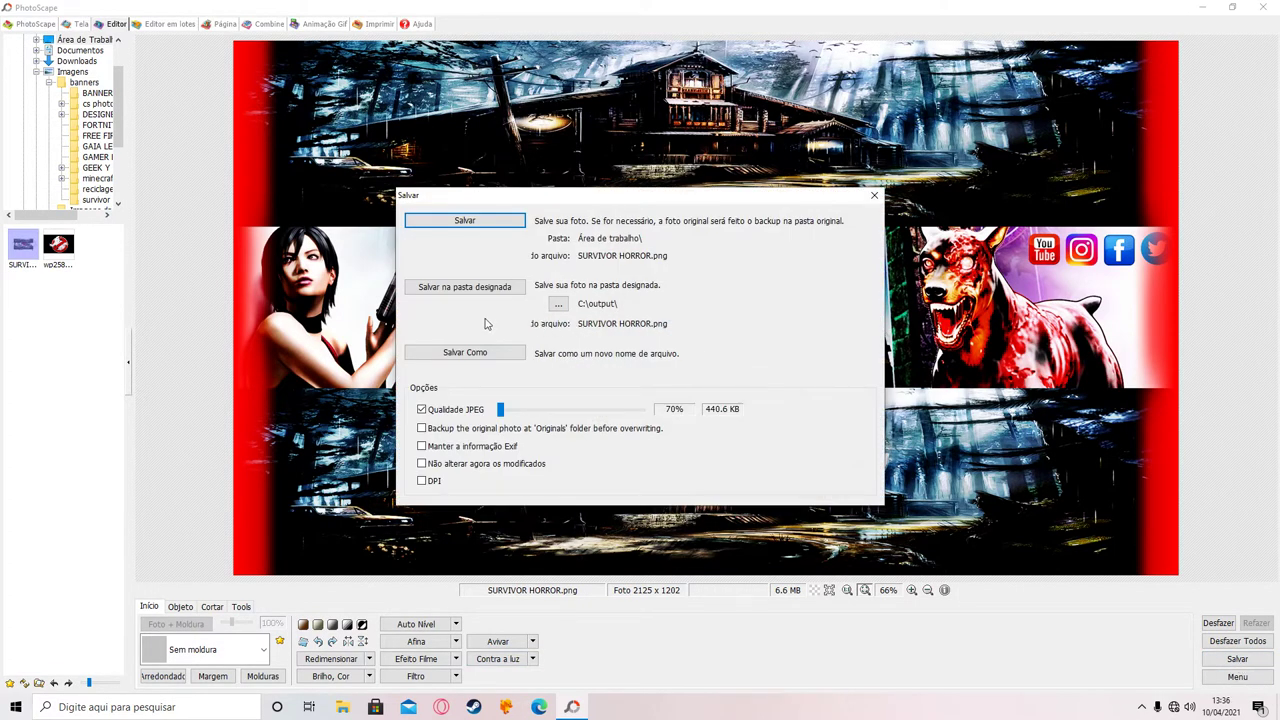
{"action": "left_click", "coordinate": [491, 356]}
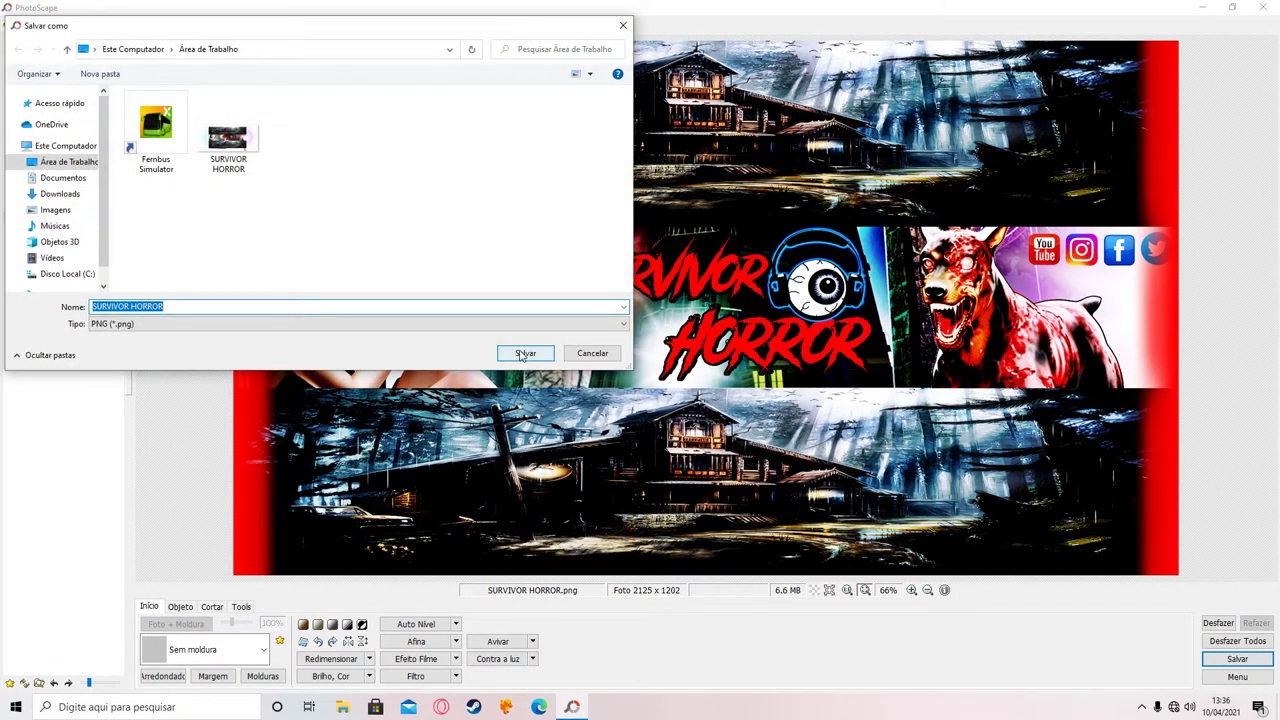
{"action": "left_click", "coordinate": [520, 352]}
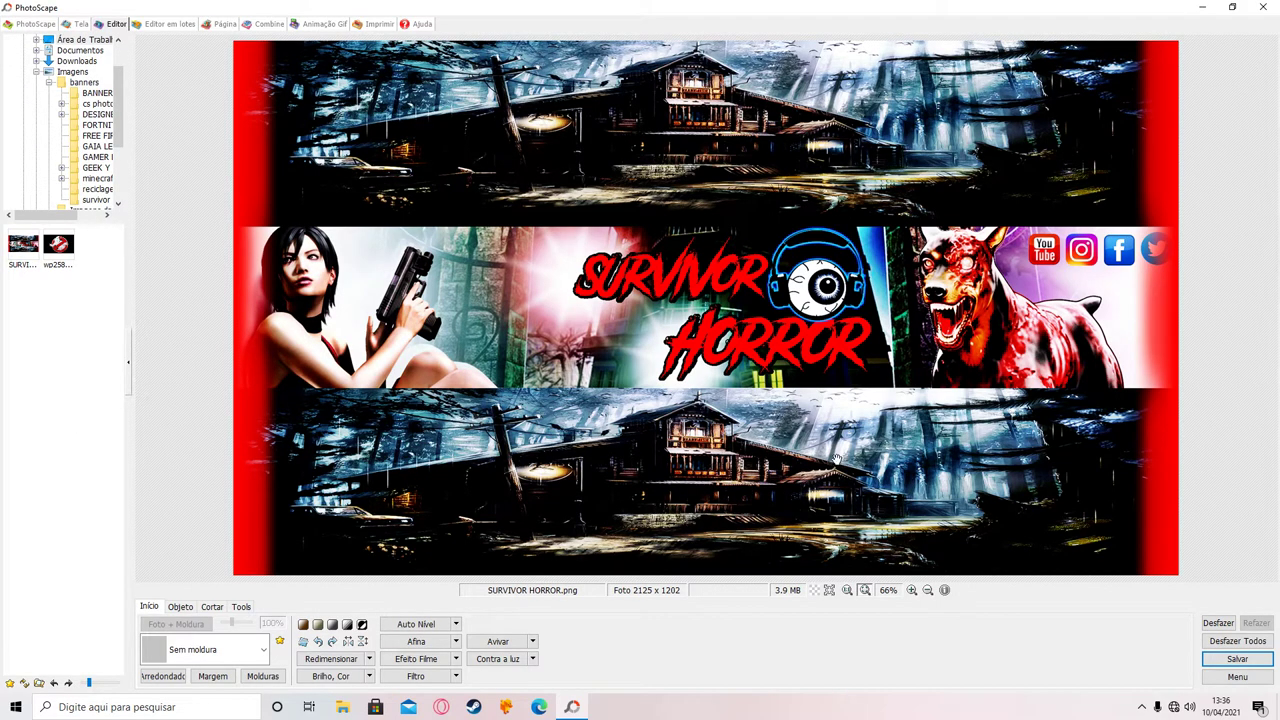
{"action": "left_click", "coordinate": [1259, 7]}
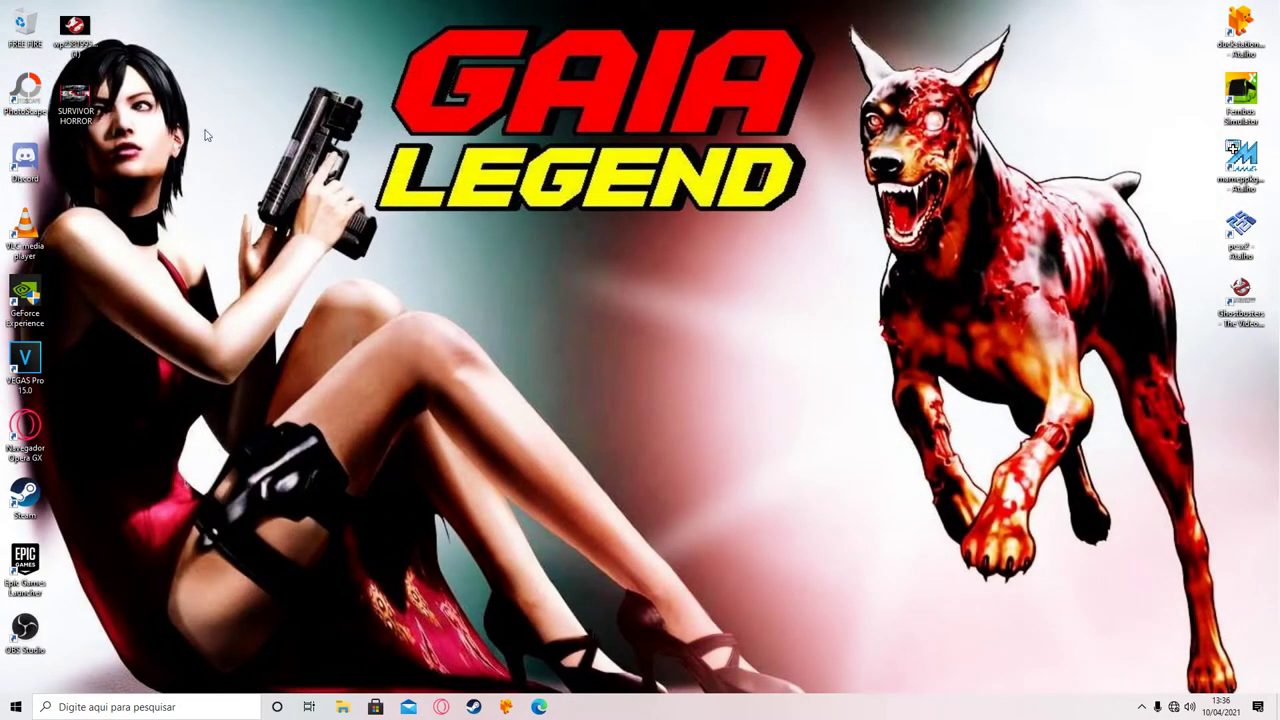
Open SURVIVOR HORROR.png in Windows Photos, zoom in on the logo, then zoom back out.
{"action": "double_click", "coordinate": [78, 100]}
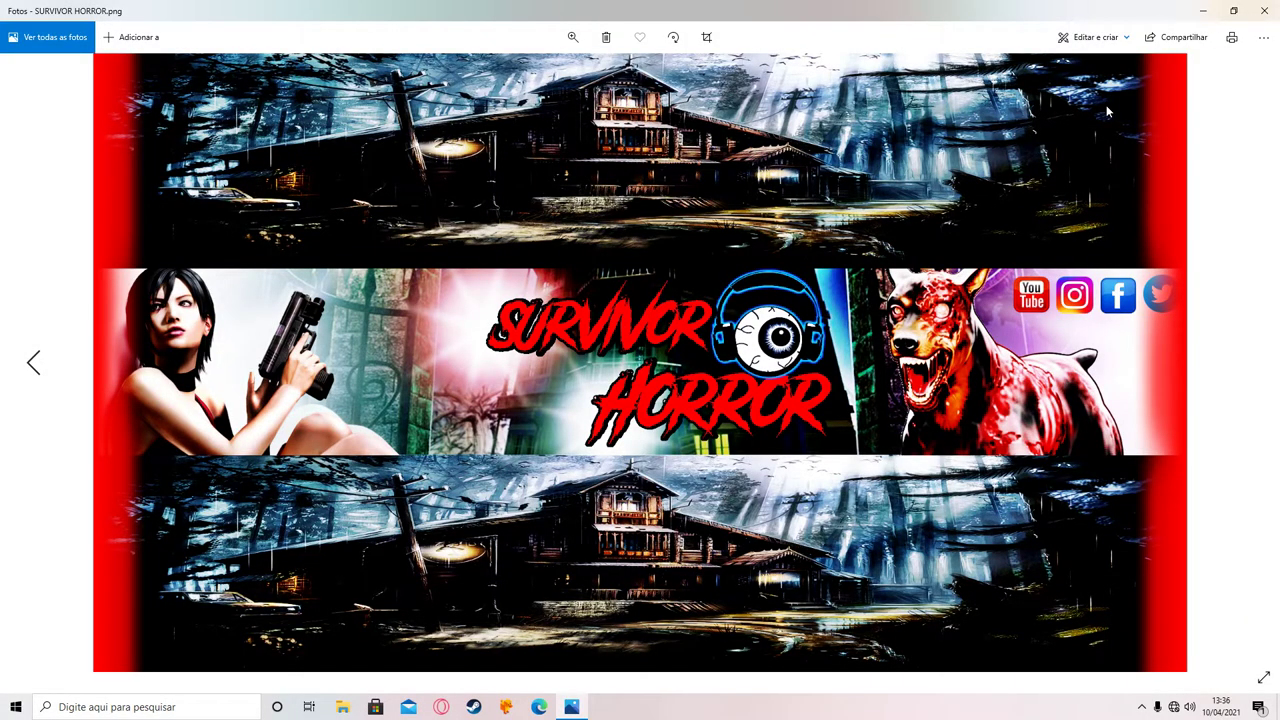
{"action": "scroll", "coordinate": [977, 566], "scroll_direction": "up", "scroll_amount": 5}
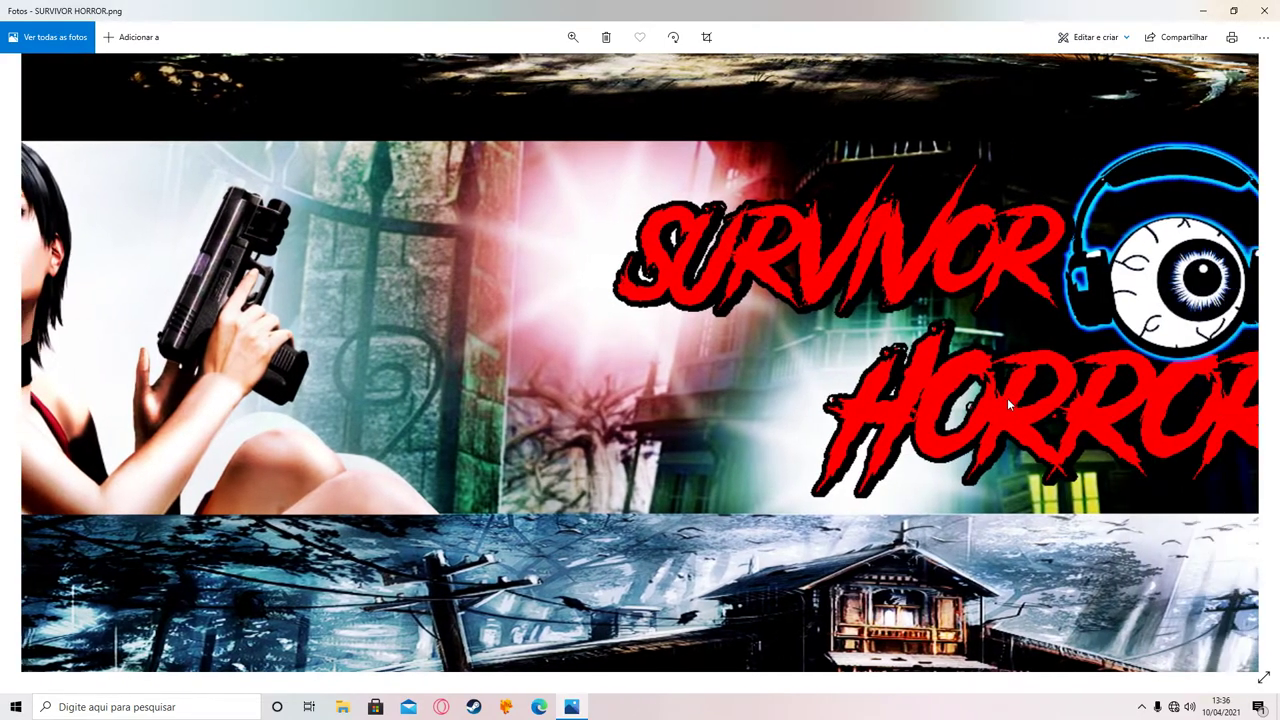
{"action": "left_click_drag", "start_coordinate": [1007, 398], "coordinate": [757, 392]}
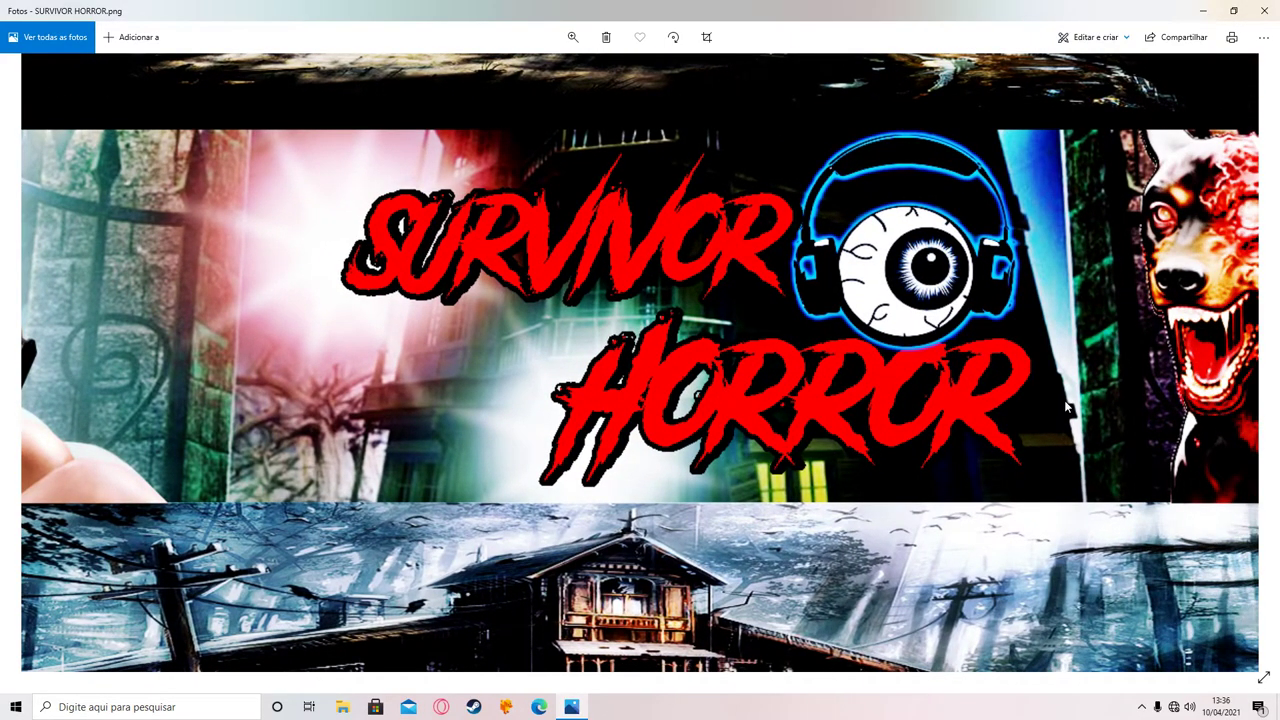
{"action": "mouse_move", "coordinate": [1155, 383]}
{"action": "left_mouse_down"}
{"action": "mouse_move", "coordinate": [572, 408]}
{"action": "mouse_move", "coordinate": [758, 410]}
{"action": "mouse_move", "coordinate": [1063, 640]}
{"action": "left_mouse_up"}
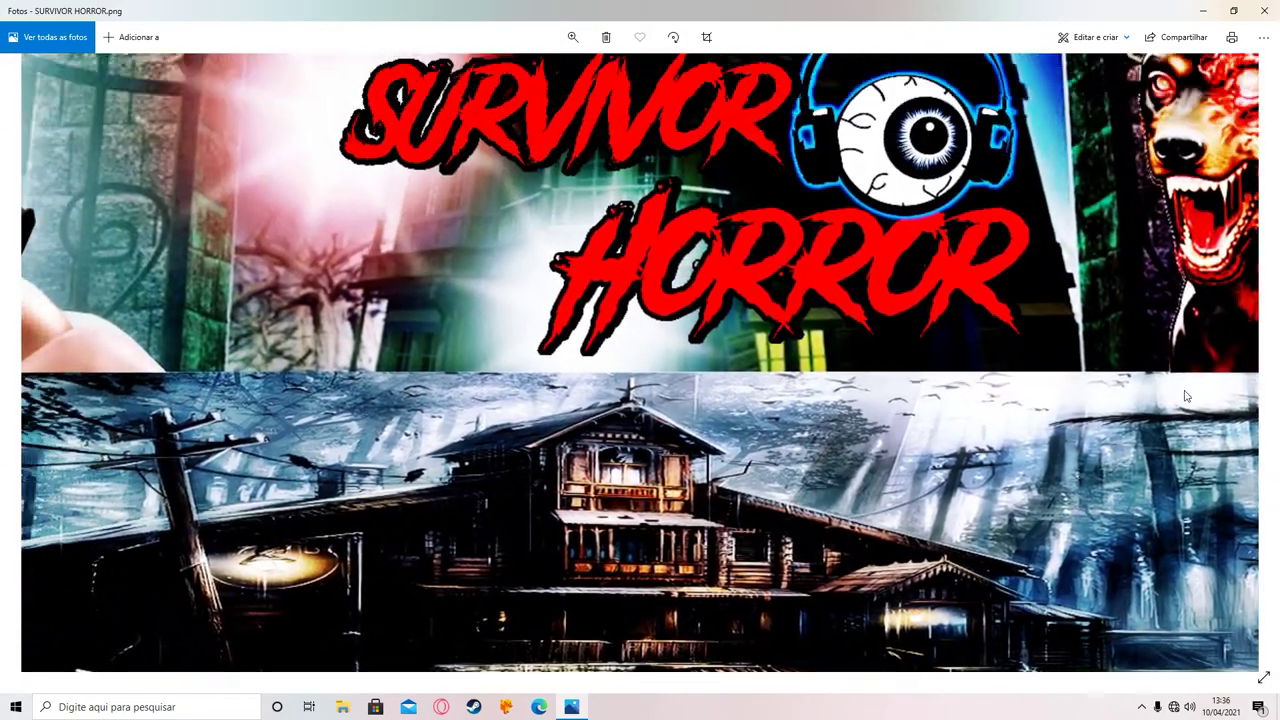
{"action": "scroll", "coordinate": [640, 360], "scroll_direction": "down", "scroll_amount": 3}
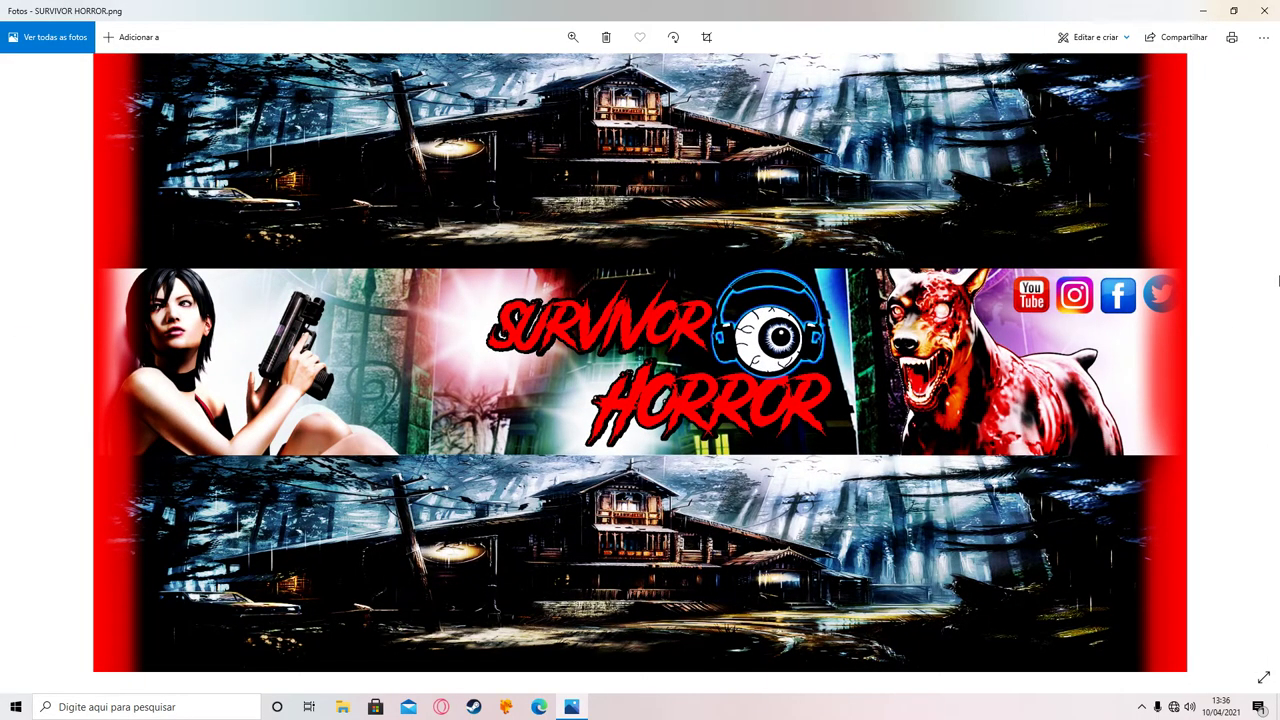
{"action": "key", "text": "alt+z"}
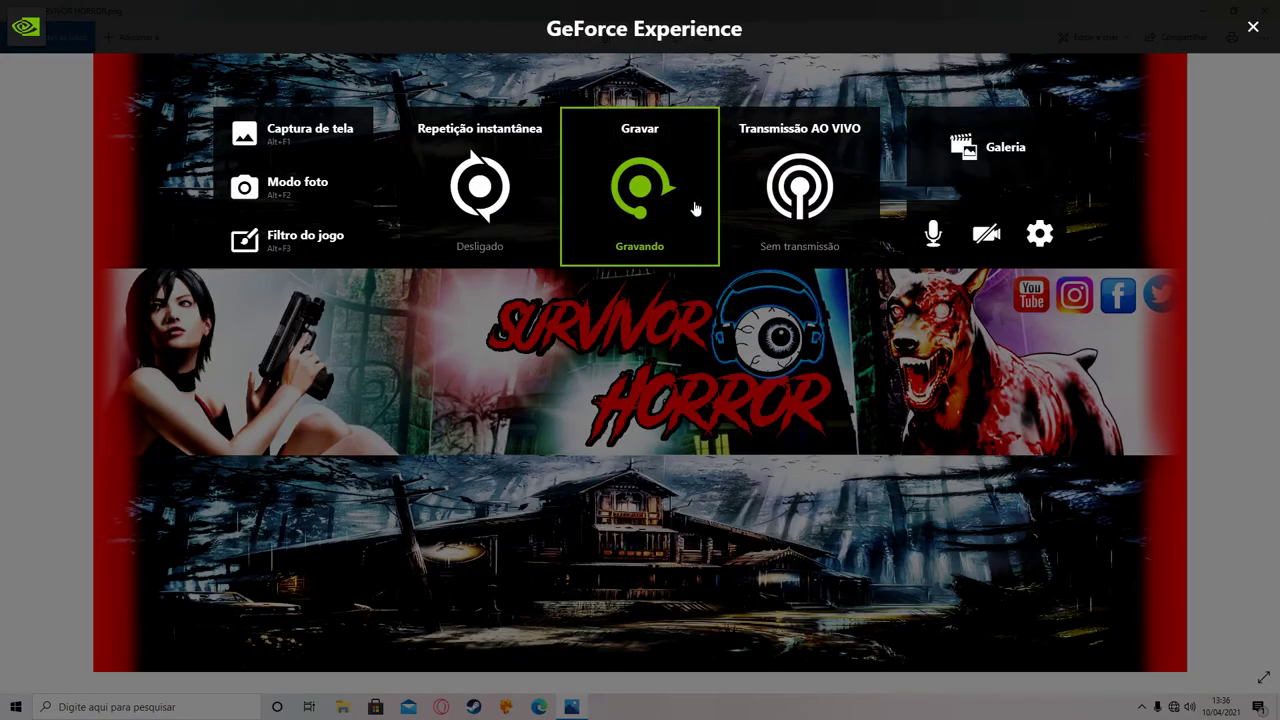